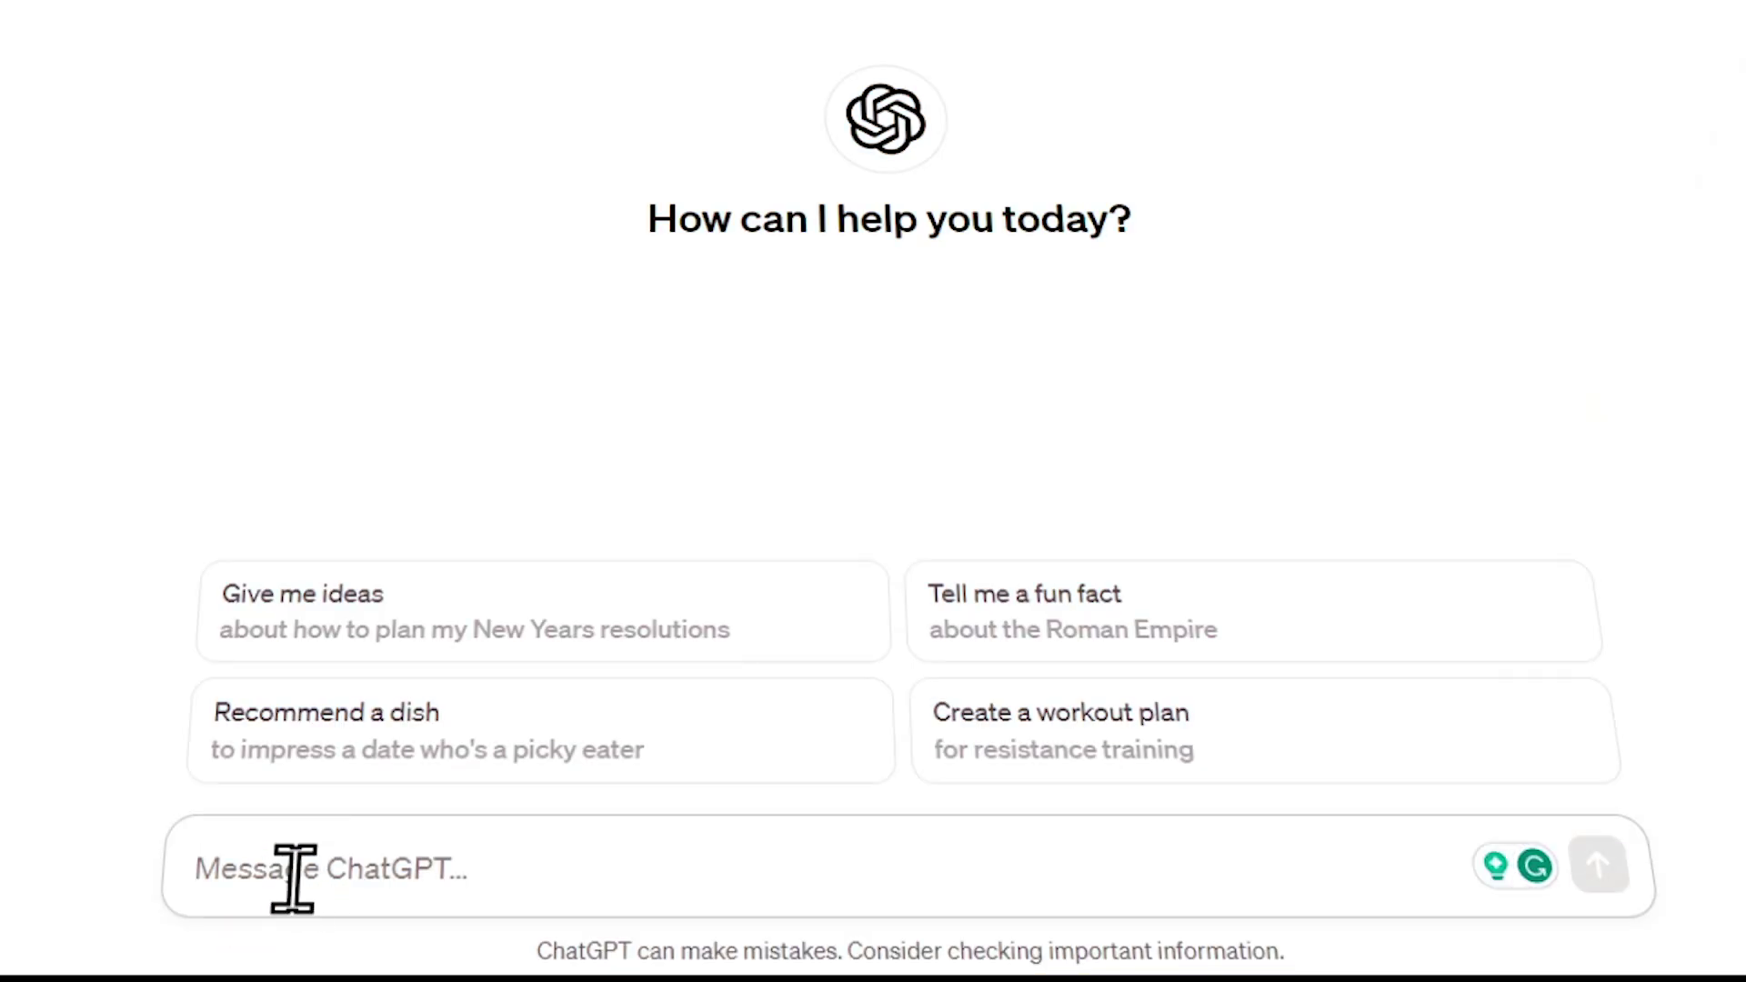
- Ask ChatGPT for a list of powerful historical warriors for a Short
{"action": "type", "text": "I want to create a YouTube shorts video on AI history. Can you suggest some powerful warriors from old history so I can create a factual video about them?"}
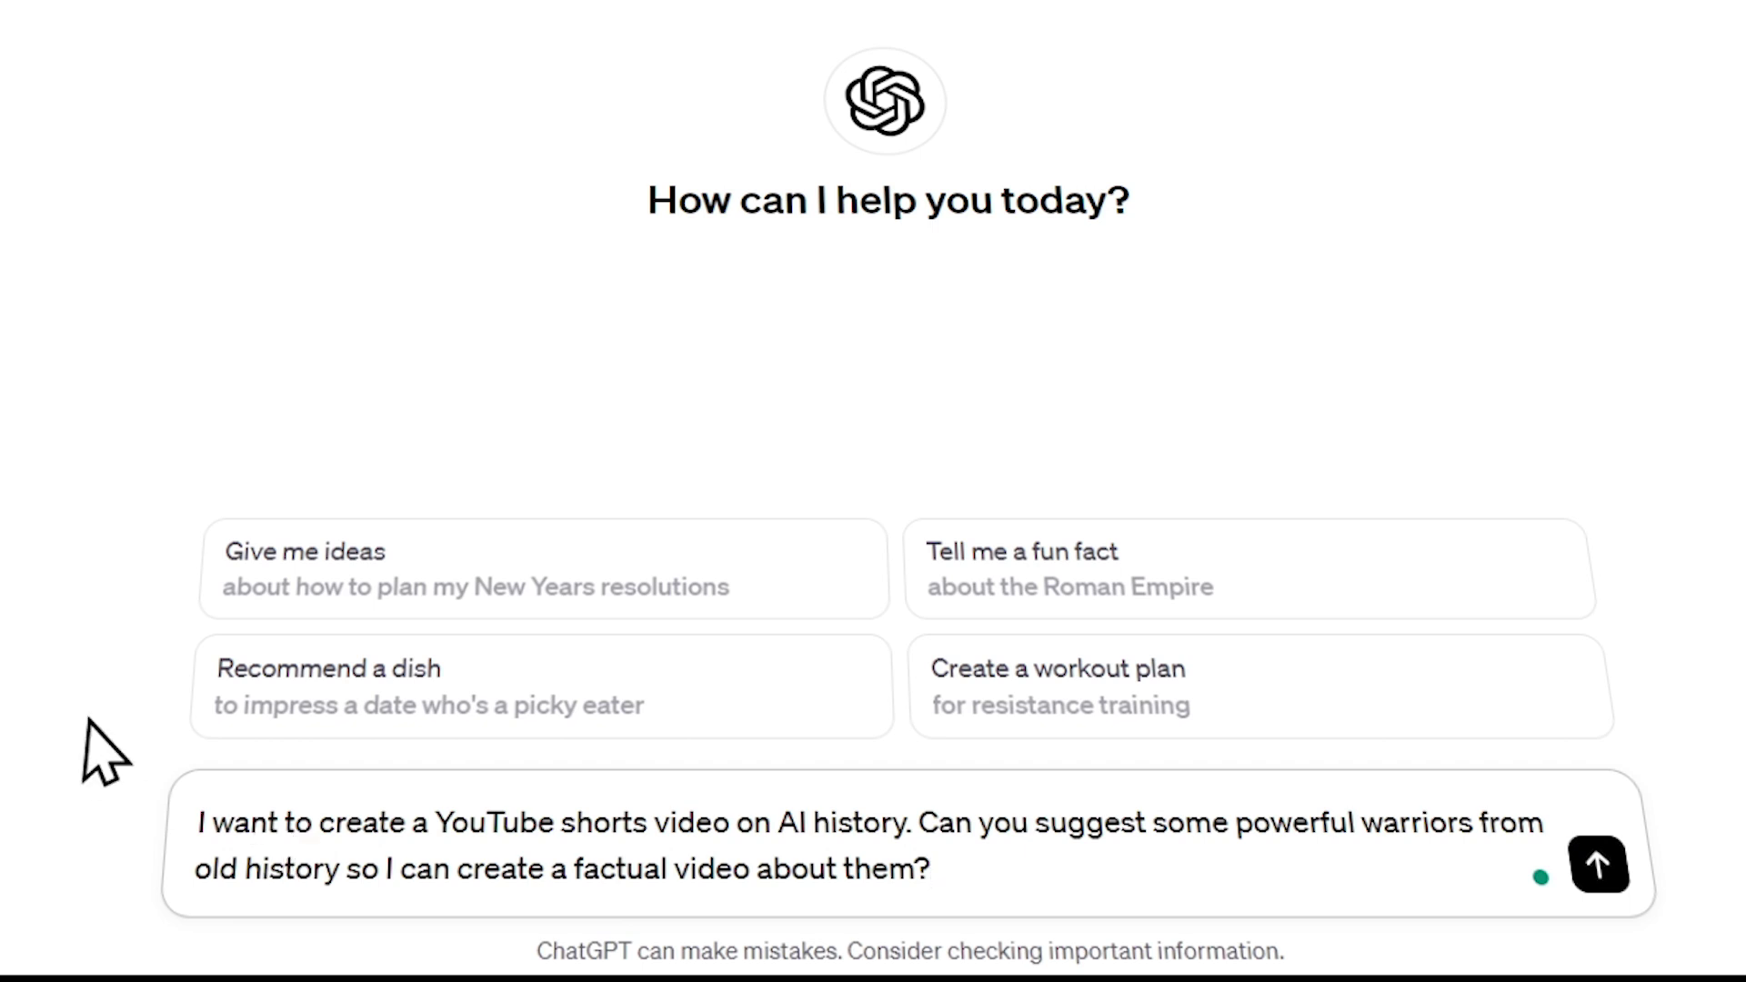
{"action": "left_click", "coordinate": [186, 816]}
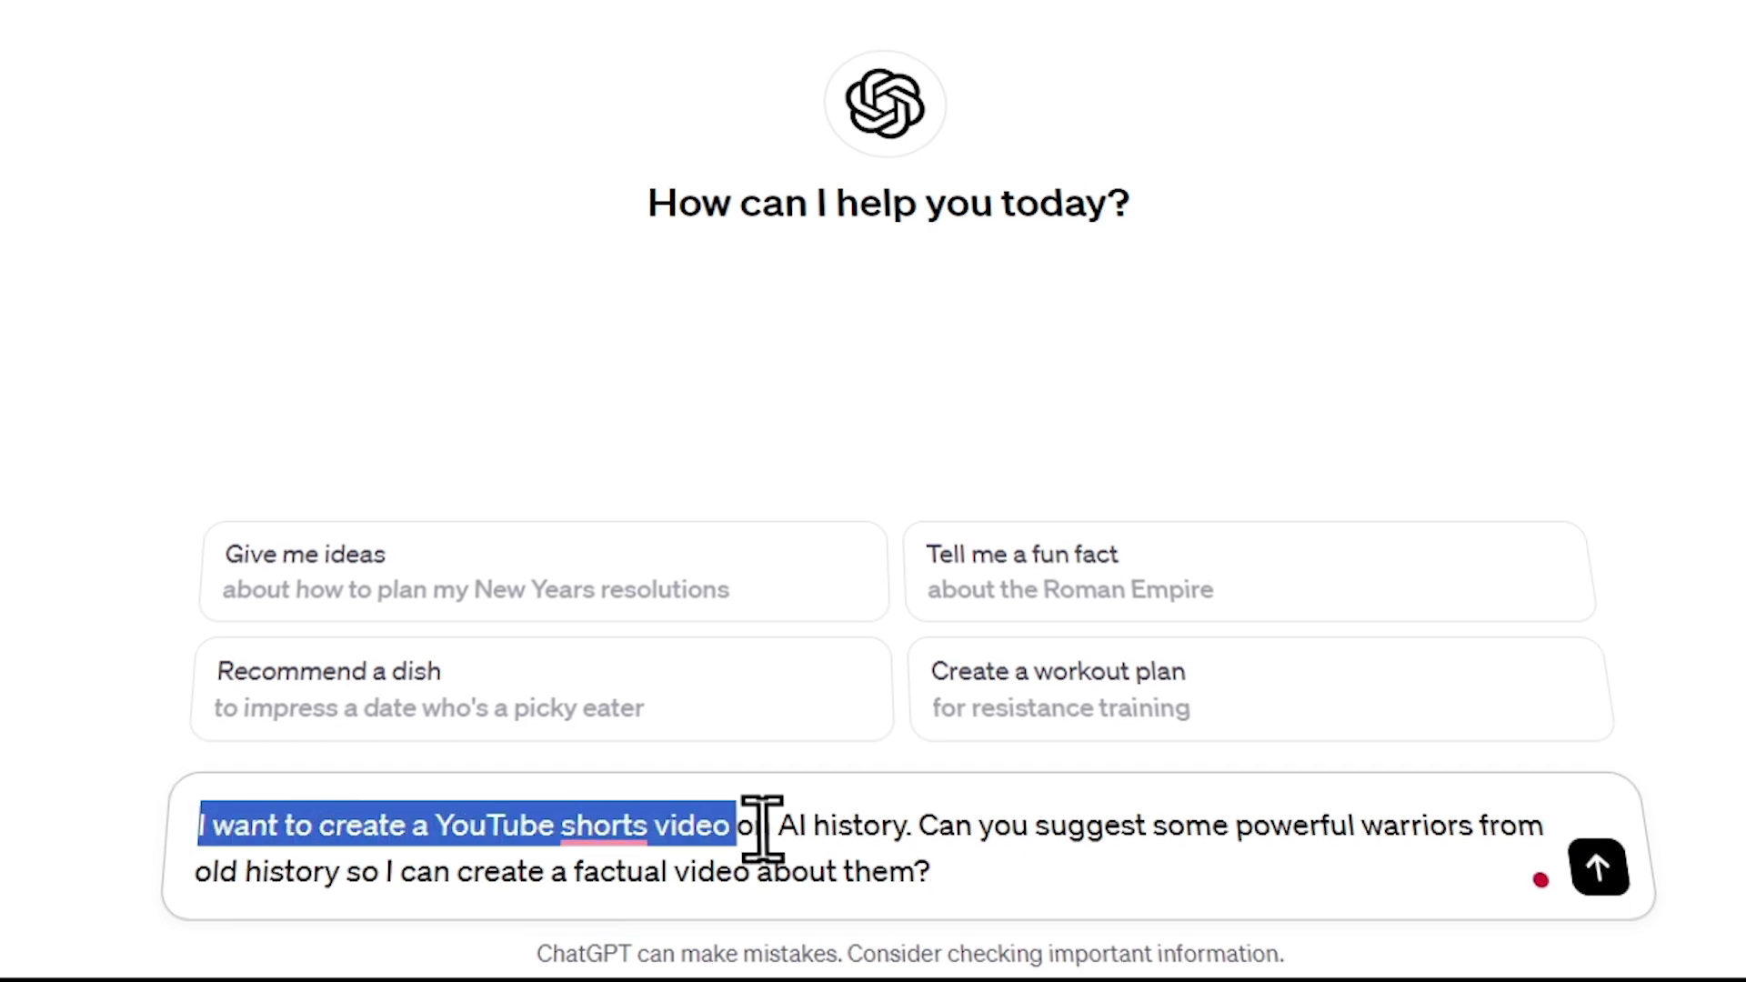
{"action": "left_click_drag", "start_coordinate": [1059, 832], "coordinate": [1217, 846]}
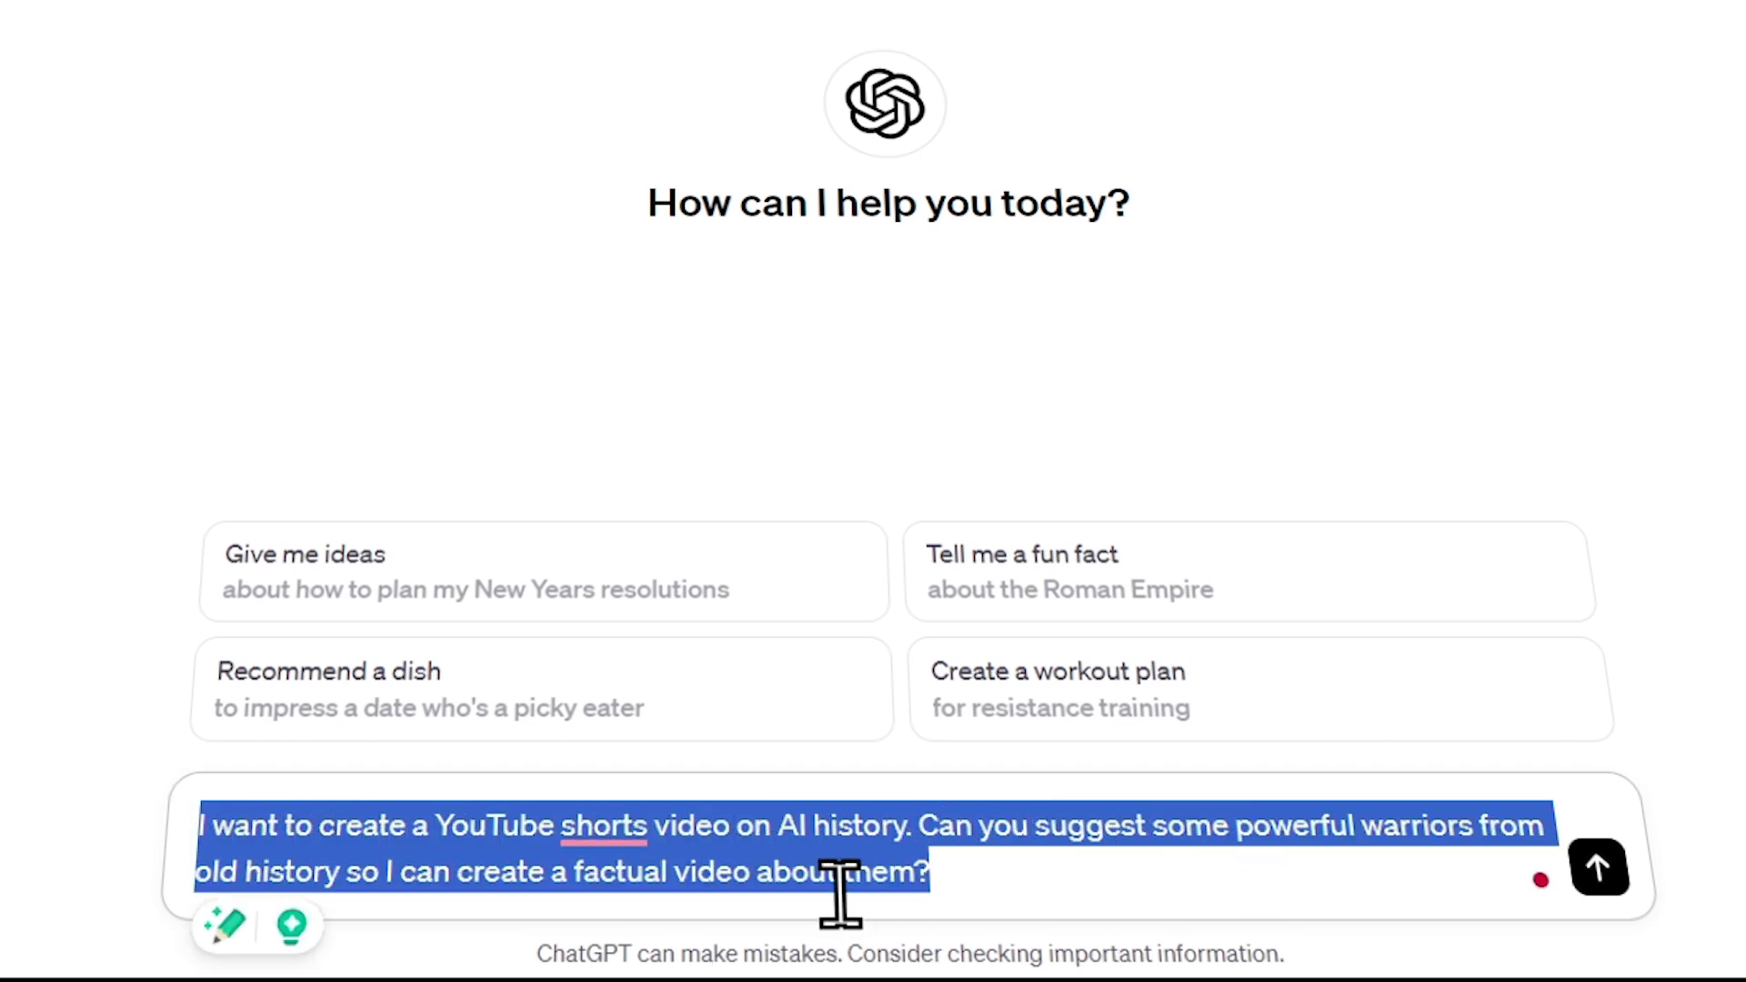
{"action": "left_click", "coordinate": [997, 887]}
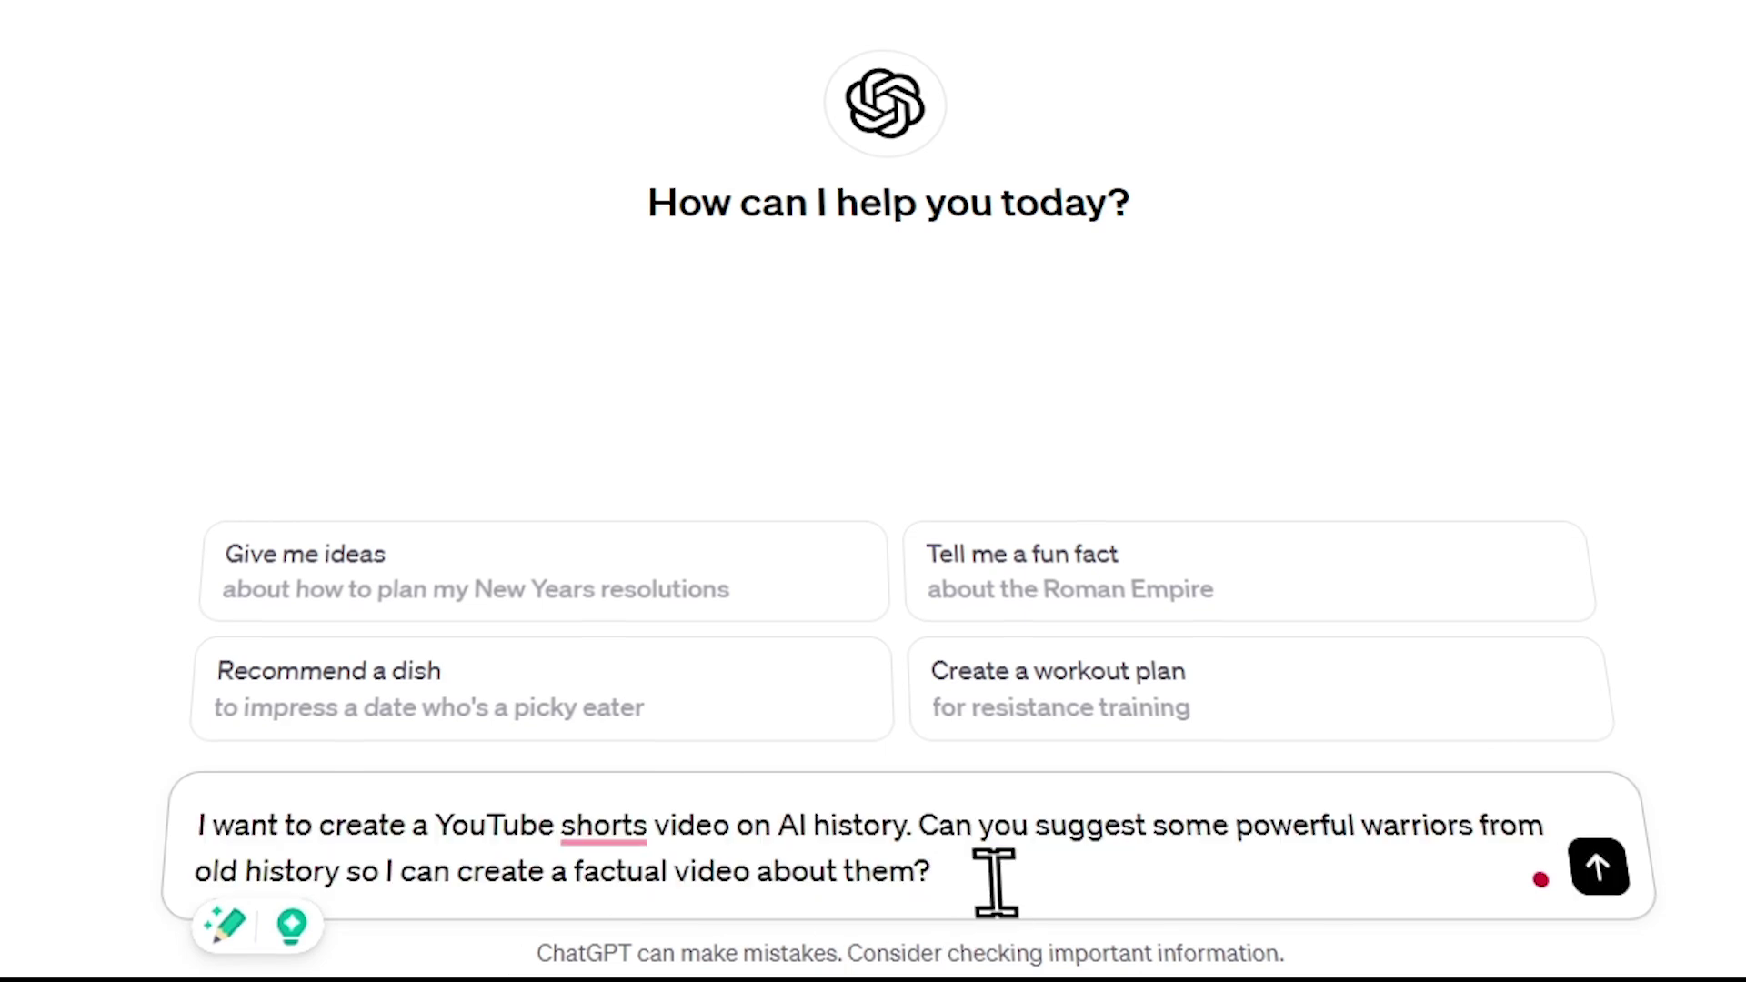
{"action": "key", "text": "Return"}
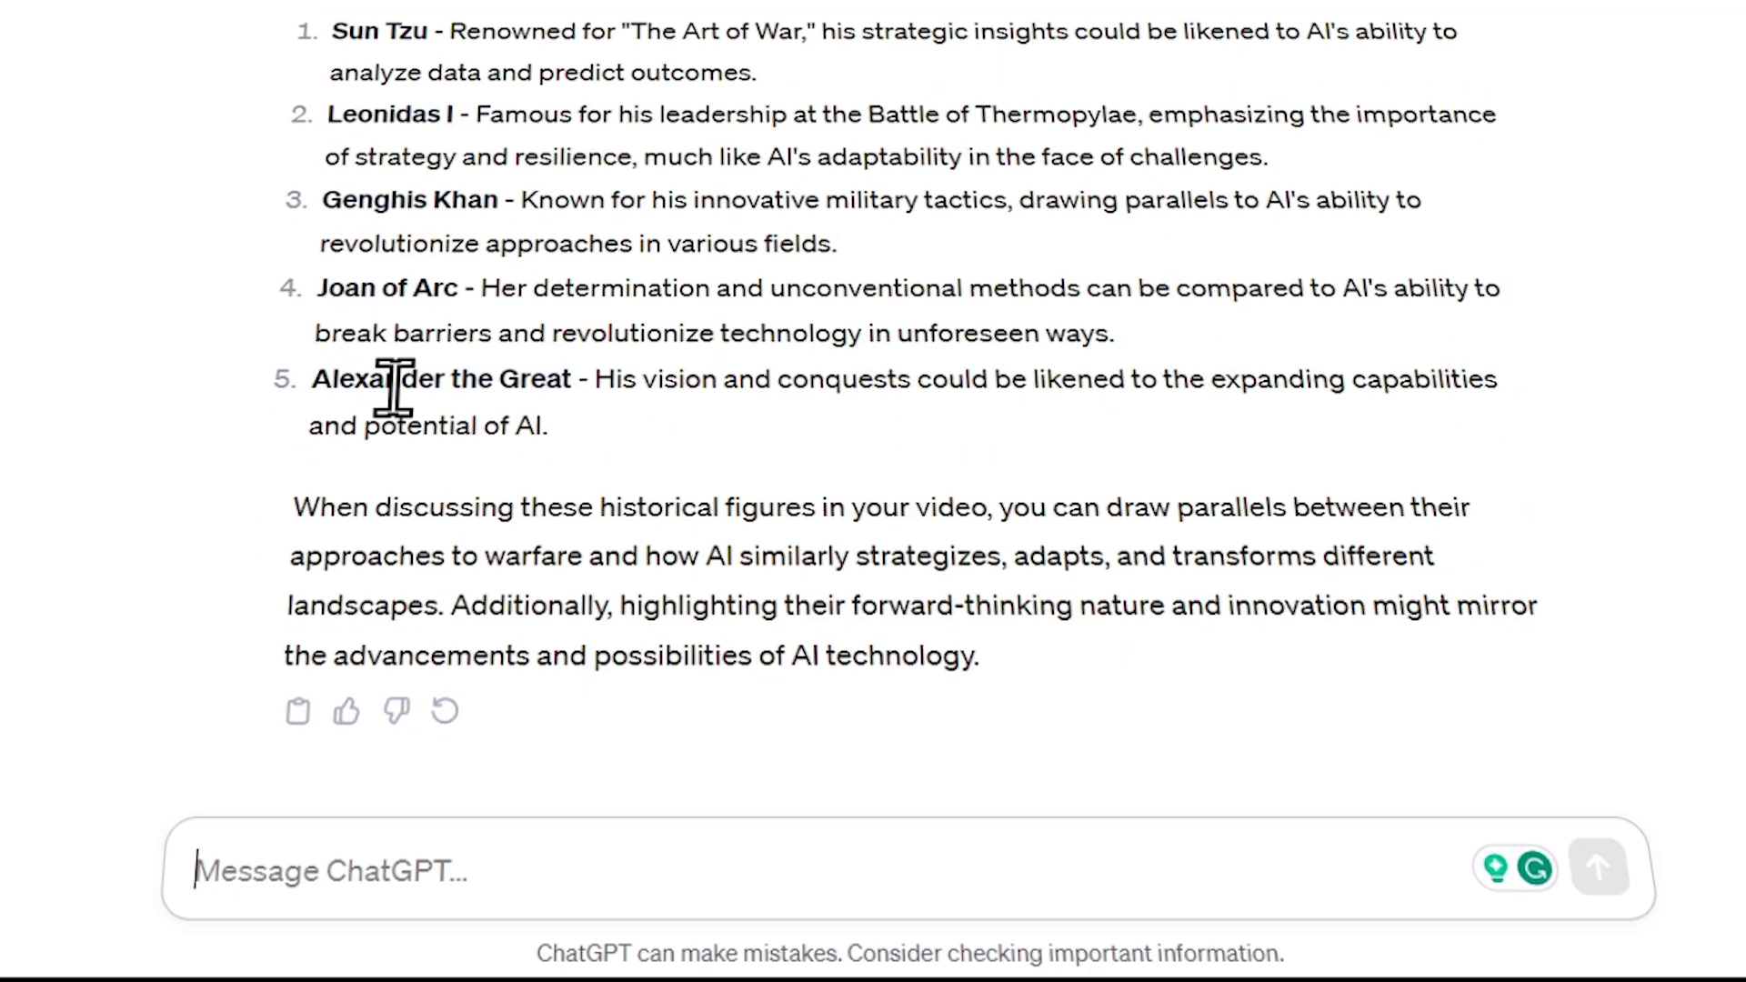
- Review the warrior list and draft a request for titled six-line Genghis Khan facts
{"action": "scroll", "coordinate": [363, 309], "scroll_direction": "up", "scroll_amount": 2}
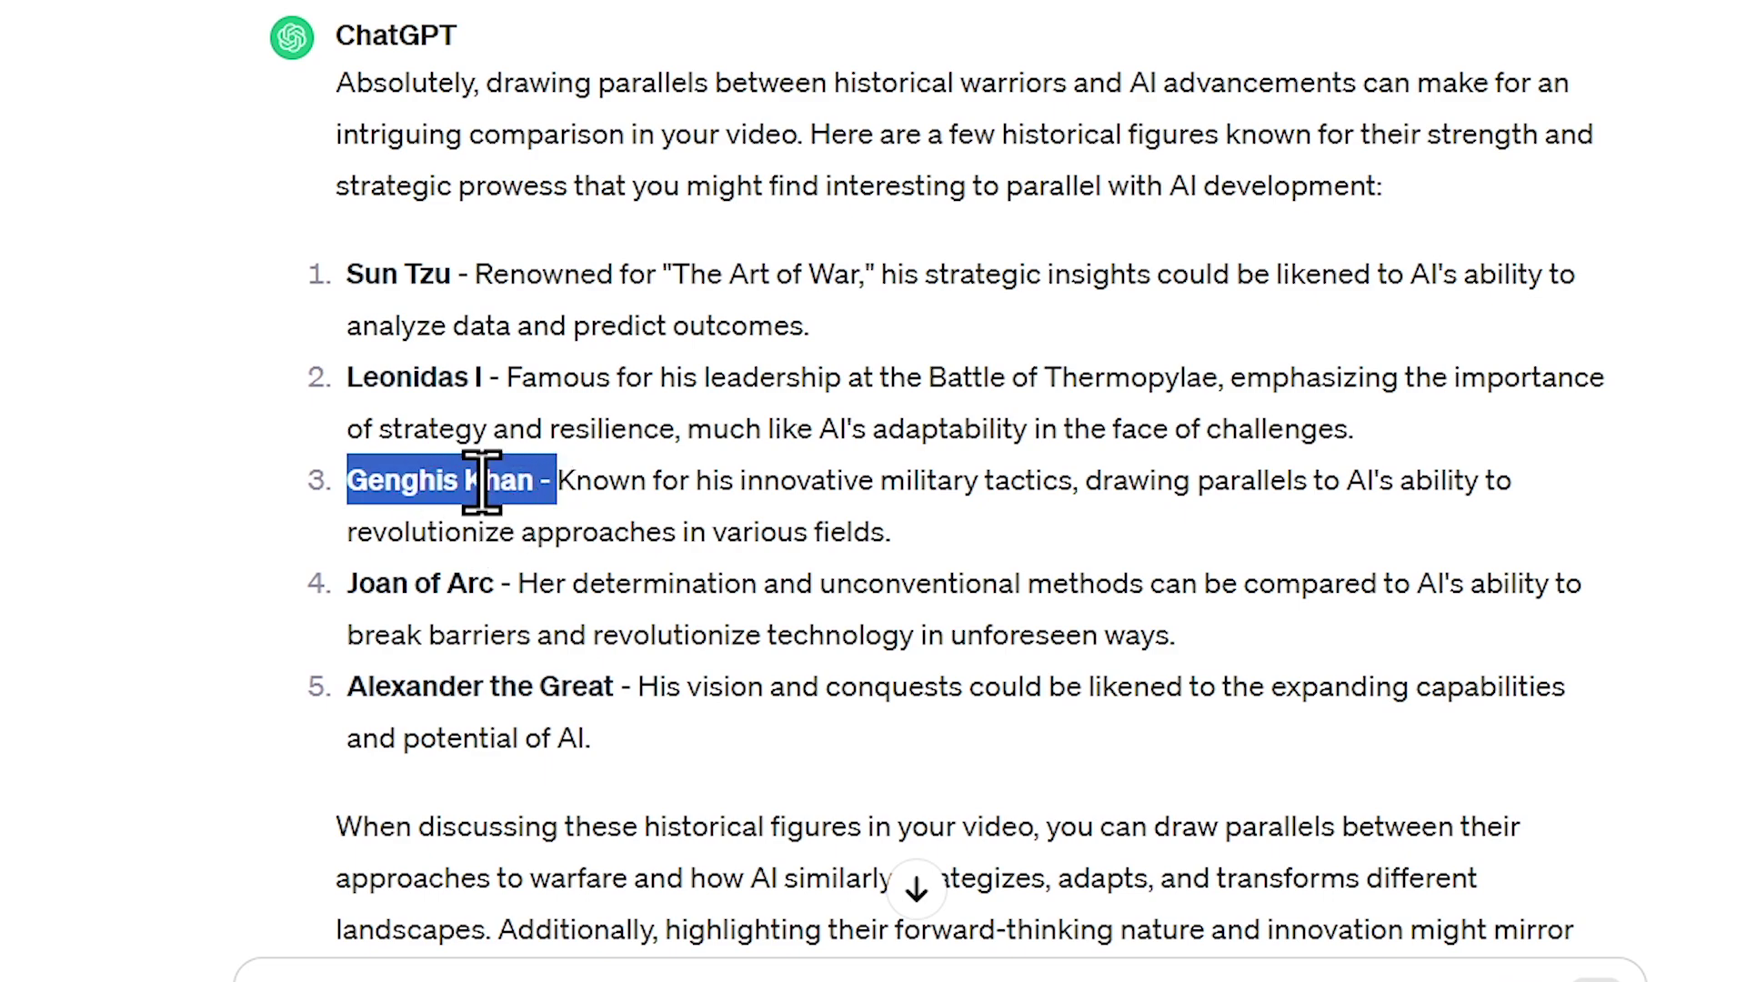
{"action": "scroll", "coordinate": [655, 445], "scroll_direction": "down", "scroll_amount": 2}
{"action": "left_click", "coordinate": [473, 737]}
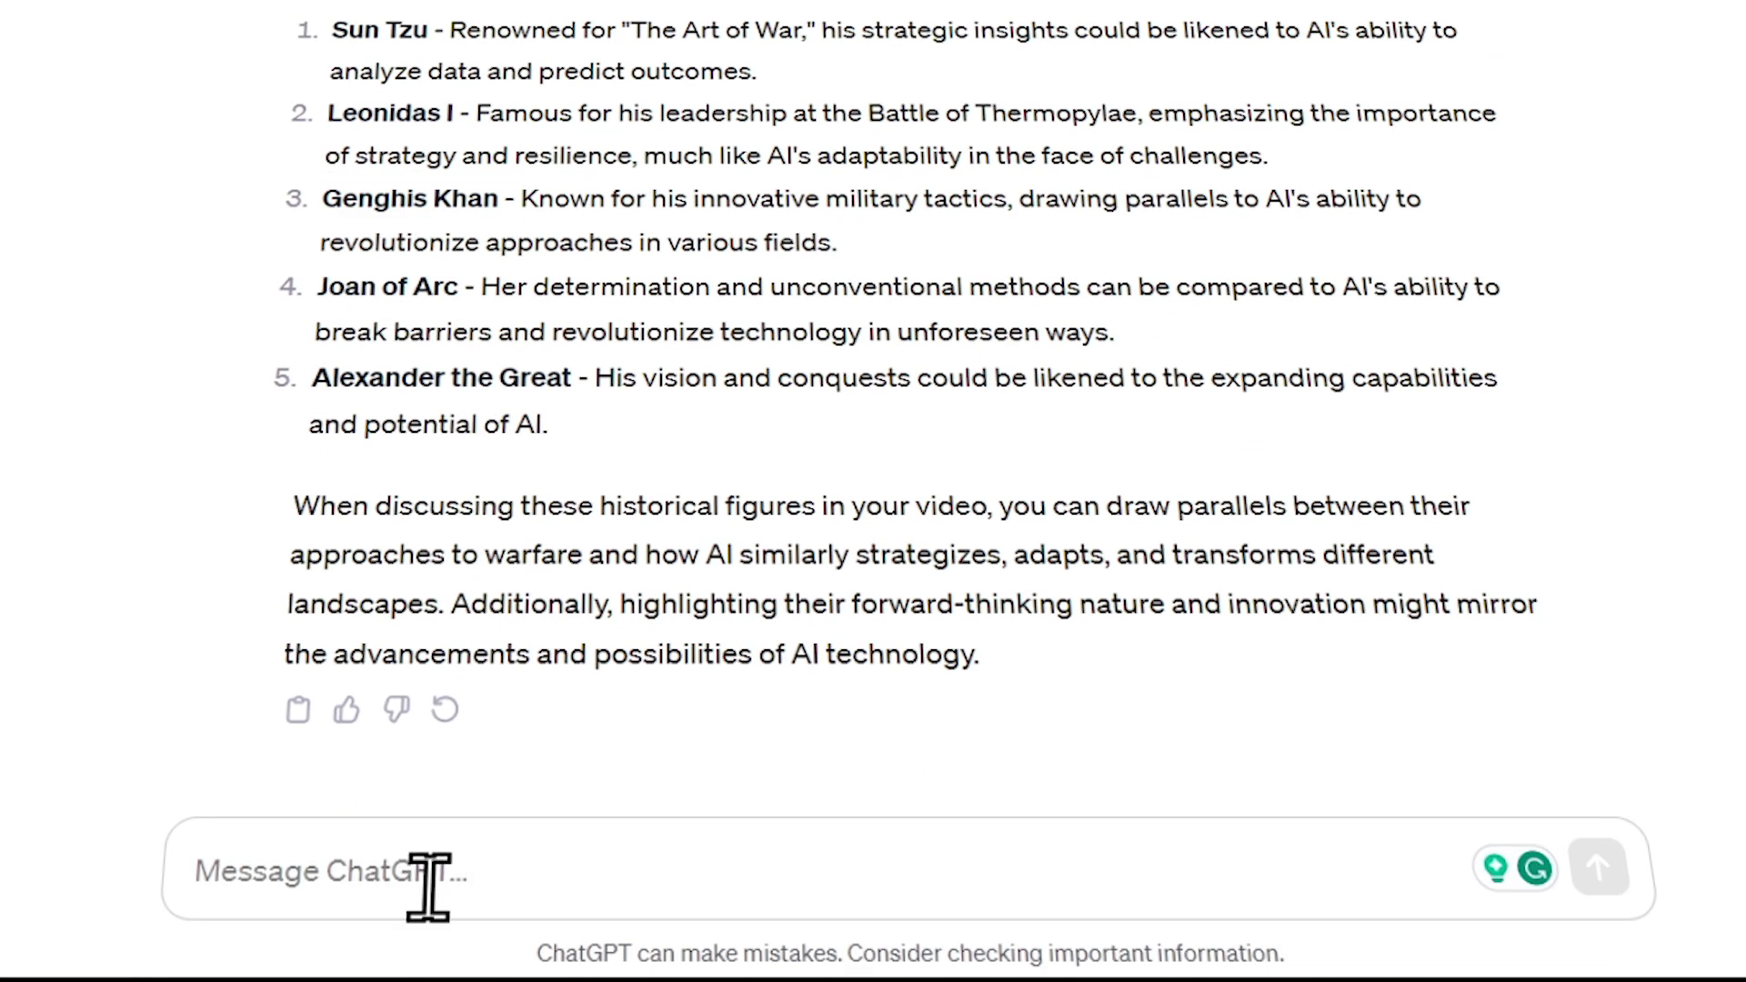
{"action": "type", "text": "Generate some powerful historical facts about Genghis Khan. Separate each six-line paragraph with a title."}
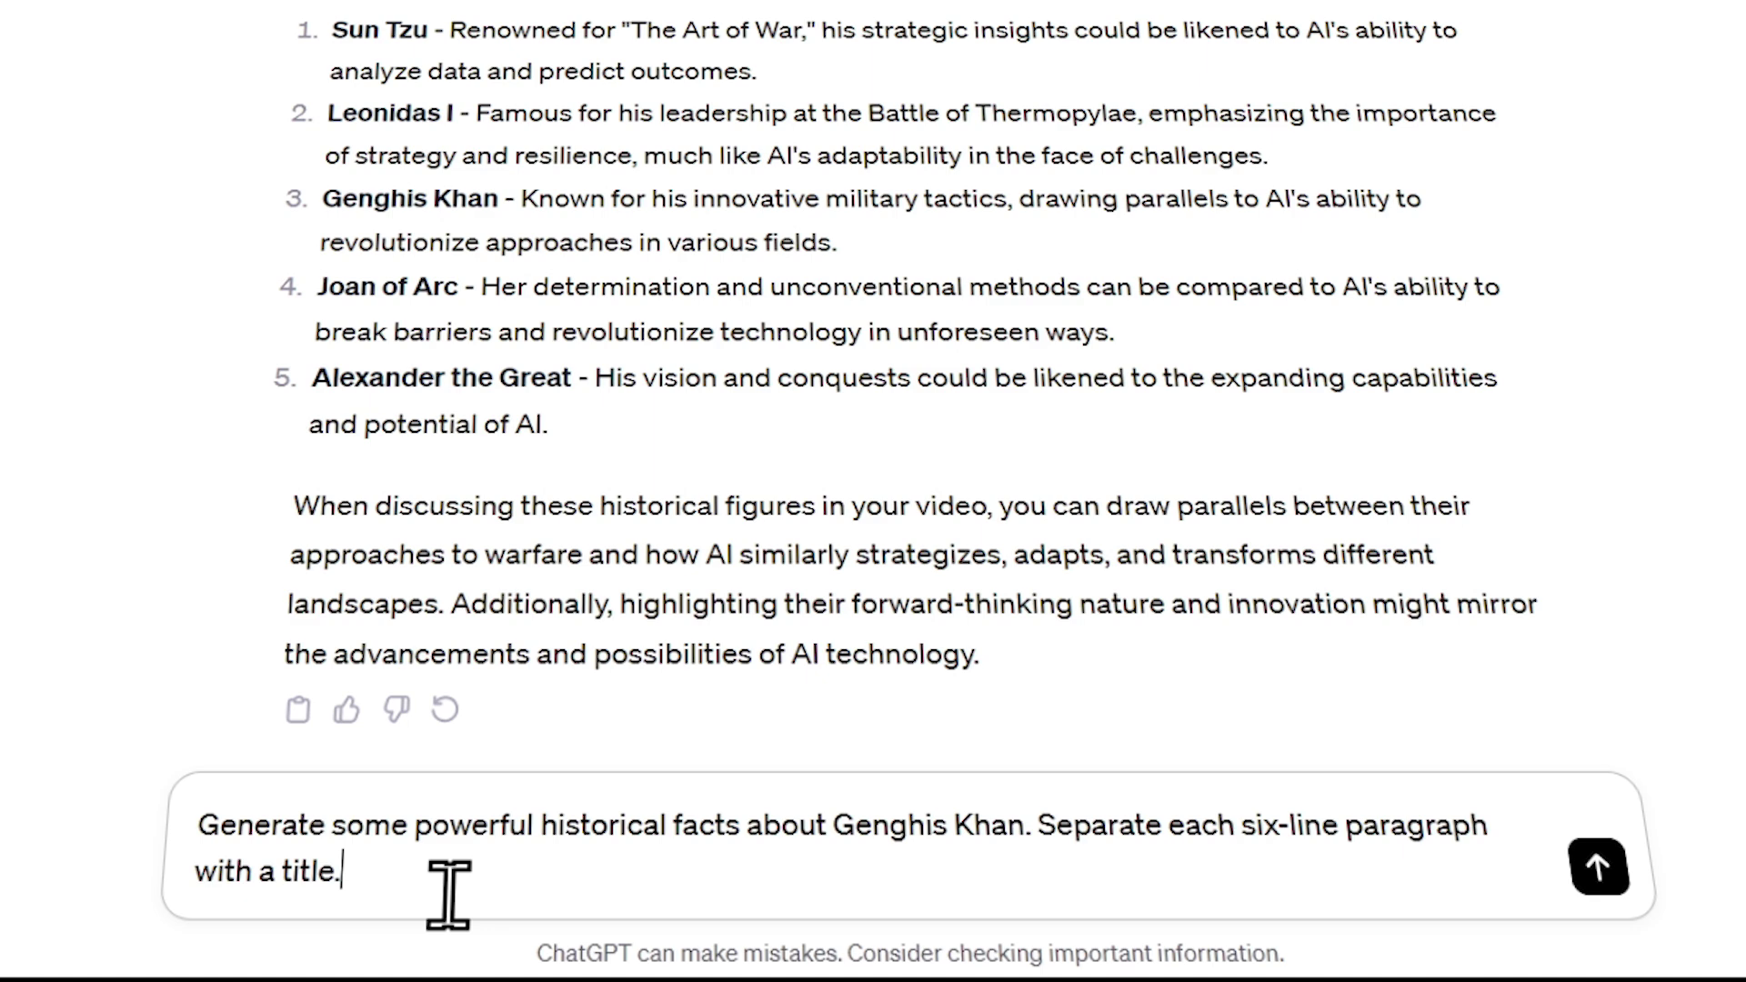
- Send the Genghis Khan request and read through sections like Rise to Power and Vast Conquests
{"action": "key", "text": "Return"}
{"action": "scroll", "coordinate": [655, 234], "scroll_direction": "down", "scroll_amount": 5}
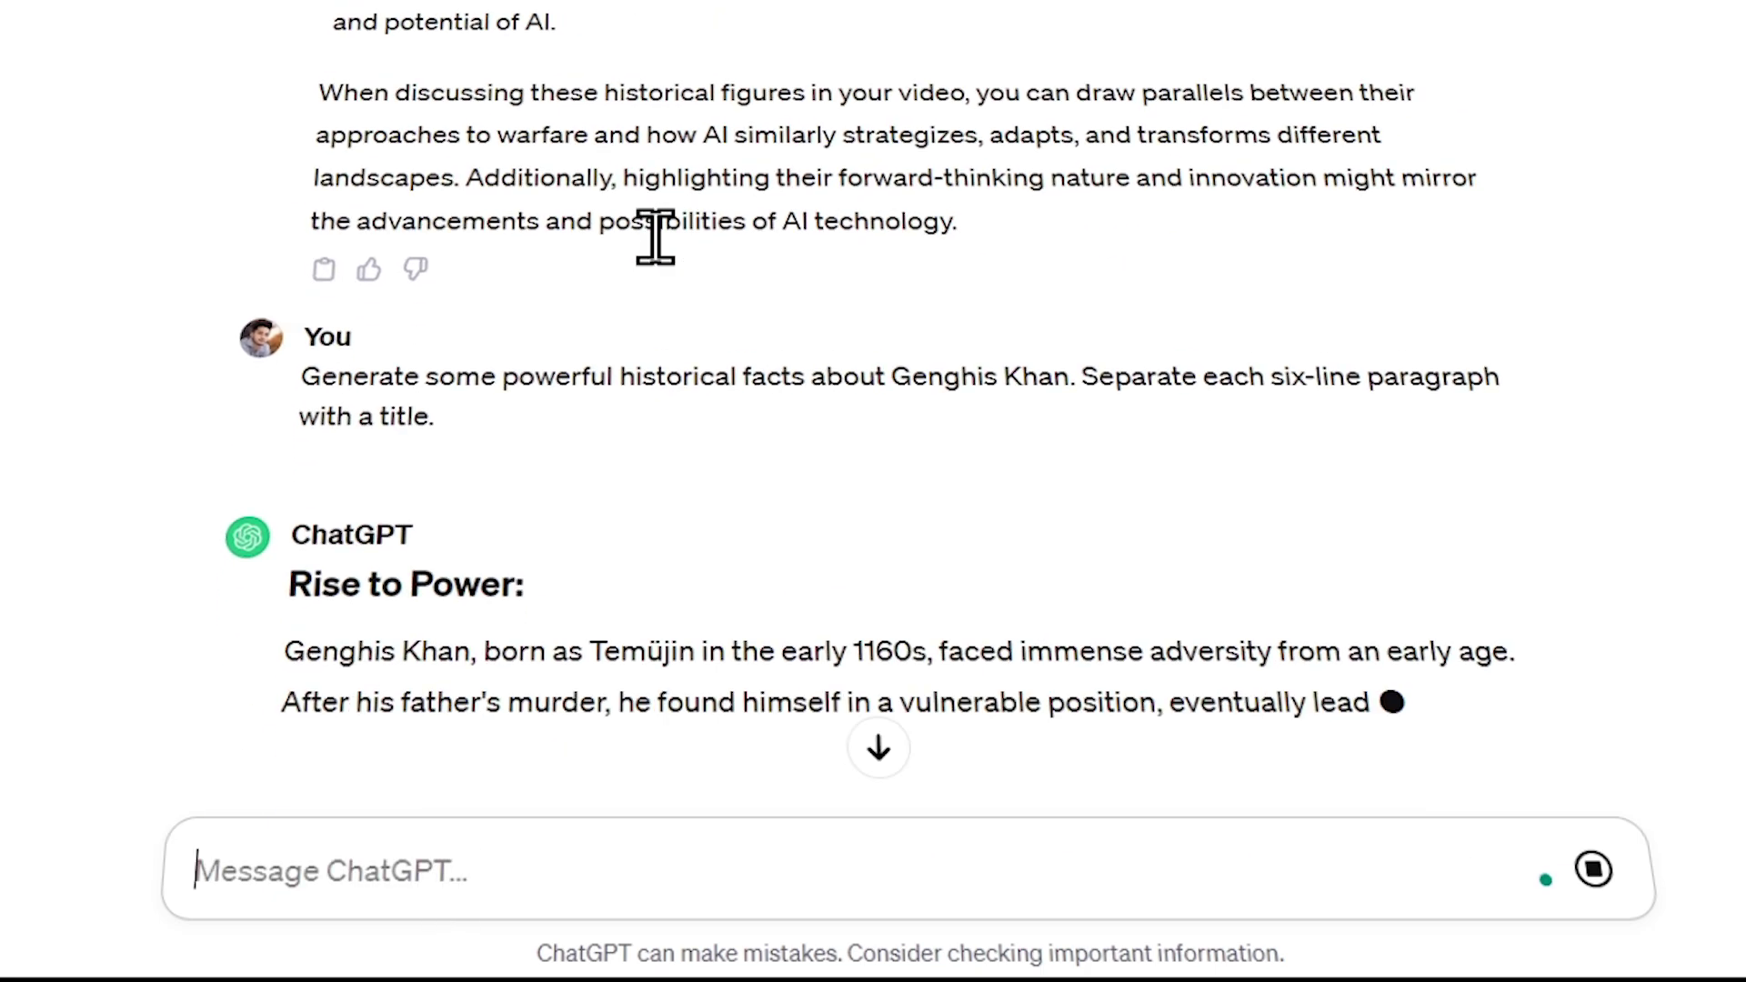
{"action": "scroll", "coordinate": [691, 328], "scroll_direction": "down", "scroll_amount": 3}
{"action": "scroll", "coordinate": [691, 328], "scroll_direction": "up", "scroll_amount": 2}
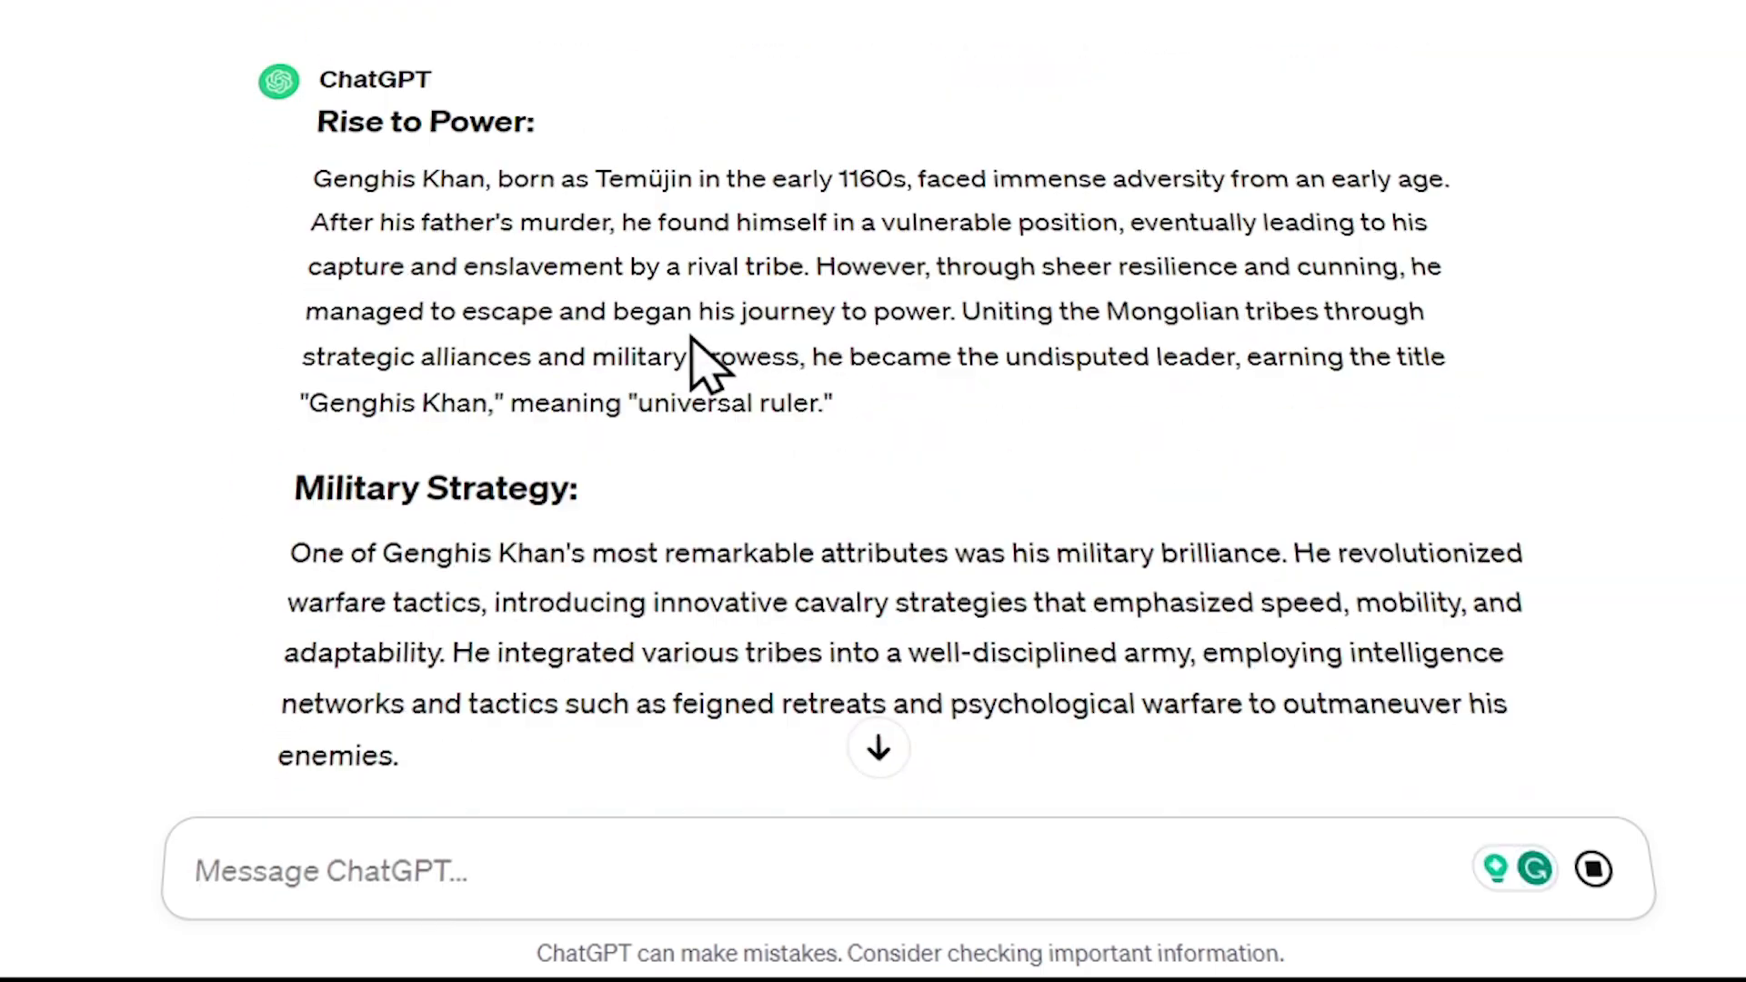
{"action": "scroll", "coordinate": [692, 323], "scroll_direction": "down", "scroll_amount": 8}
{"action": "scroll", "coordinate": [692, 323], "scroll_direction": "down", "scroll_amount": 5}
{"action": "scroll", "coordinate": [692, 327], "scroll_direction": "up", "scroll_amount": 15}
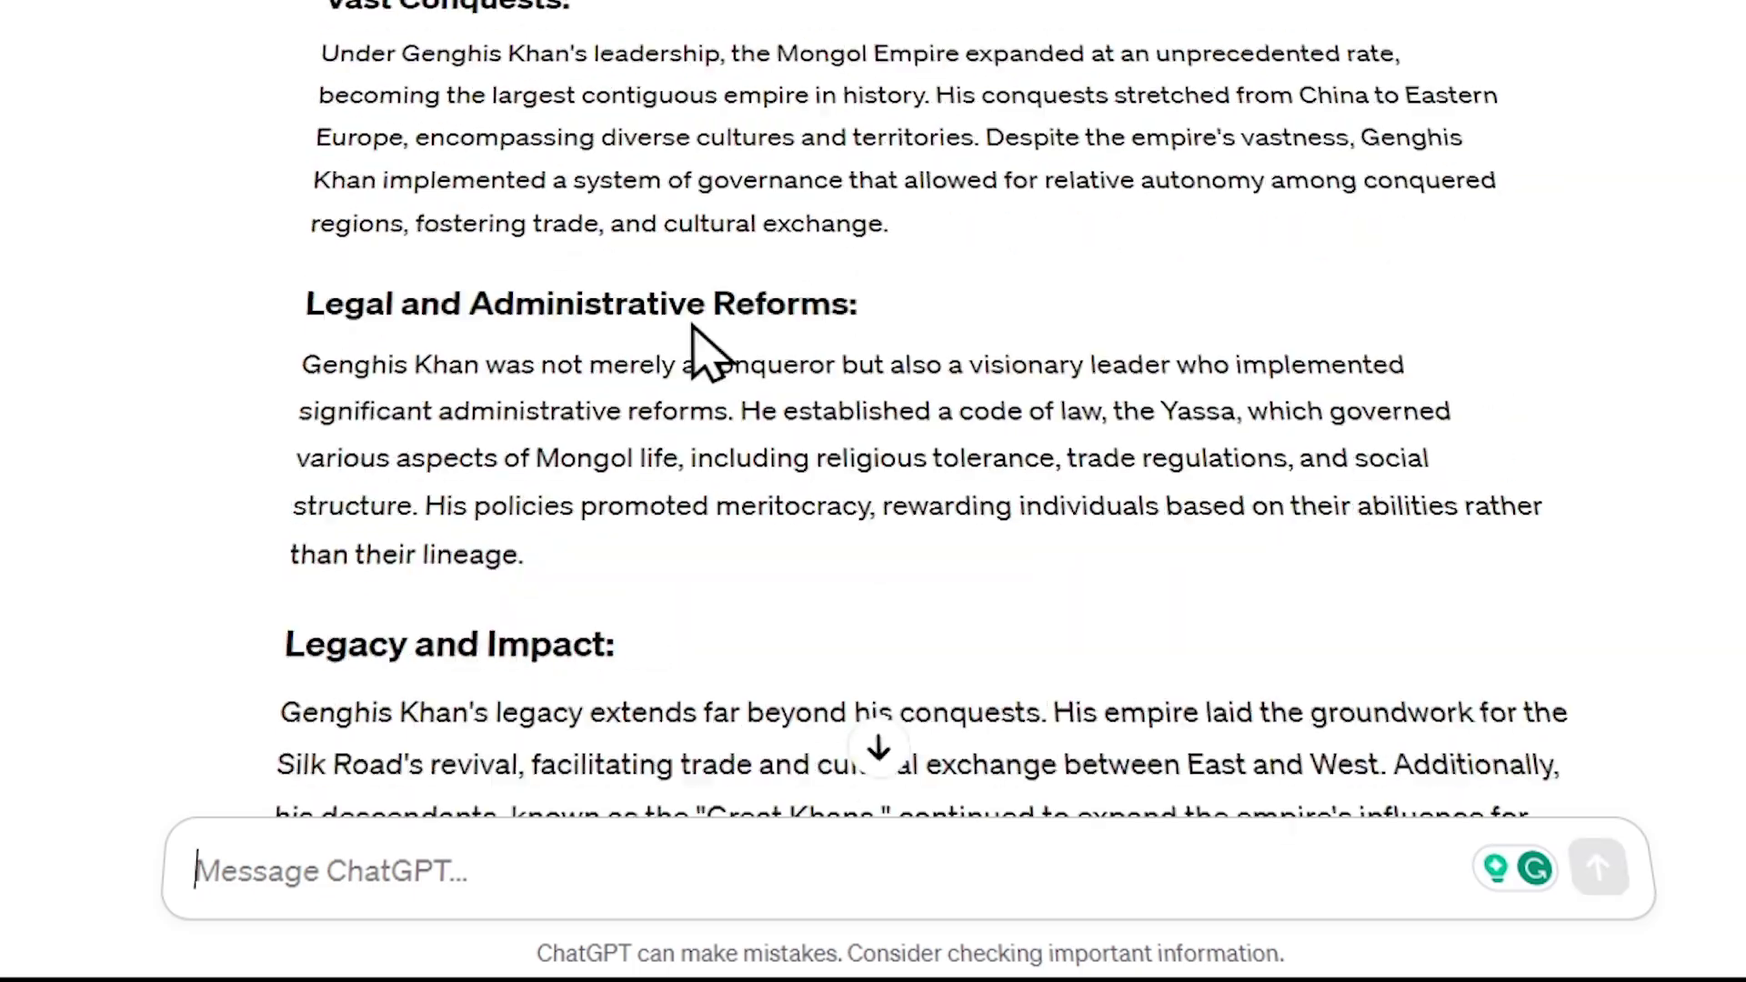
{"action": "scroll", "coordinate": [706, 351], "scroll_direction": "up", "scroll_amount": 2}
{"action": "scroll", "coordinate": [706, 351], "scroll_direction": "down", "scroll_amount": 6}
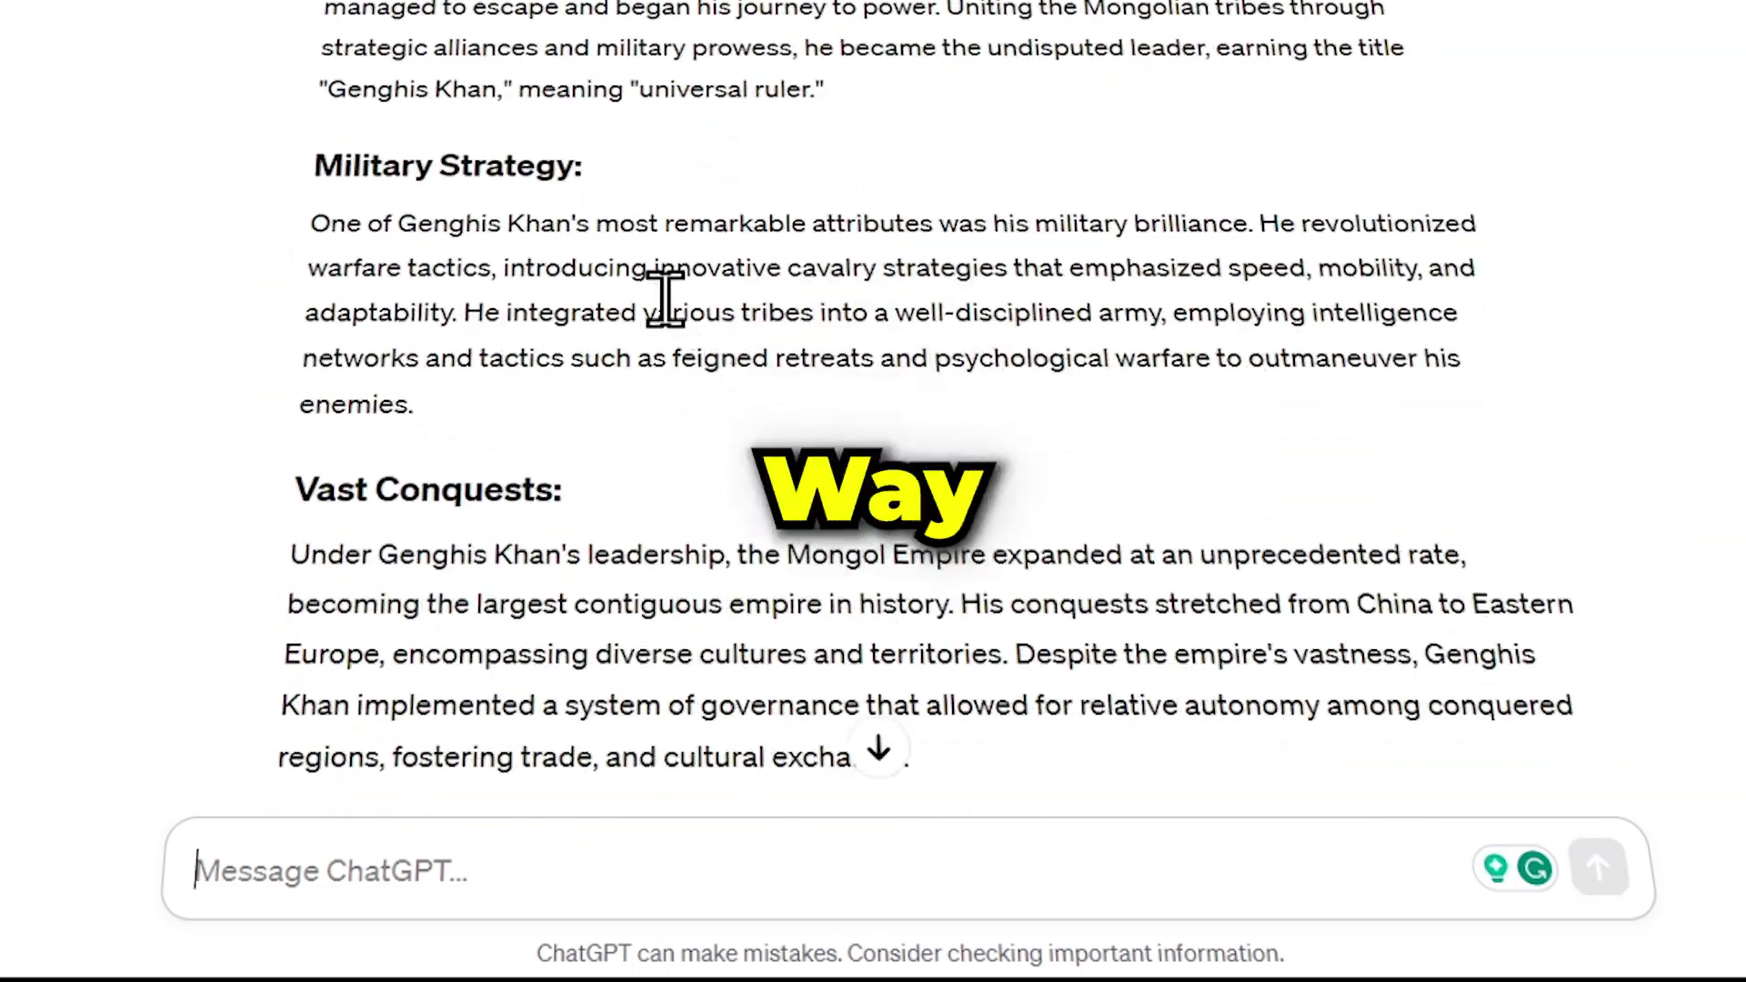
{"action": "scroll", "coordinate": [667, 296], "scroll_direction": "up", "scroll_amount": 3}
{"action": "scroll", "coordinate": [654, 293], "scroll_direction": "down", "scroll_amount": 2}
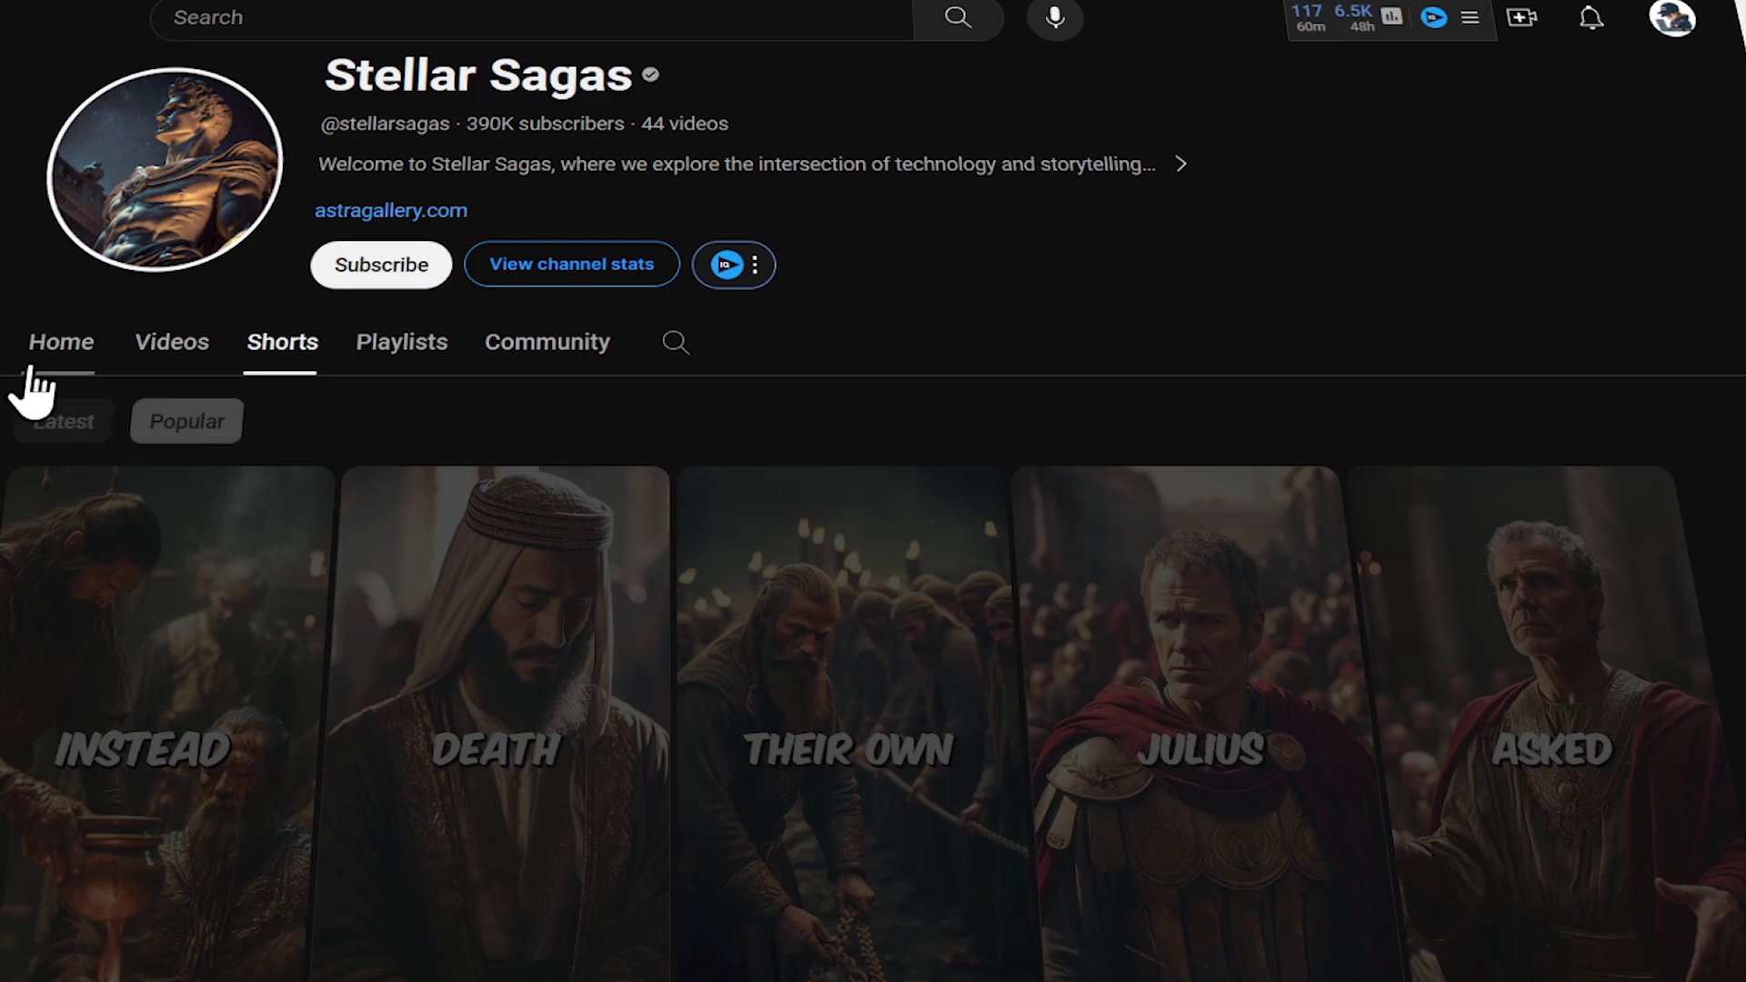
{"action": "scroll", "coordinate": [59, 682], "scroll_direction": "down", "scroll_amount": 5}
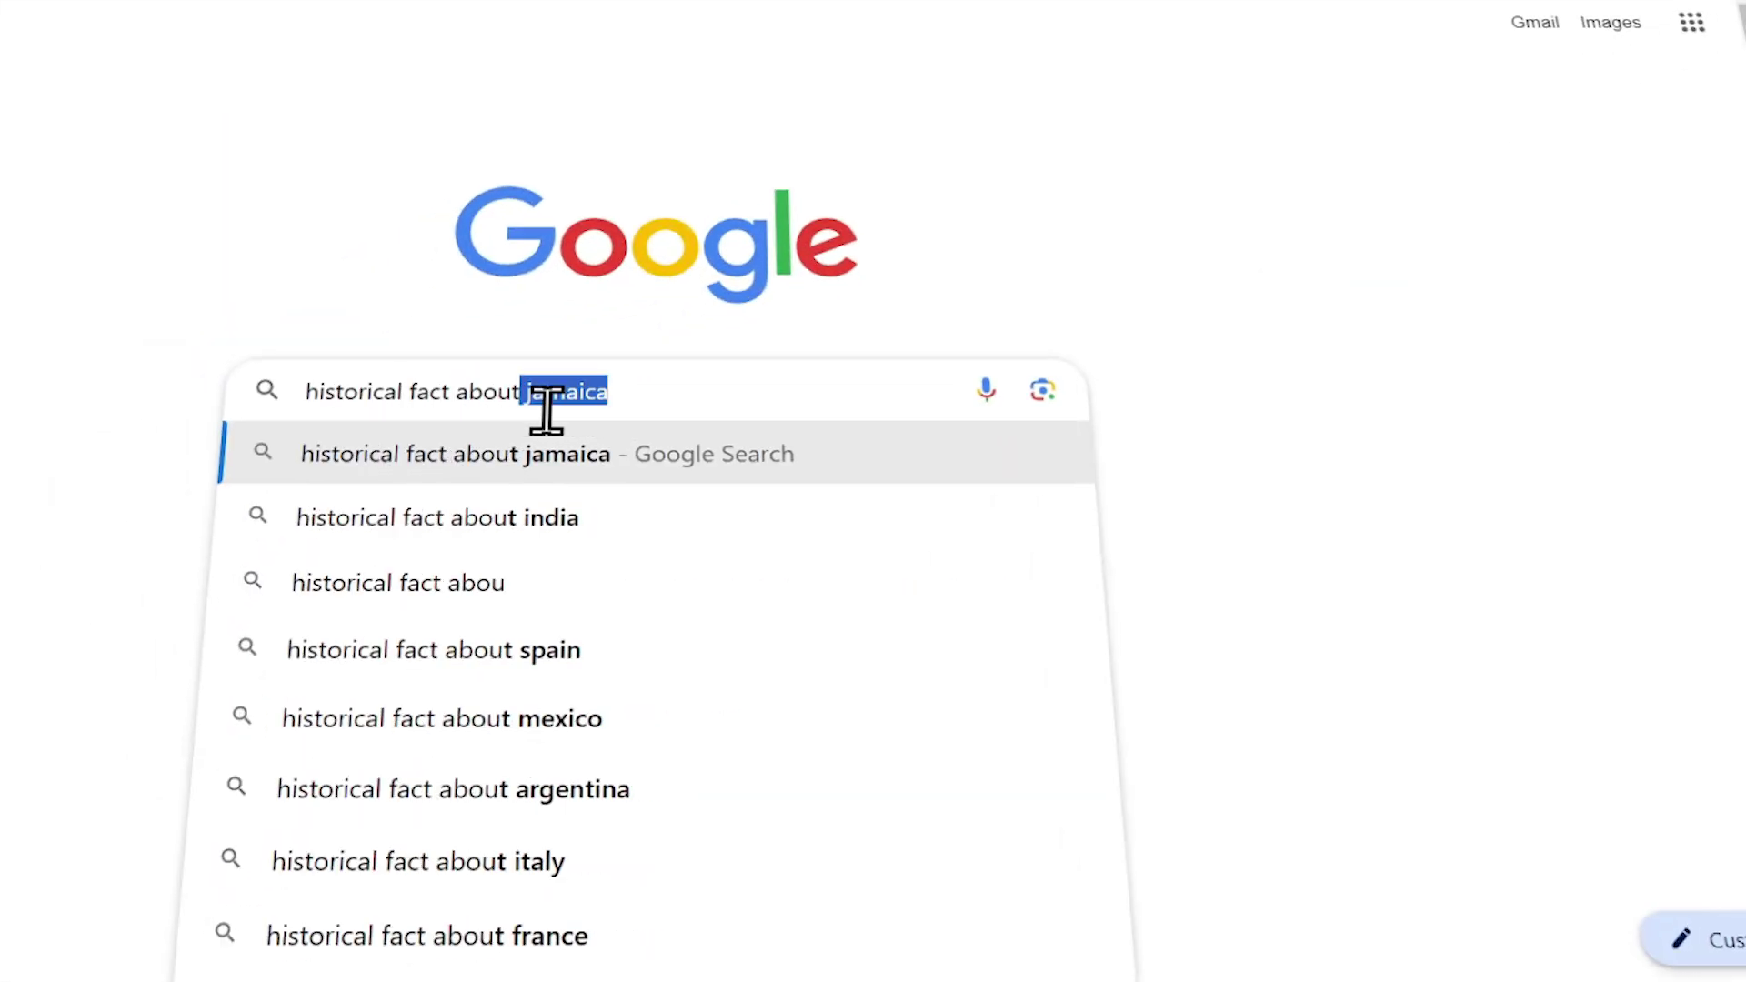
- Search Google for 'Genghis Khan' and open Selena Travel's '11 Facts About Chinggis Khan's Life'
{"action": "type", "text": "Genghis Khan"}
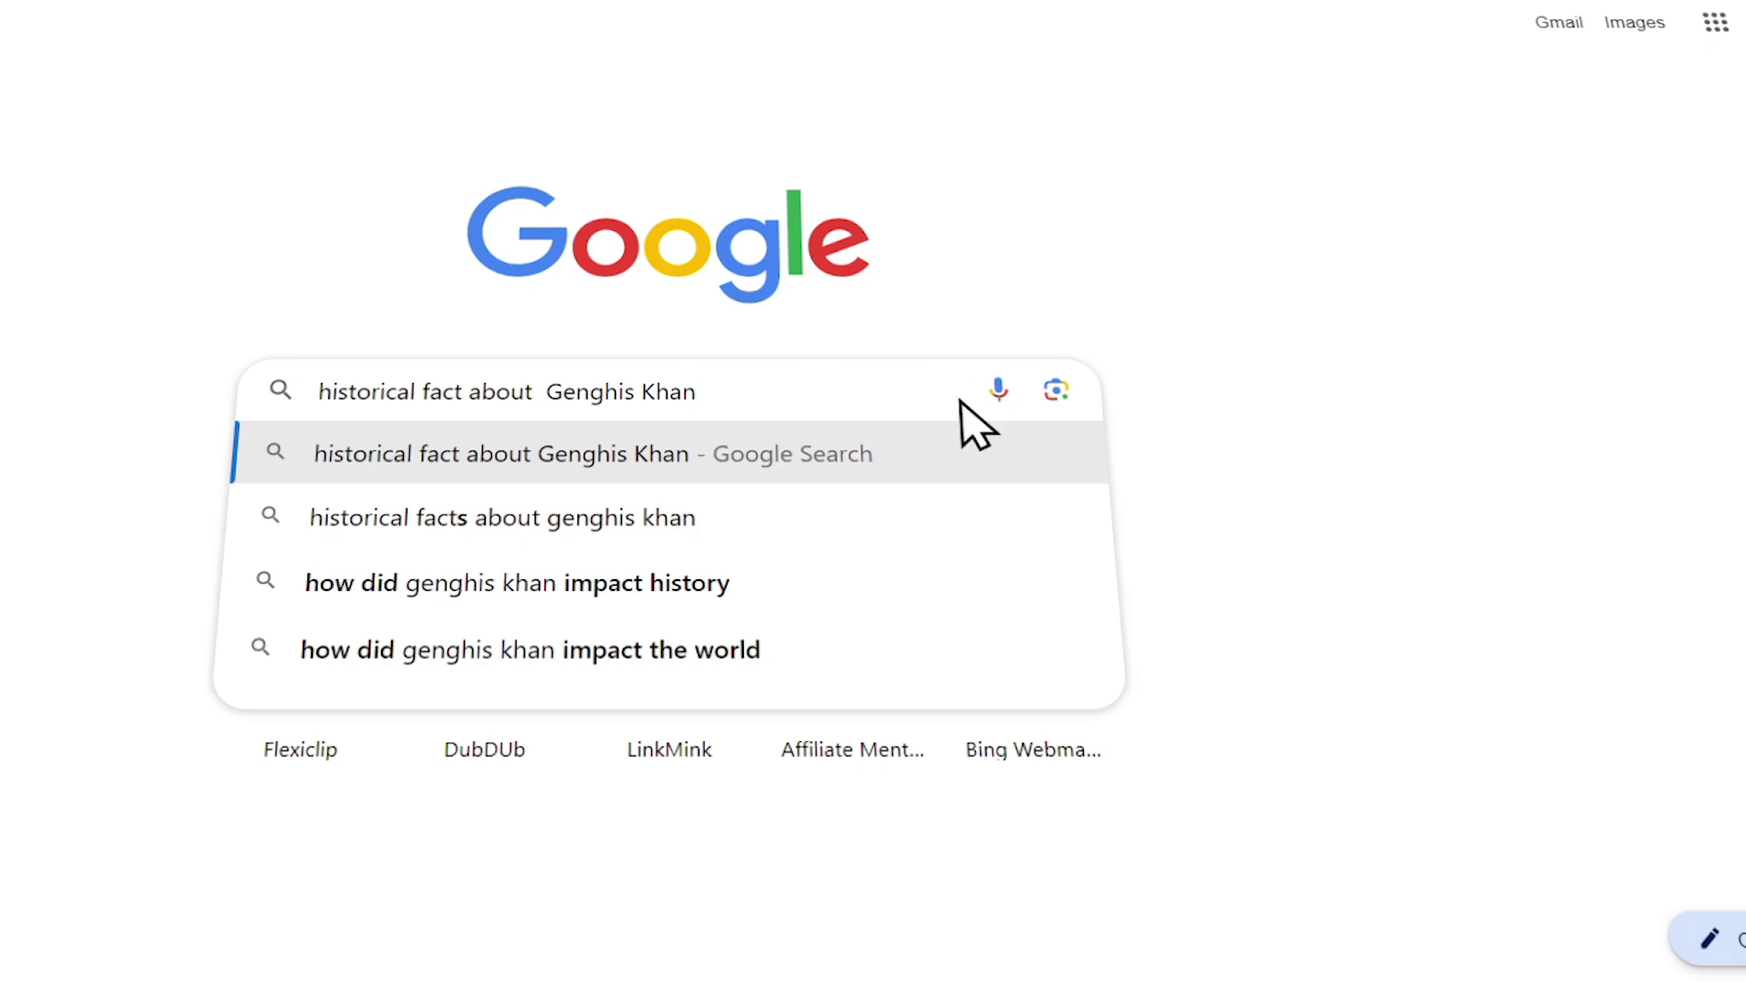
{"action": "key", "text": "Return"}
{"action": "scroll", "coordinate": [204, 414], "scroll_direction": "down", "scroll_amount": 6}
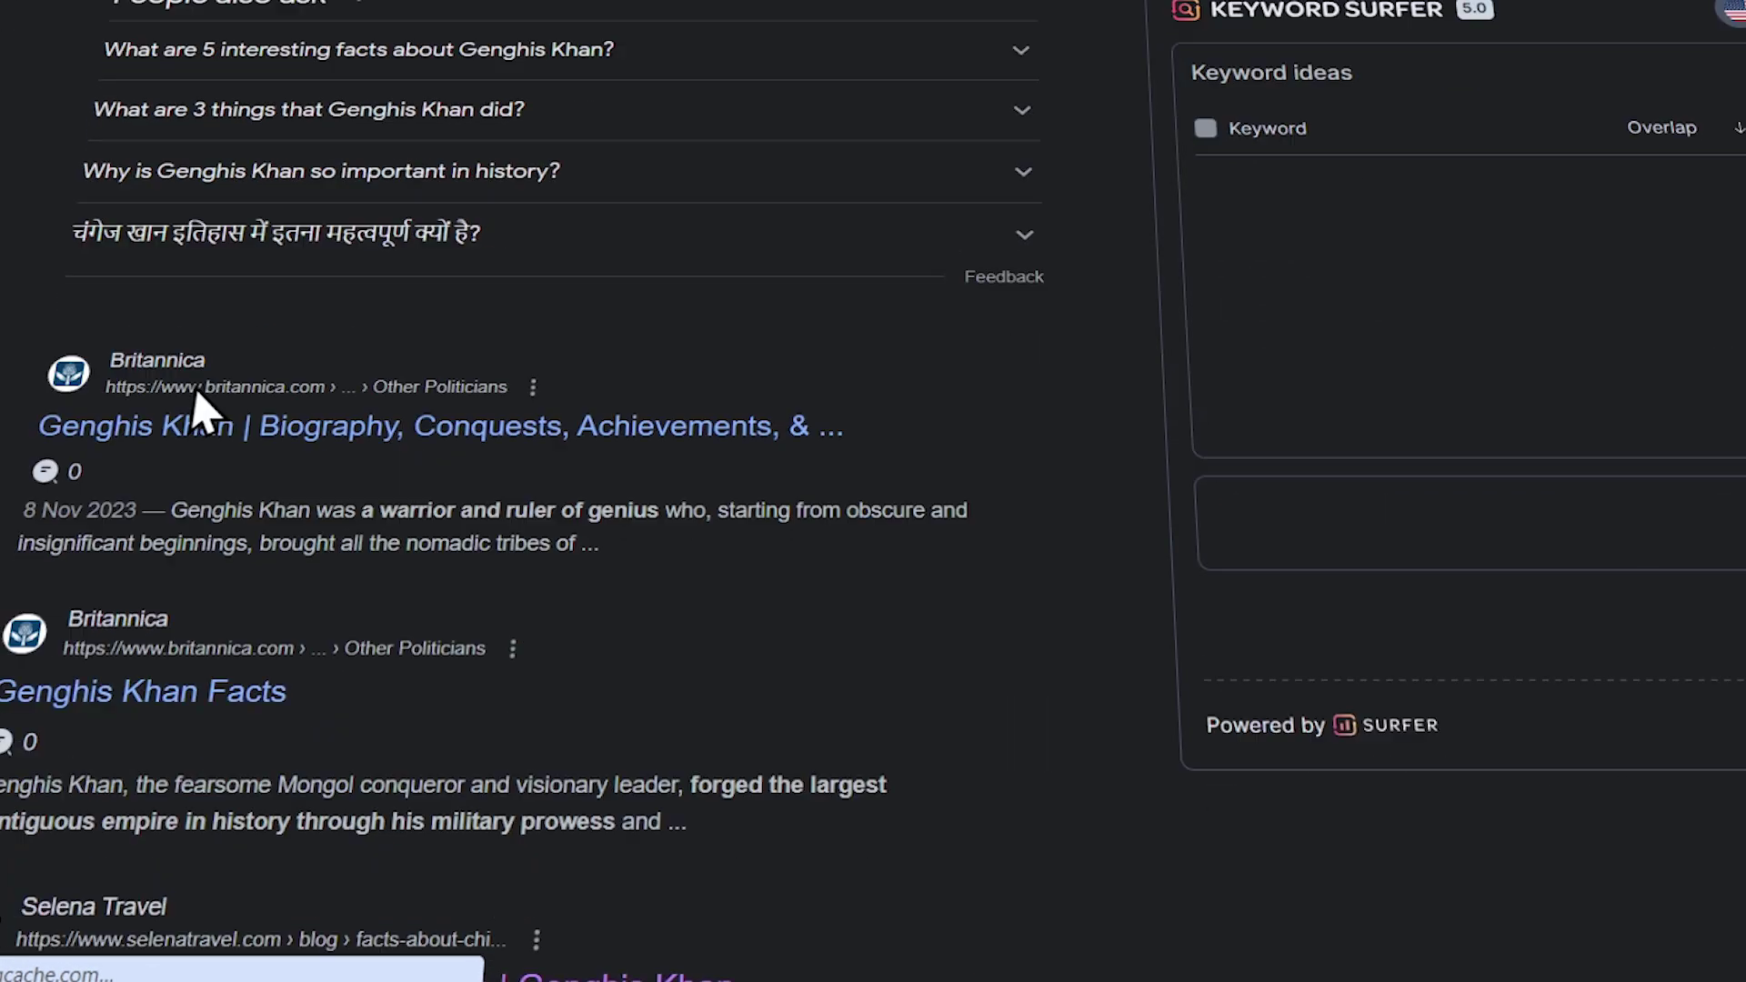
{"action": "scroll", "coordinate": [364, 291], "scroll_direction": "down", "scroll_amount": 5}
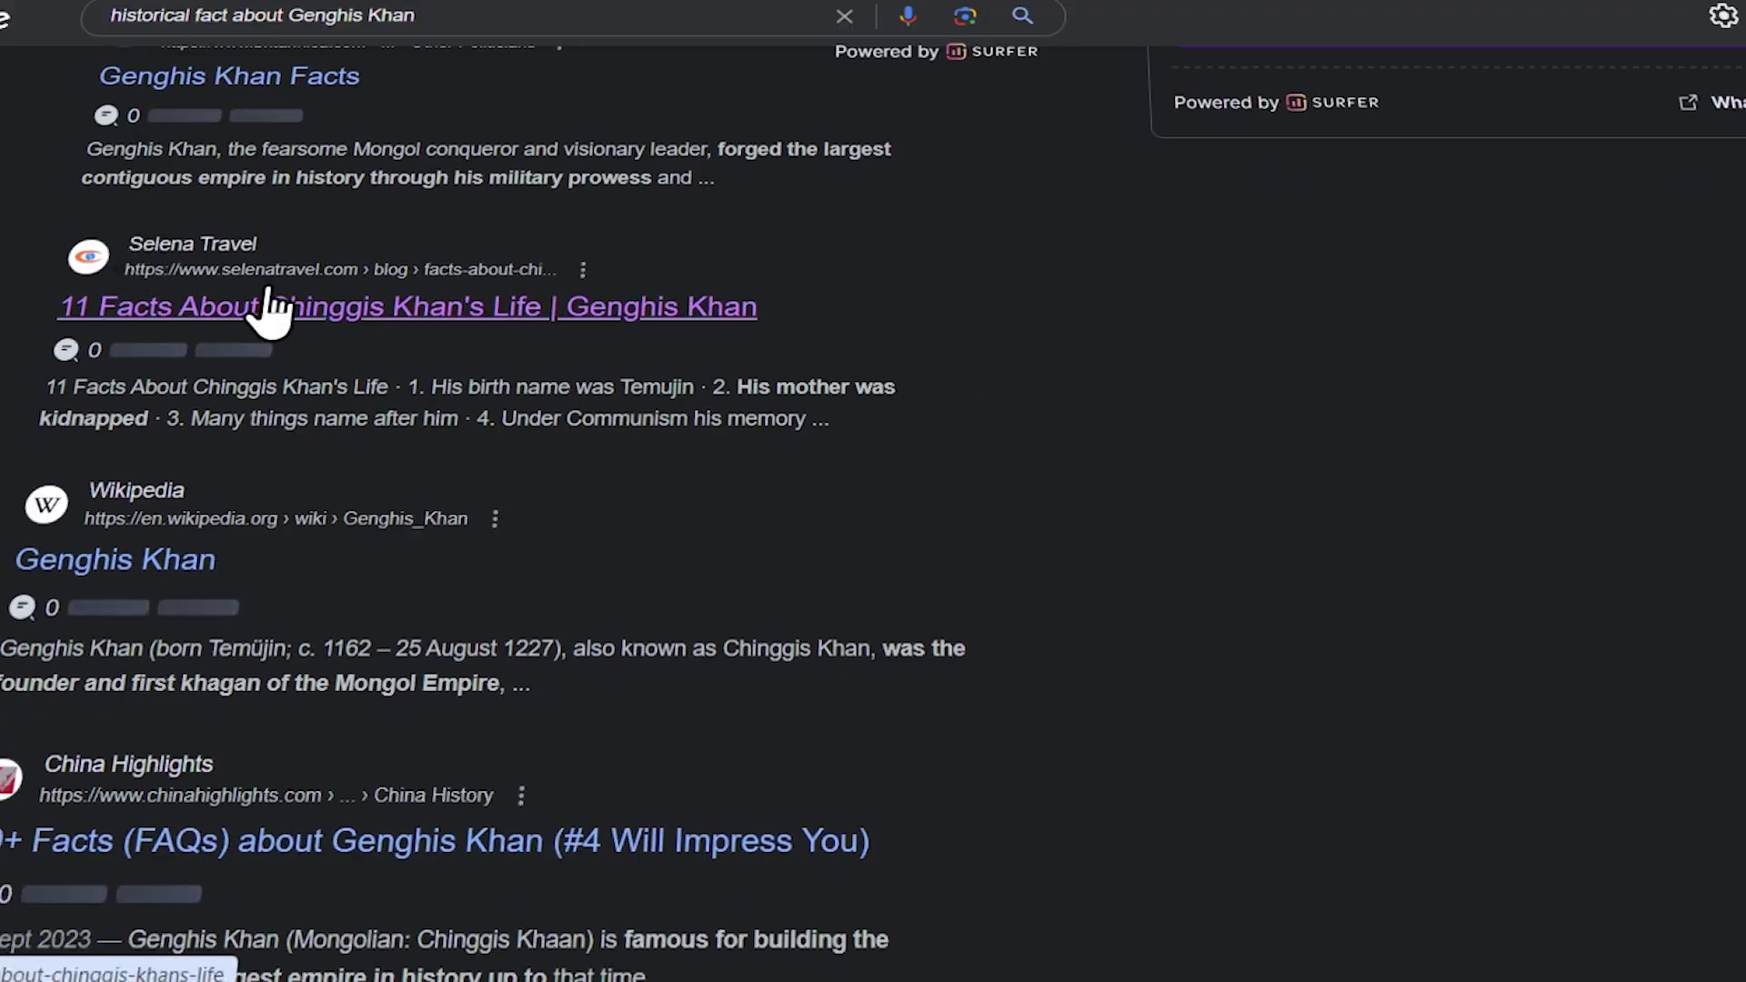
{"action": "left_click", "coordinate": [279, 309]}
{"action": "scroll", "coordinate": [624, 409], "scroll_direction": "down", "scroll_amount": 5}
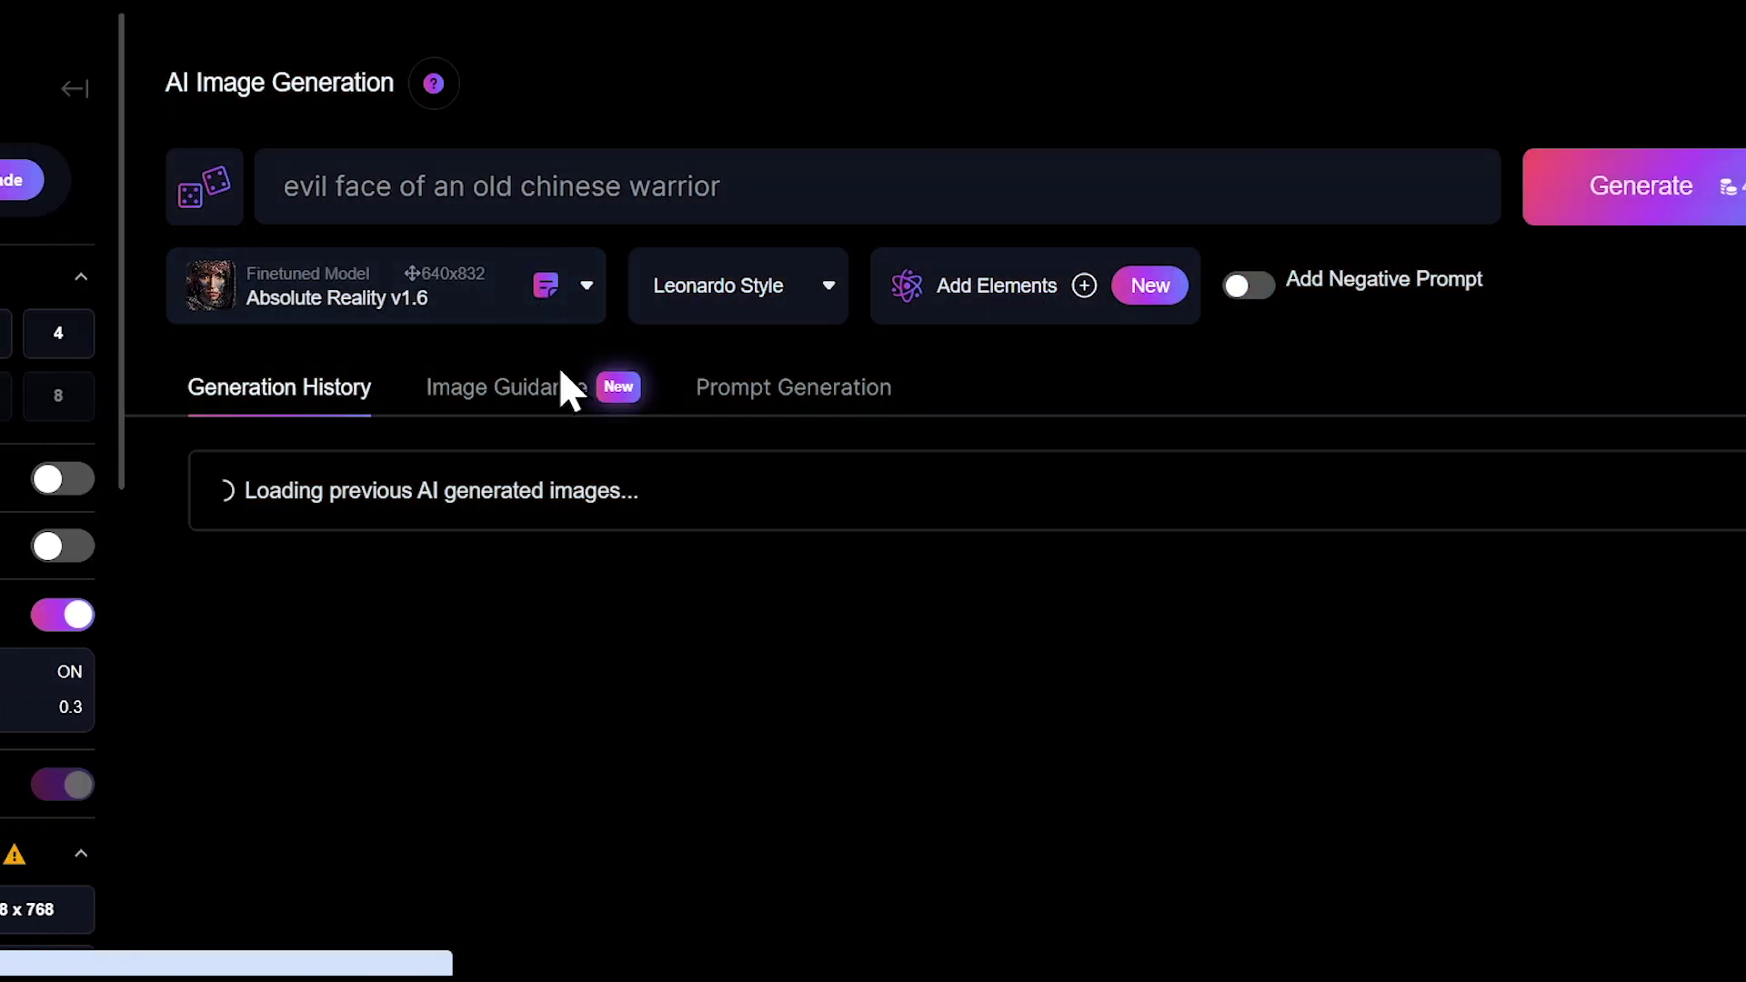
- Scroll Leonardo AI's Generation History to review the earlier warrior portraits
{"action": "scroll", "coordinate": [555, 389], "scroll_direction": "down", "scroll_amount": 6}
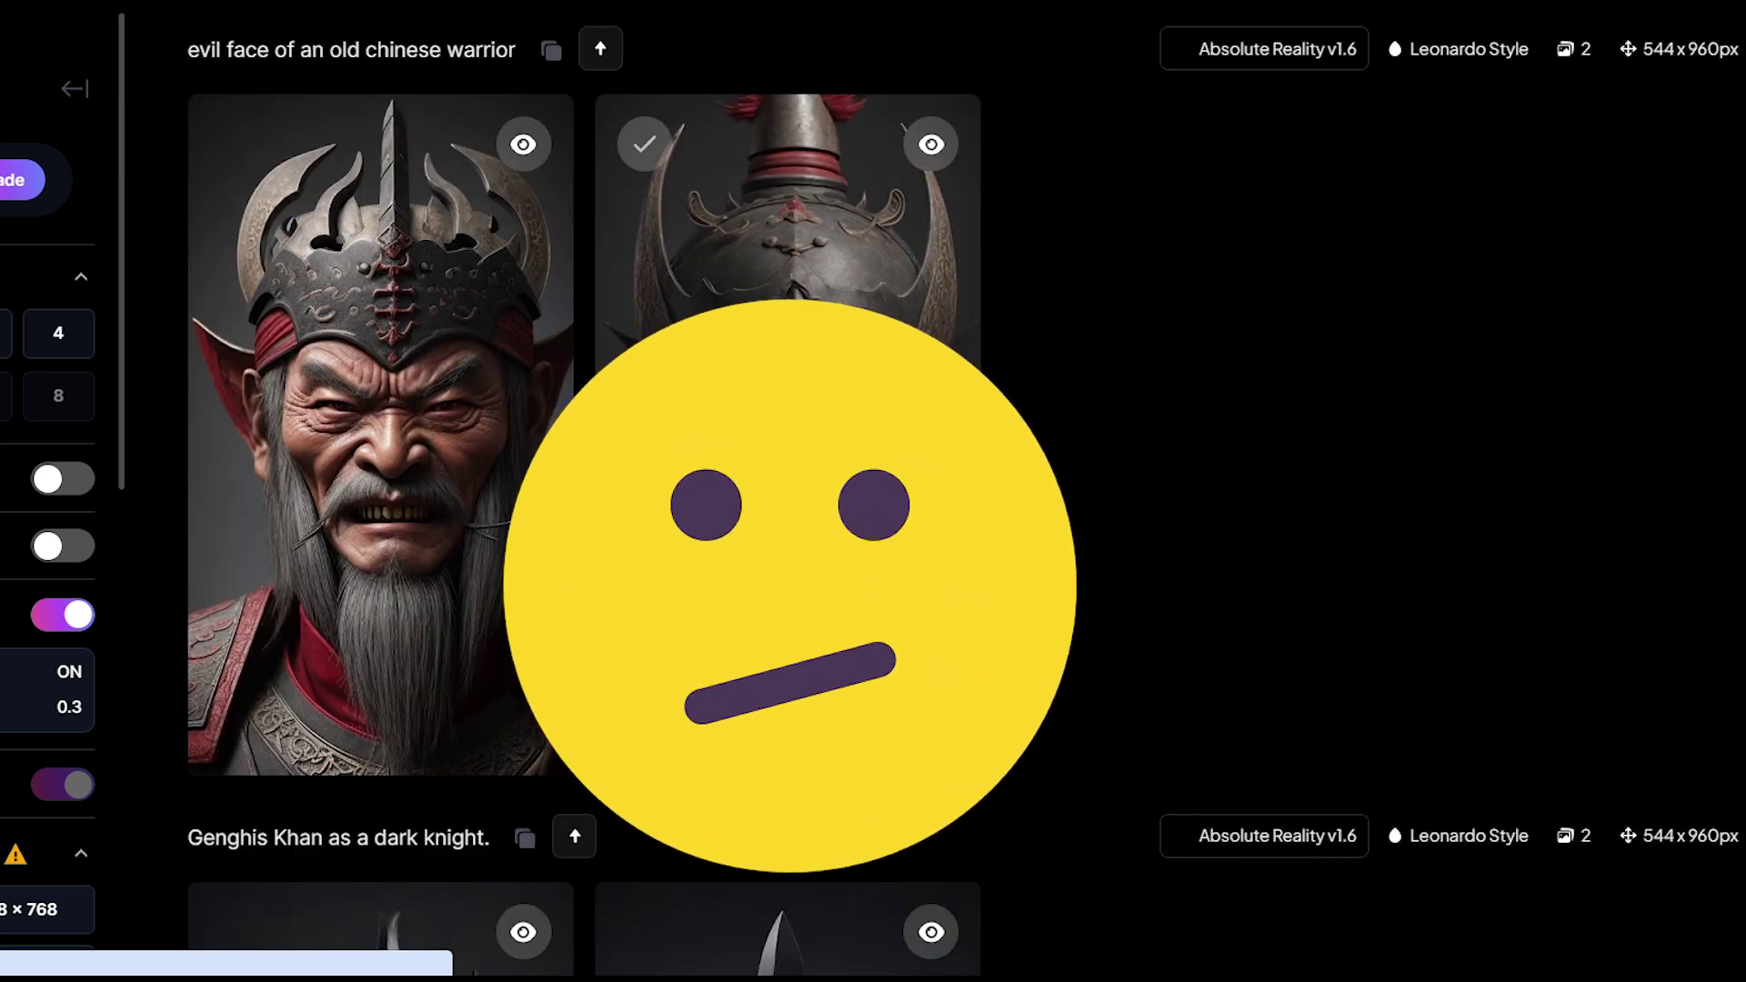
{"action": "scroll", "coordinate": [760, 460], "scroll_direction": "down", "scroll_amount": 9}
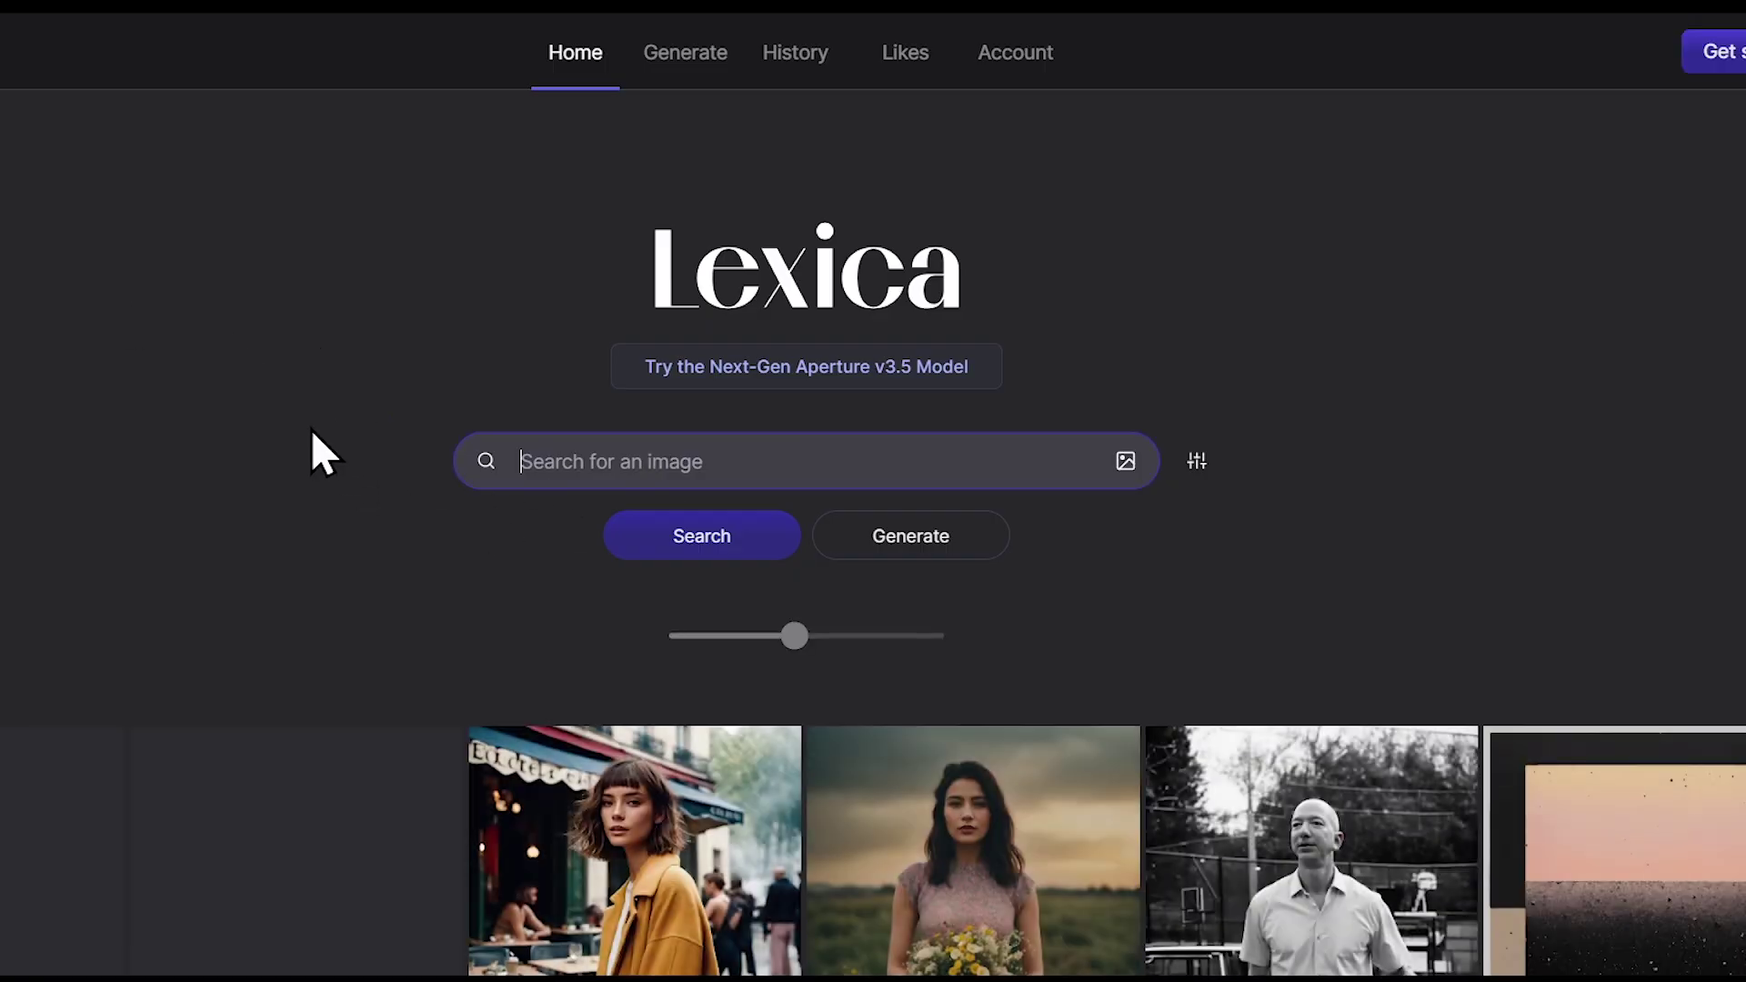
- Search Lexica for 'Genghis Khan' and view the Genghis Khan as a dark knight image
{"action": "scroll", "coordinate": [311, 428], "scroll_direction": "down", "scroll_amount": 8}
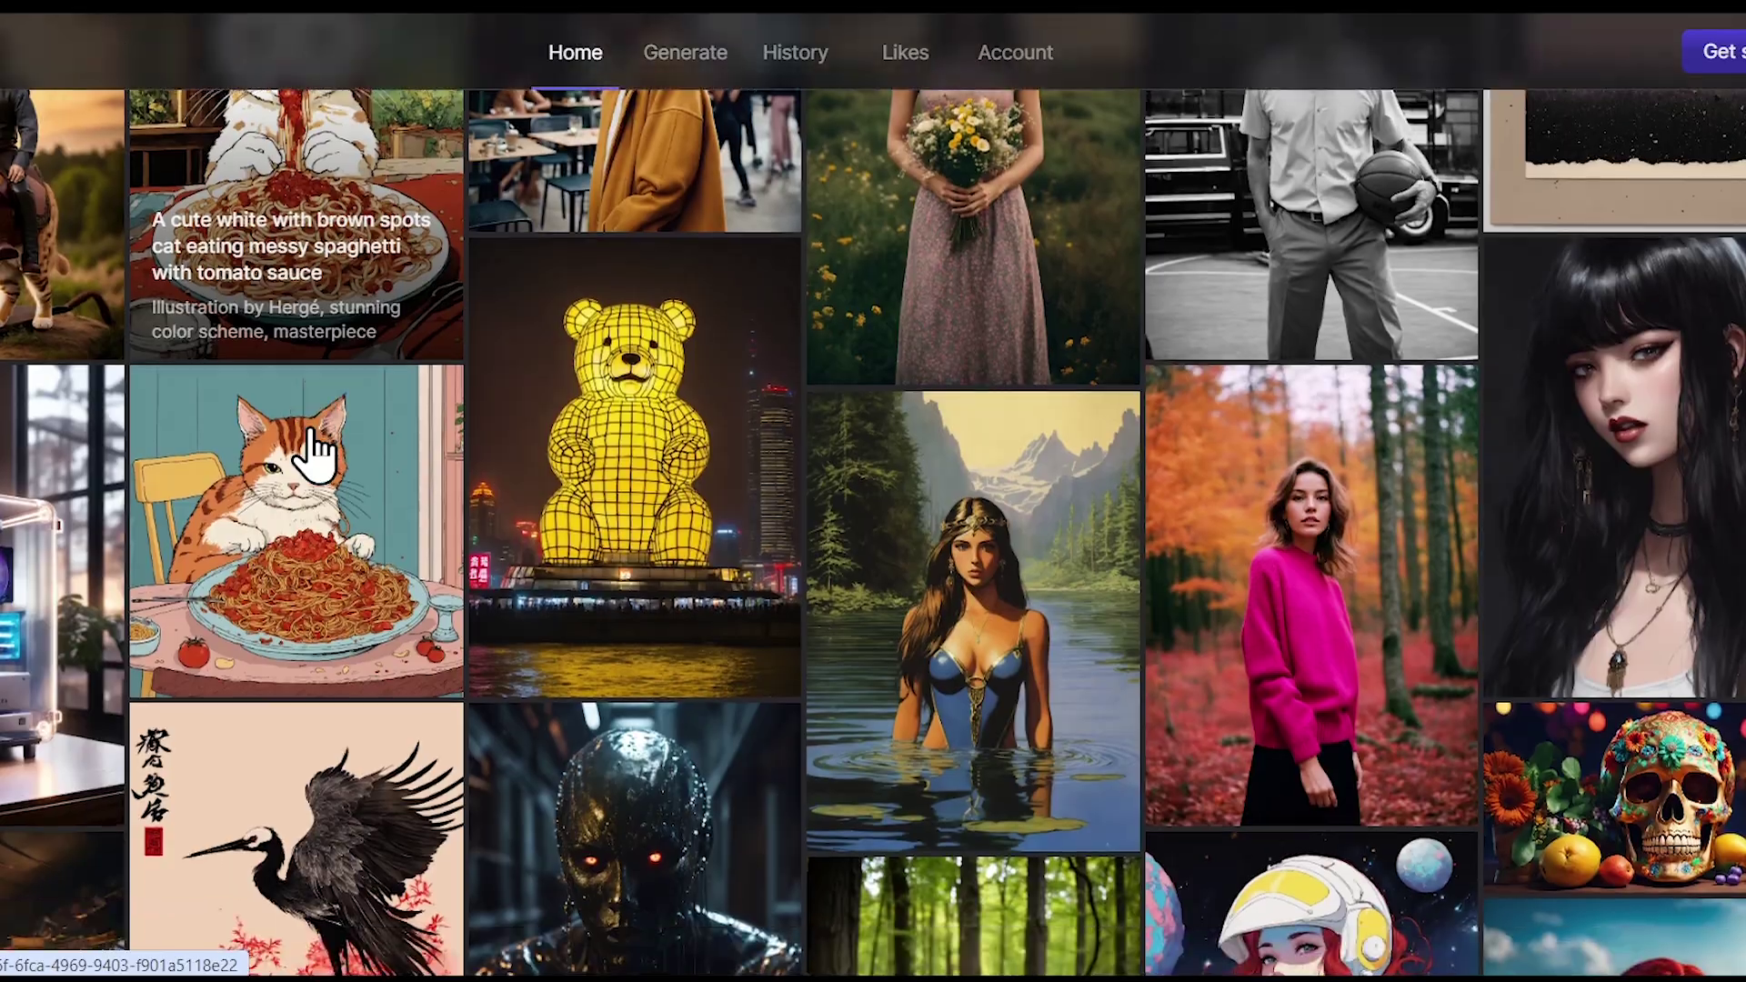
{"action": "scroll", "coordinate": [311, 446], "scroll_direction": "up", "scroll_amount": 8}
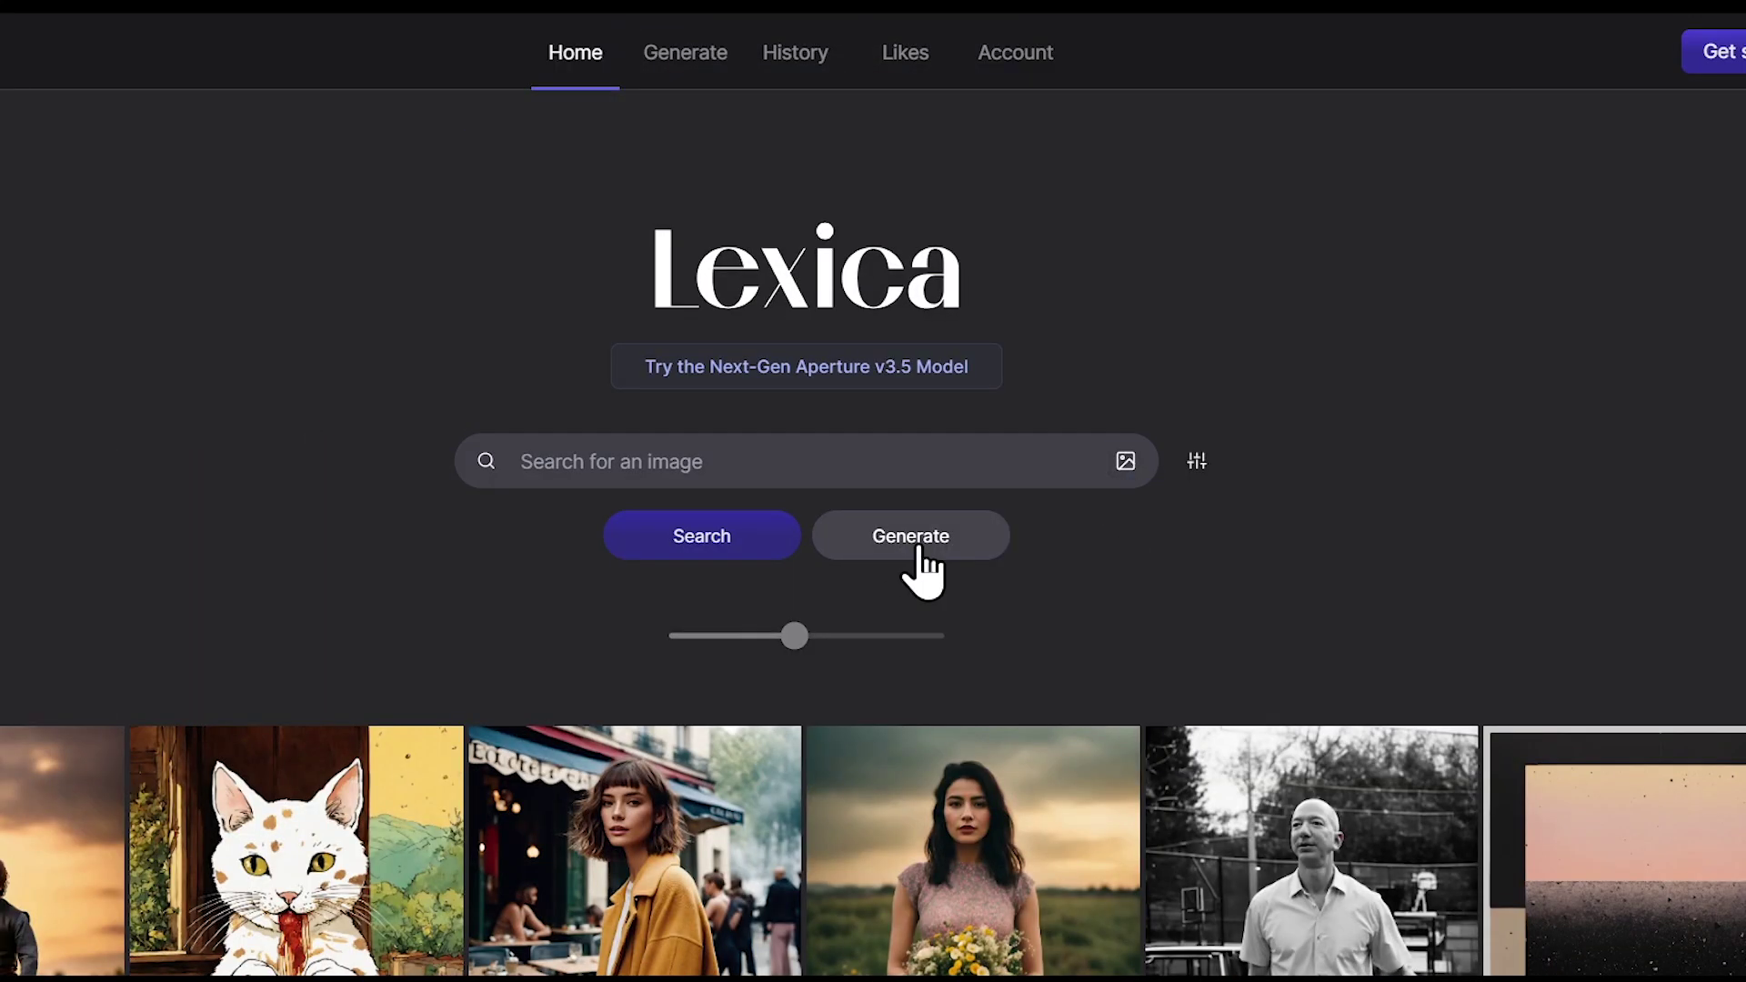
{"action": "left_click", "coordinate": [921, 549]}
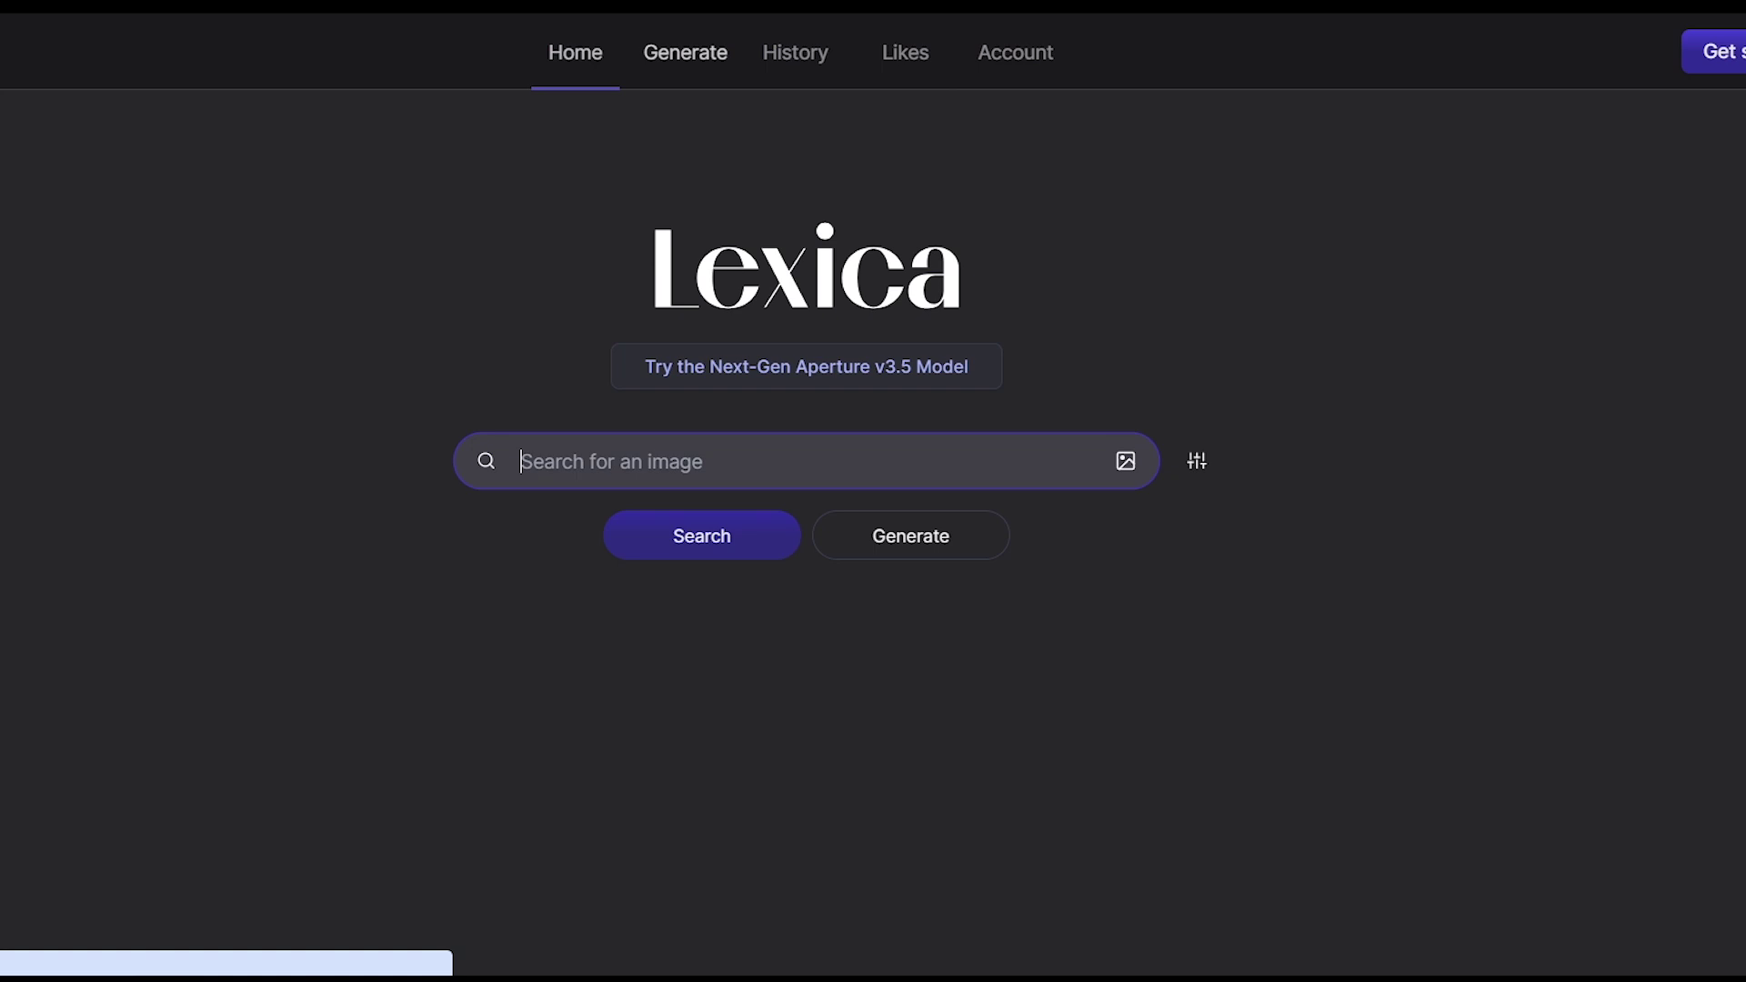
{"action": "type", "text": "Genghis Khan"}
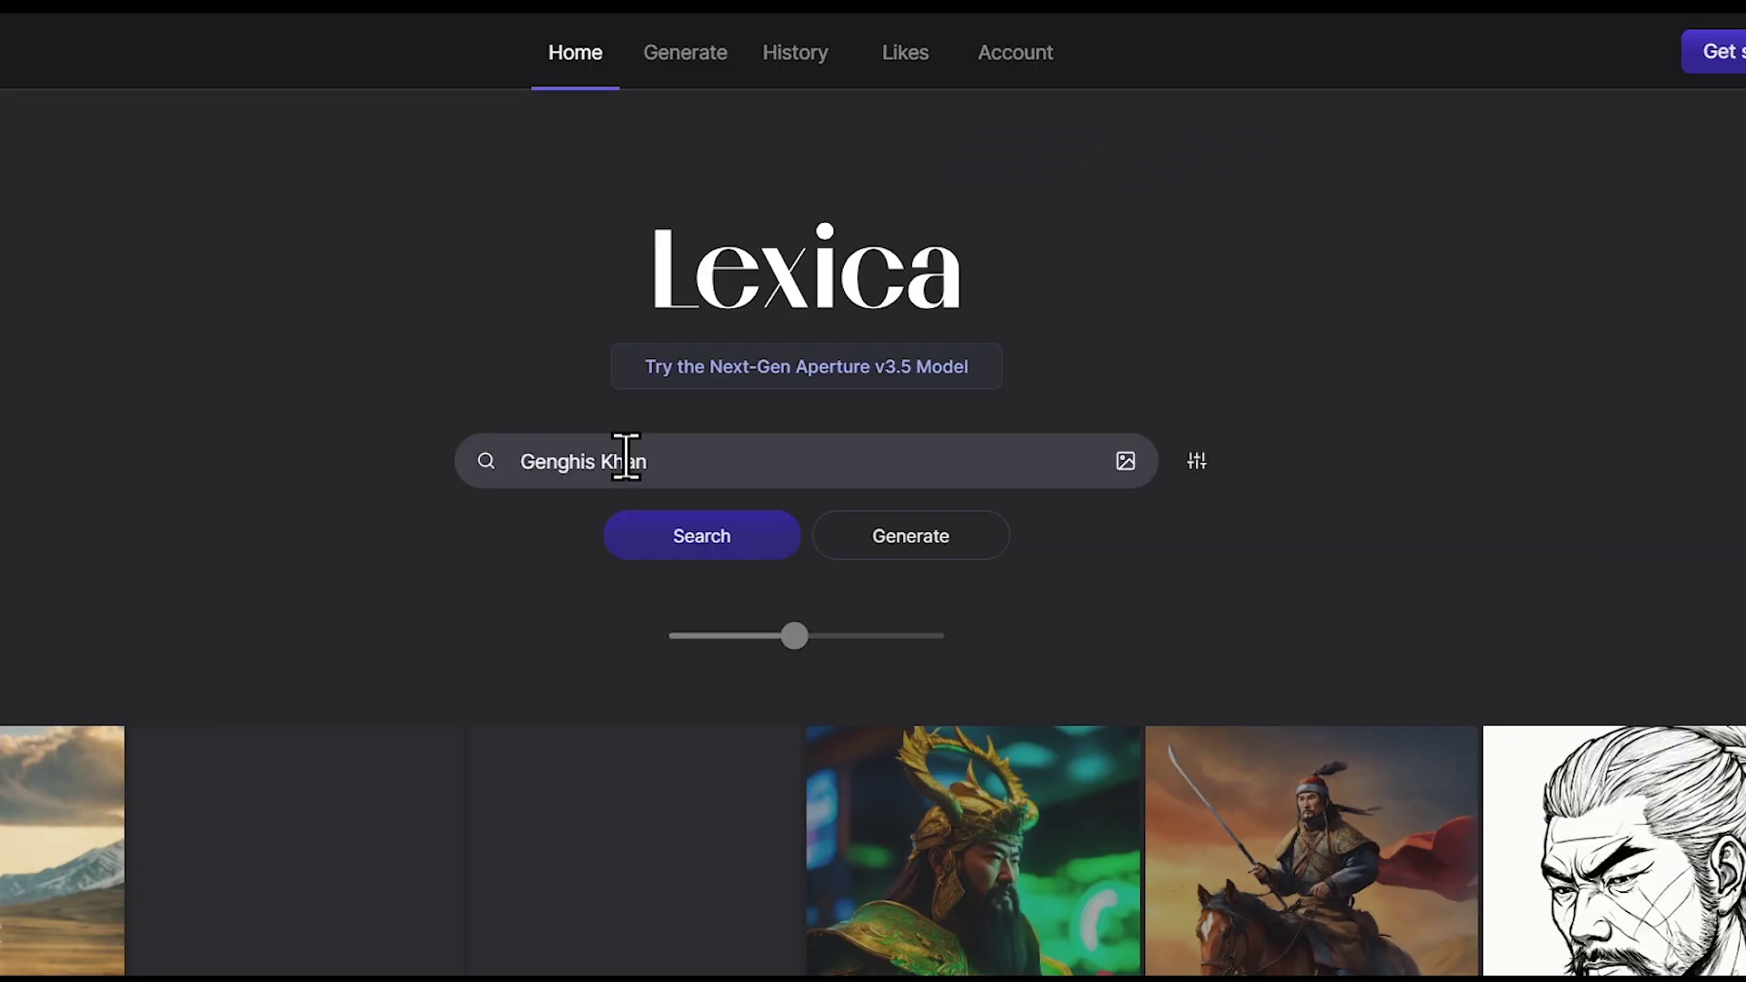
{"action": "scroll", "coordinate": [625, 461], "scroll_direction": "down", "scroll_amount": 5}
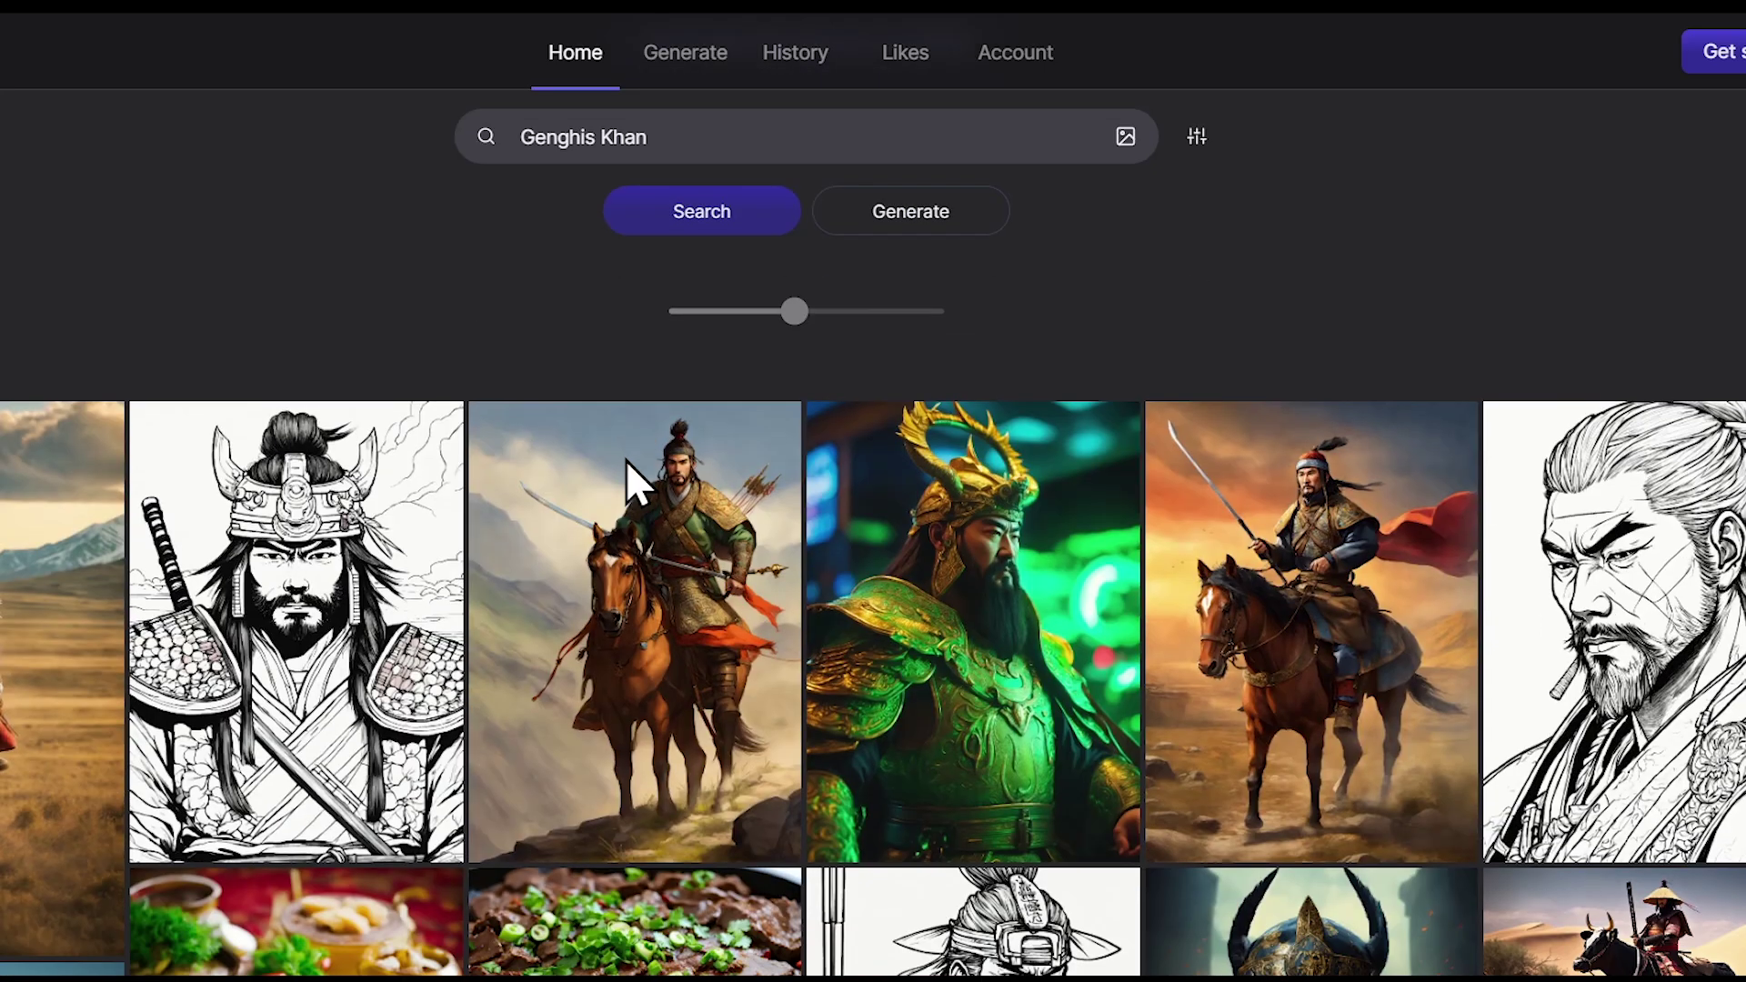
{"action": "scroll", "coordinate": [1017, 532], "scroll_direction": "down", "scroll_amount": 6}
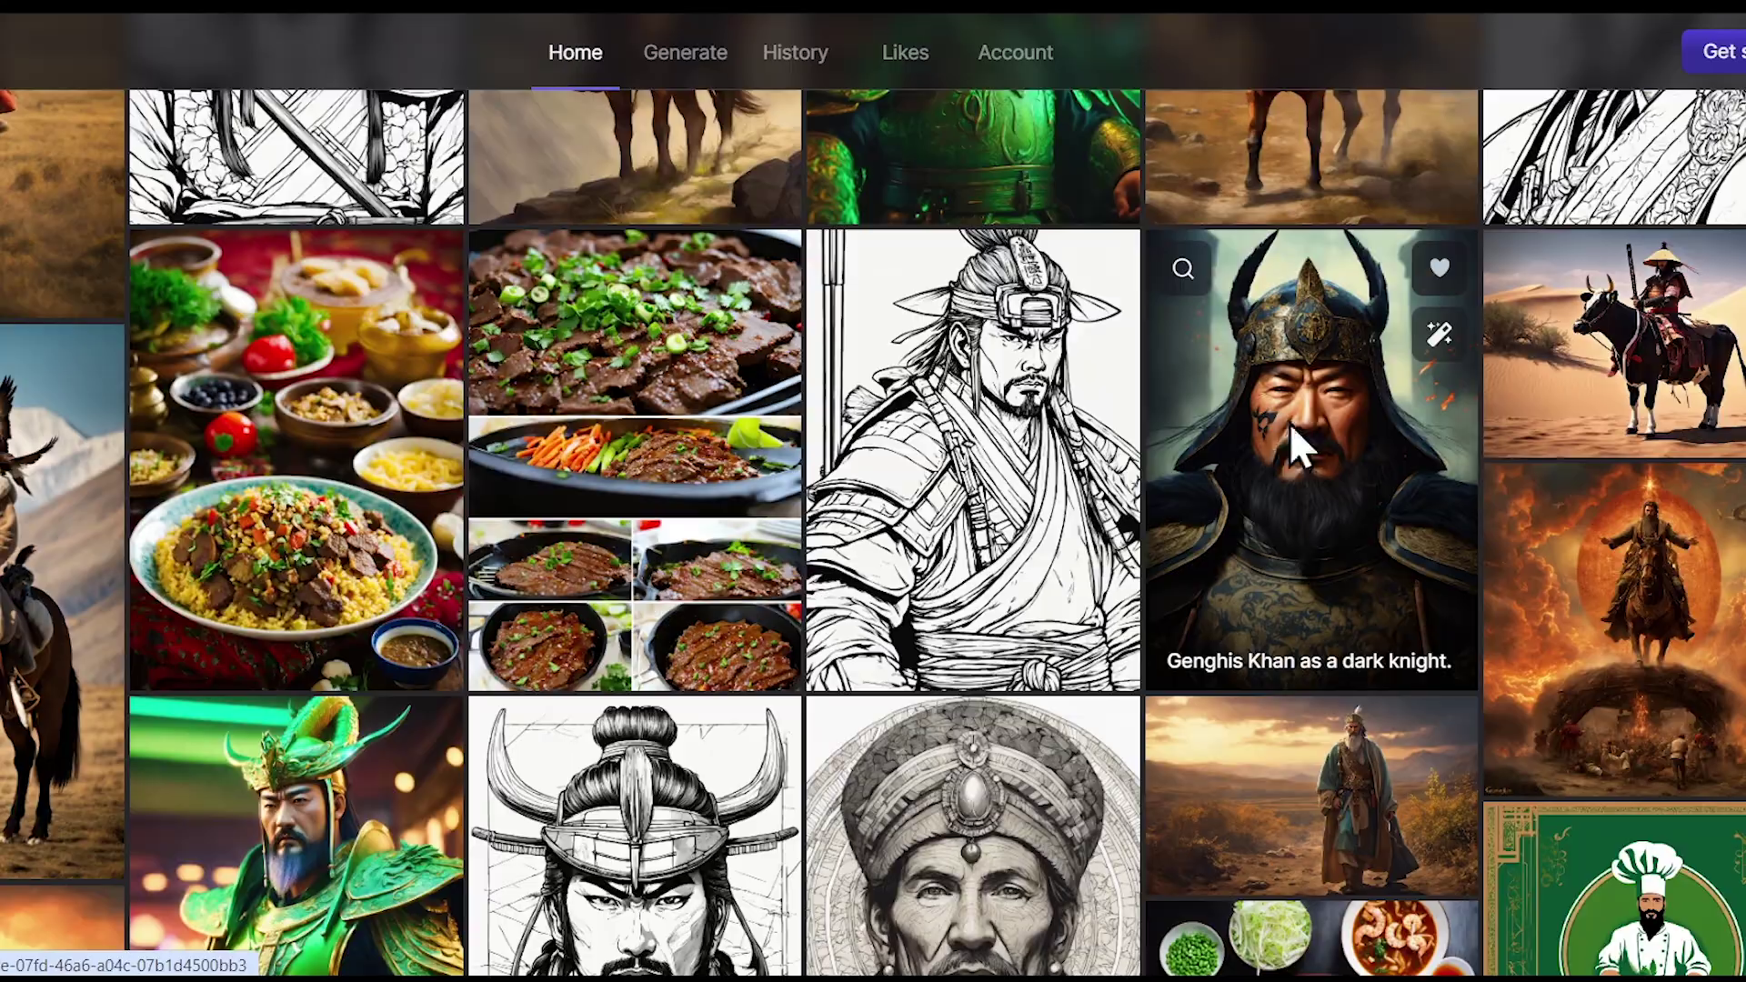
{"action": "left_click", "coordinate": [1271, 428]}
{"action": "left_click", "coordinate": [1331, 823]}
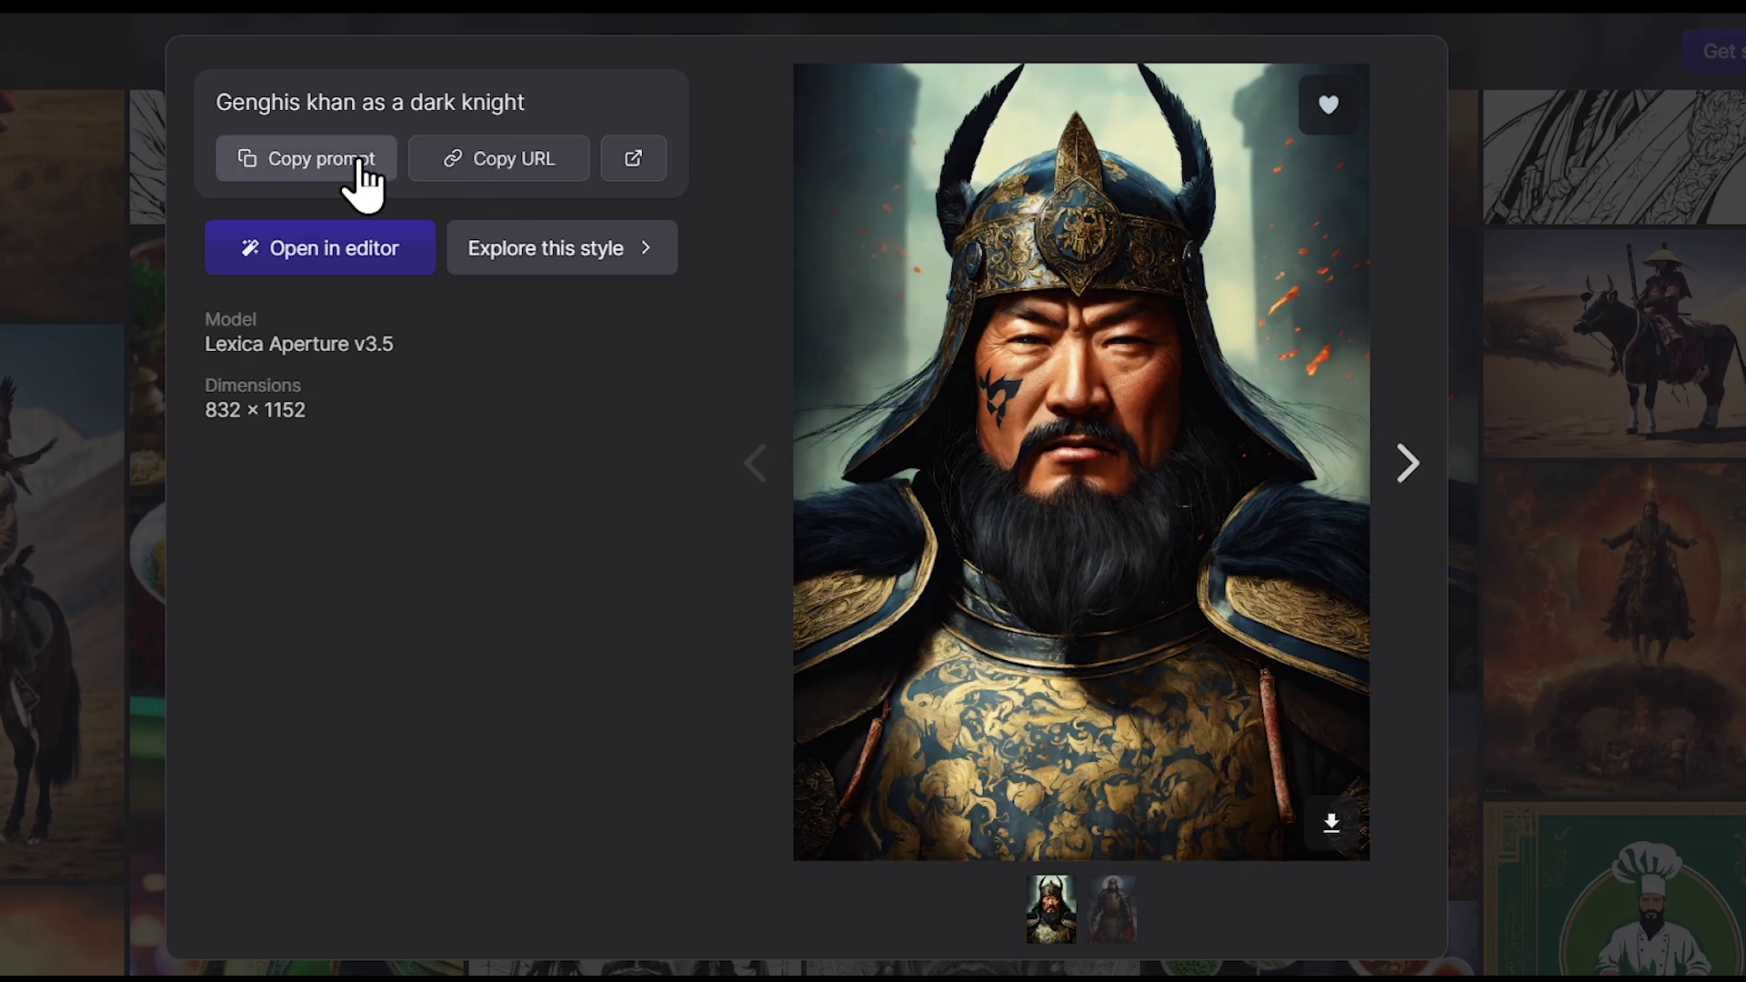
- Close that image and open the Genghis khan face to face portrait's details
{"action": "left_click", "coordinate": [574, 256]}
{"action": "scroll", "coordinate": [574, 259], "scroll_direction": "down", "scroll_amount": 6}
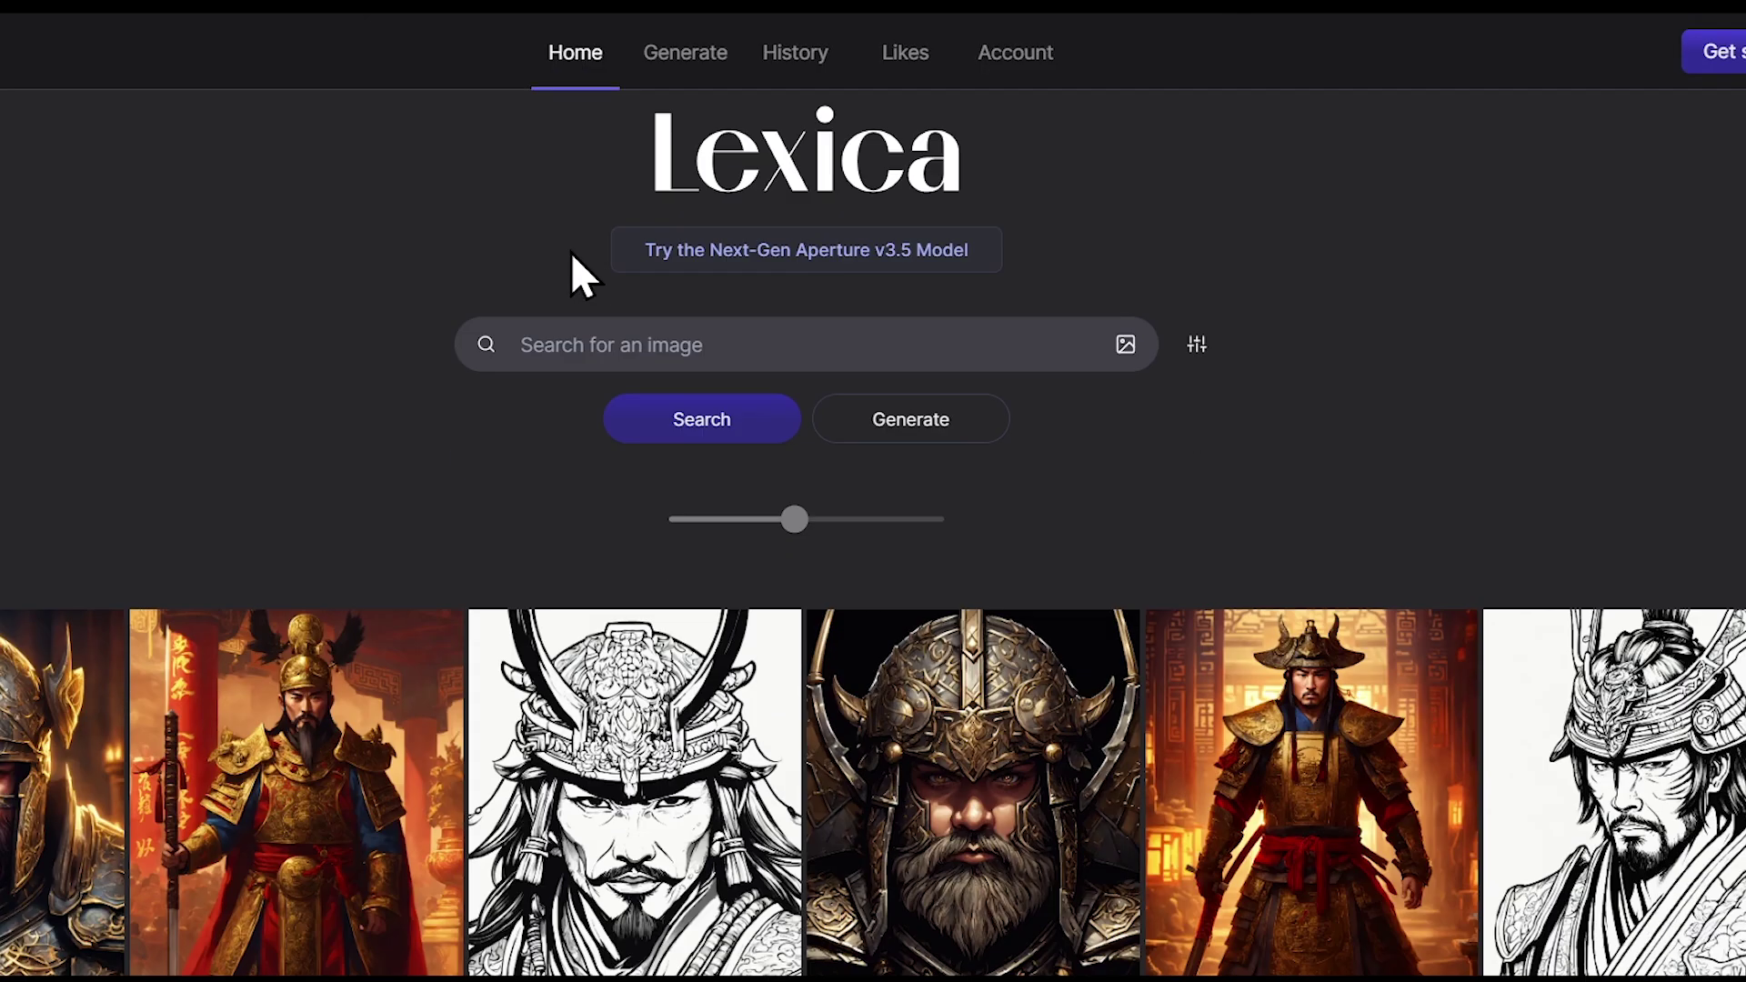
{"action": "scroll", "coordinate": [200, 518], "scroll_direction": "down", "scroll_amount": 6}
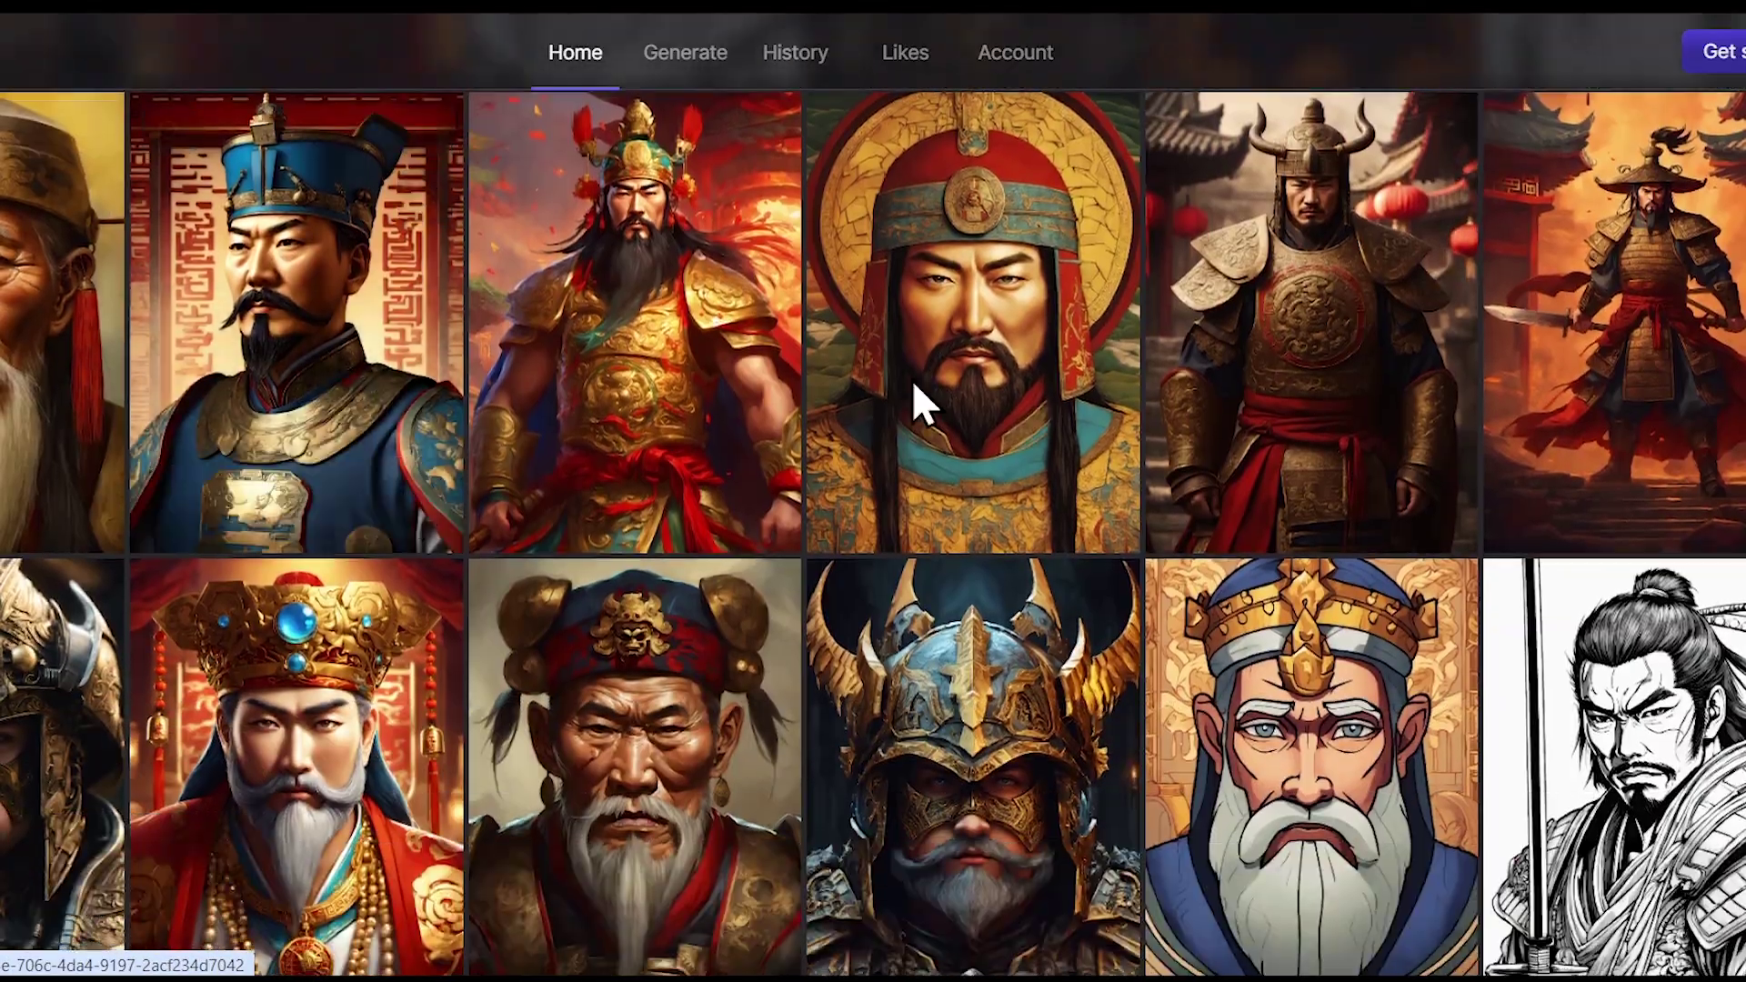
{"action": "left_click", "coordinate": [913, 379]}
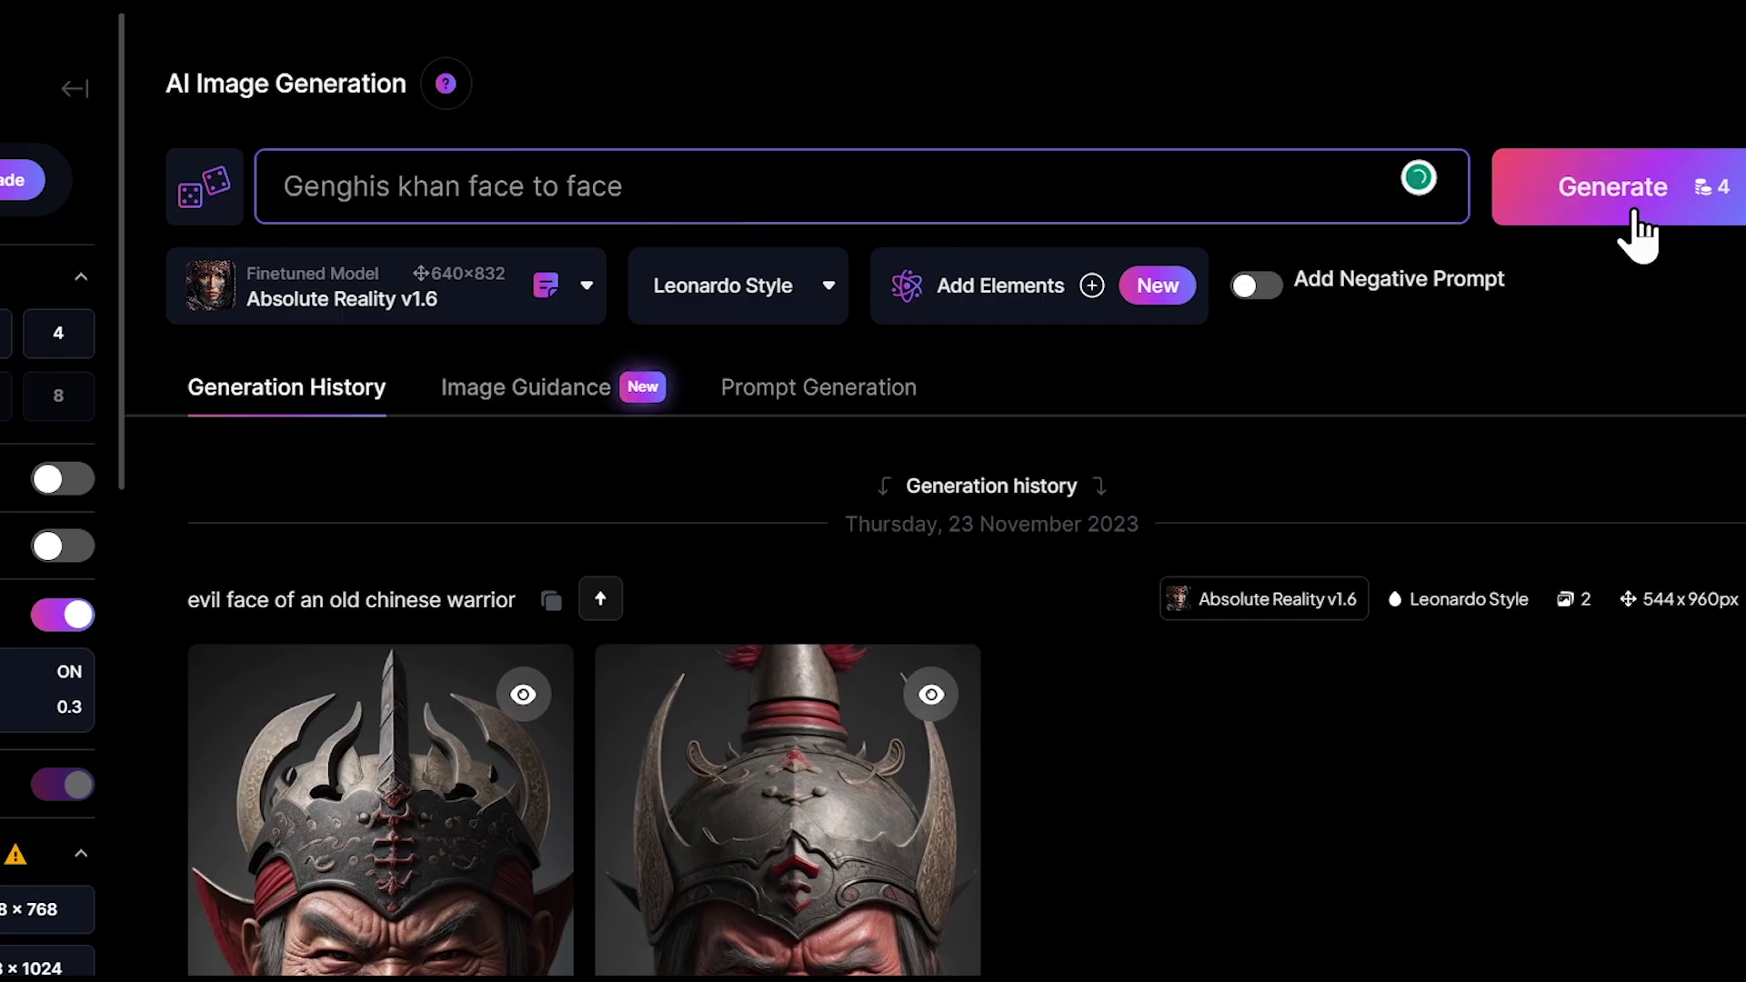
- Scroll Leonardo AI's Generation History back to earlier images like Genghis Khan as a dark knight
{"action": "scroll", "coordinate": [1164, 511], "scroll_direction": "down", "scroll_amount": 9}
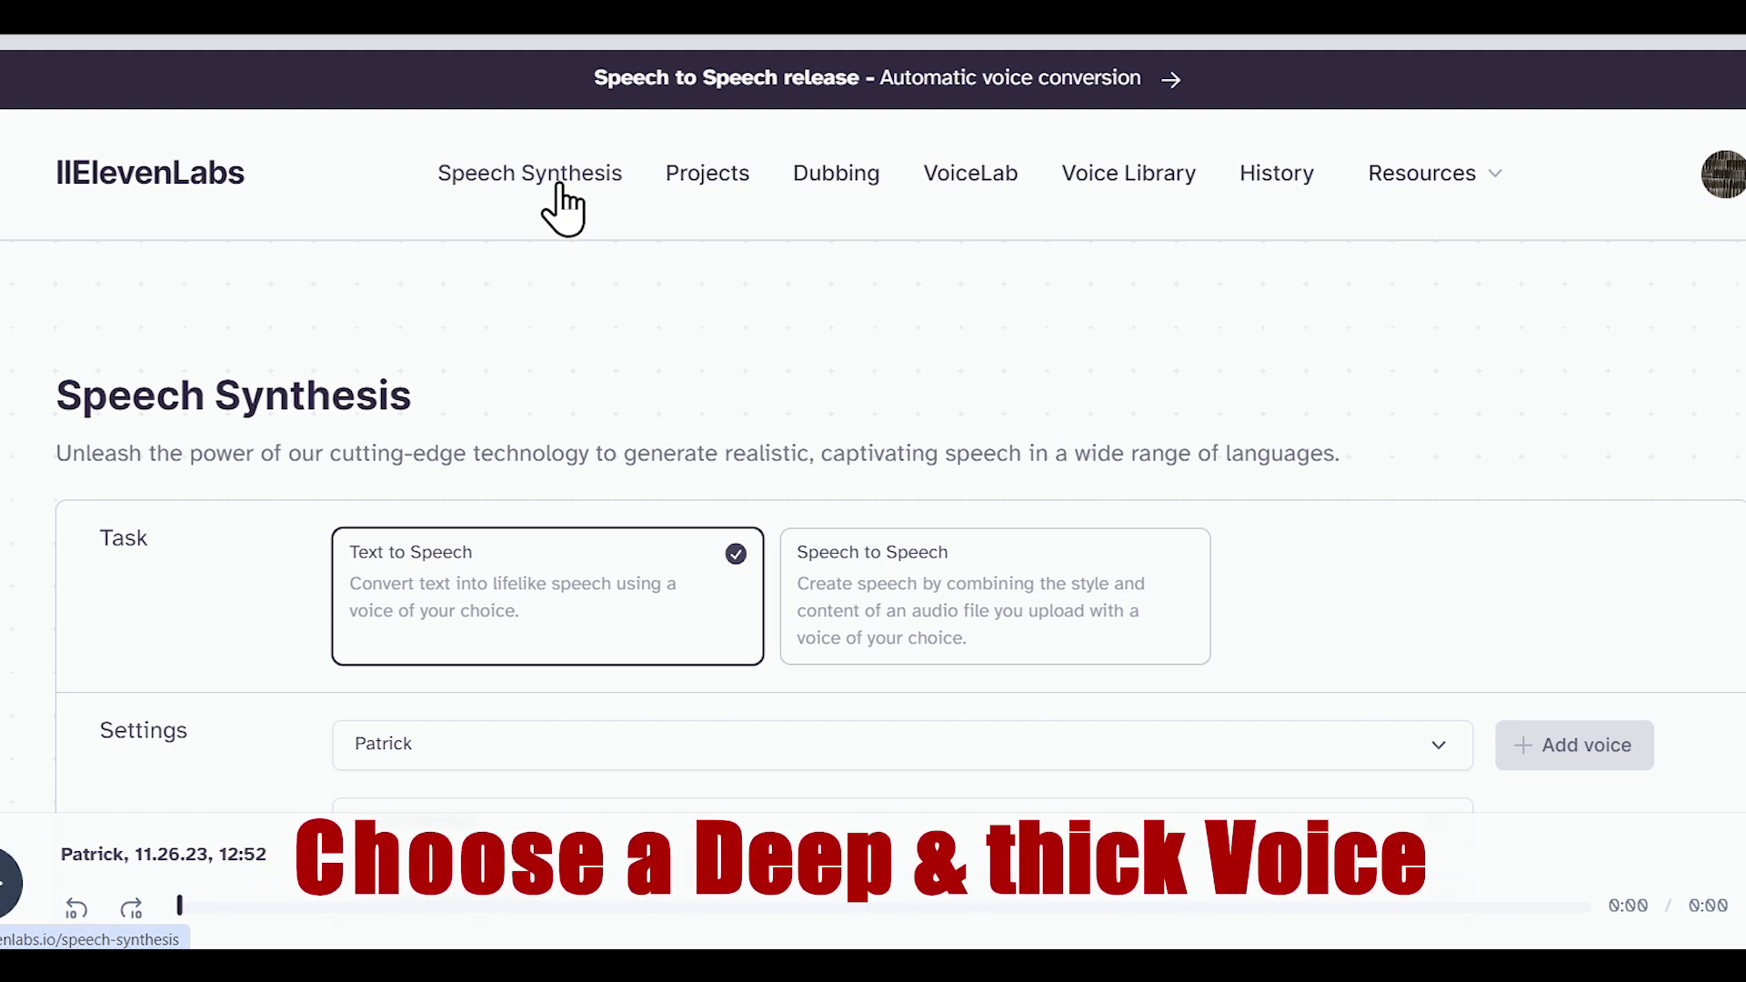
- Browse ElevenLabs' Voice Library and start adding the Paddington British narrator voice to VoiceLab
{"action": "scroll", "coordinate": [1178, 202], "scroll_direction": "down", "scroll_amount": 1}
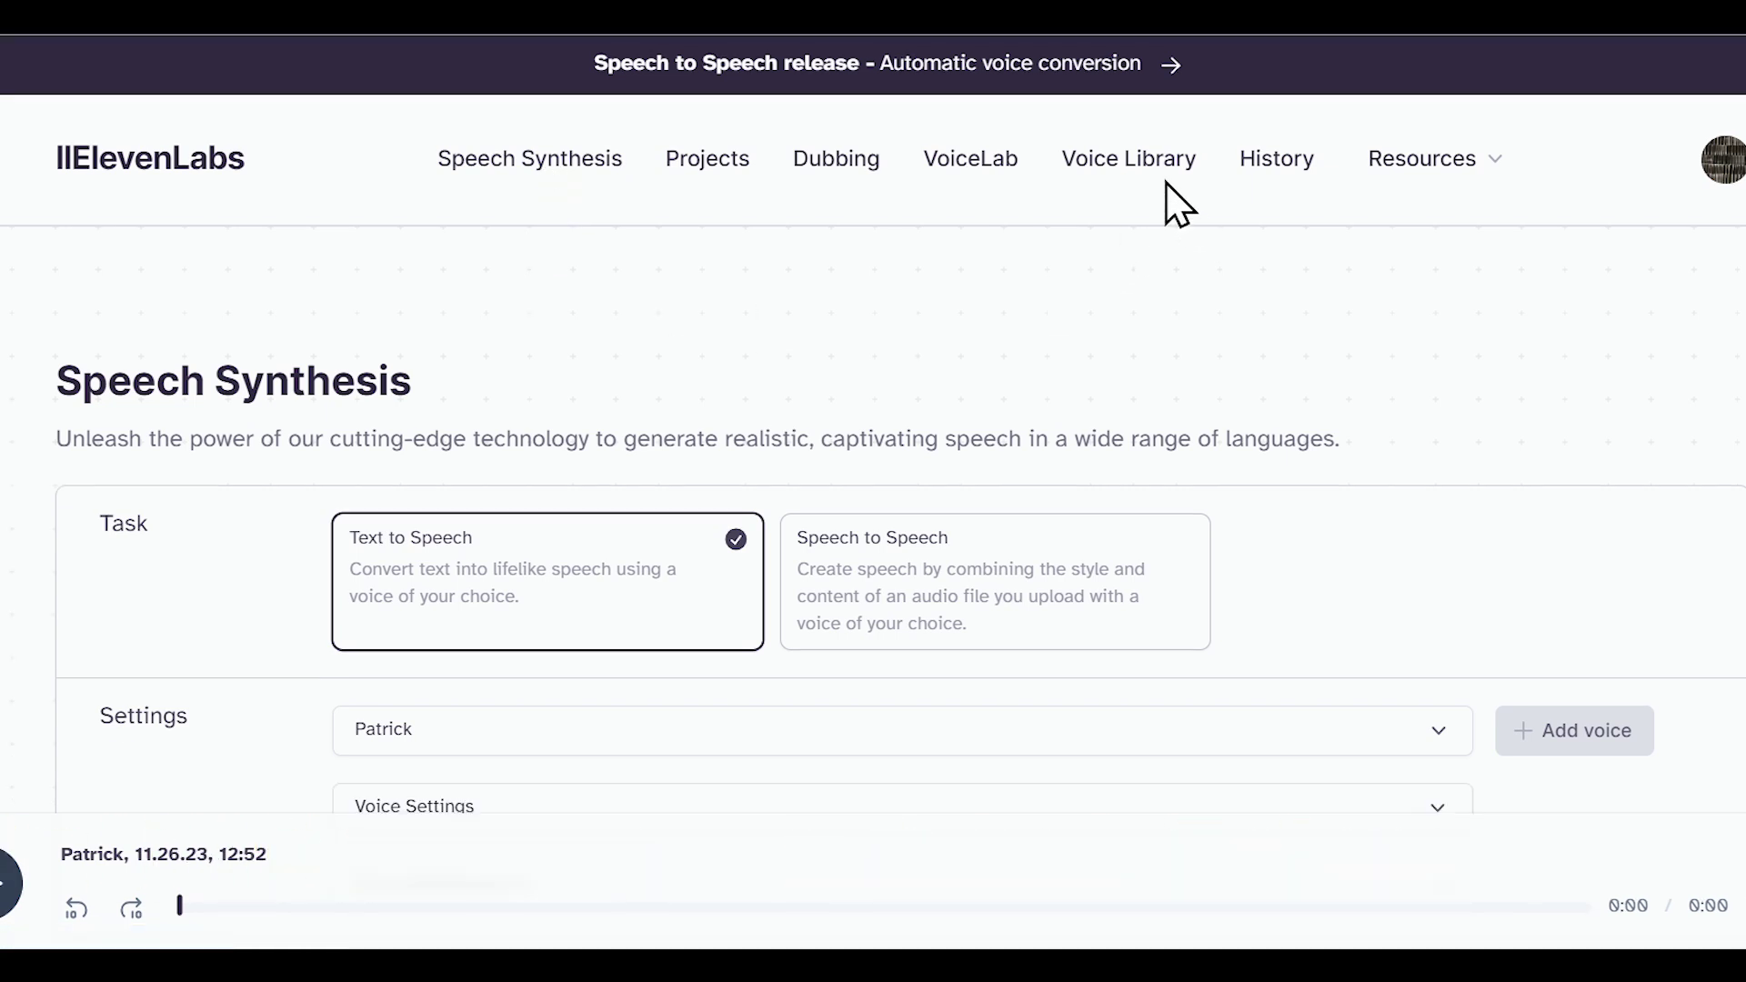
{"action": "left_click", "coordinate": [1133, 164]}
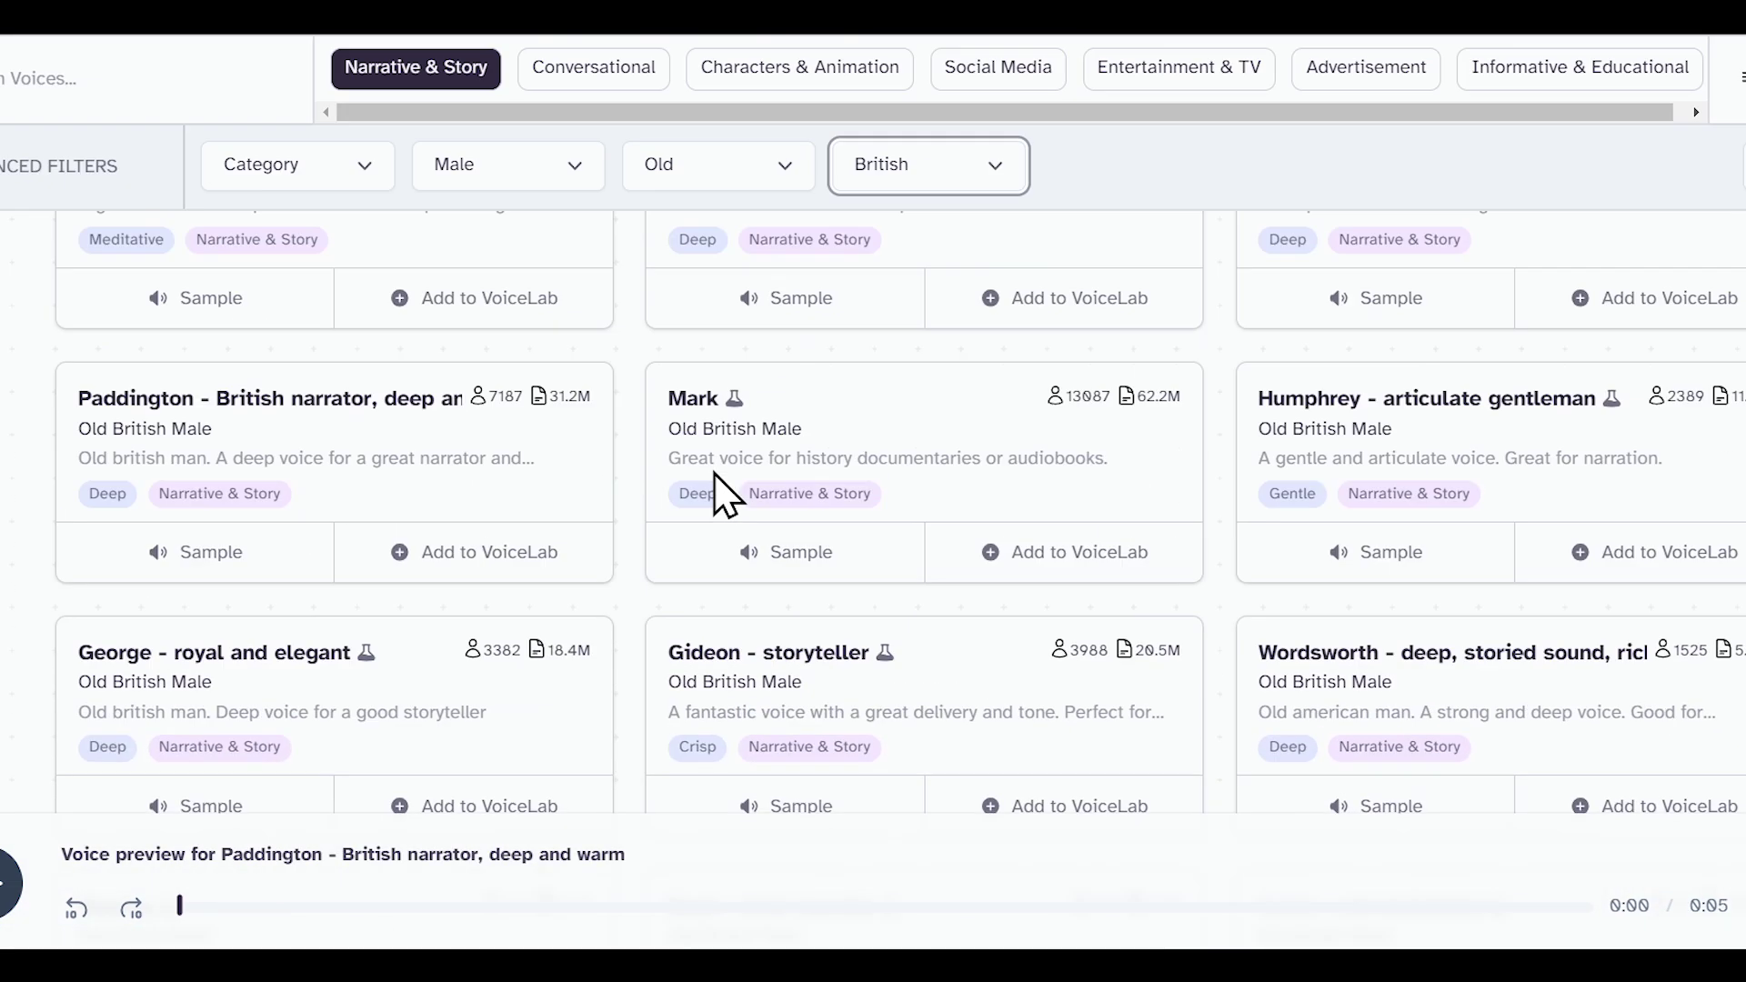
{"action": "scroll", "coordinate": [722, 495], "scroll_direction": "down", "scroll_amount": 5}
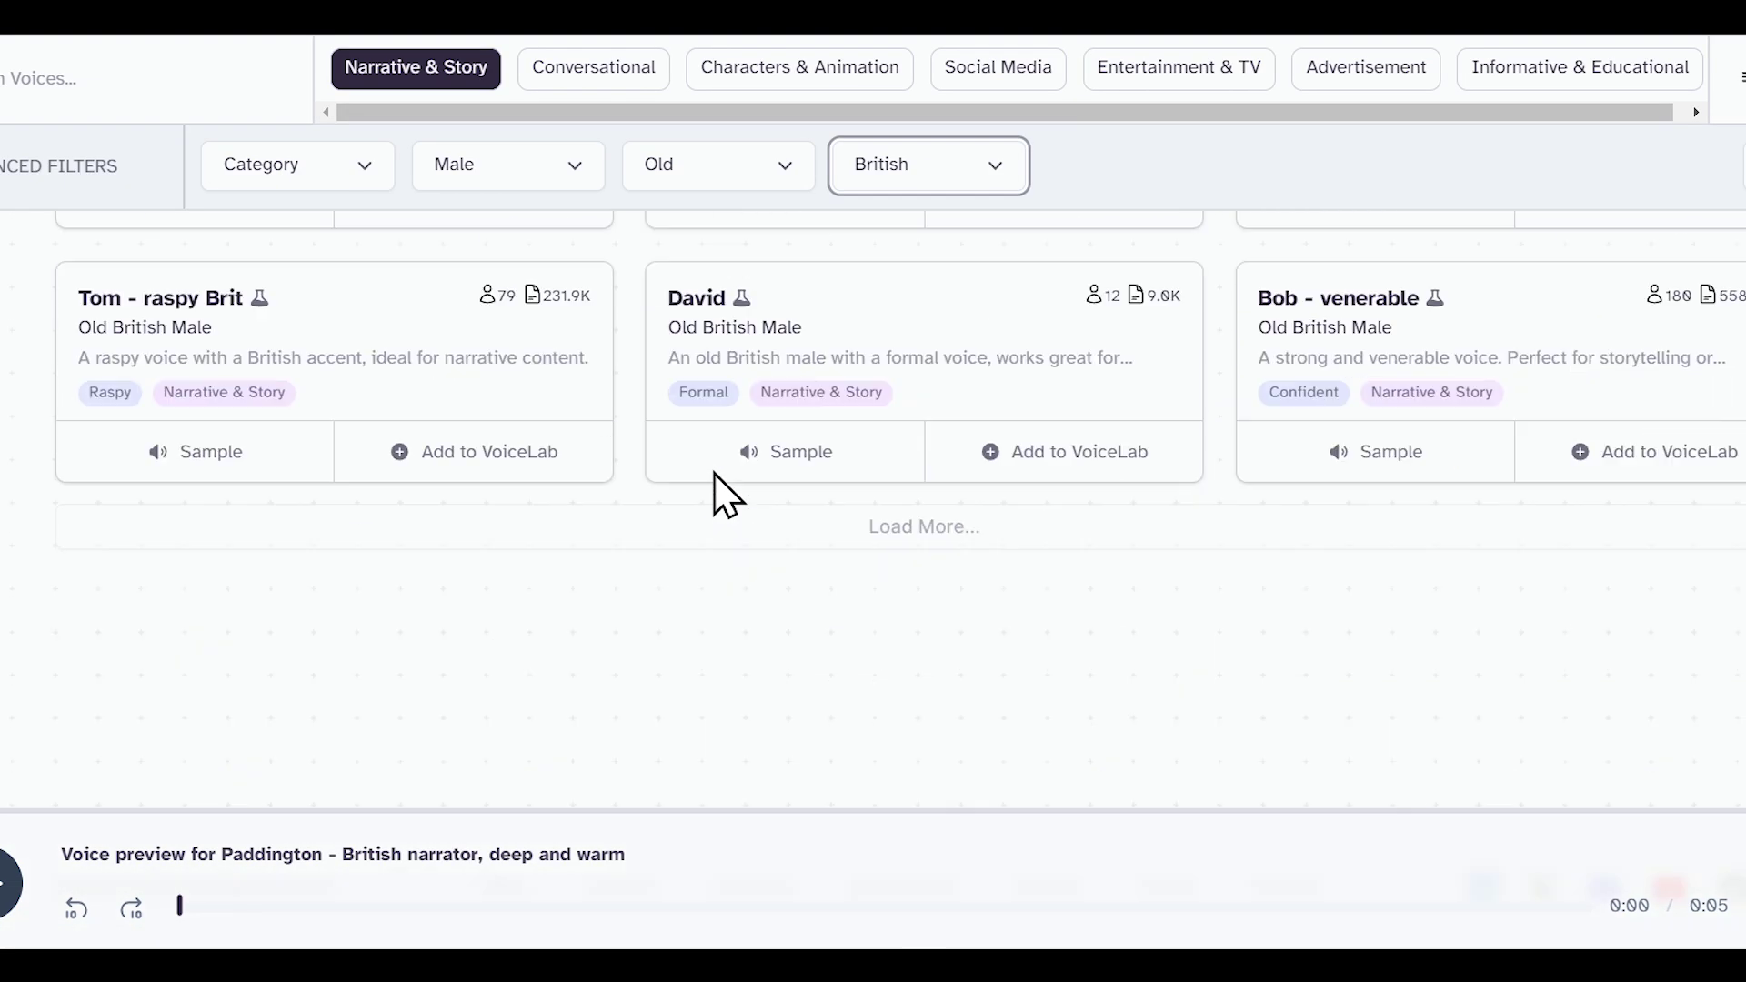
{"action": "scroll", "coordinate": [714, 495], "scroll_direction": "up", "scroll_amount": 10}
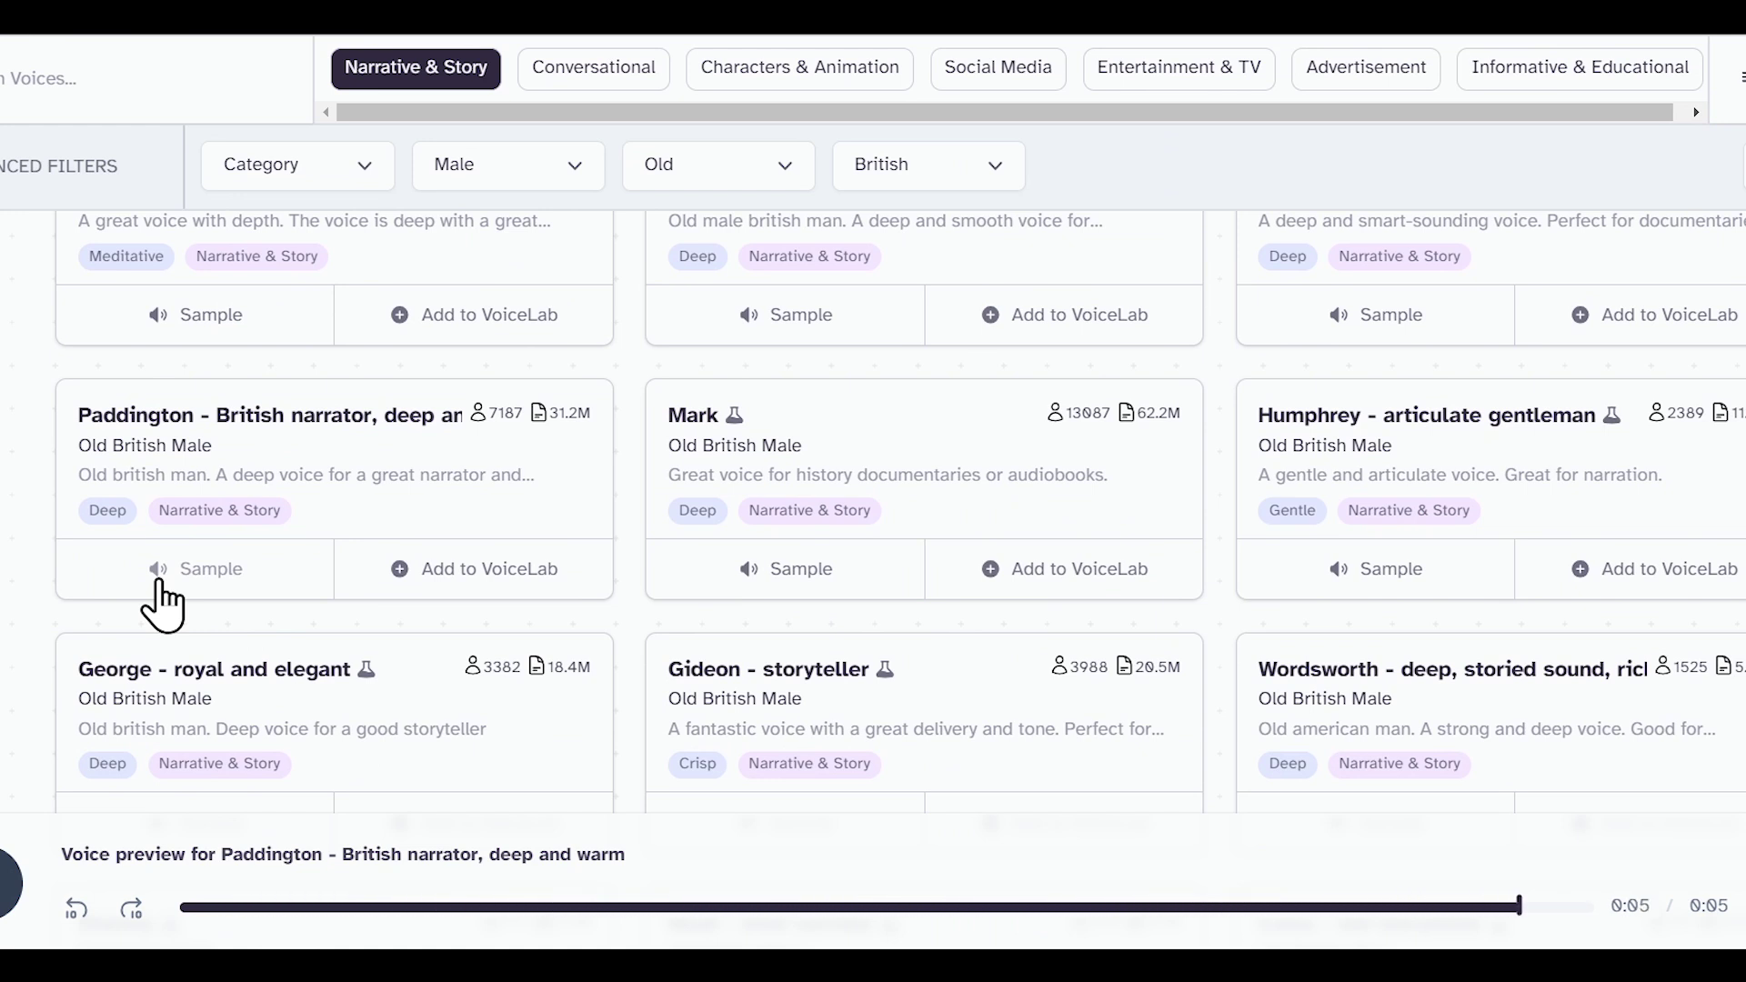
{"action": "left_click", "coordinate": [491, 573]}
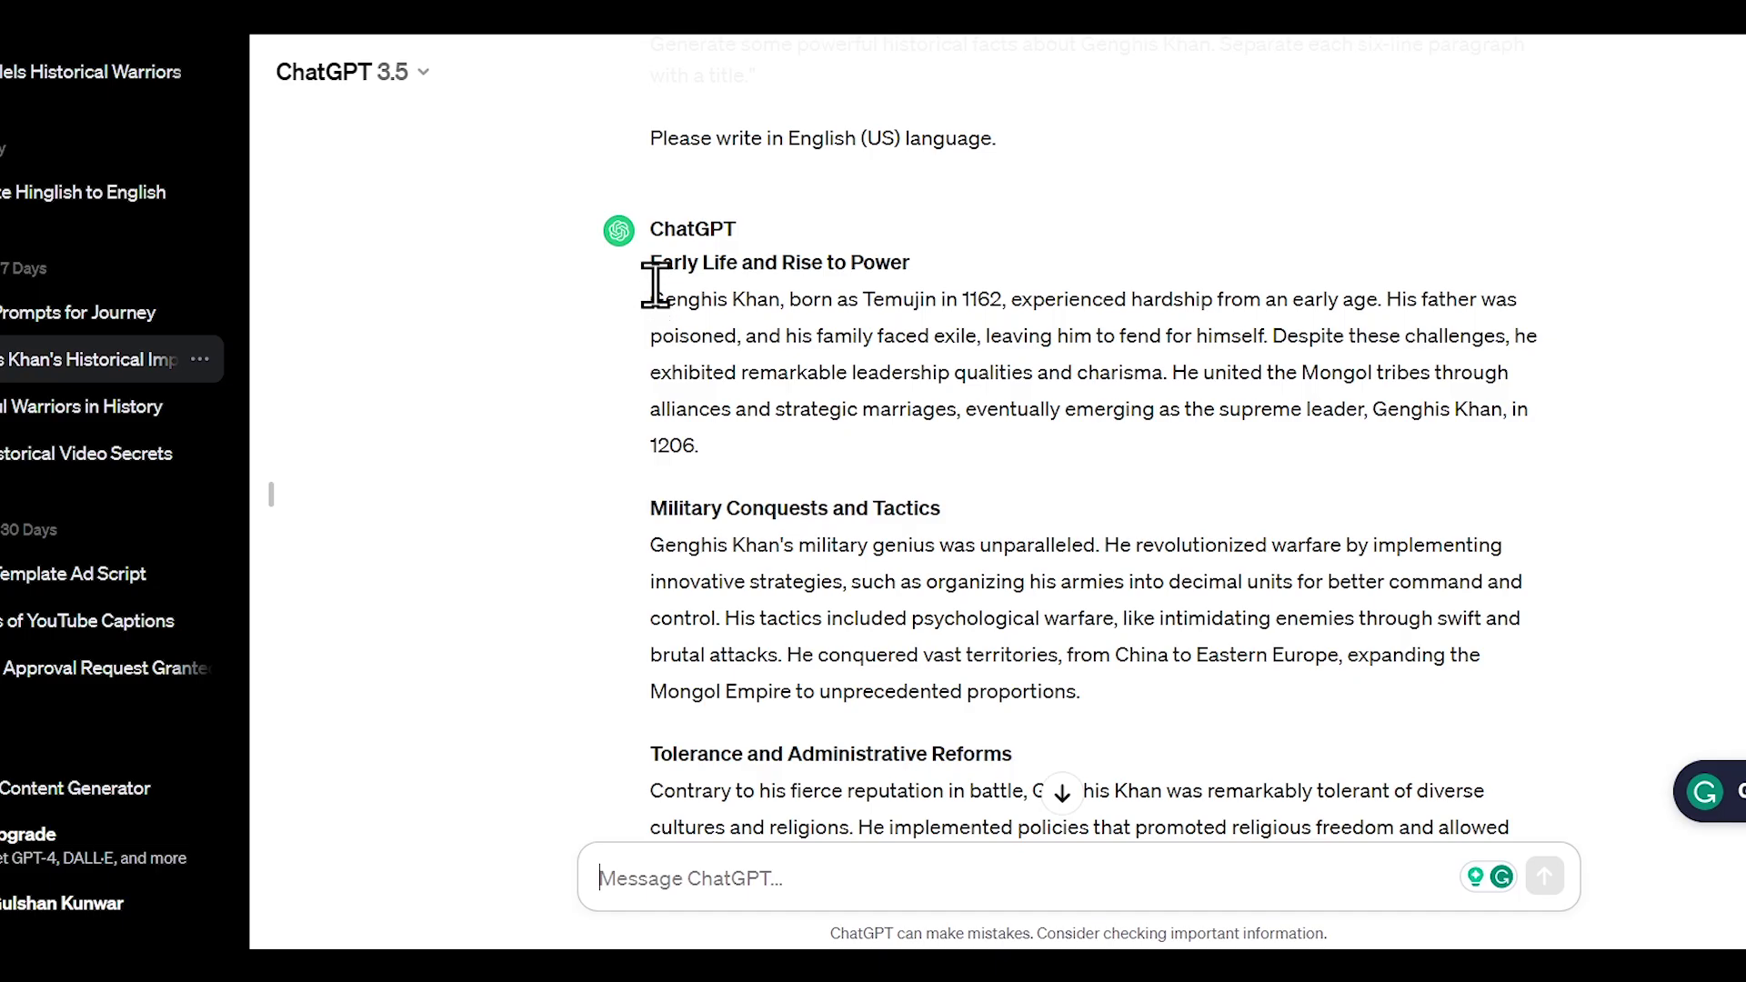
- Paste ChatGPT's Early Life and Rise to Power paragraph into ElevenLabs and generate it with Sir Paddington
{"action": "left_click_drag", "start_coordinate": [653, 284], "coordinate": [748, 400]}
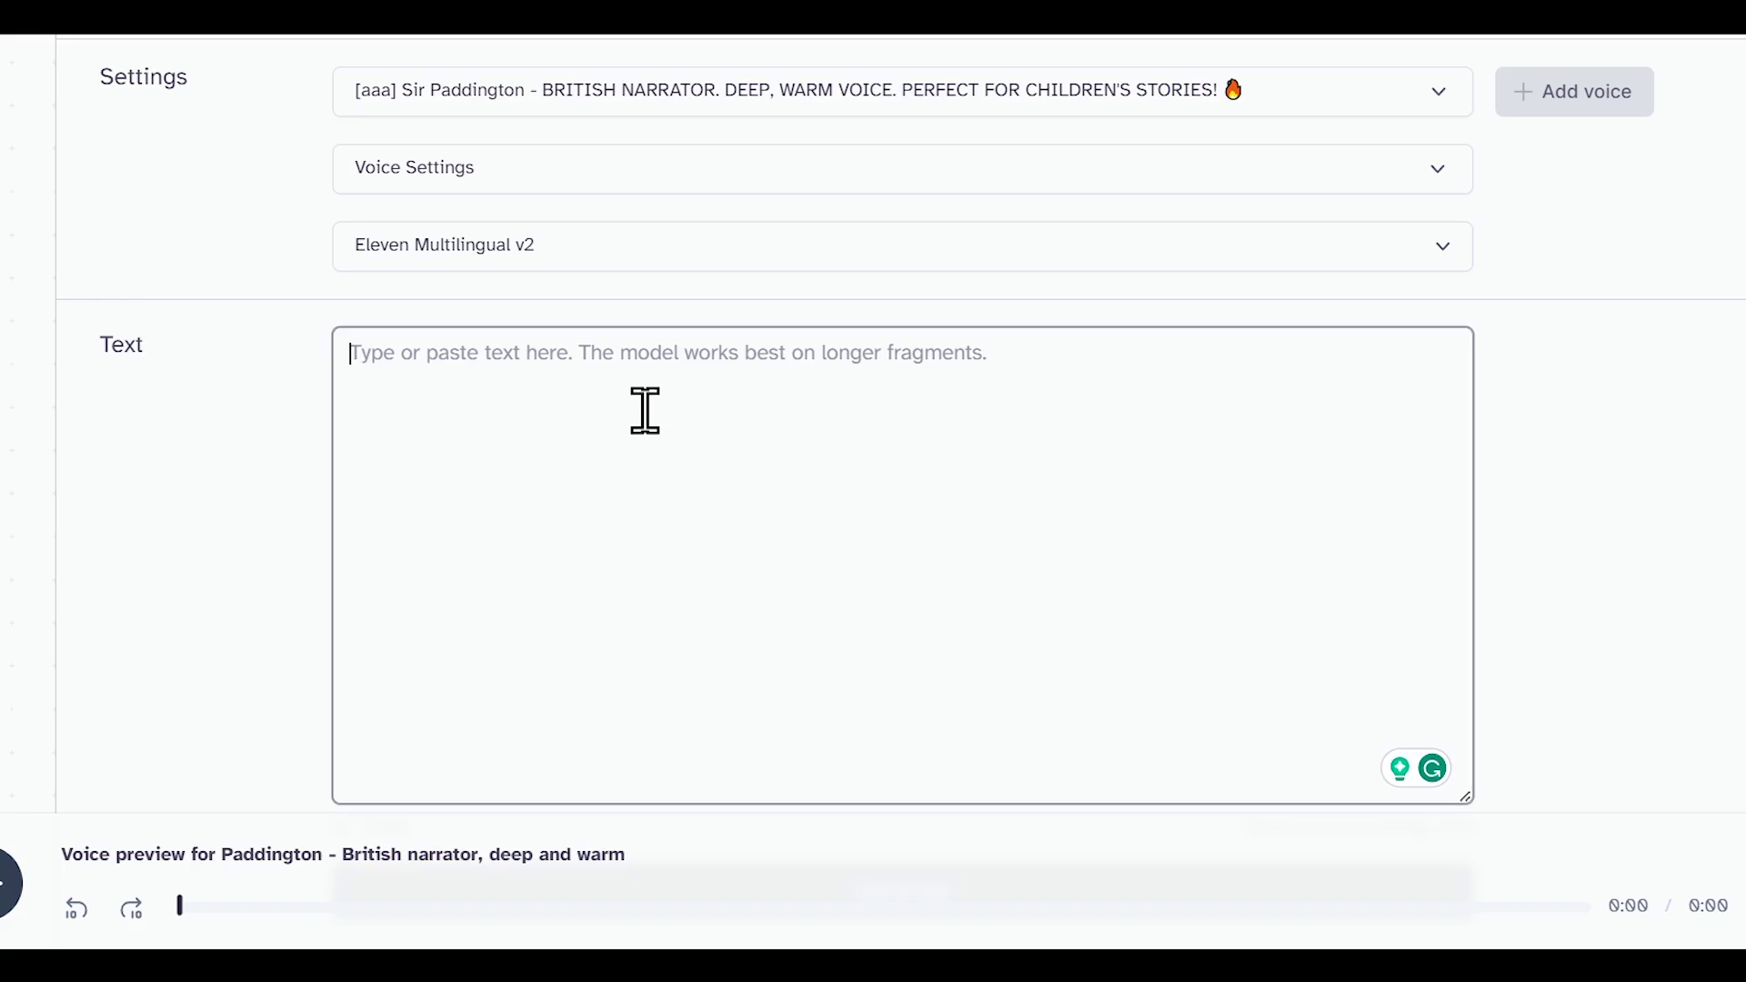
{"action": "type", "text": "Genghis Khan, born as Temujin in 1162, experienced hardship from an early age. His father was poisoned, and his family faced exile, leaving him to fend for himself. Despite these challenges, he exhibited remarkable leadership qualities and charisma. He united the Mongol tribes through alliances and strategic marriages, eventually emerging as the supreme leader, Genghis Khan, in 1206."}
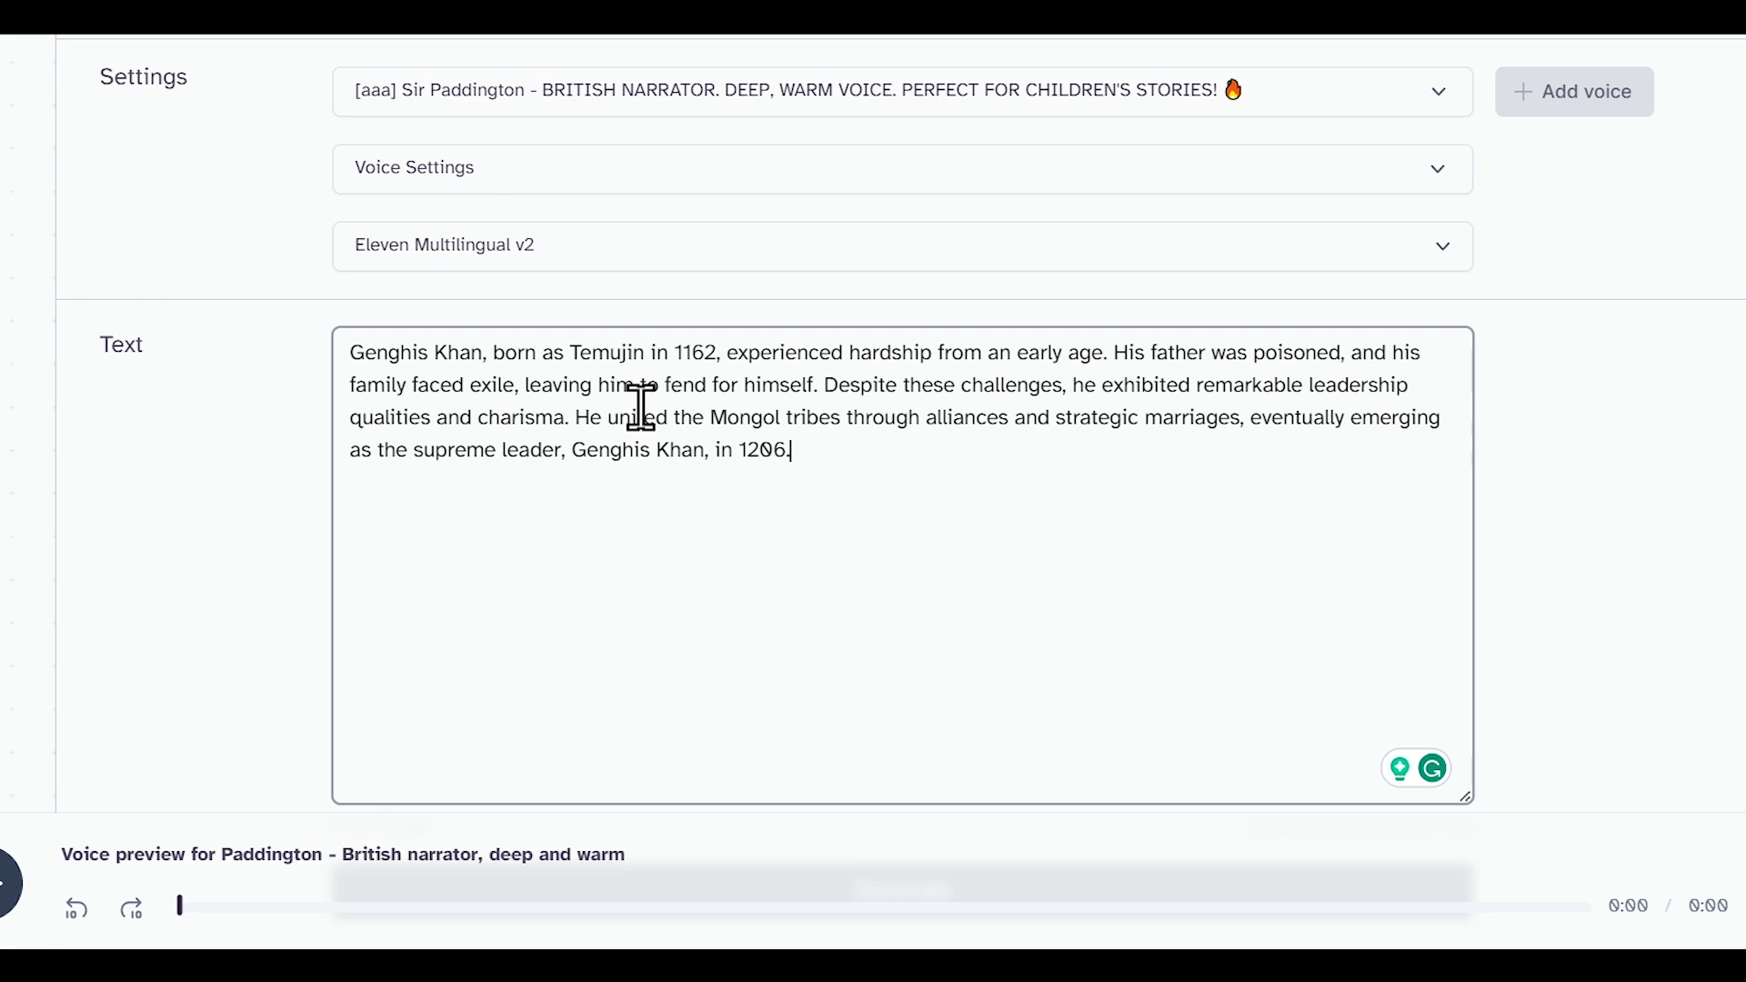
{"action": "scroll", "coordinate": [235, 469], "scroll_direction": "up", "scroll_amount": 3}
{"action": "scroll", "coordinate": [255, 532], "scroll_direction": "down", "scroll_amount": 3}
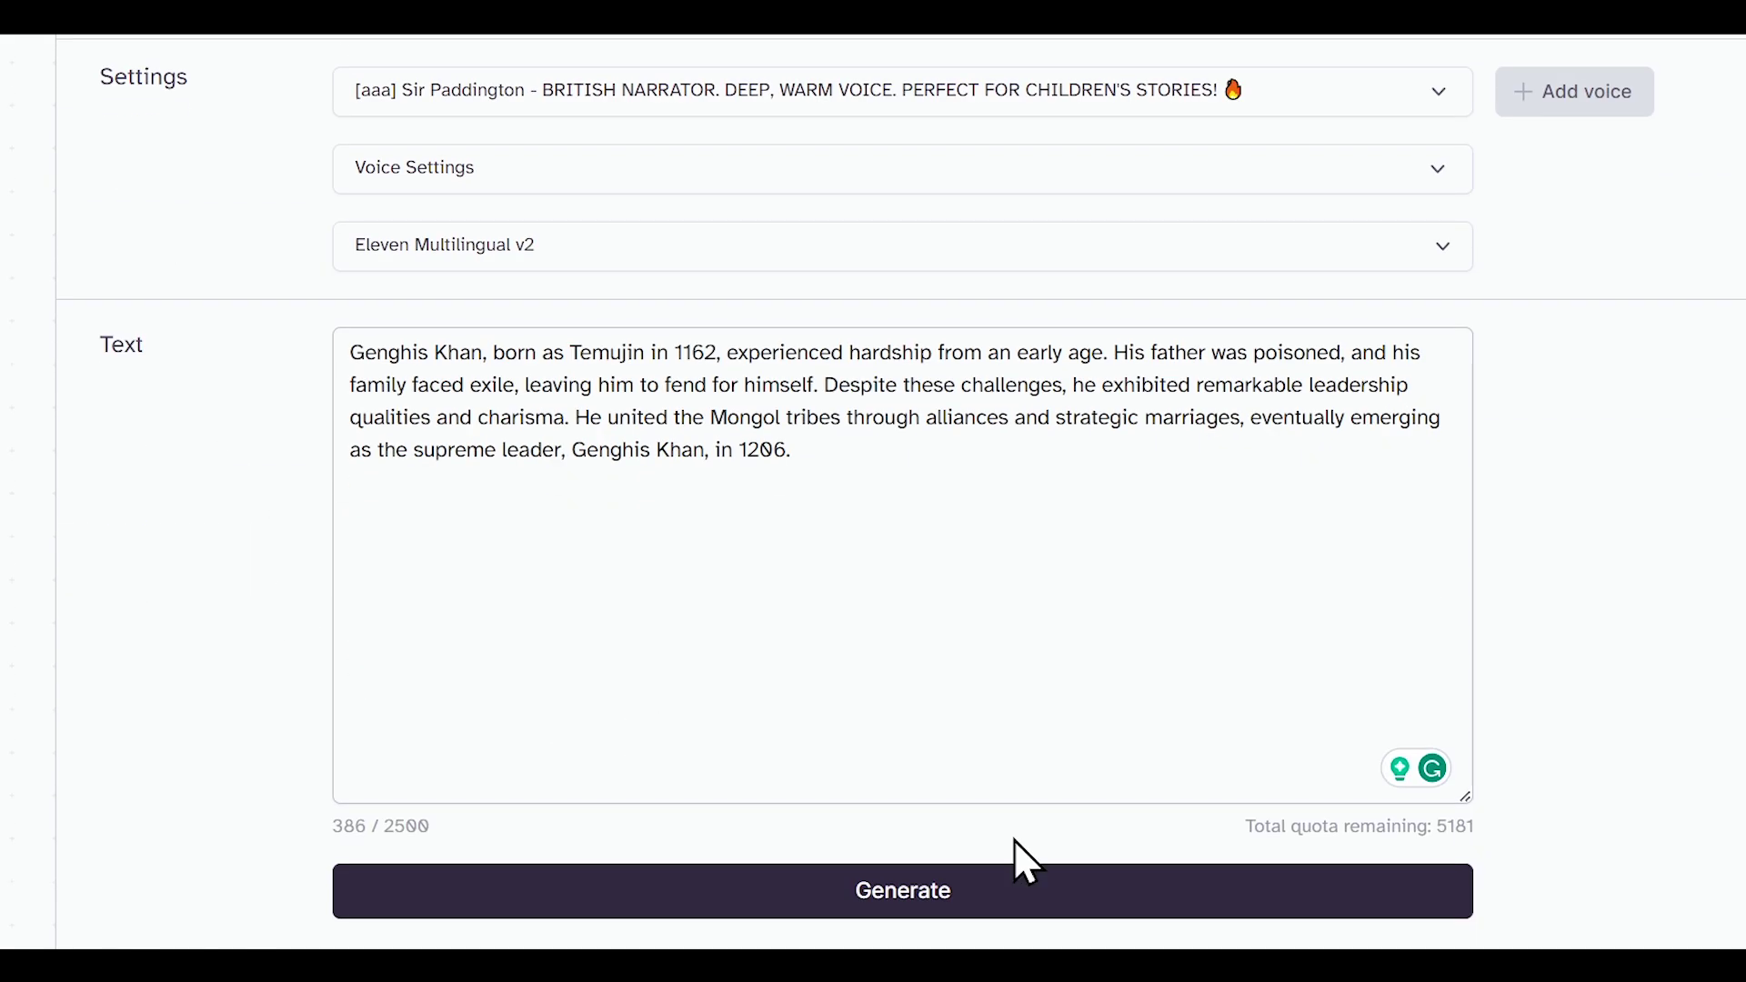
{"action": "left_click", "coordinate": [986, 888]}
{"action": "scroll", "coordinate": [930, 730], "scroll_direction": "up", "scroll_amount": 2}
{"action": "scroll", "coordinate": [927, 729], "scroll_direction": "down", "scroll_amount": 2}
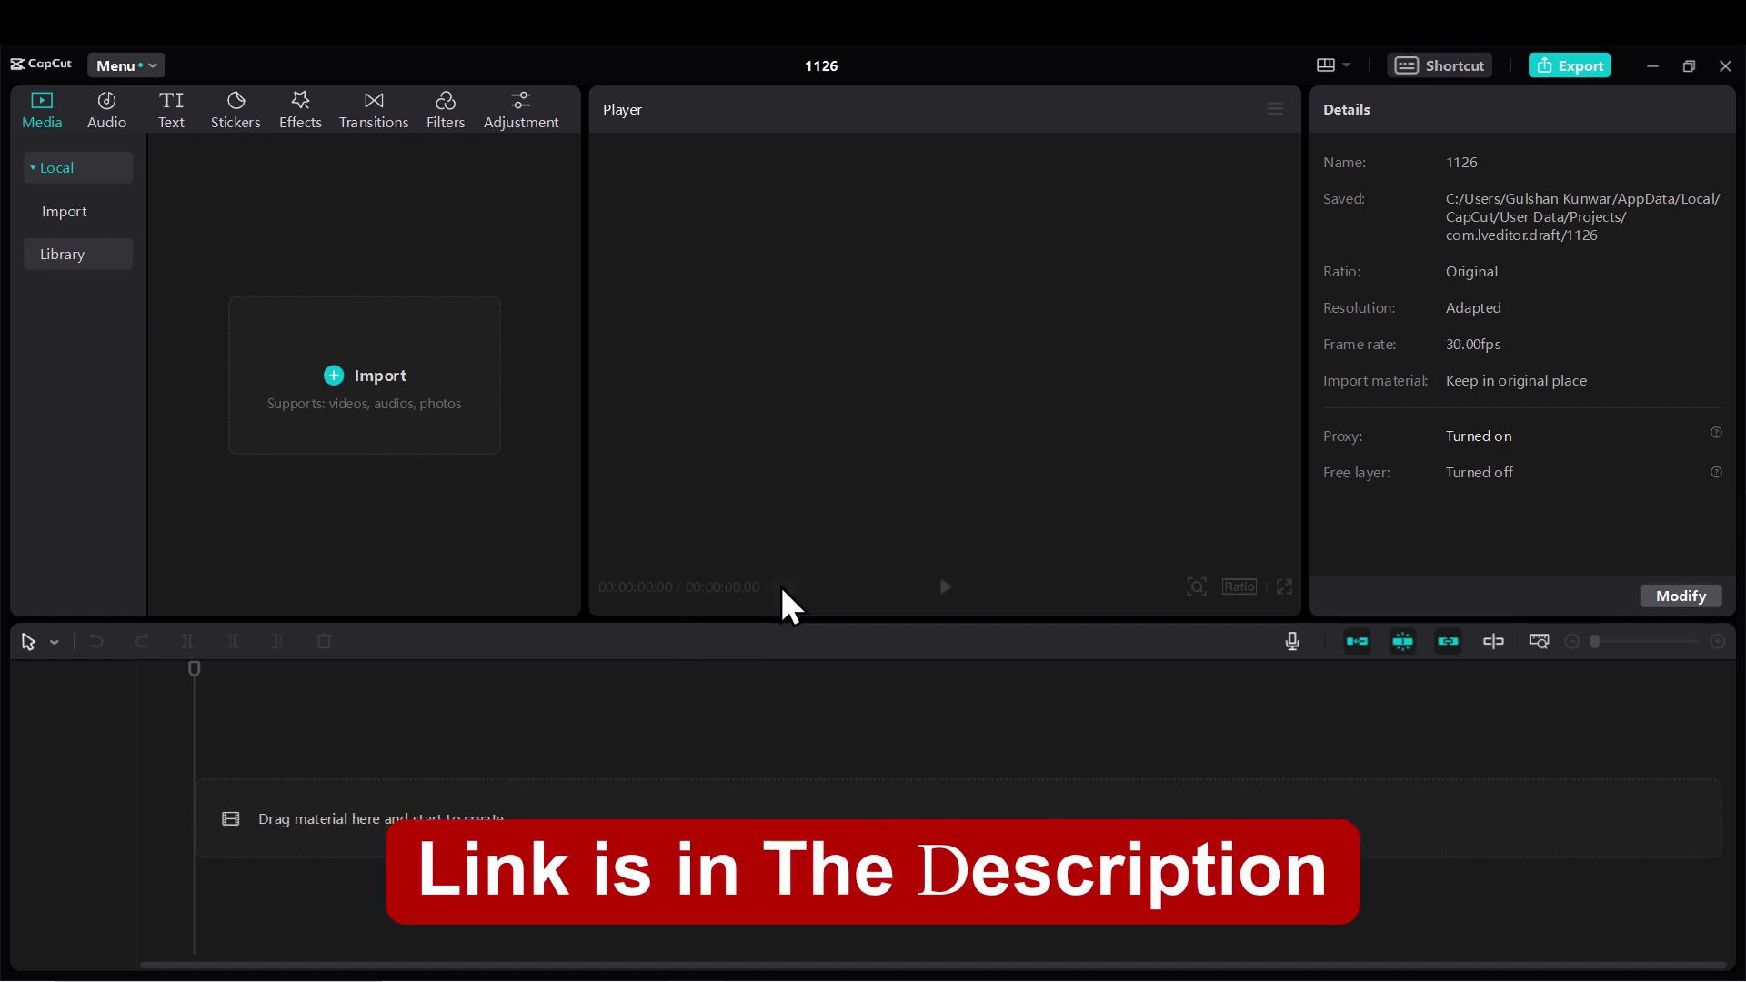
- Import the warrior JPG images, including the heroic fantasy mongol warrior, into CapCut
{"action": "left_click", "coordinate": [415, 345]}
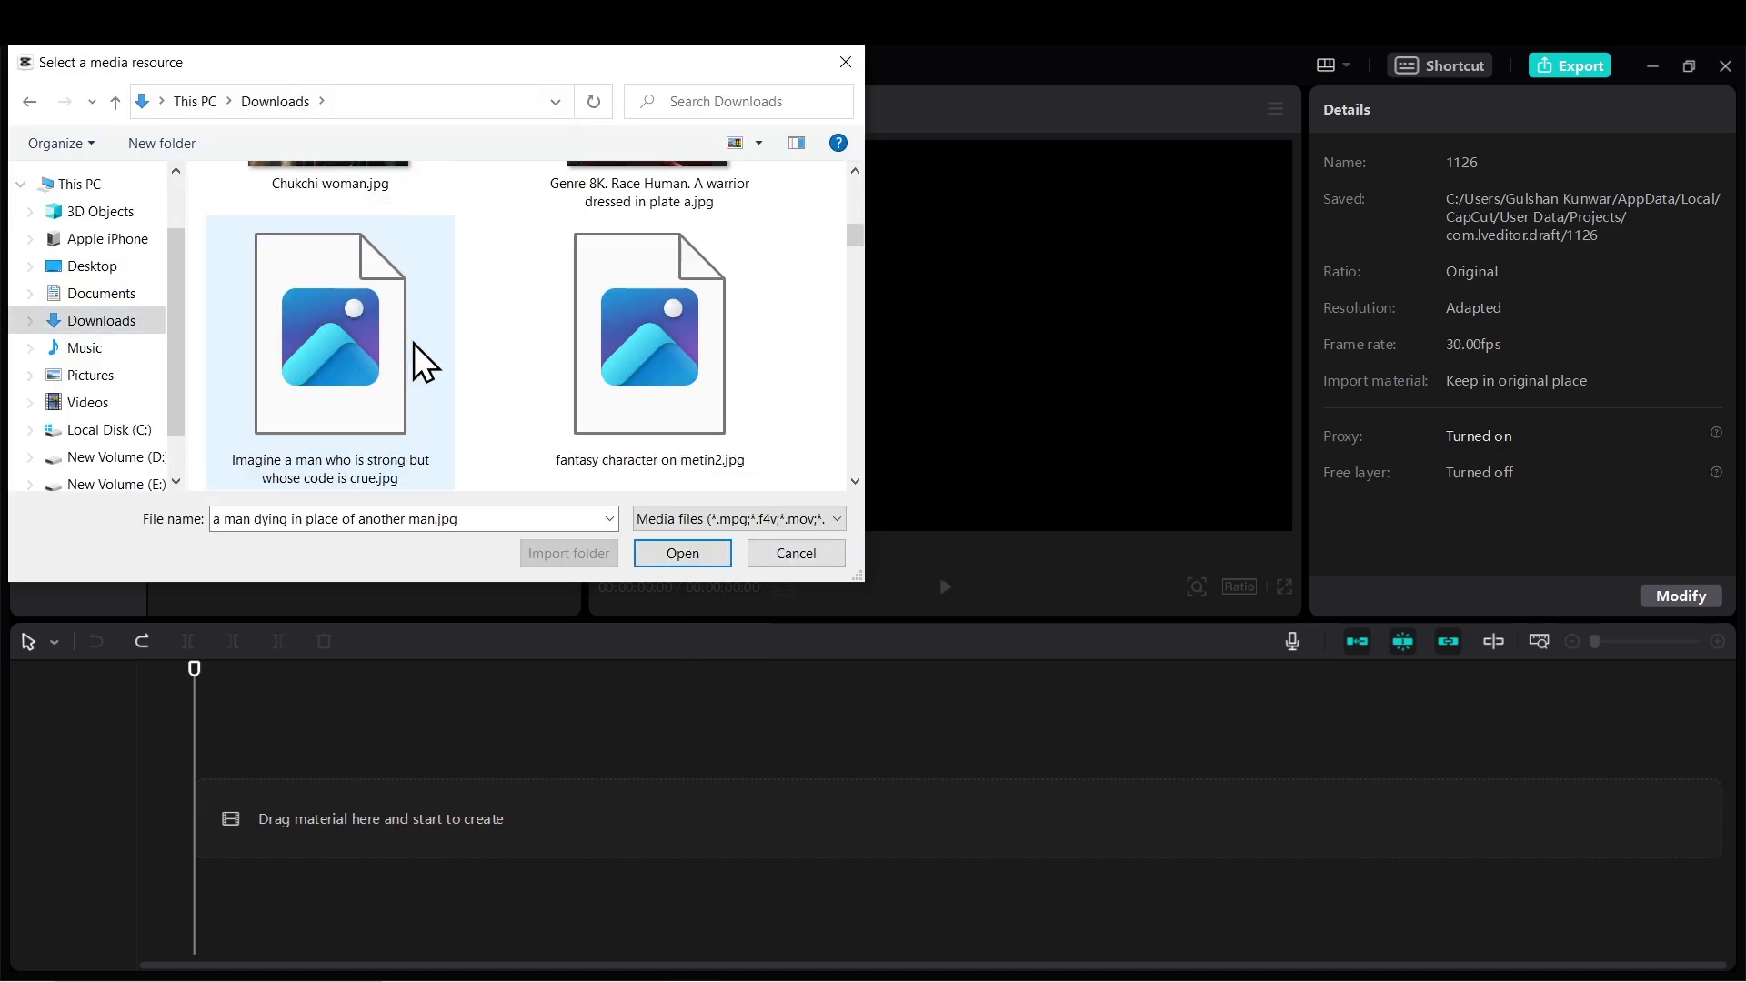
{"action": "left_click", "coordinate": [641, 291], "text": "shift"}
{"action": "left_click", "coordinate": [664, 557]}
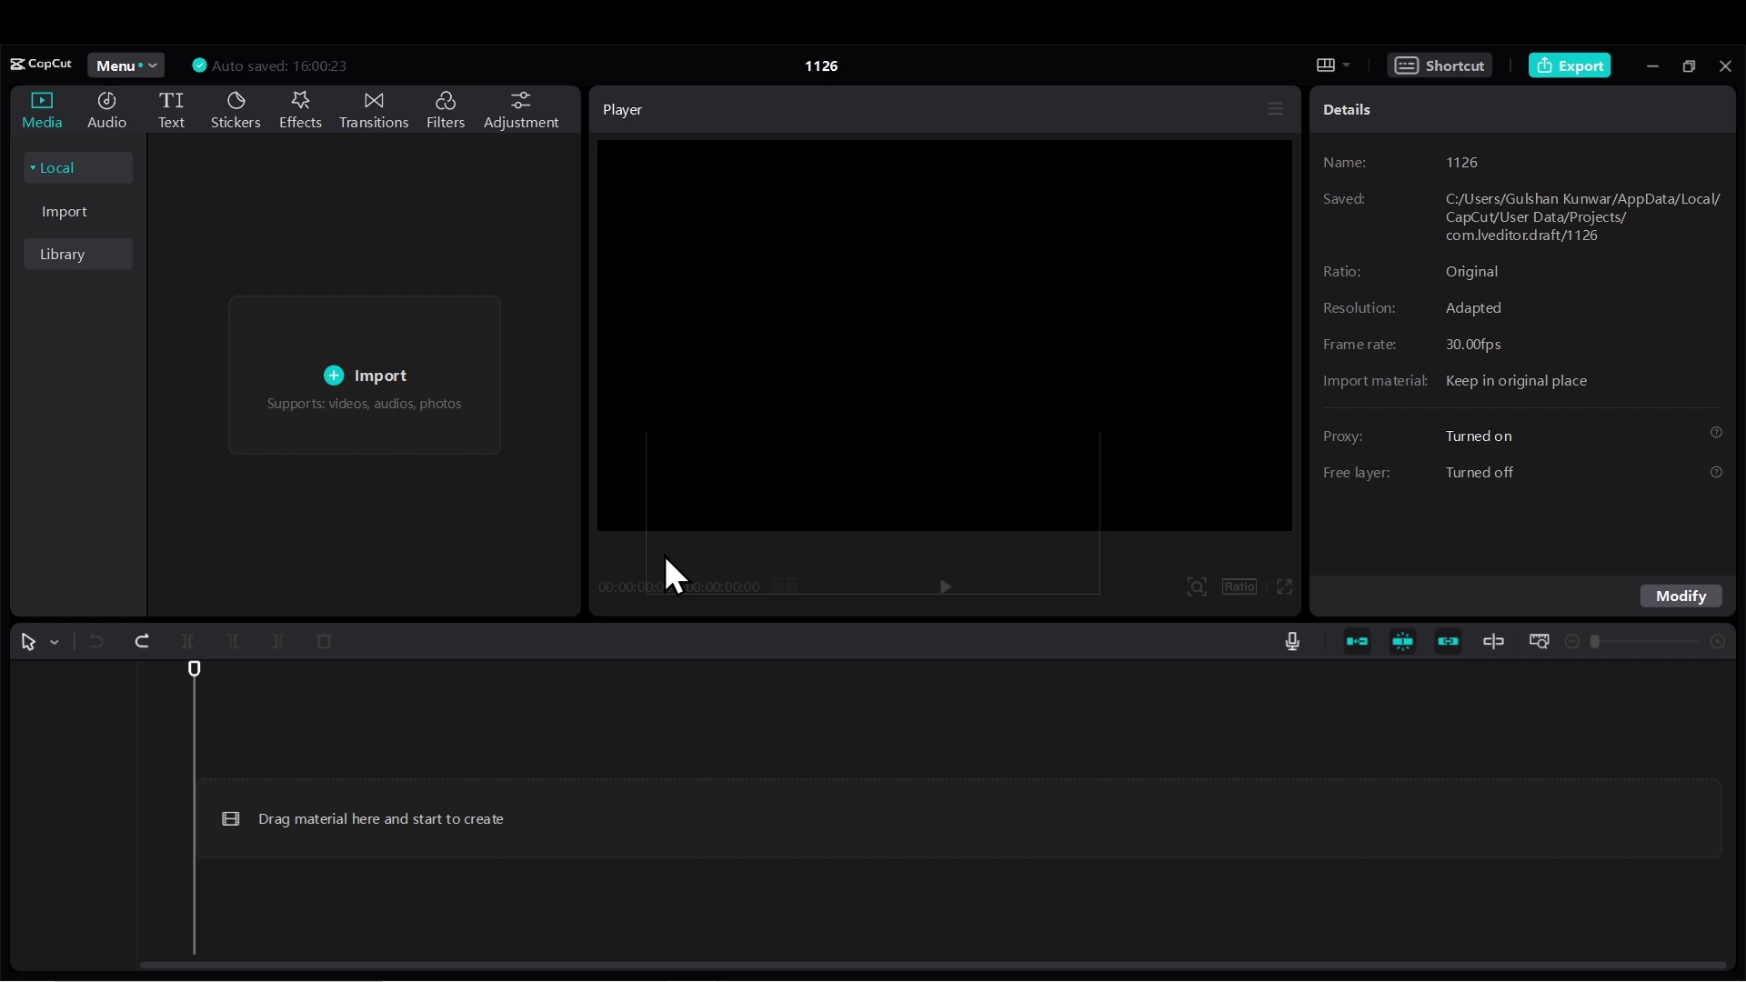
- Import history.mp3 from the Desktop, place it on the timeline and zoom in on it
{"action": "left_click", "coordinate": [173, 159]}
{"action": "left_click", "coordinate": [91, 266]}
{"action": "left_click", "coordinate": [255, 260]}
{"action": "double_click", "coordinate": [255, 260]}
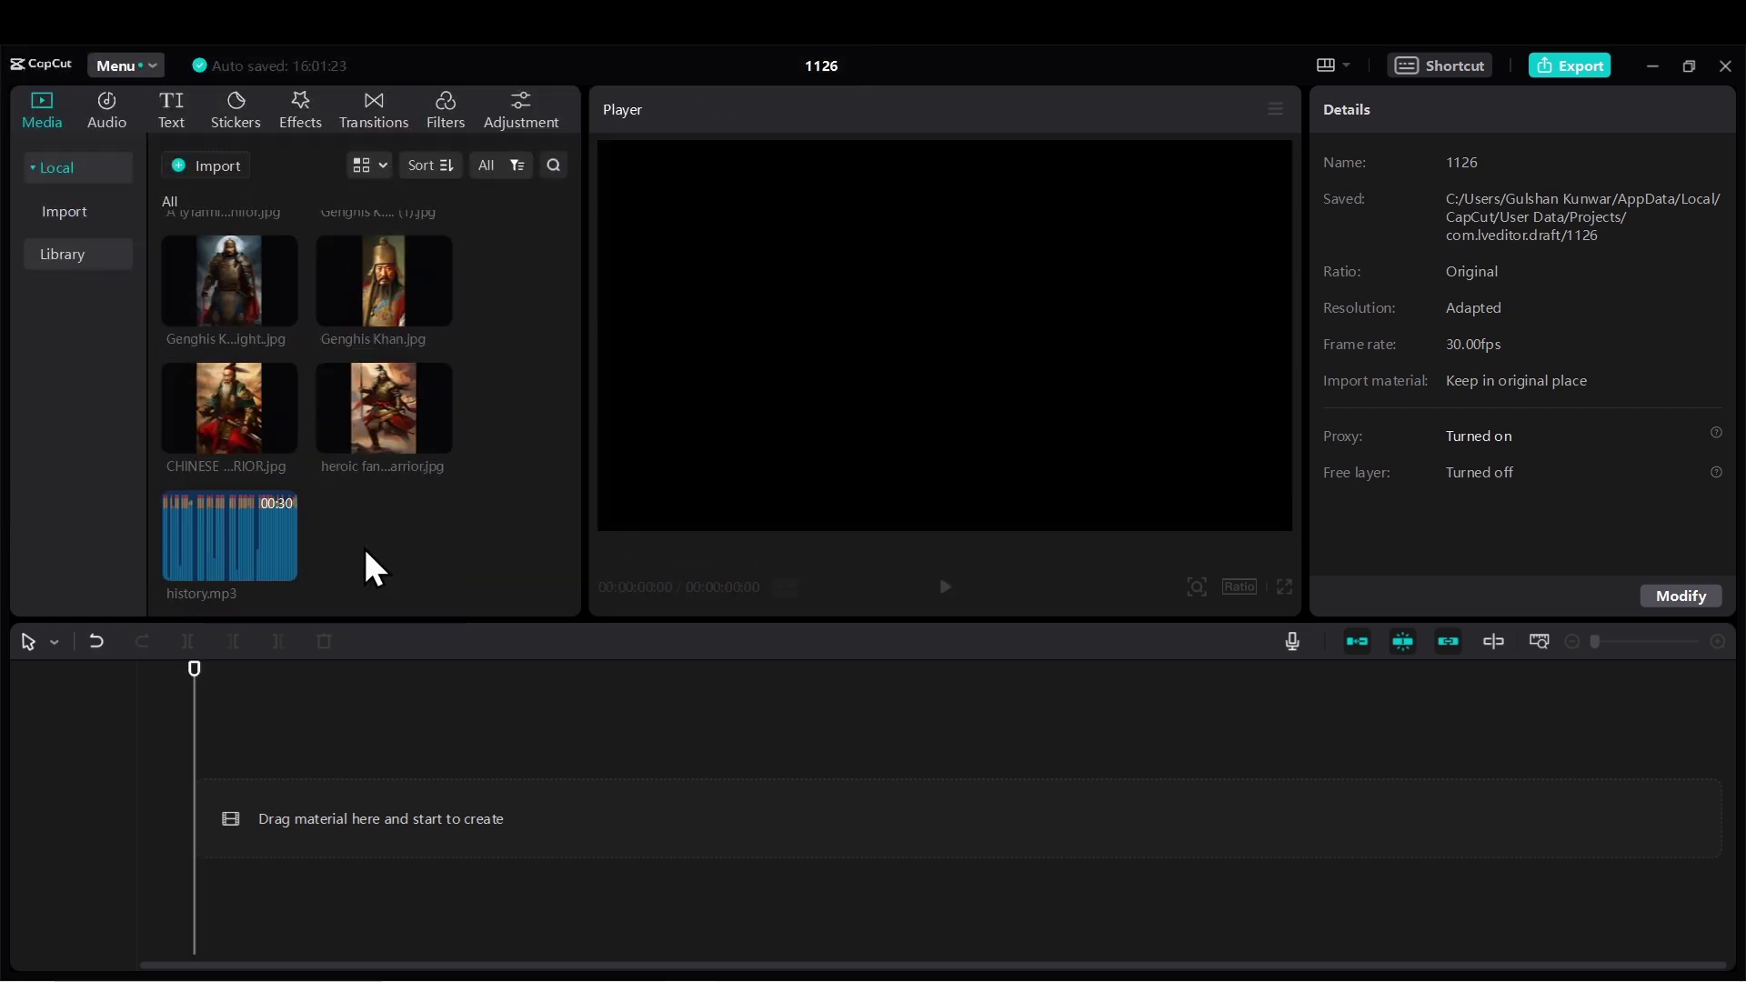
{"action": "left_click", "coordinate": [284, 567]}
{"action": "left_click", "coordinate": [1718, 641]}
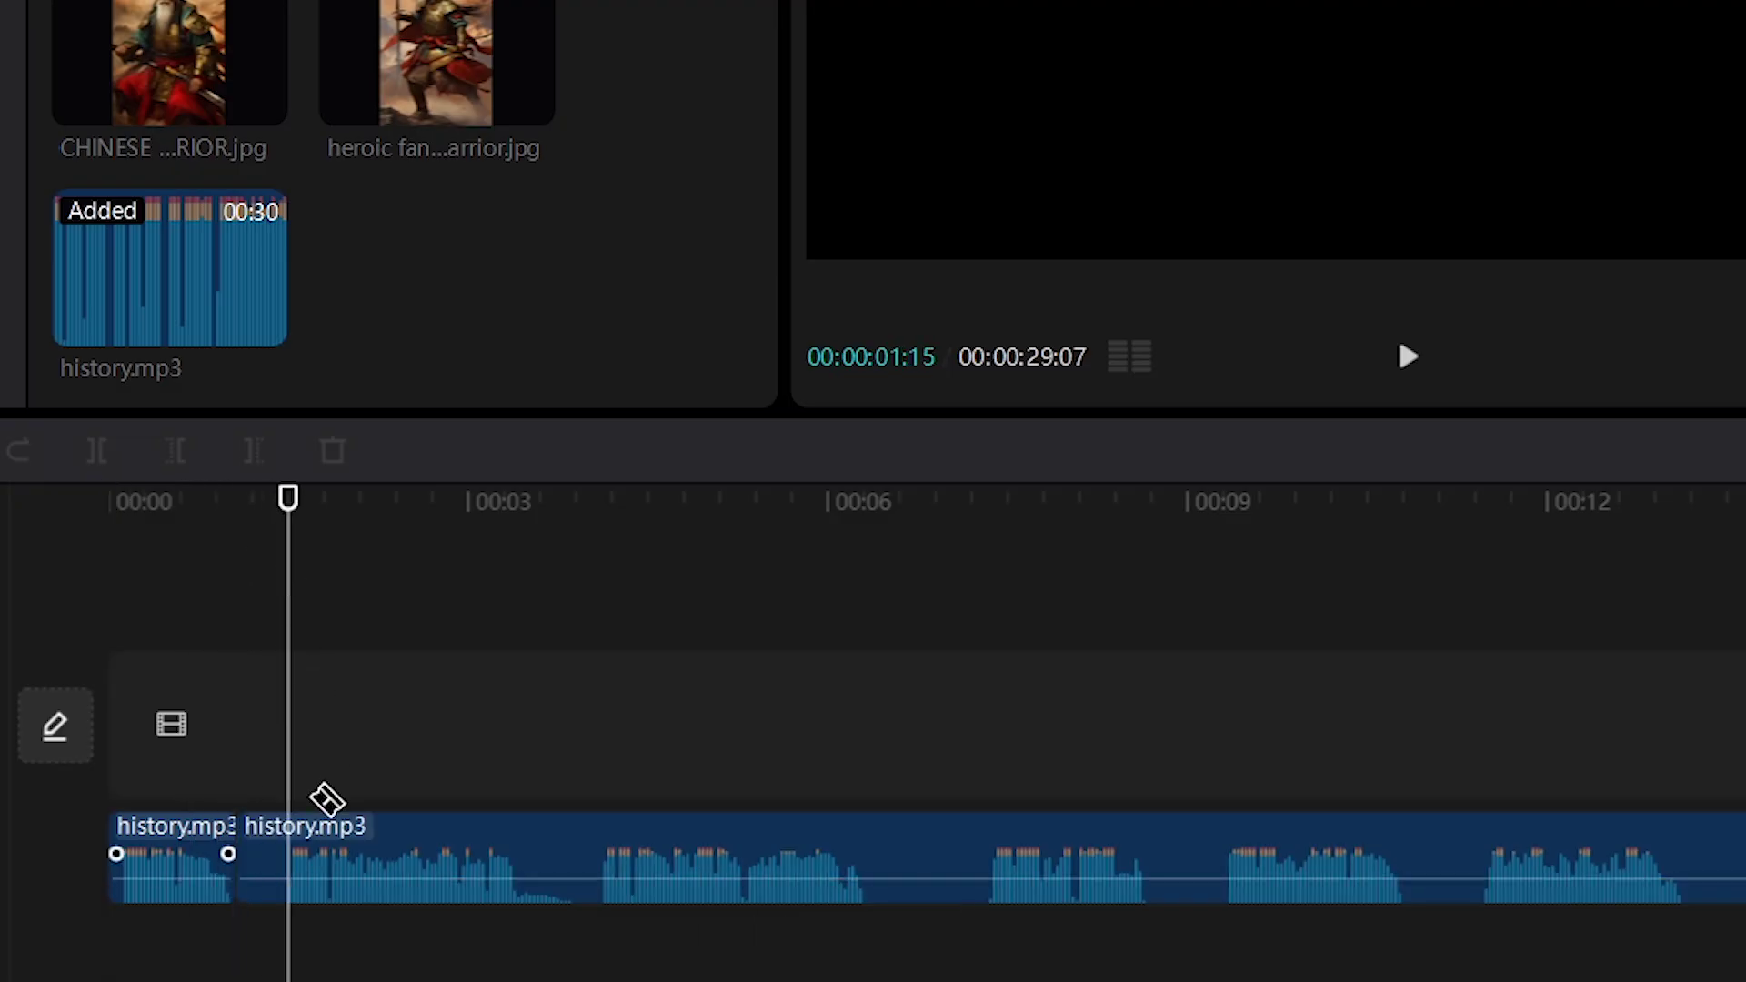
- Cut the first pause from history.mp3, close the gap, and split at the following pauses
{"action": "left_click", "coordinate": [290, 857]}
{"action": "left_click", "coordinate": [266, 850]}
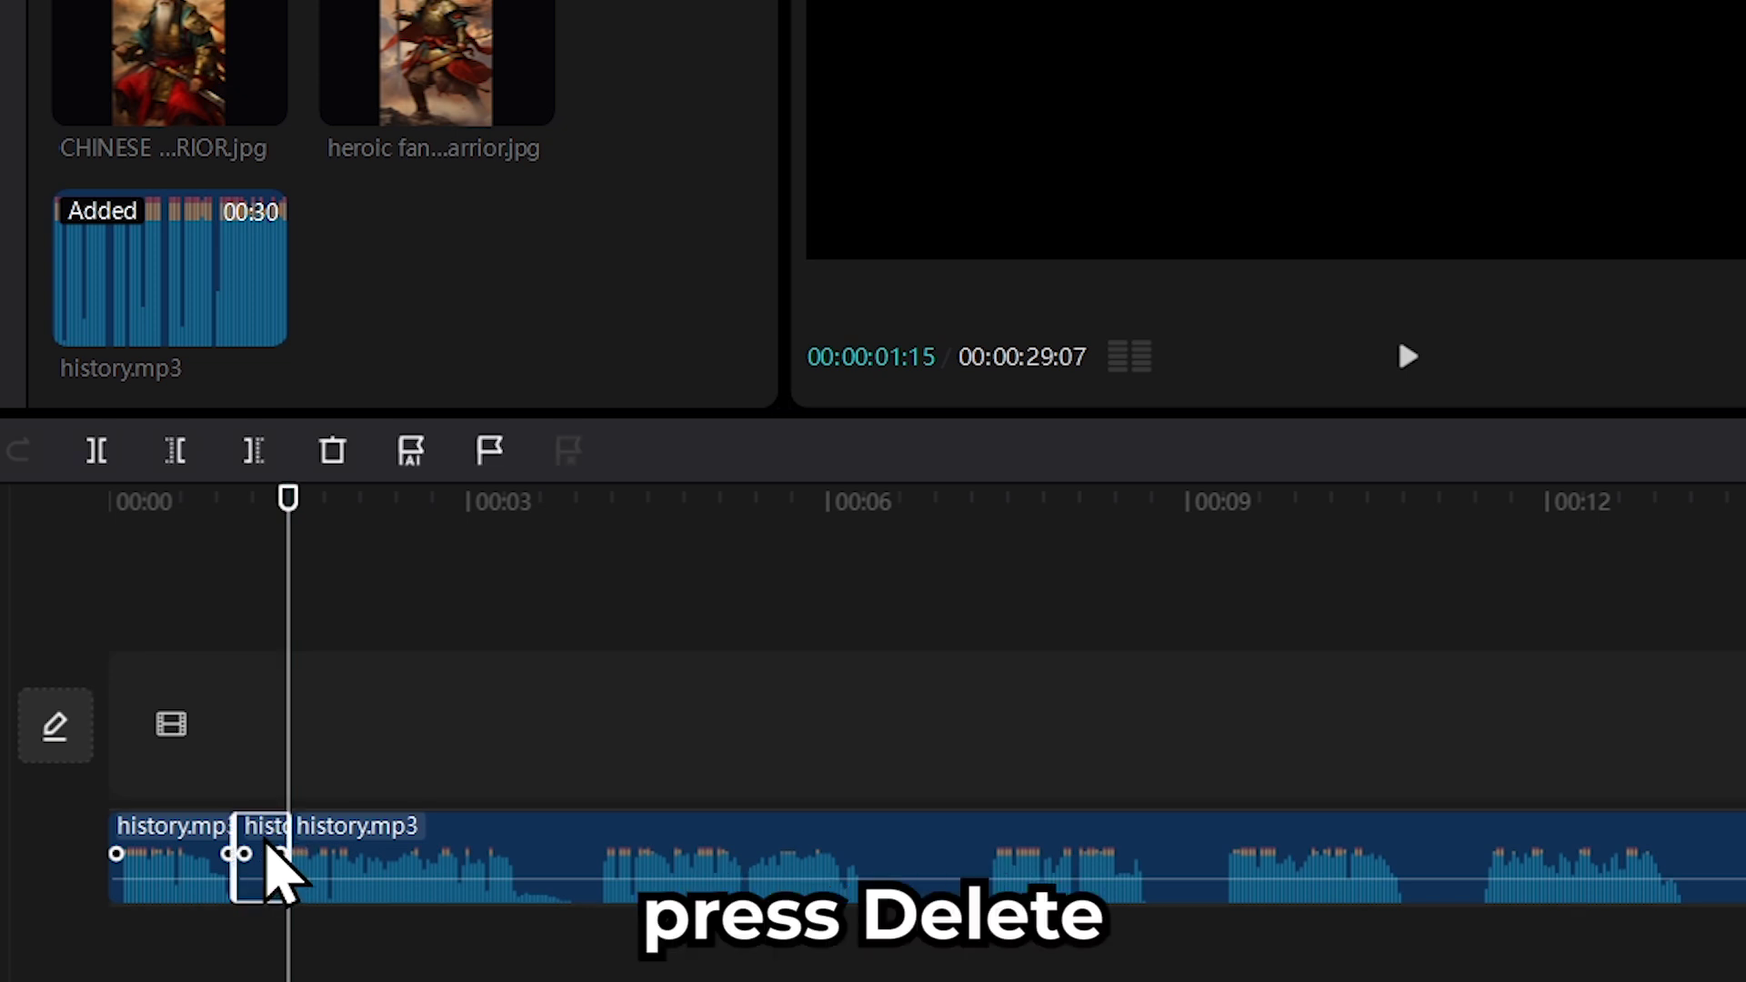
{"action": "left_click", "coordinate": [253, 842]}
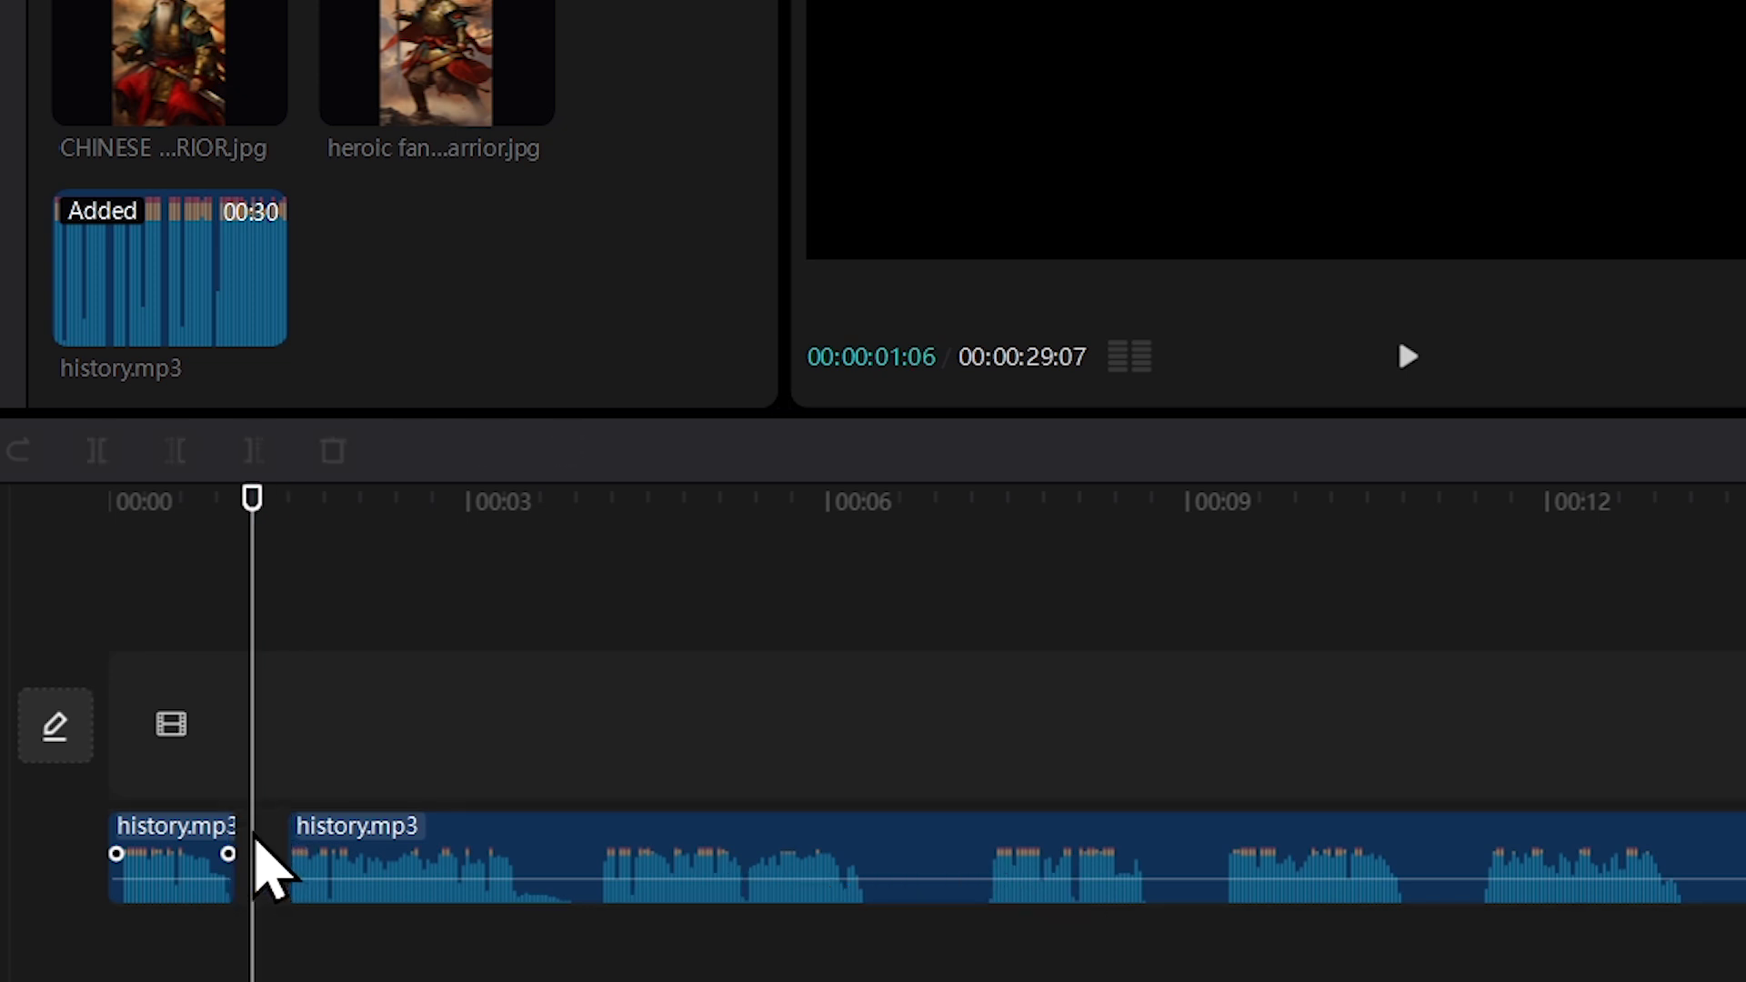
{"action": "left_click_drag", "start_coordinate": [394, 855], "coordinate": [329, 855]}
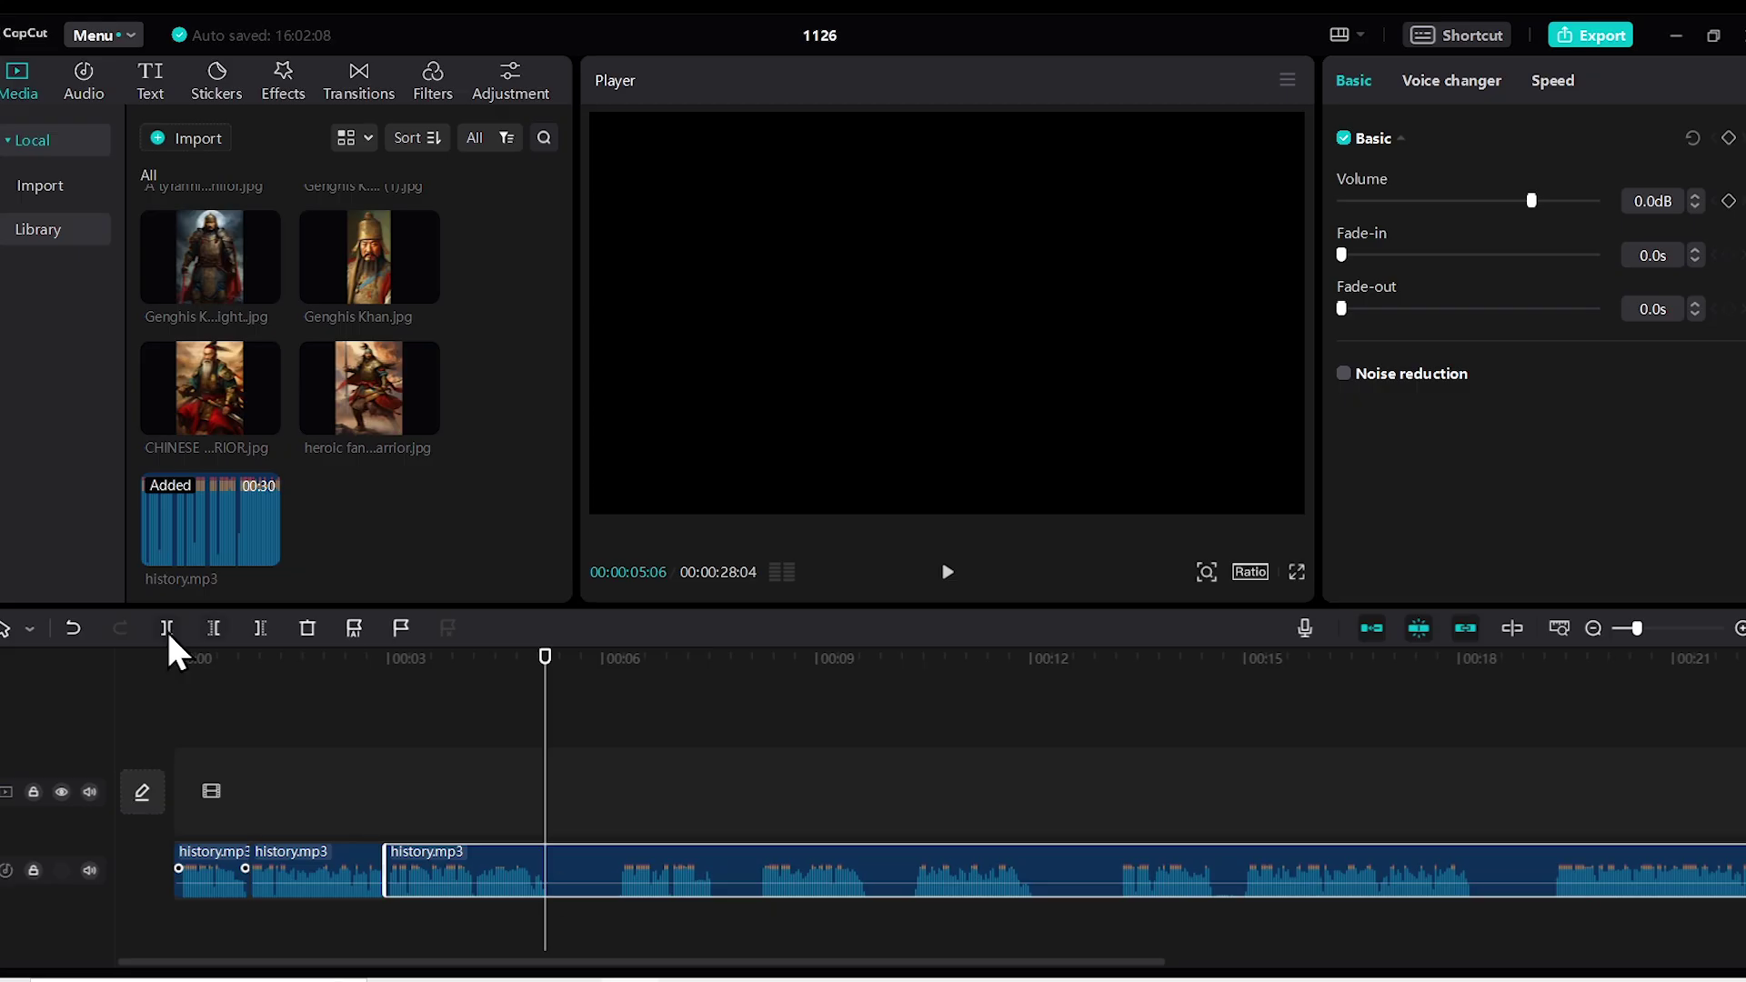
{"action": "left_click", "coordinate": [97, 451]}
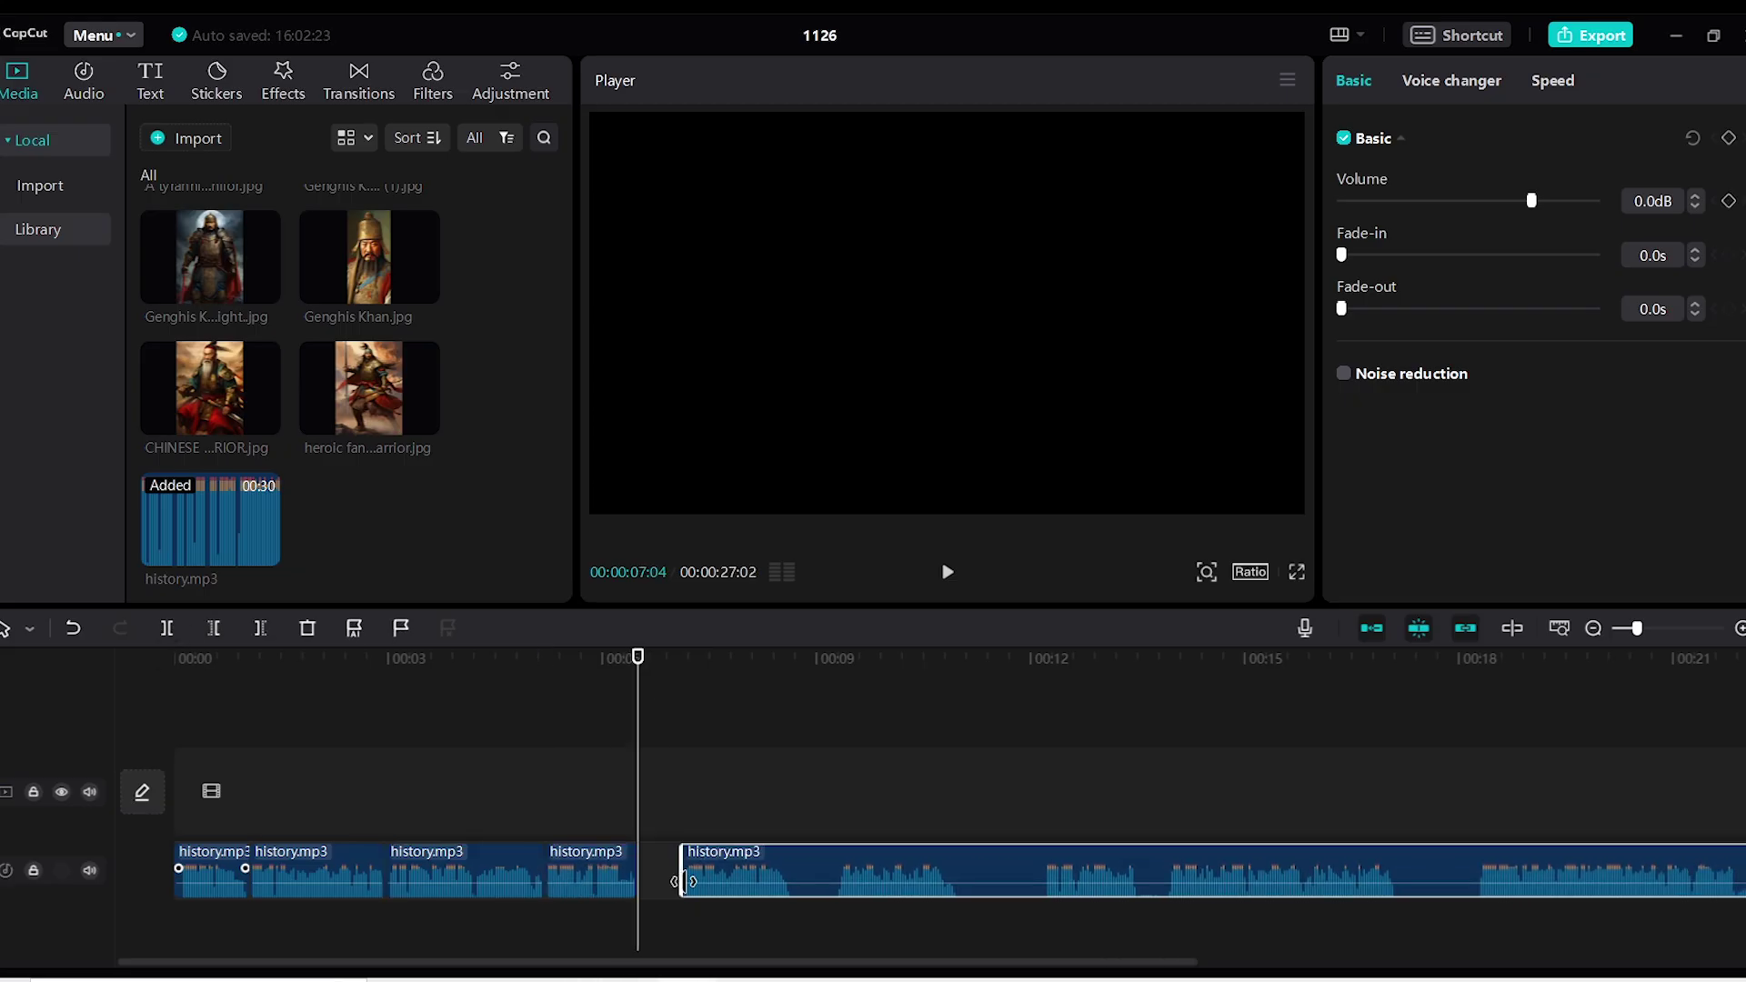
{"action": "key", "text": "ctrl+b"}
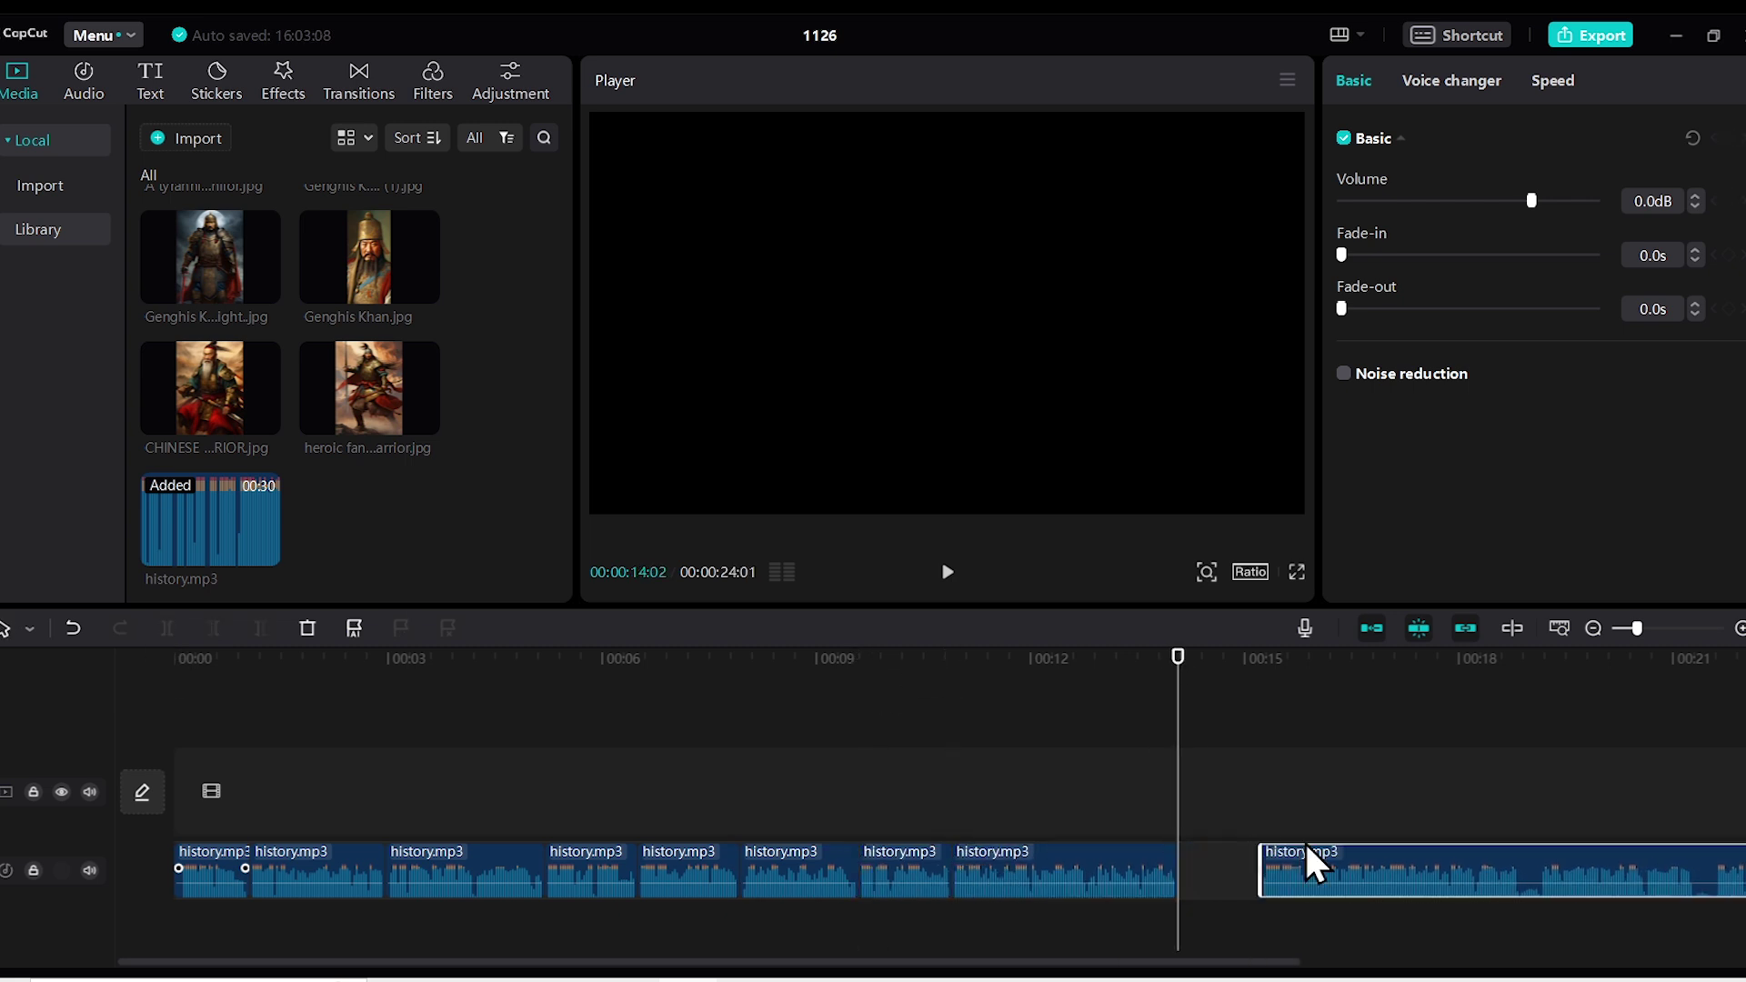
{"action": "key", "text": "ctrl+b"}
{"action": "key", "text": "ctrl+b"}
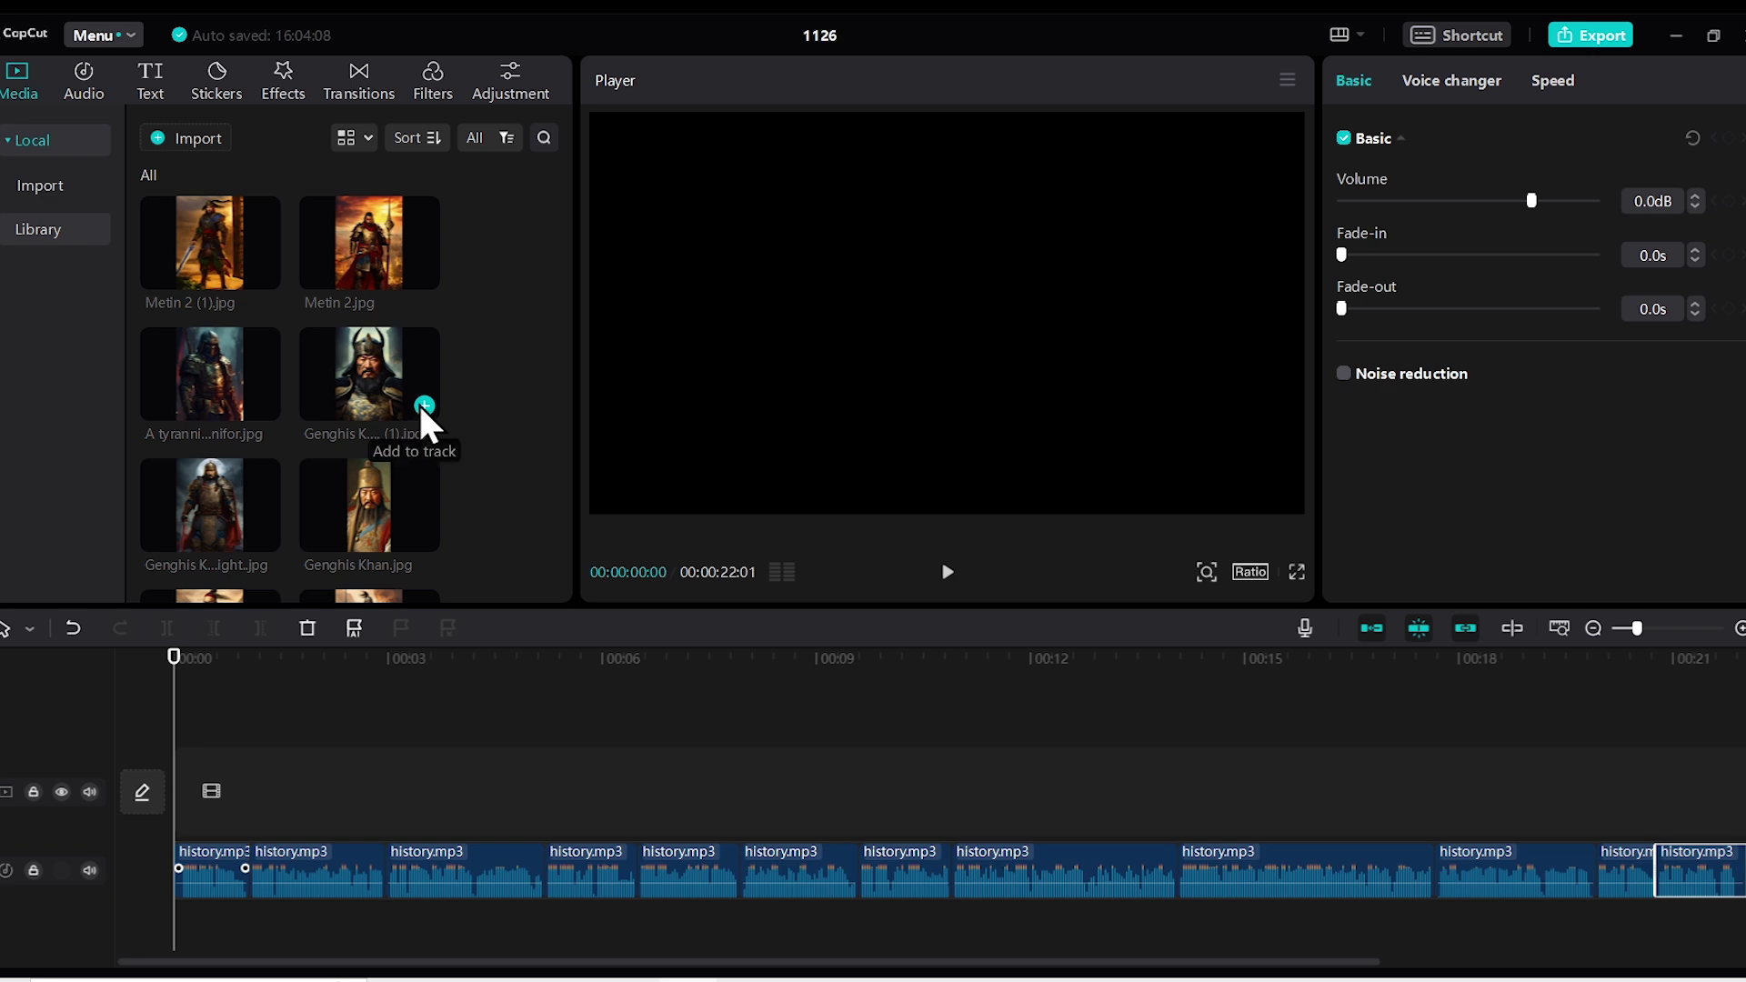
- Add the Genghis Khan dark knight image on a 9:16 canvas, scaled to fill and trimmed to about 3 seconds
{"action": "left_click", "coordinate": [424, 408]}
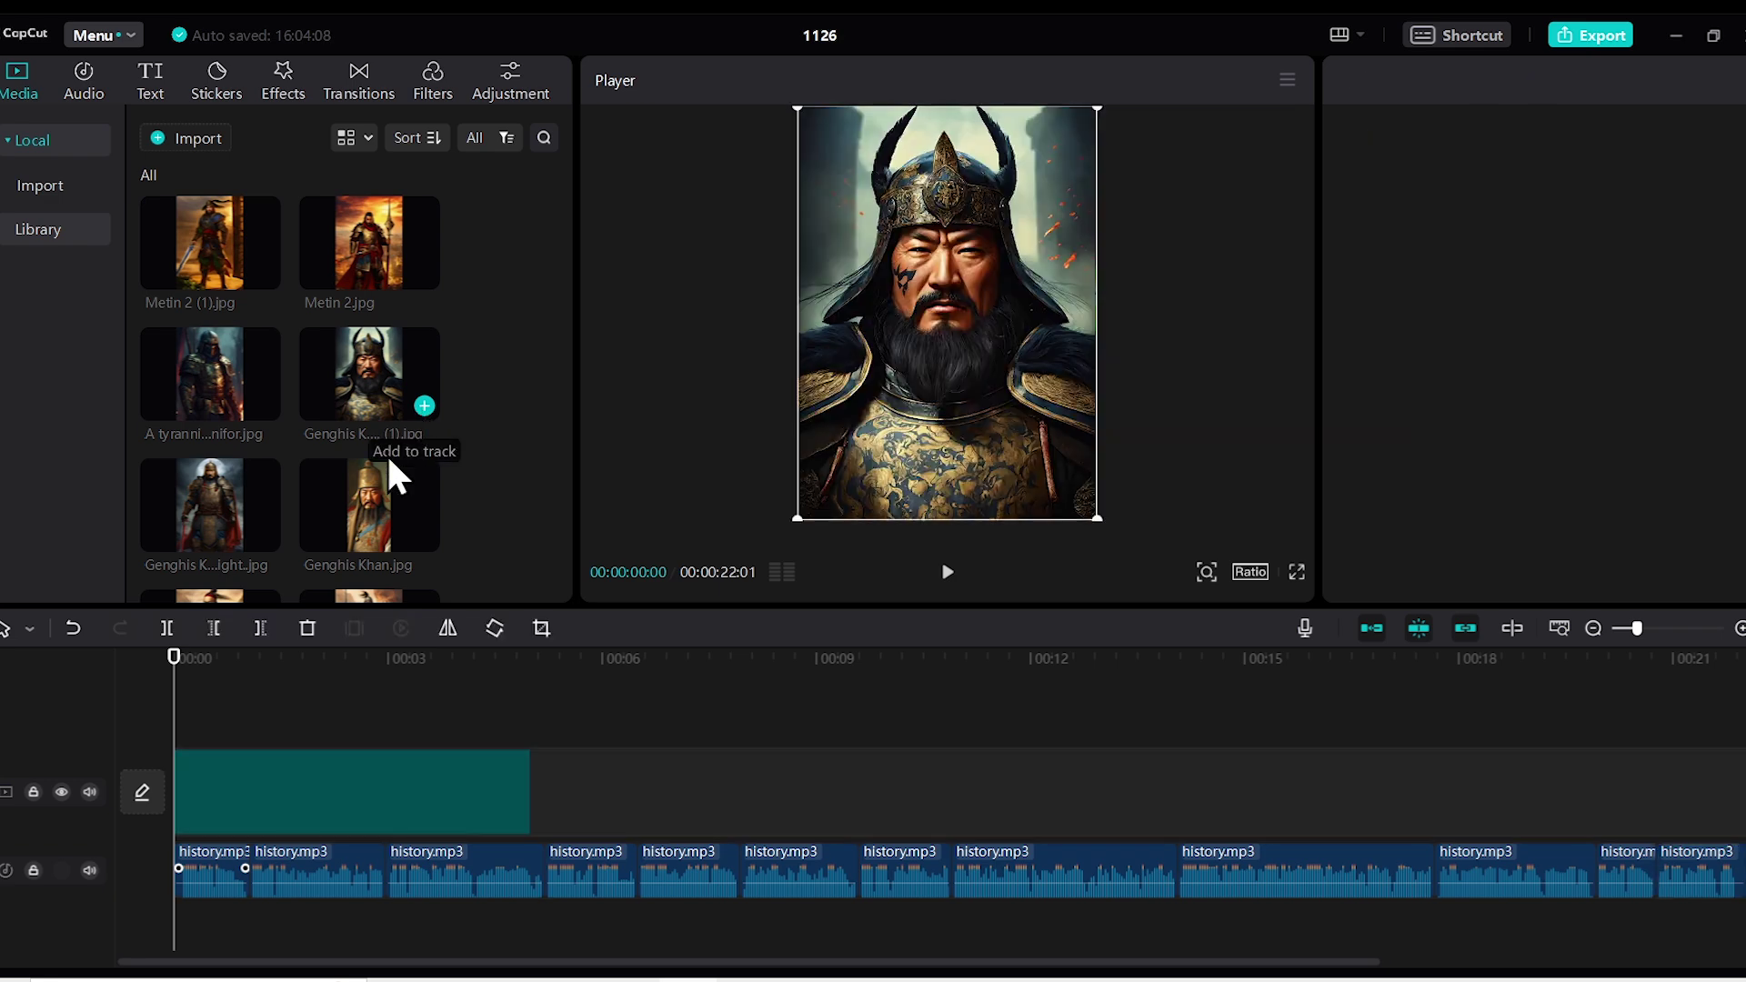
{"action": "left_click", "coordinate": [1250, 571]}
{"action": "left_click", "coordinate": [1333, 824]}
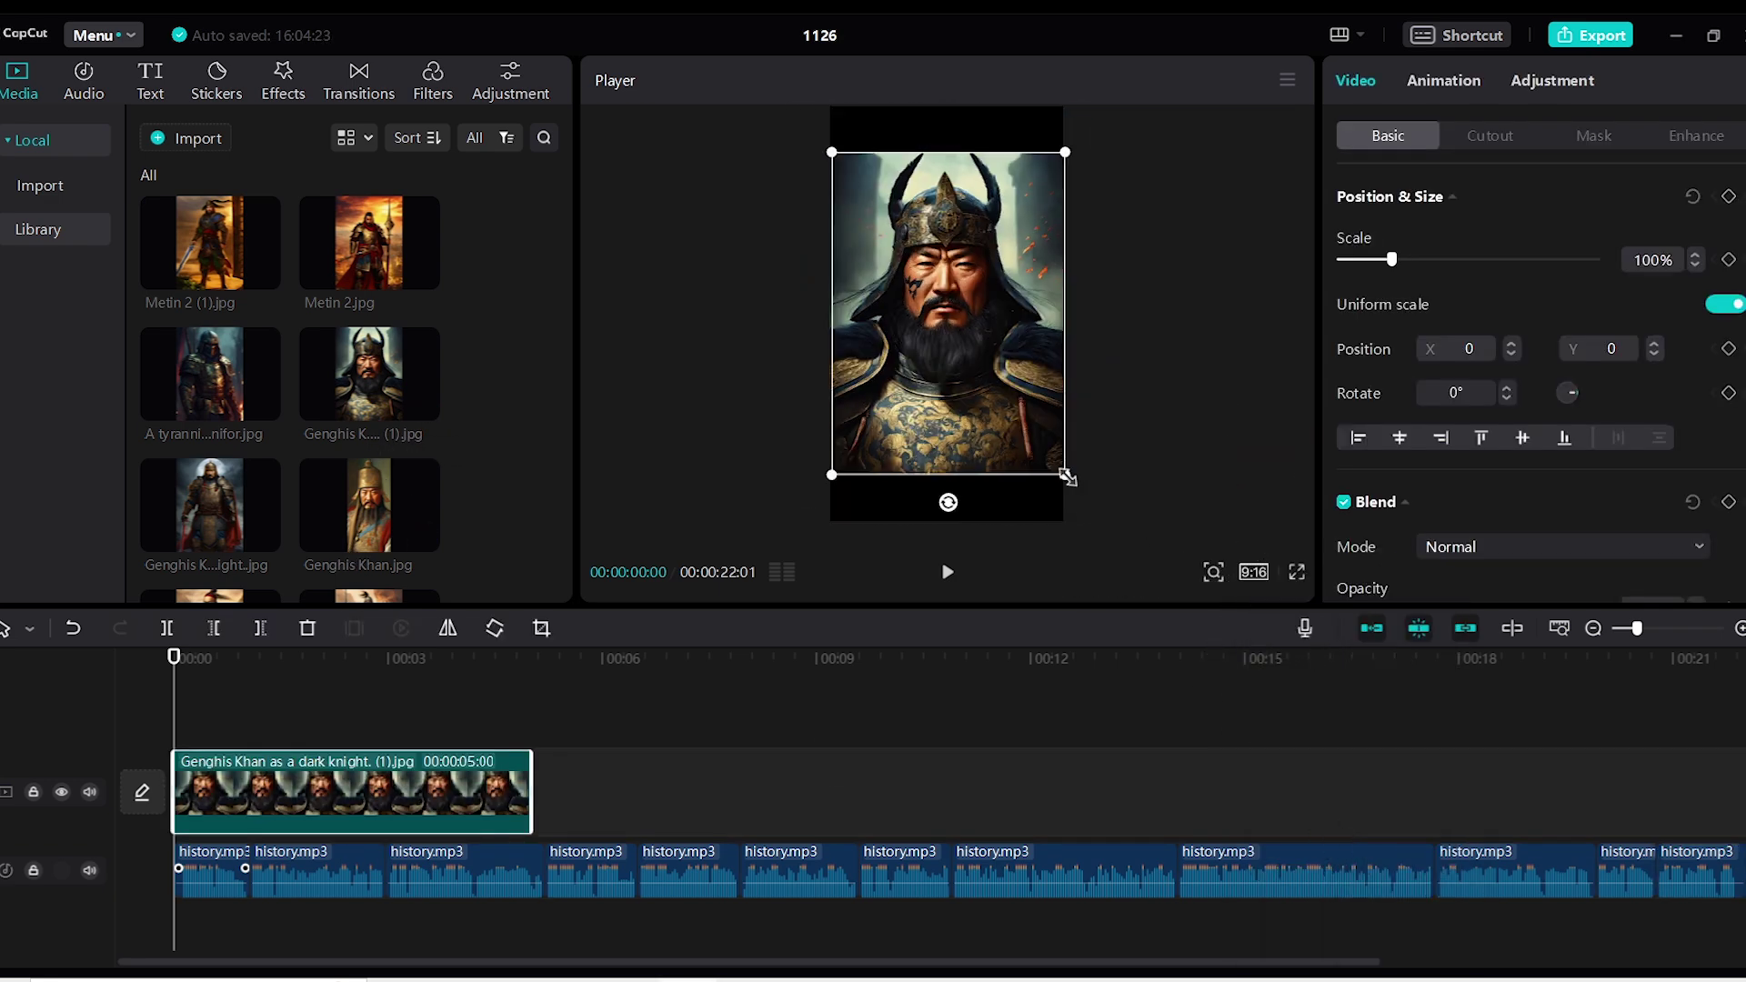
{"action": "left_click_drag", "start_coordinate": [1067, 476], "coordinate": [1101, 523]}
{"action": "left_click_drag", "start_coordinate": [532, 791], "coordinate": [384, 792]}
- Add the tyrannical warlord and Genghis Khan.jpg images, trimming and scaling Genghis Khan to fill the frame
{"action": "left_click", "coordinate": [210, 373]}
{"action": "left_click", "coordinate": [261, 398]}
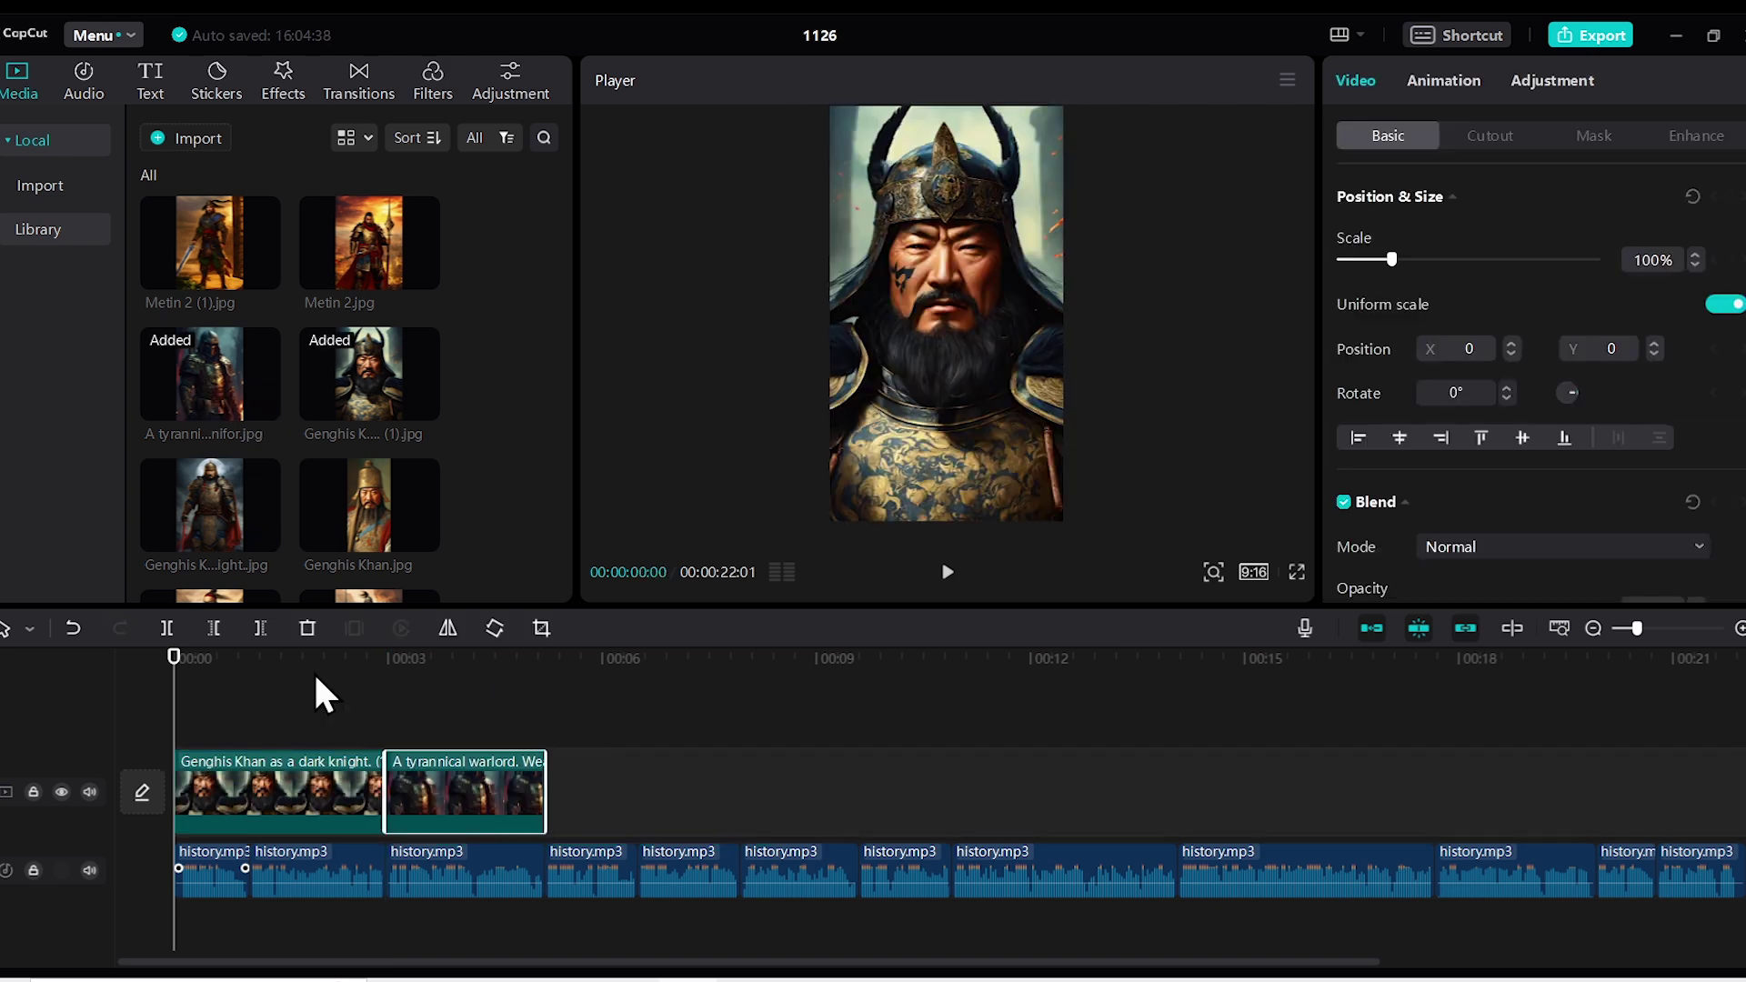
{"action": "left_click", "coordinate": [420, 529]}
{"action": "left_click_drag", "start_coordinate": [897, 792], "coordinate": [741, 792]}
{"action": "left_click", "coordinate": [638, 691]}
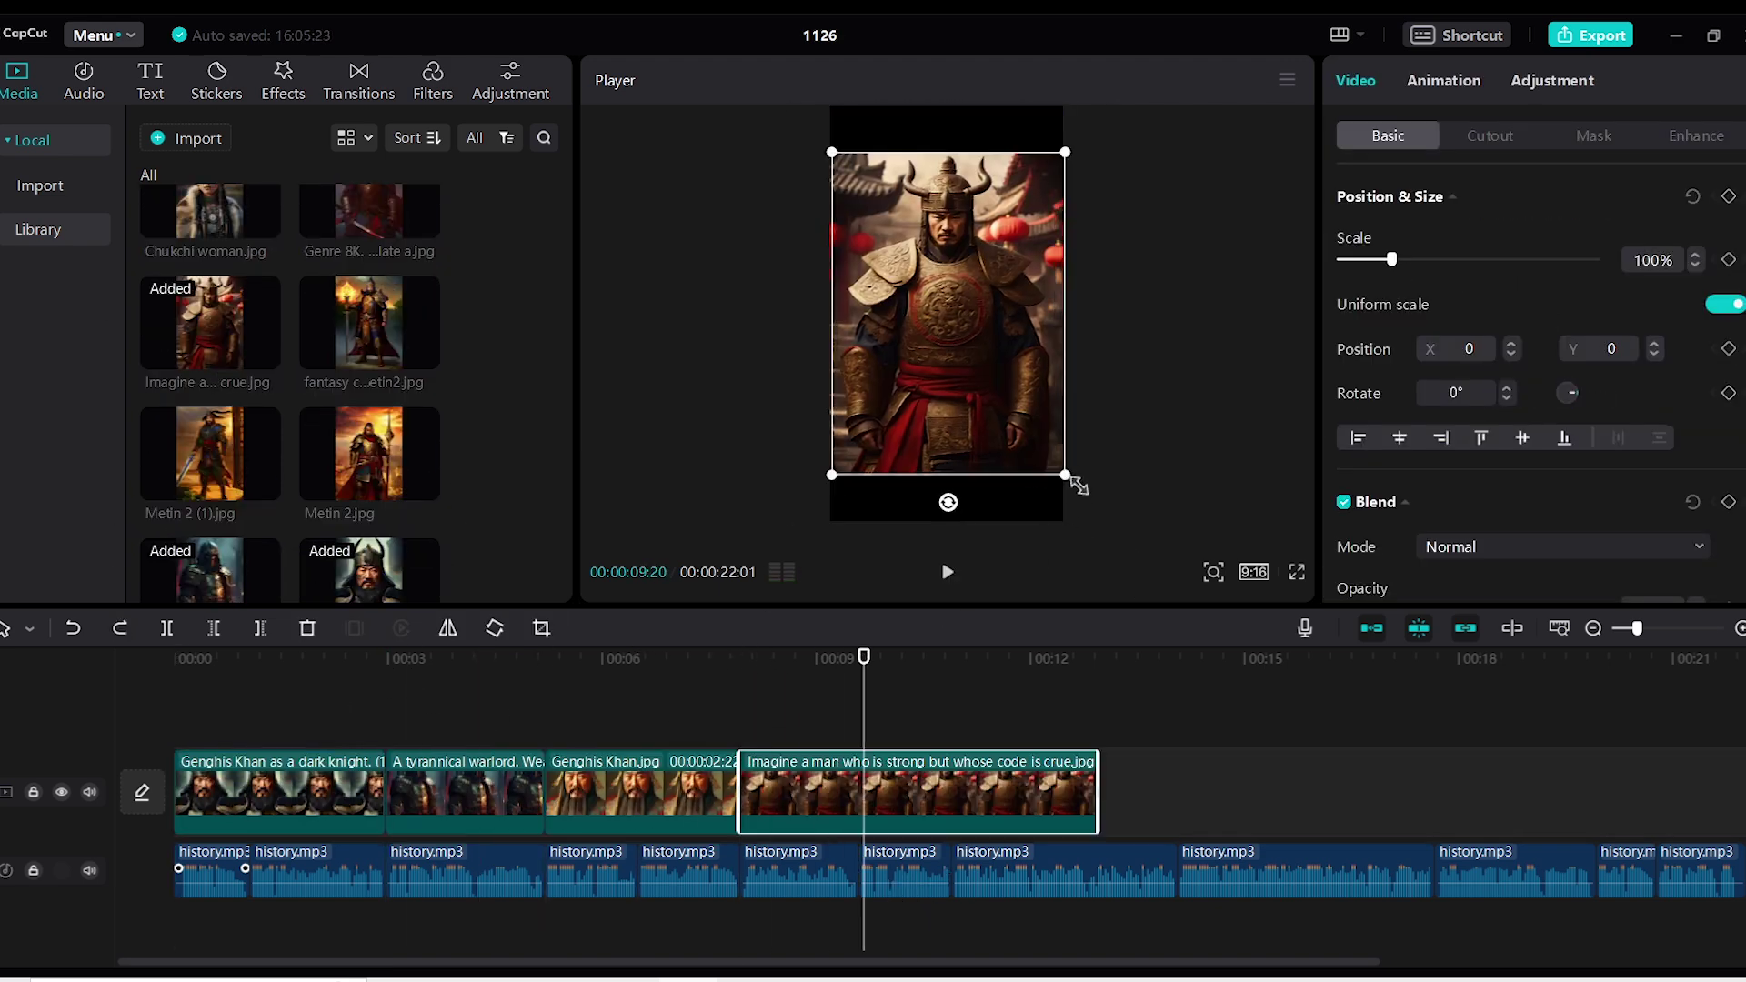
{"action": "left_click_drag", "start_coordinate": [1077, 483], "coordinate": [1099, 519]}
{"action": "key", "text": "space"}
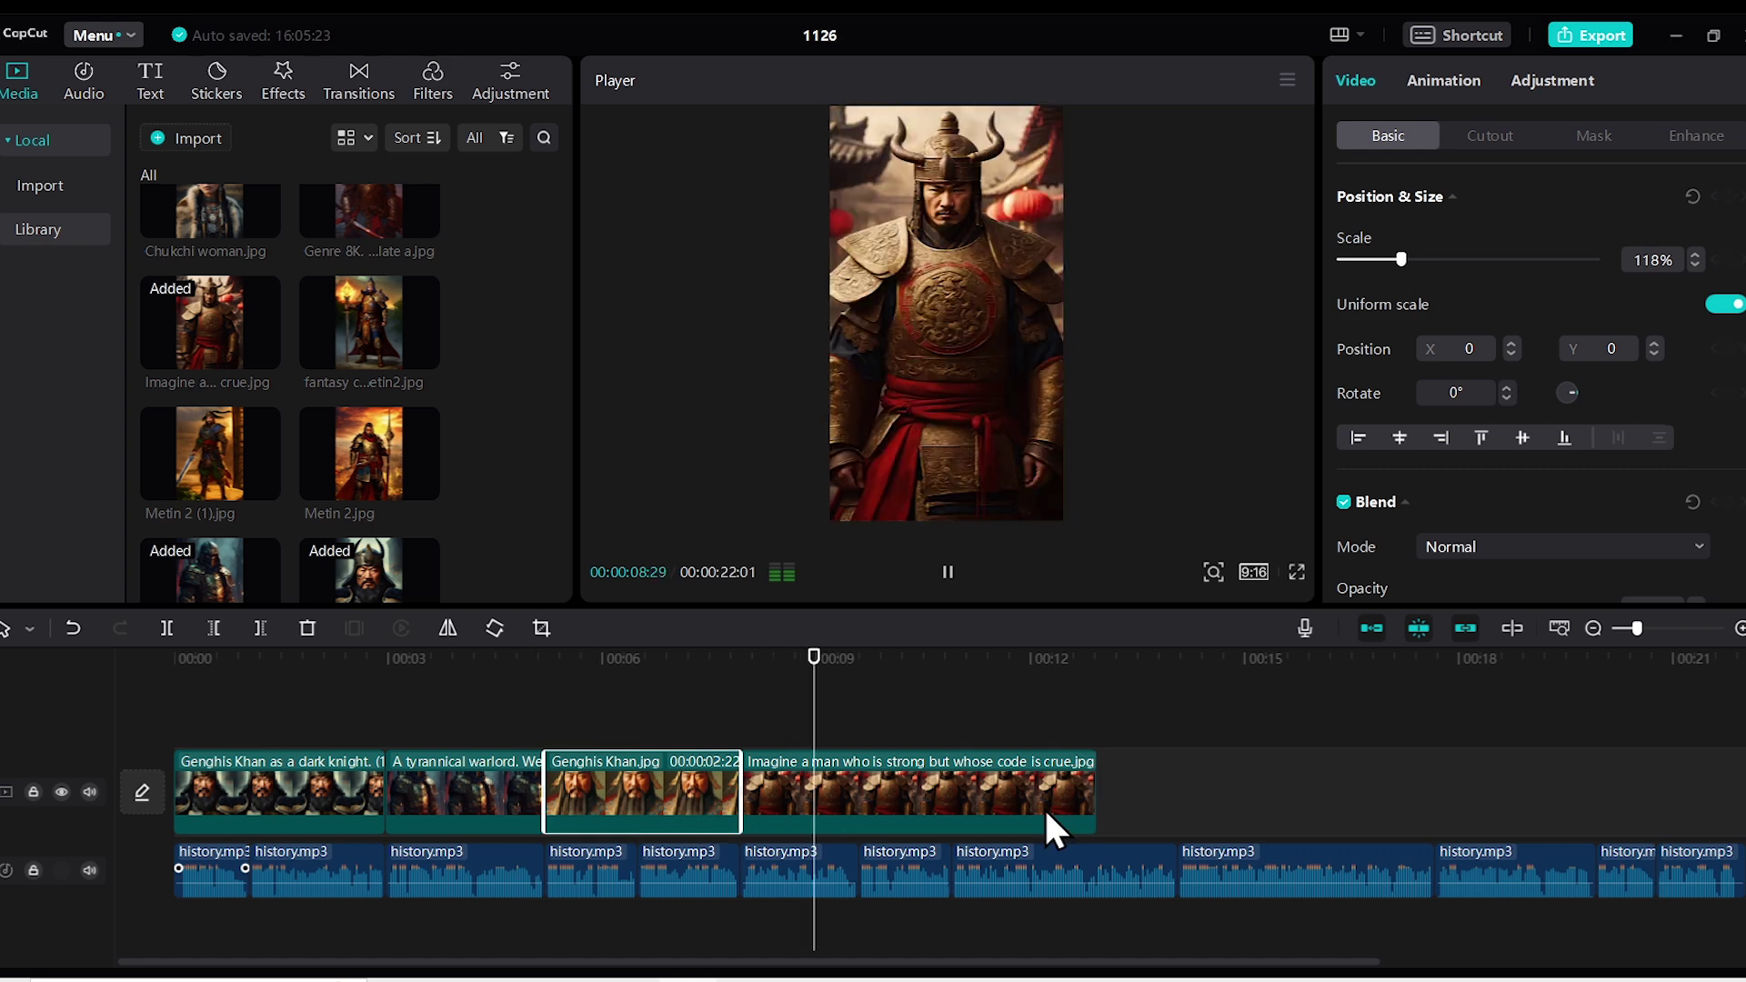
- Shorten the Genghis Khan clip, place Masterpiece before Imagine, and trim the Imagine clip
{"action": "left_click_drag", "start_coordinate": [738, 791], "coordinate": [643, 791]}
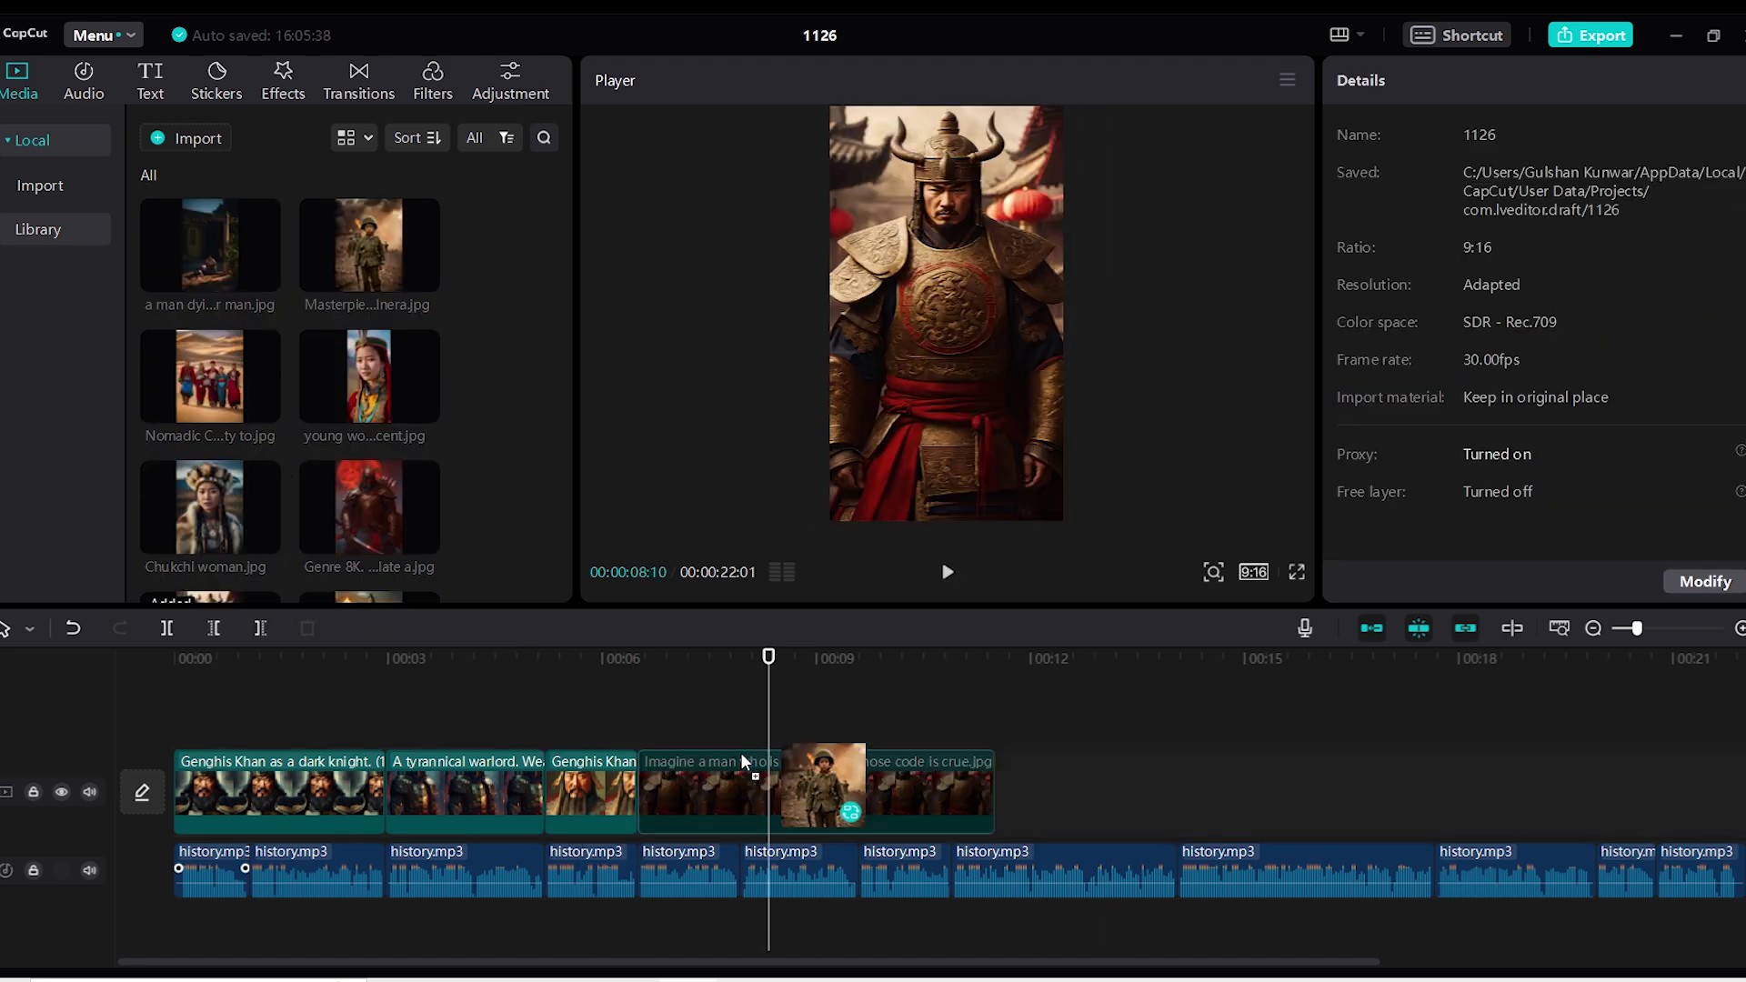
{"action": "left_click_drag", "start_coordinate": [741, 751], "coordinate": [678, 787]}
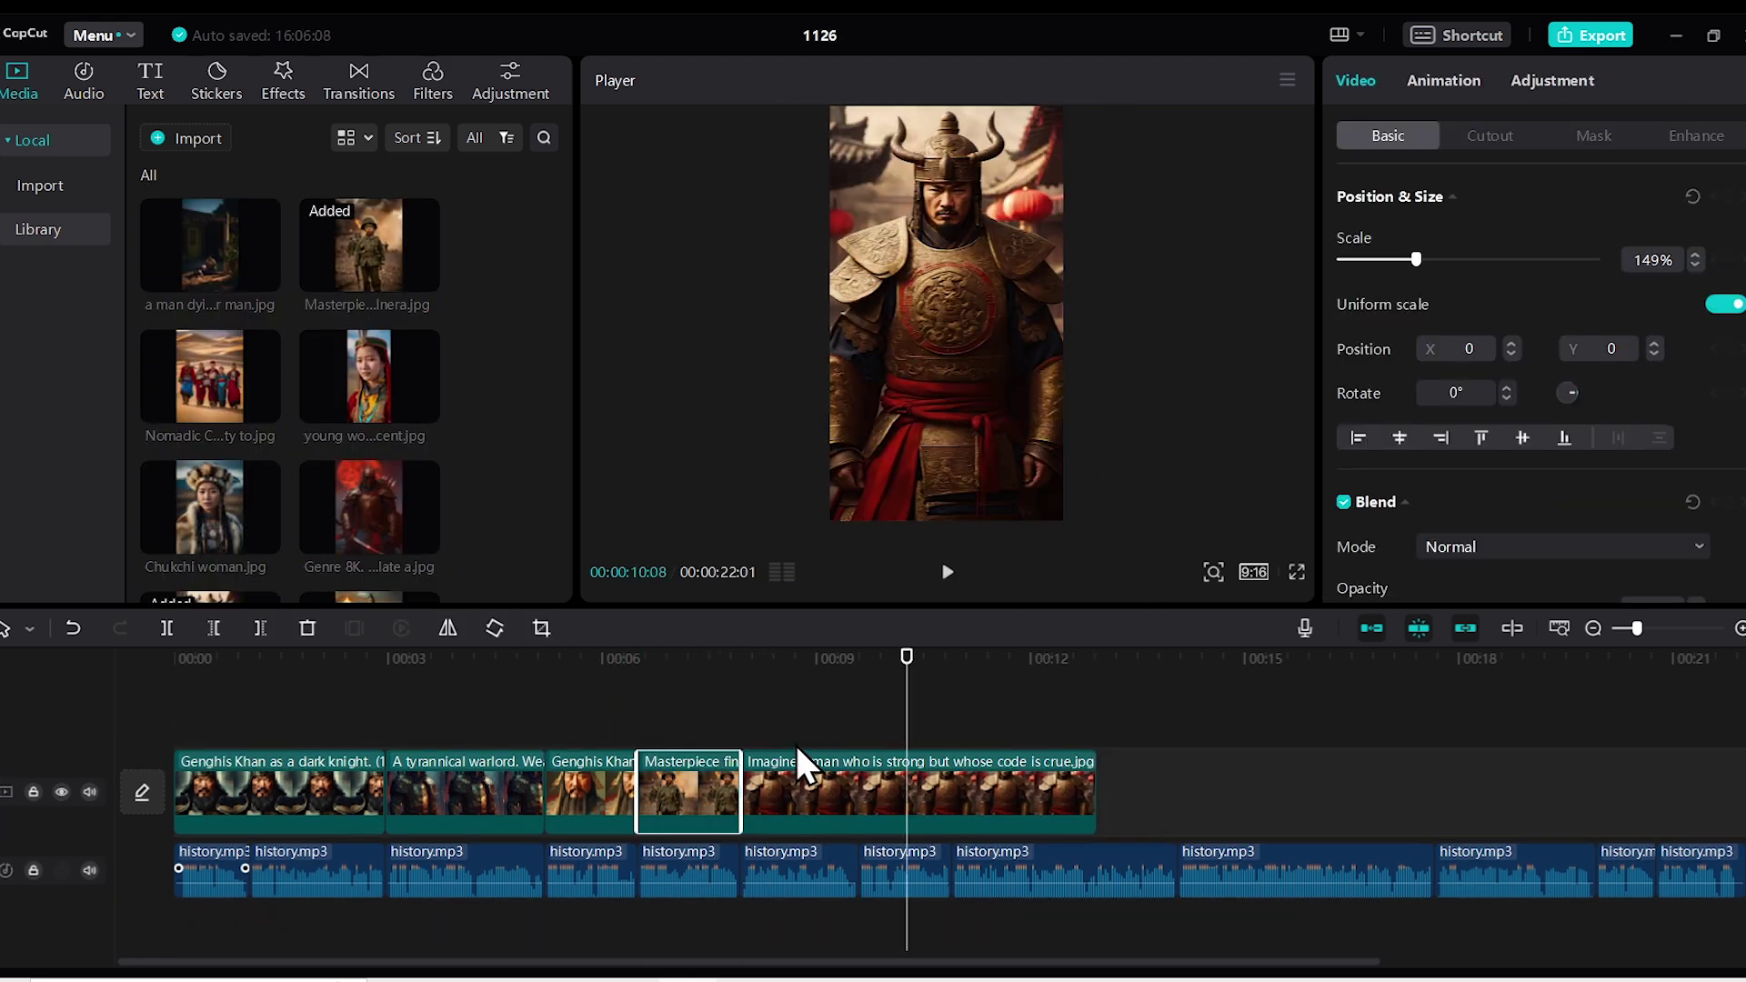
{"action": "left_click_drag", "start_coordinate": [1096, 791], "coordinate": [950, 791]}
{"action": "left_click", "coordinate": [734, 658]}
{"action": "key", "text": "space"}
{"action": "key", "text": "space"}
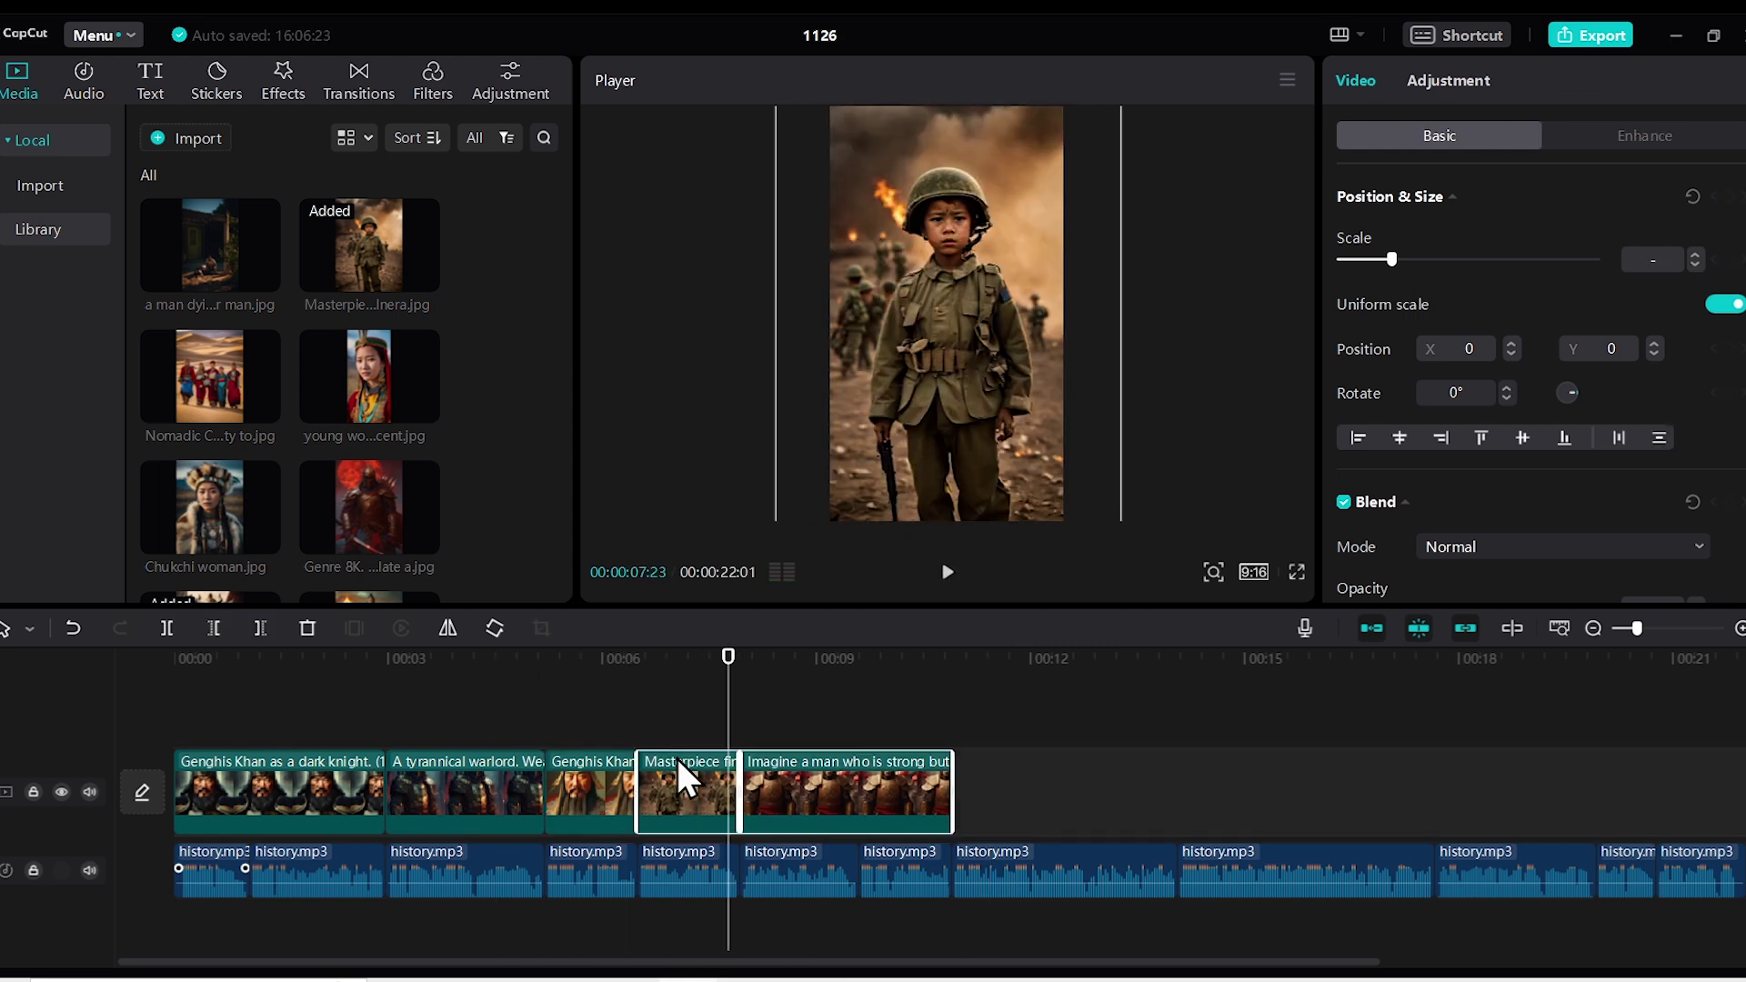
- Insert the dying man image and lengthen the Genghis Khan clip to about 3 seconds
{"action": "left_click_drag", "start_coordinate": [209, 245], "coordinate": [741, 748]}
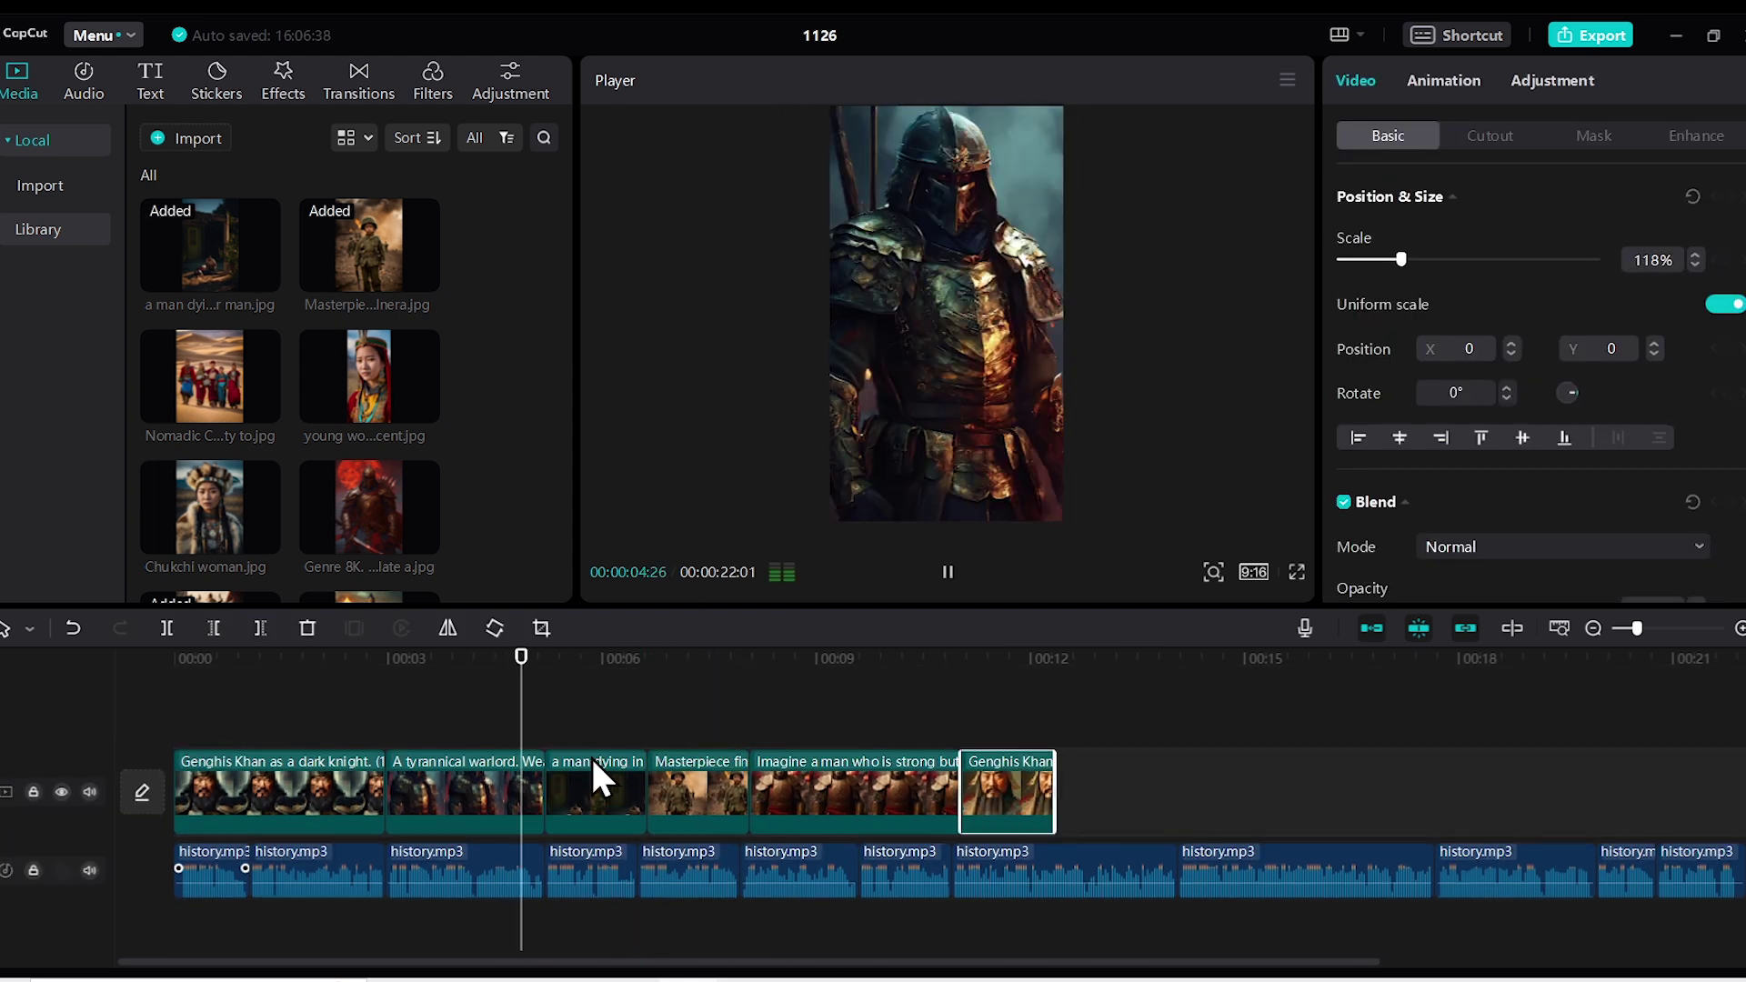
{"action": "left_click_drag", "start_coordinate": [1051, 790], "coordinate": [1173, 789]}
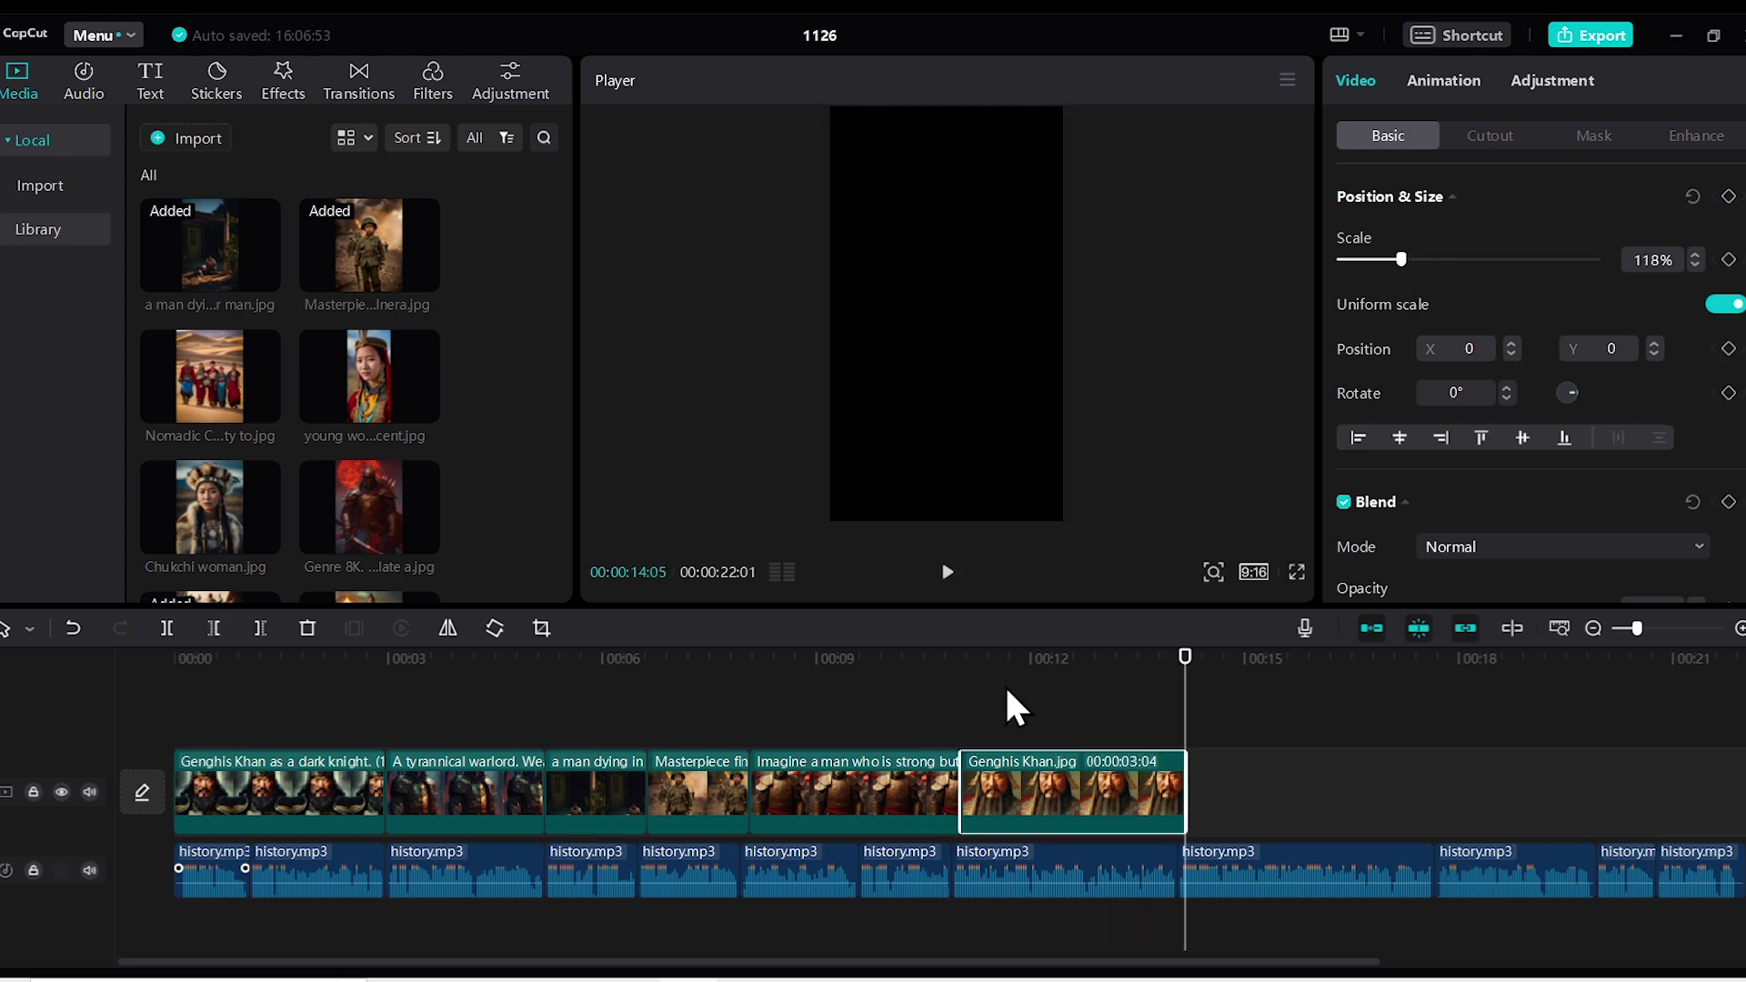
{"action": "left_click", "coordinate": [889, 795]}
{"action": "key", "text": "space"}
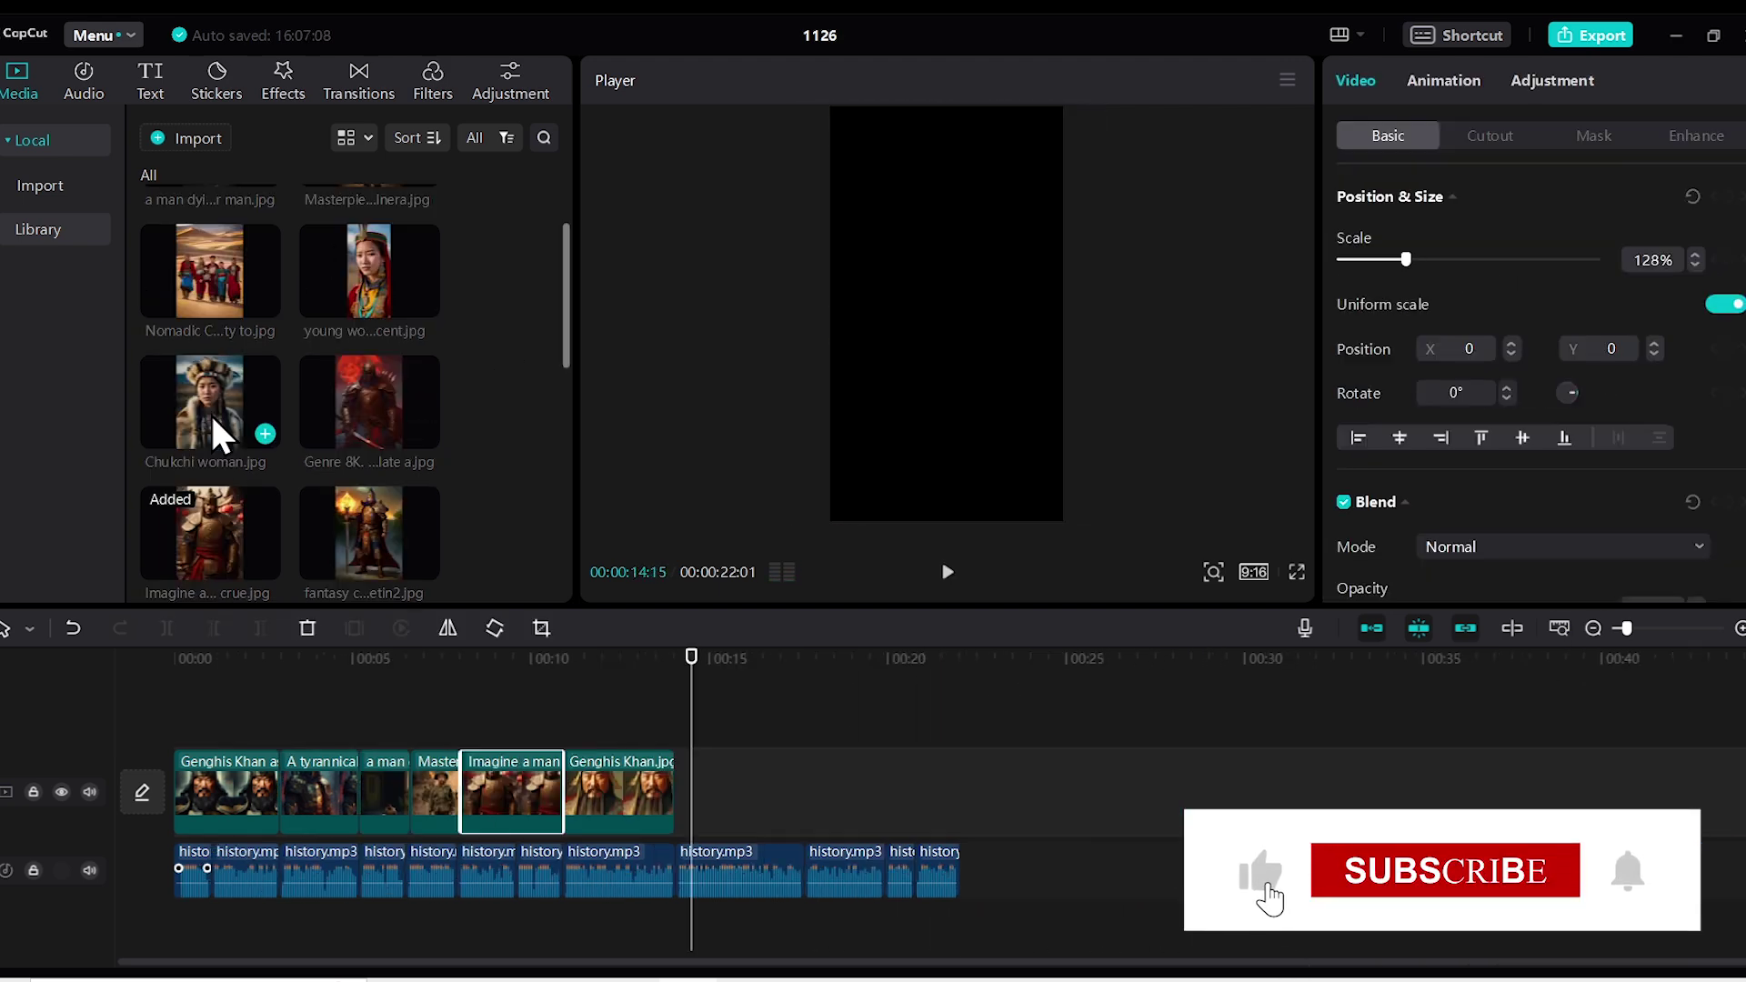
- Add the Genre 8K and Nomadic Culture images, trim Genre 8K, and preview from the start
{"action": "left_click", "coordinate": [427, 437]}
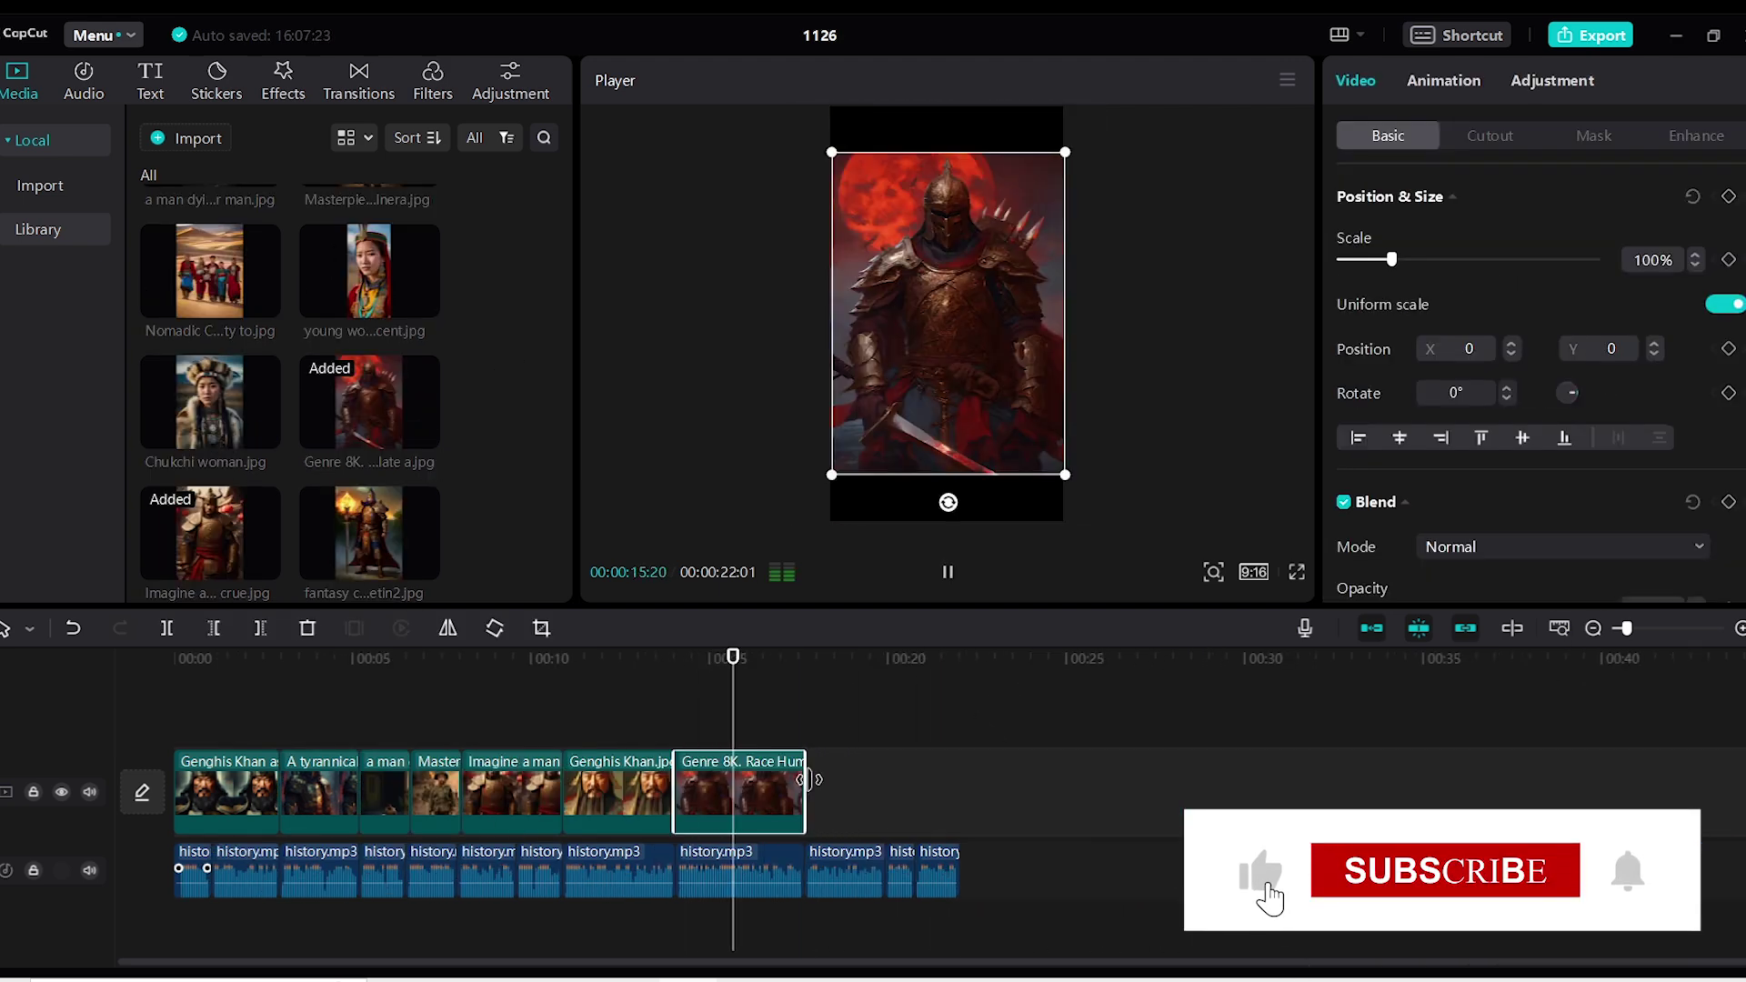
{"action": "left_click_drag", "start_coordinate": [209, 271], "coordinate": [739, 791]}
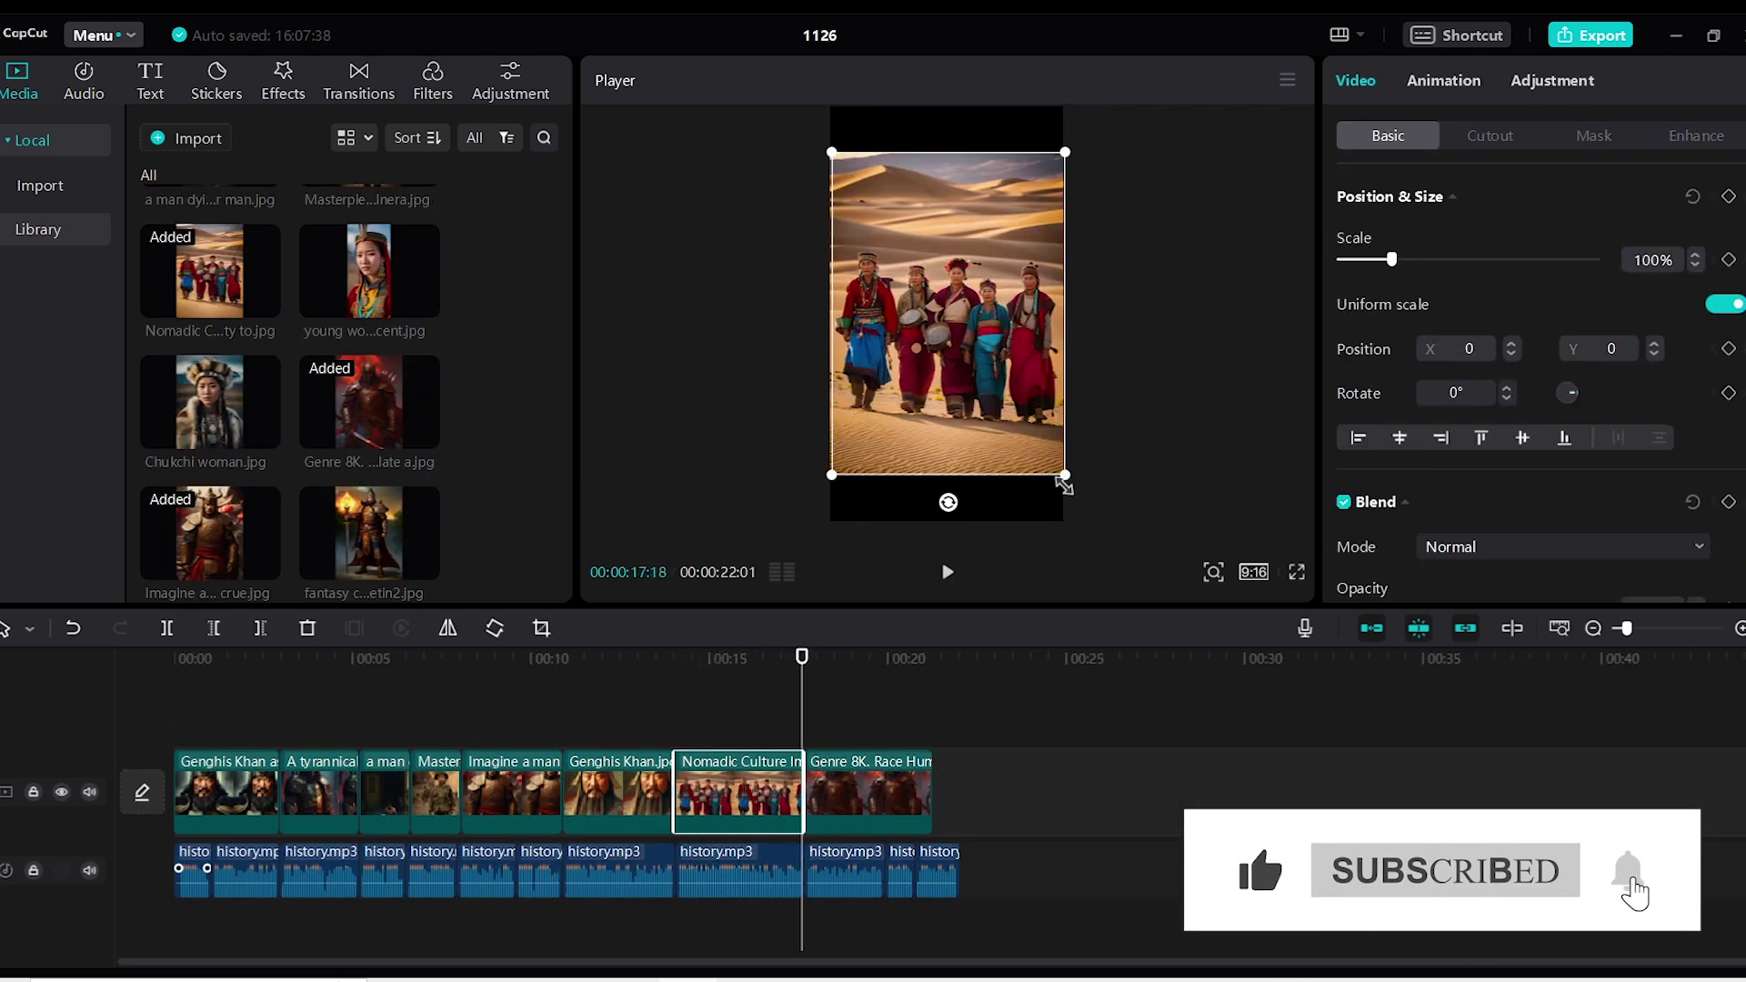
{"action": "key", "text": "space"}
{"action": "left_click_drag", "start_coordinate": [930, 791], "coordinate": [892, 803]}
{"action": "left_click", "coordinate": [823, 709]}
{"action": "scroll", "coordinate": [269, 368], "scroll_direction": "down", "scroll_amount": 3}
{"action": "key", "text": "space"}
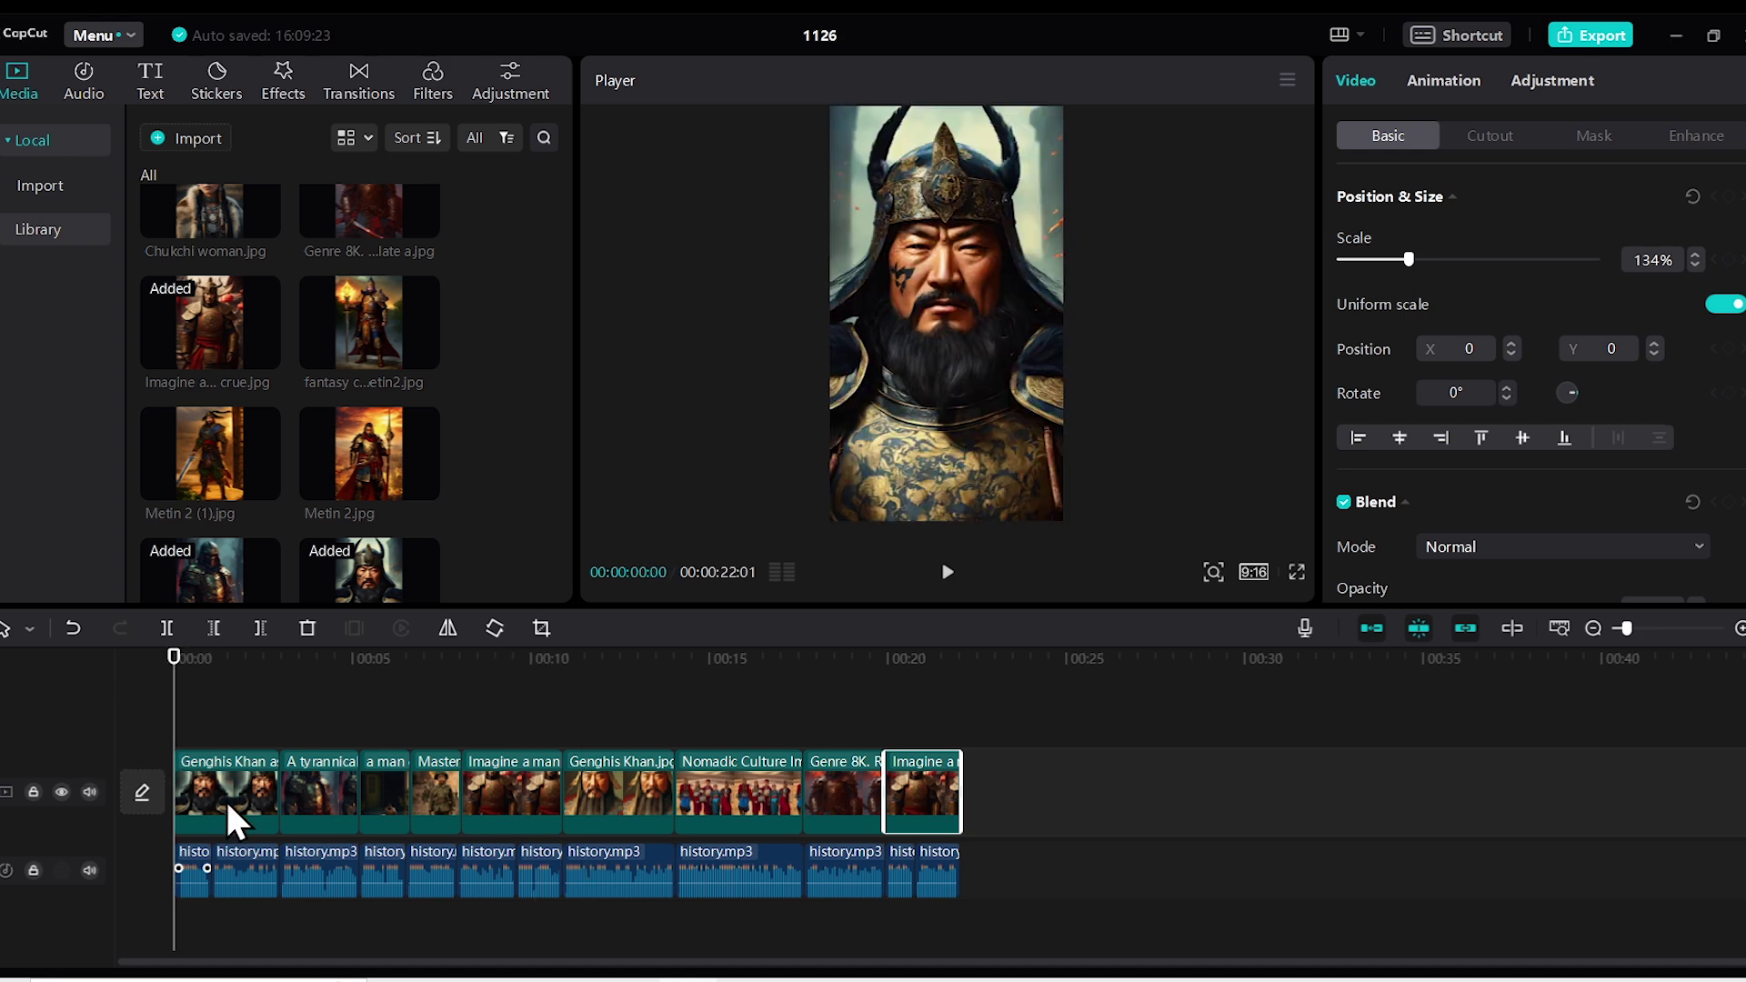
- Give the dark knight clip a 3.0s Shake 3 entrance and mute the voiceover track
{"action": "left_click", "coordinate": [1454, 83]}
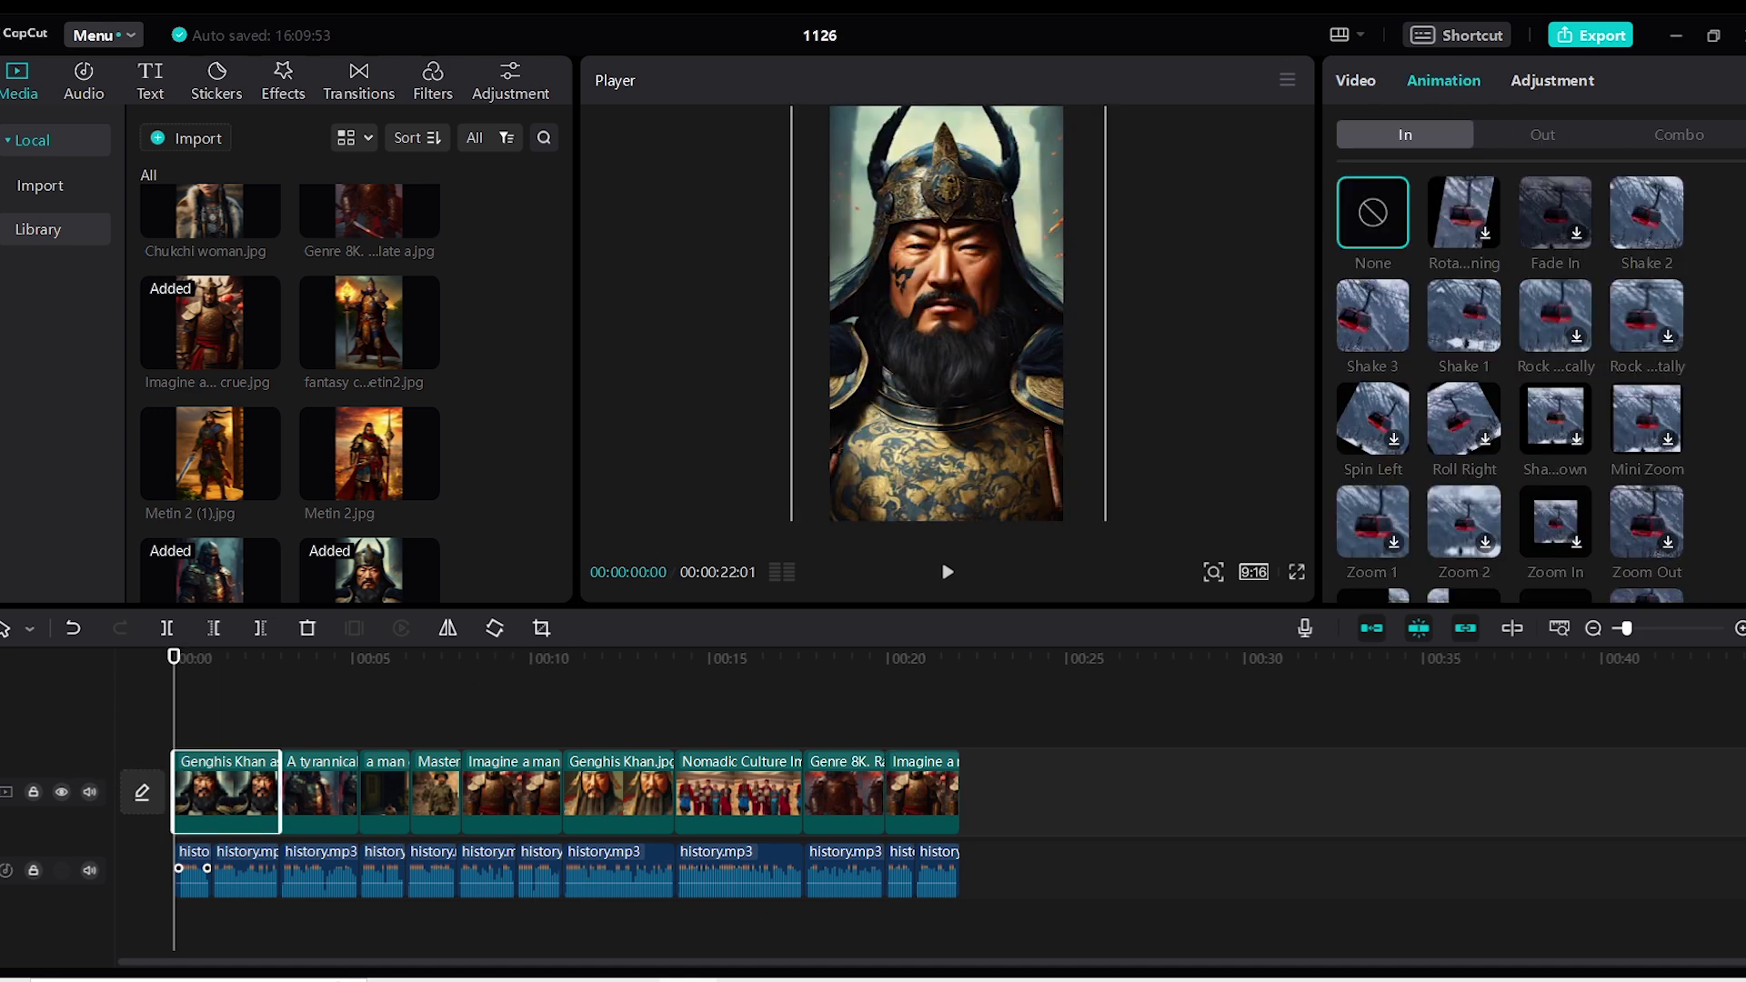
{"action": "left_click", "coordinate": [1383, 309]}
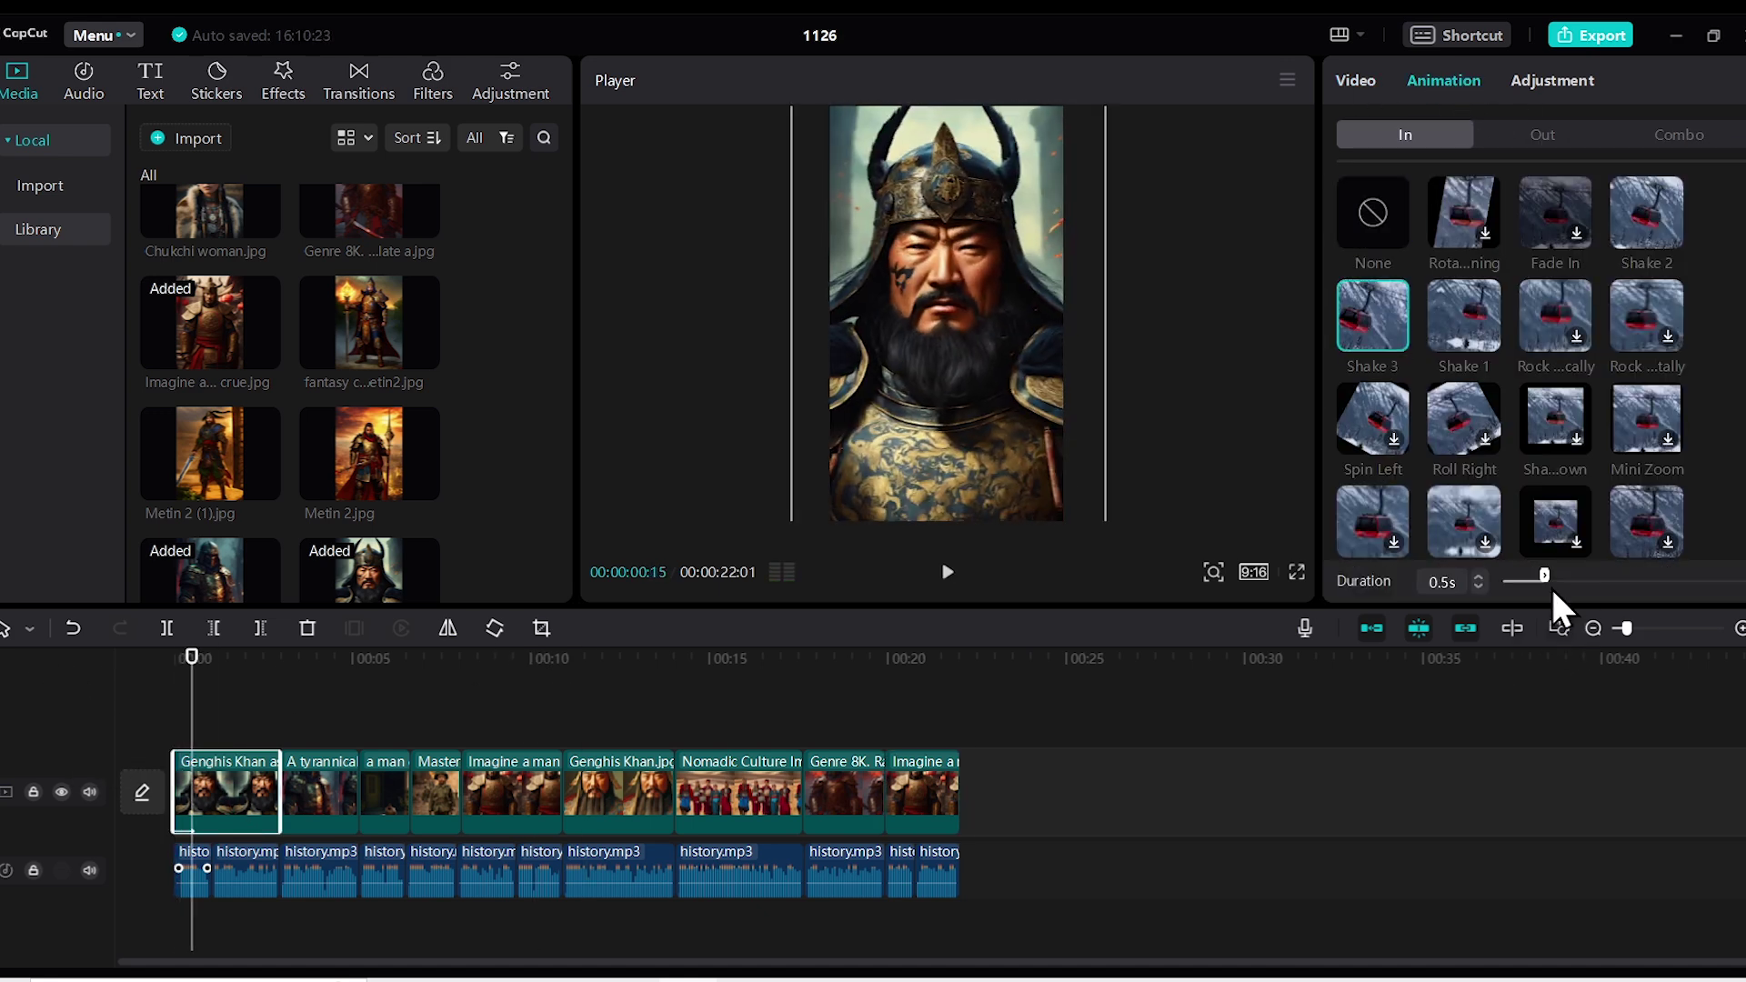
{"action": "left_click_drag", "start_coordinate": [1545, 575], "coordinate": [1739, 578]}
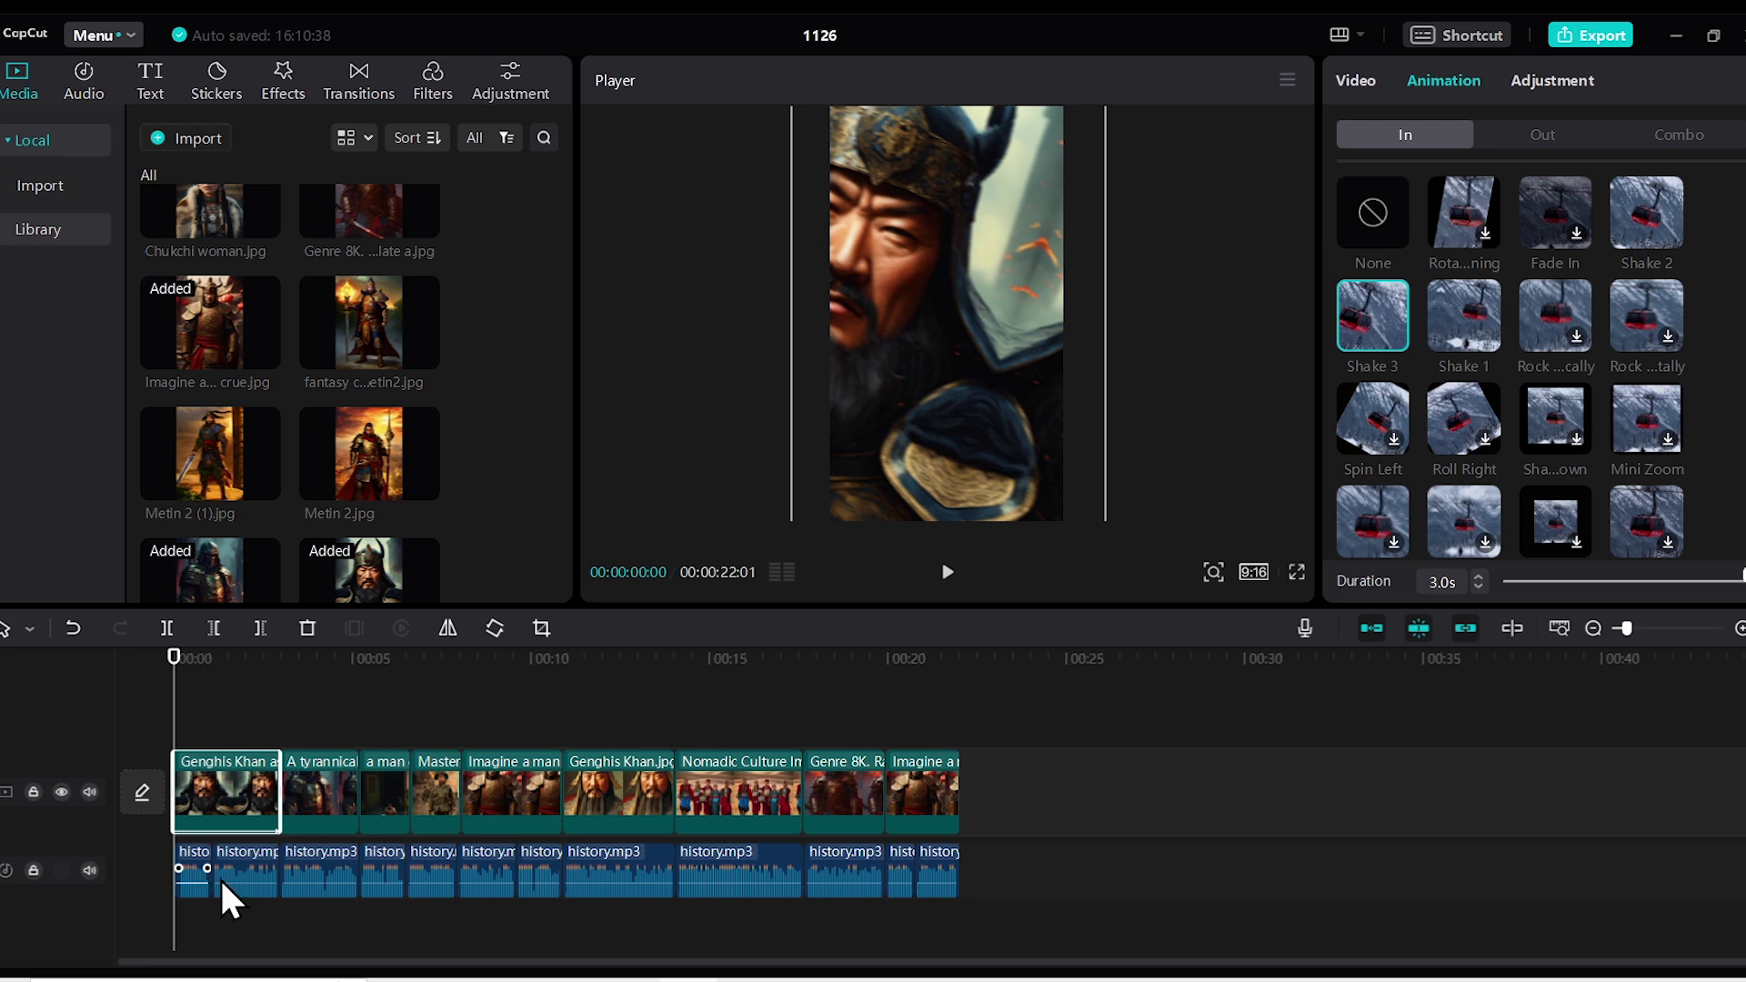
{"action": "left_click", "coordinate": [89, 870]}
{"action": "left_click_drag", "start_coordinate": [211, 653], "coordinate": [280, 710]}
- Insert the Camera 'Right' transition between the dark knight and tyrannical warlord clips
{"action": "left_click", "coordinate": [364, 75]}
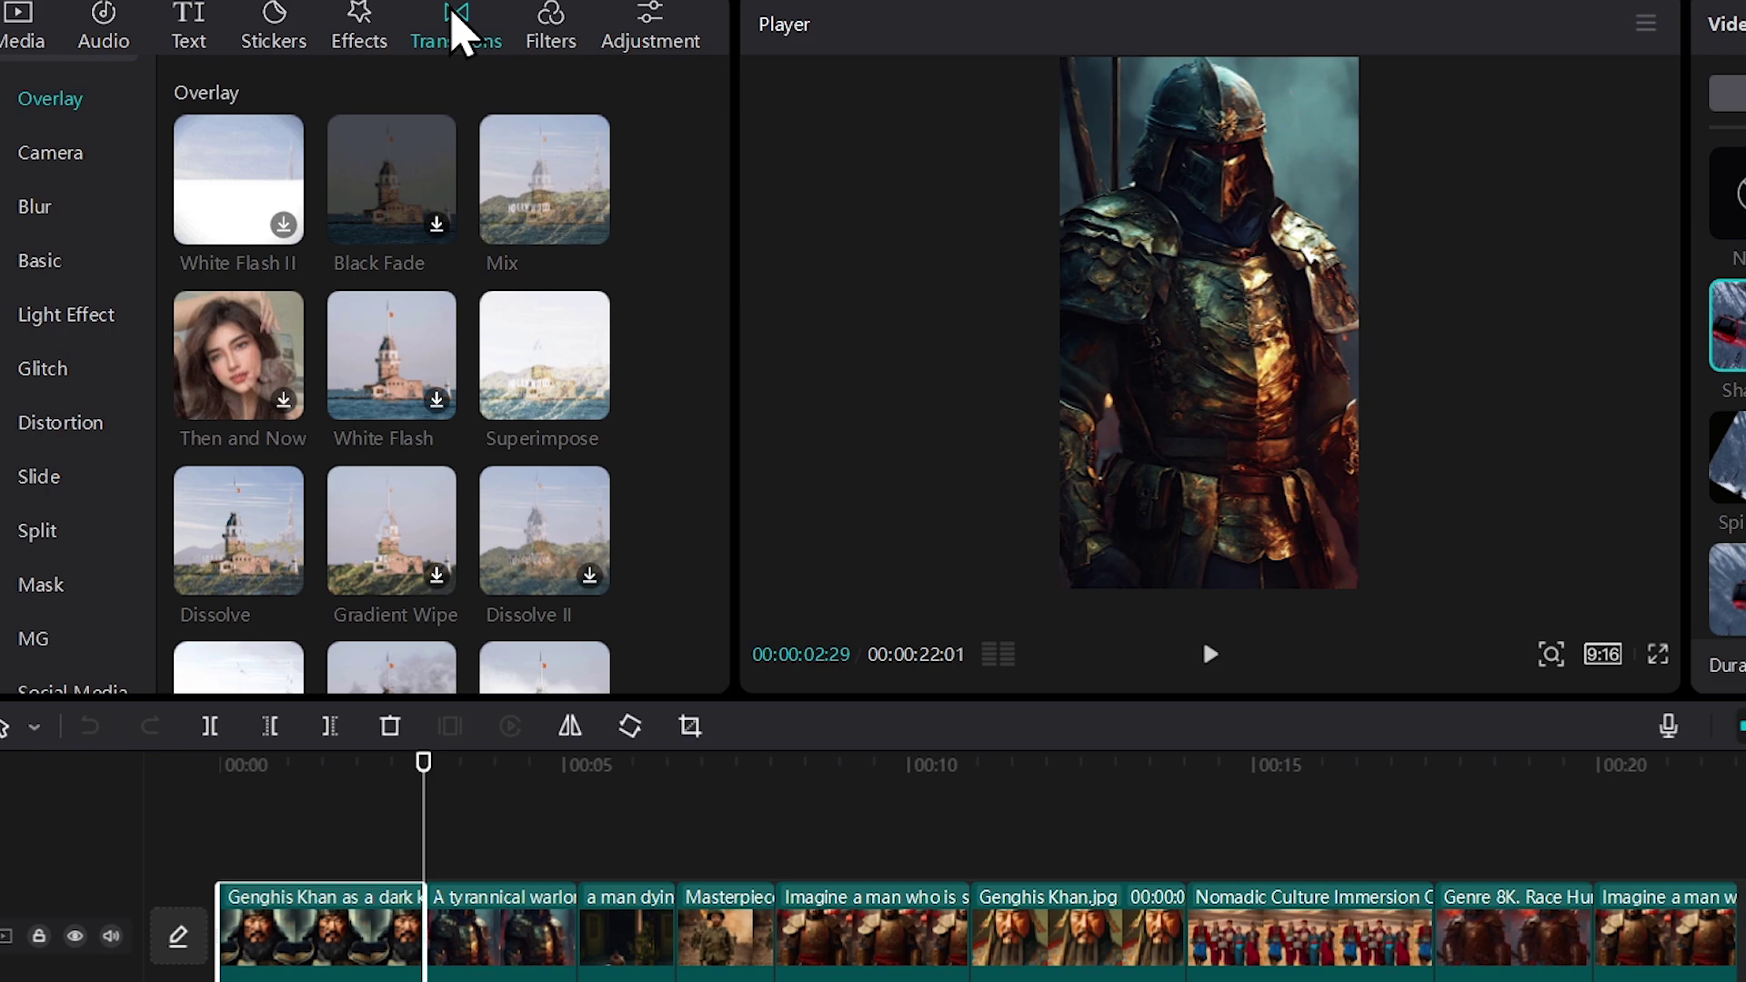
{"action": "scroll", "coordinate": [262, 484], "scroll_direction": "down", "scroll_amount": 5}
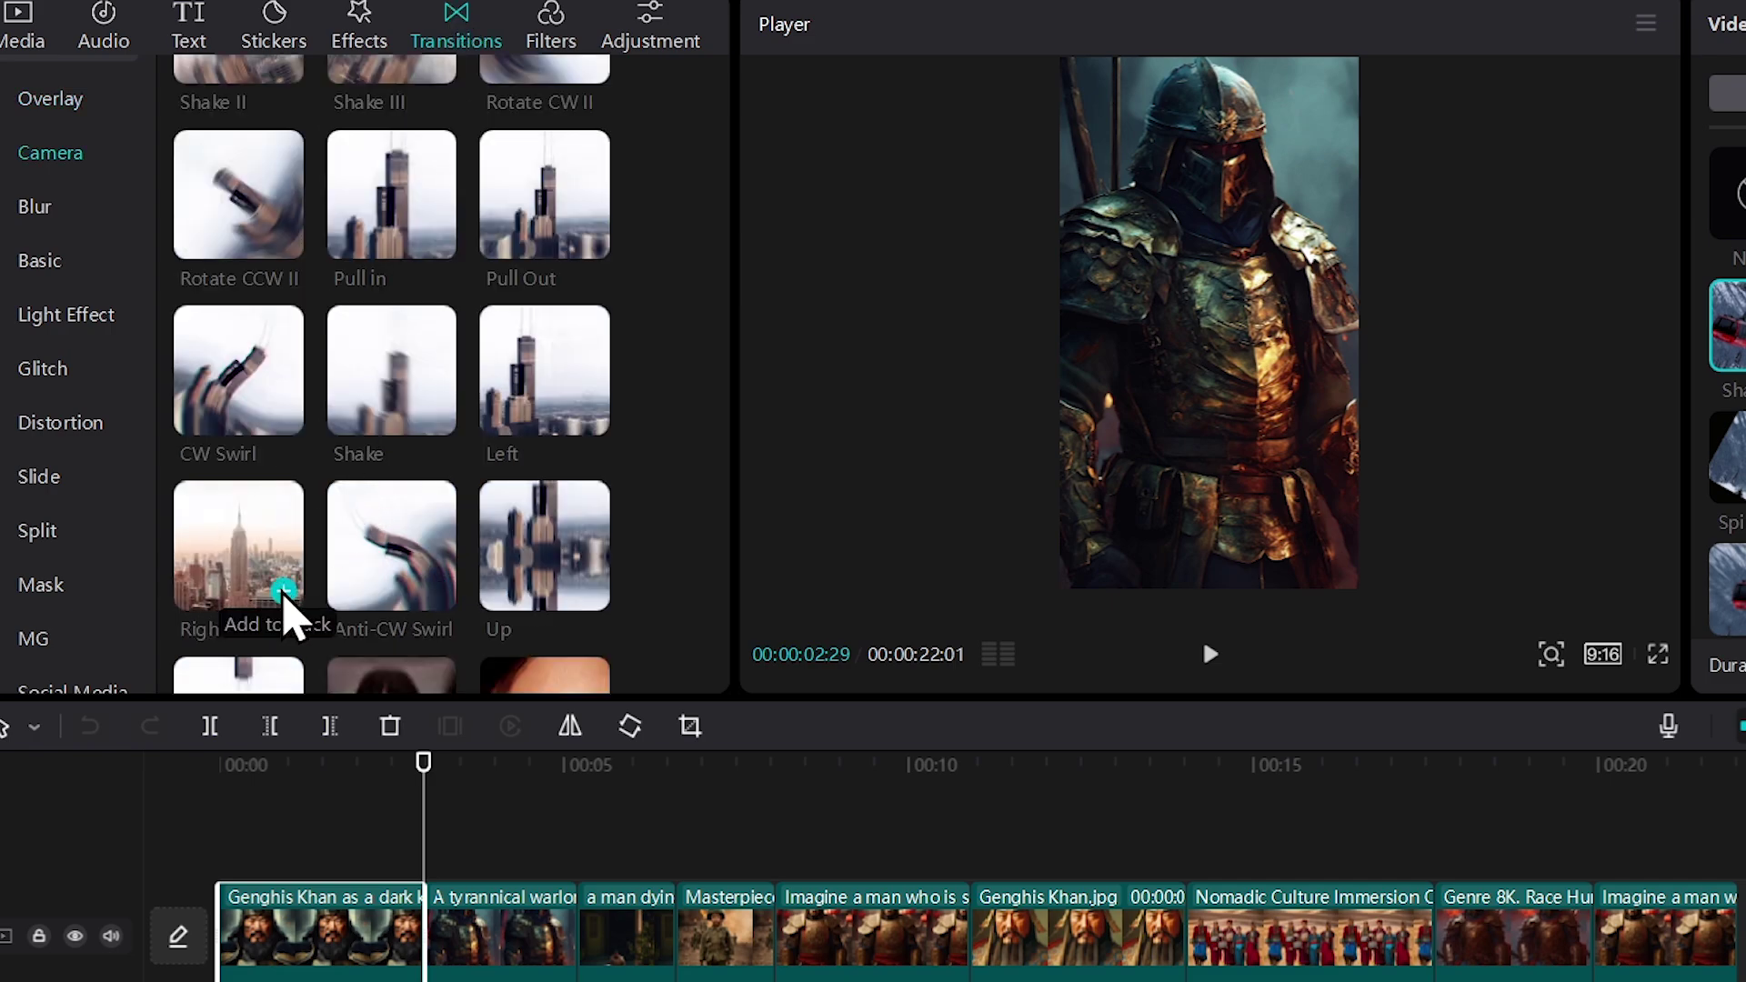
{"action": "left_click", "coordinate": [285, 594]}
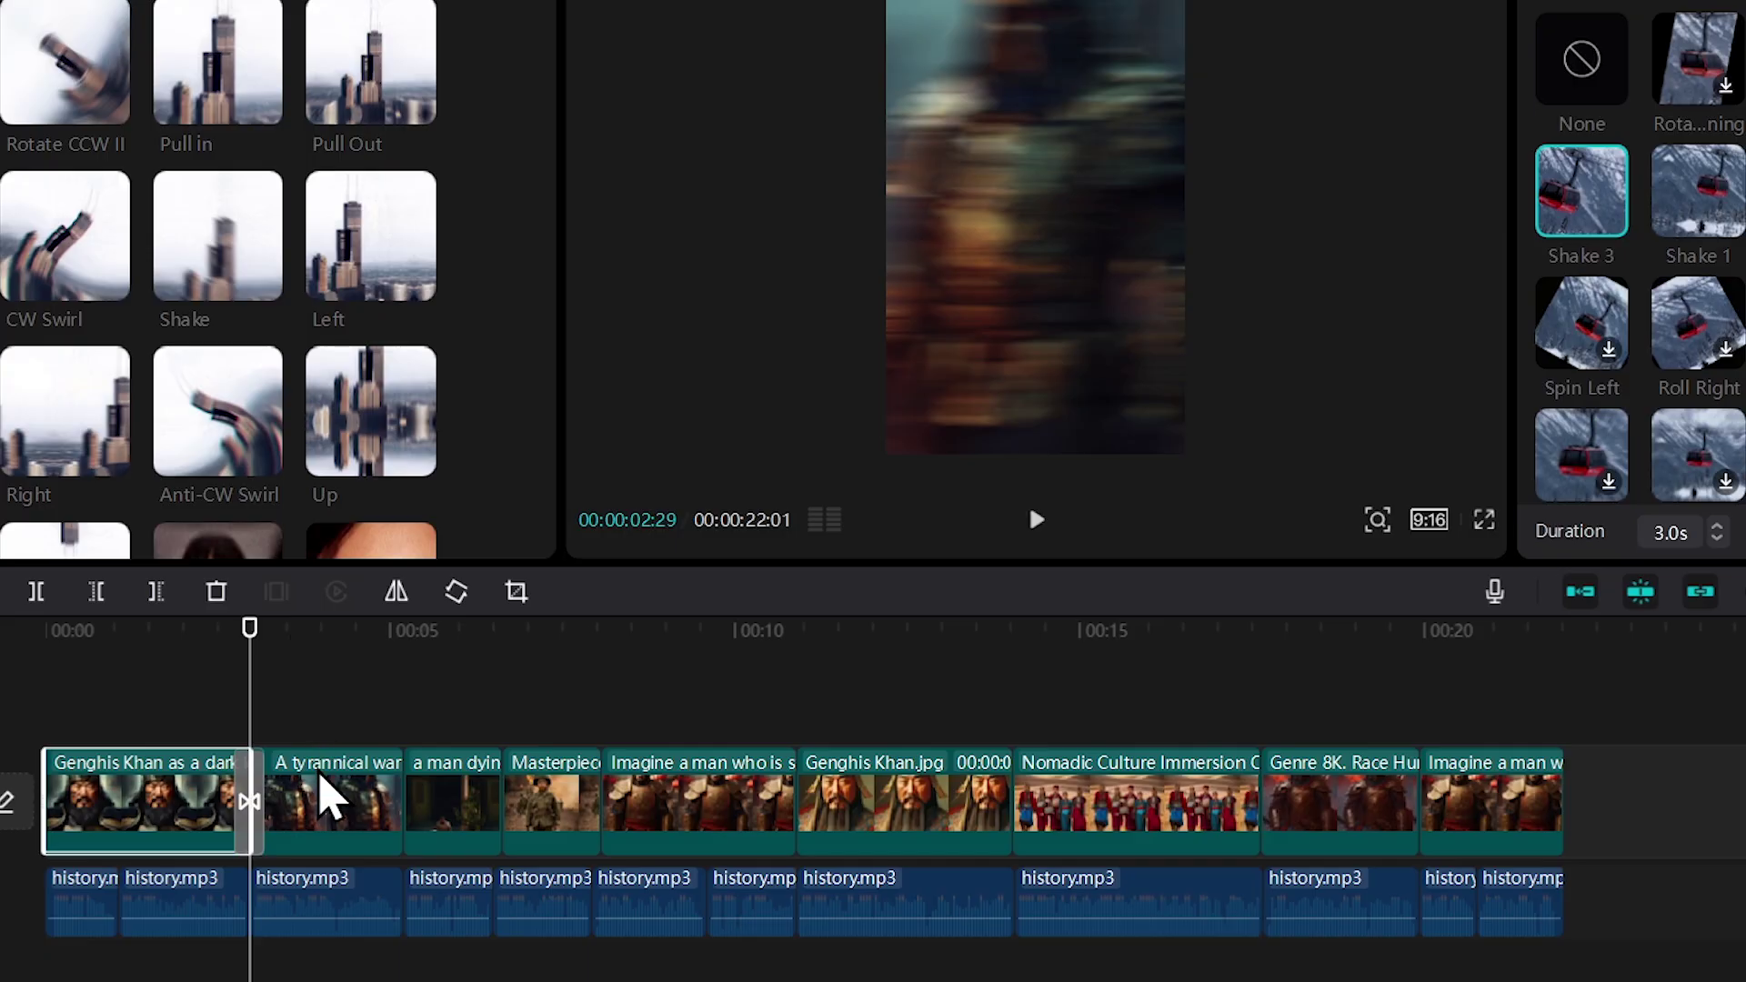
{"action": "left_click", "coordinate": [327, 796]}
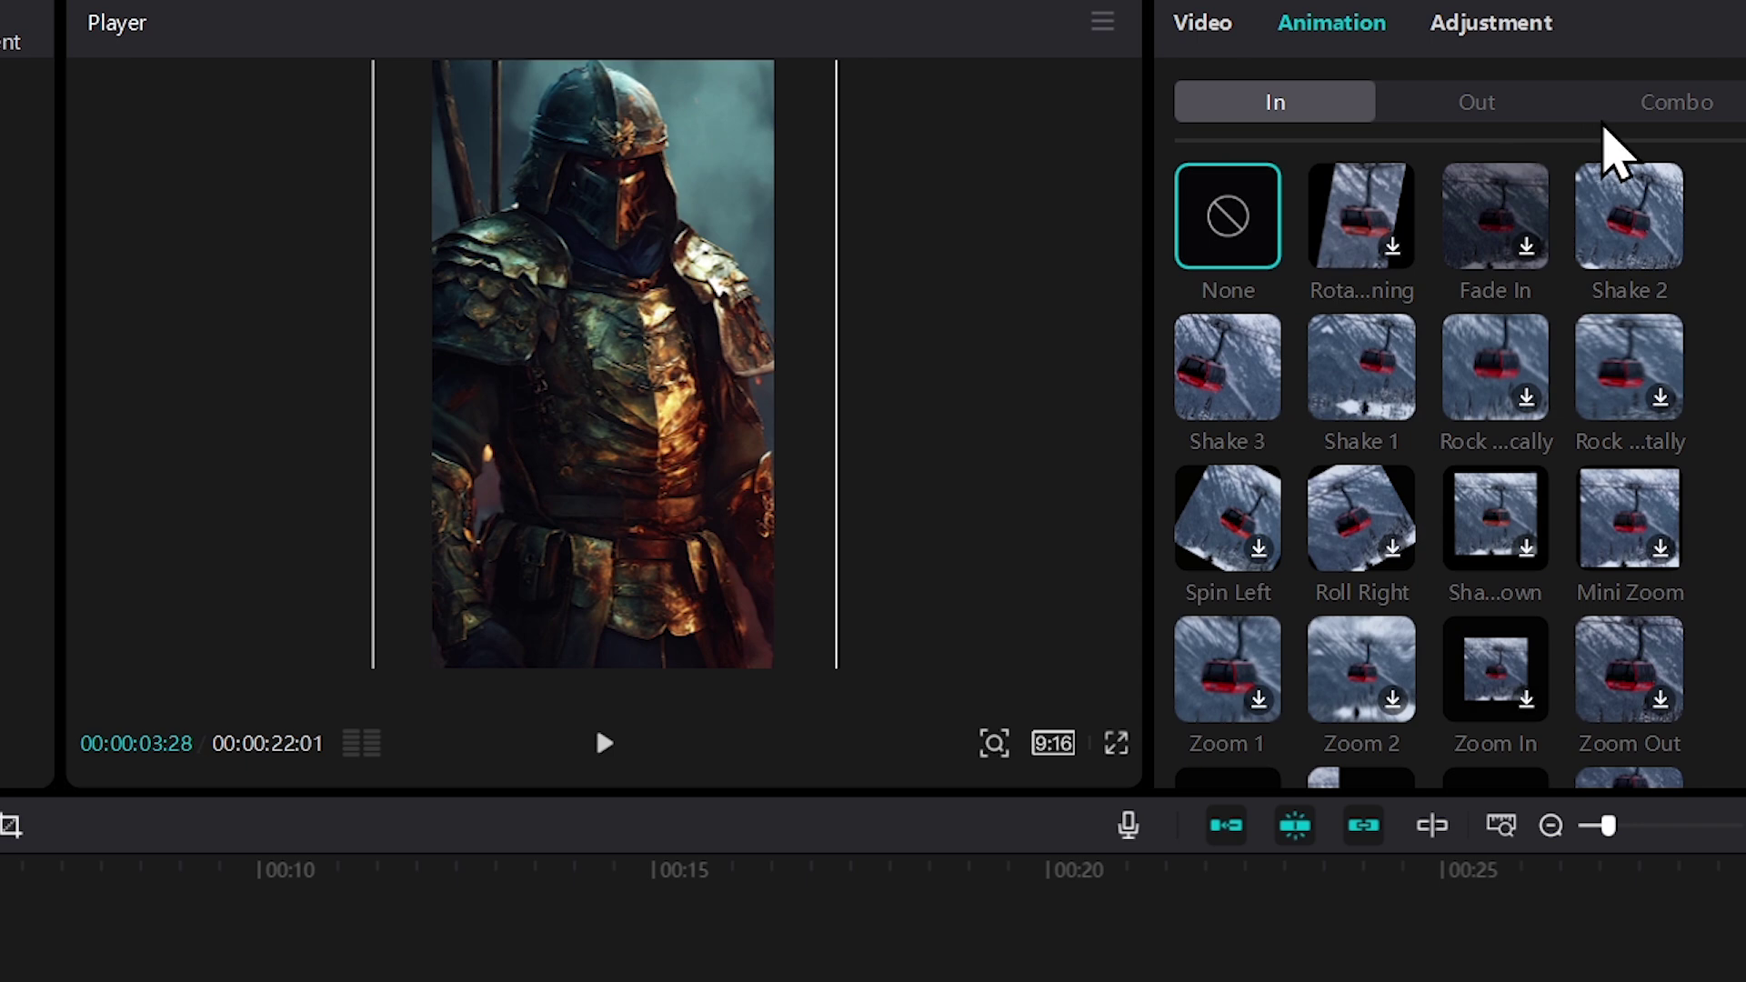
- Apply the Pendulum 2 combo animation to the warlord clip and Pendulum 1 to the dying man clip
{"action": "left_click", "coordinate": [1638, 104]}
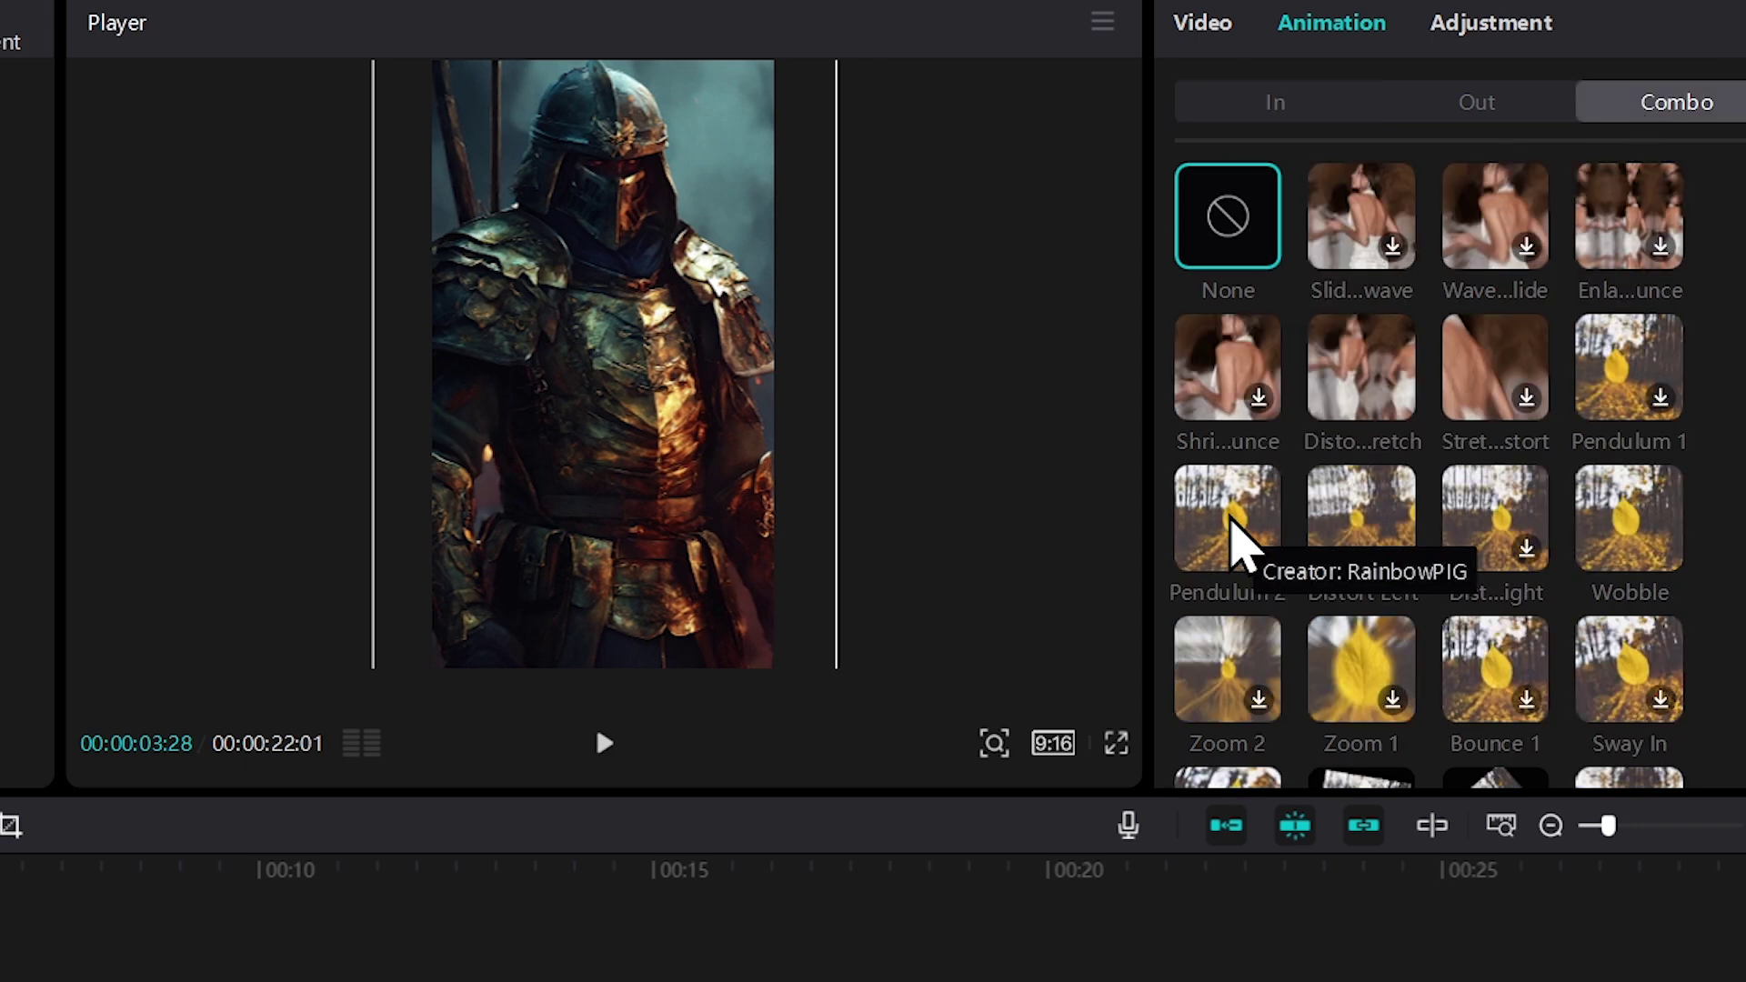
{"action": "left_click", "coordinate": [1239, 537]}
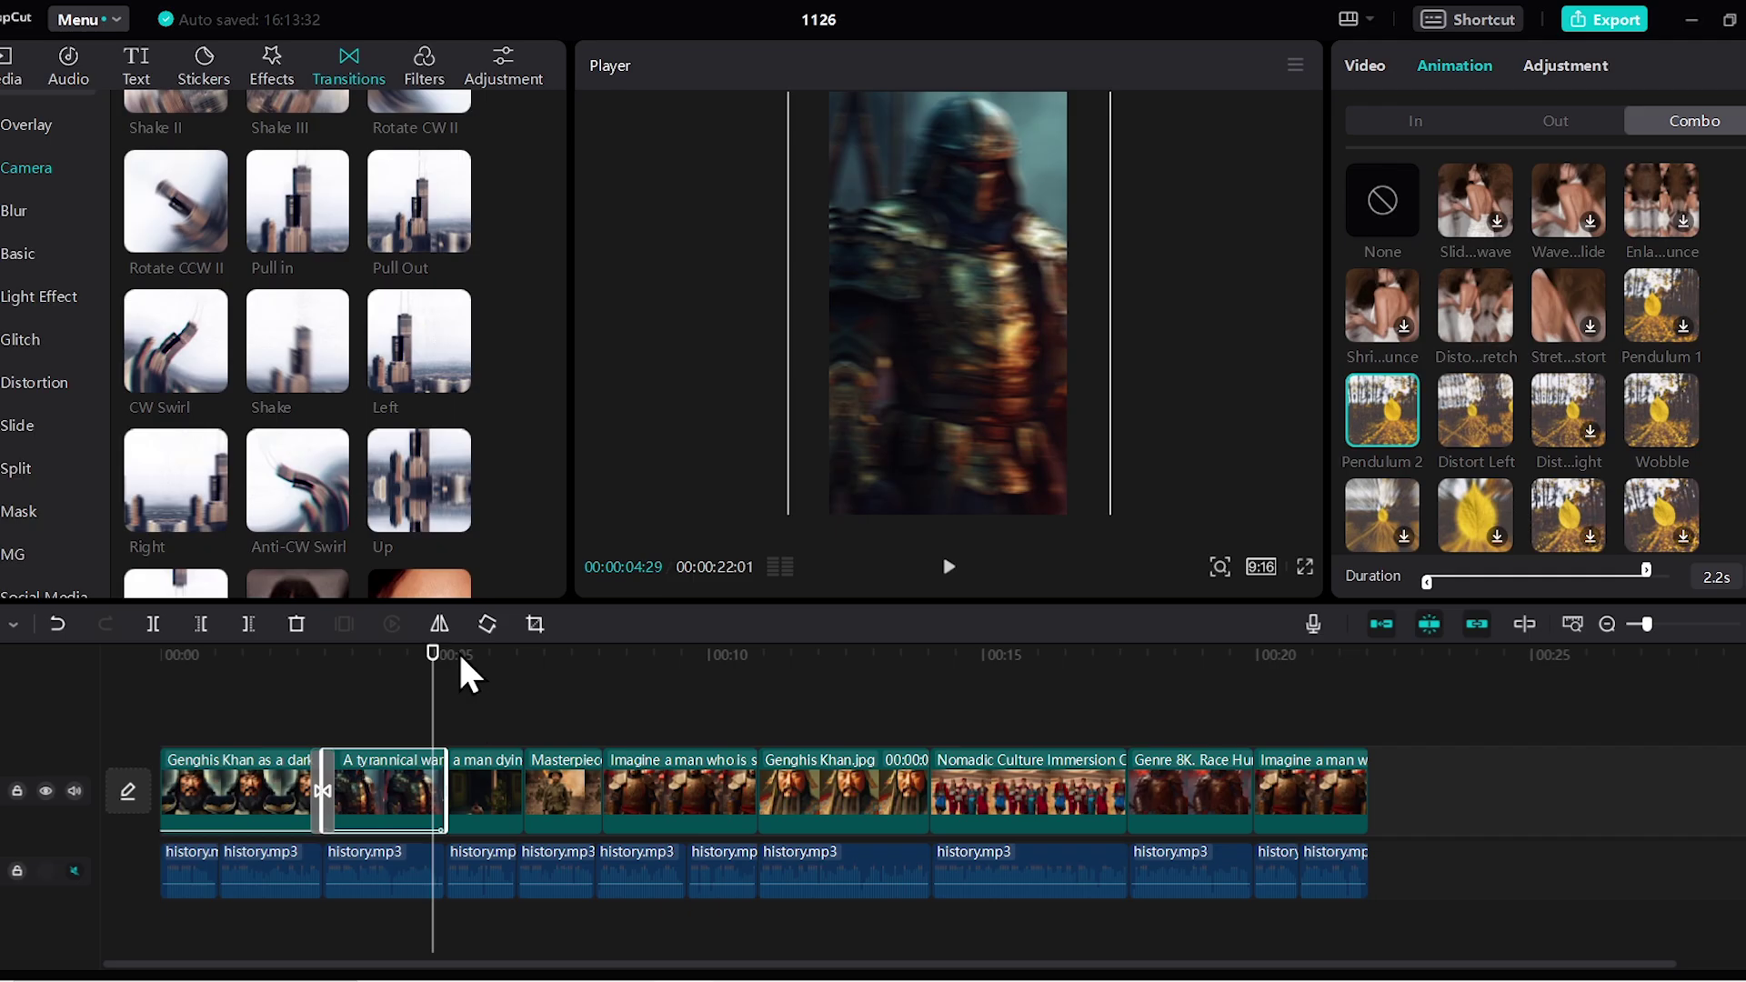
{"action": "left_click", "coordinate": [457, 655]}
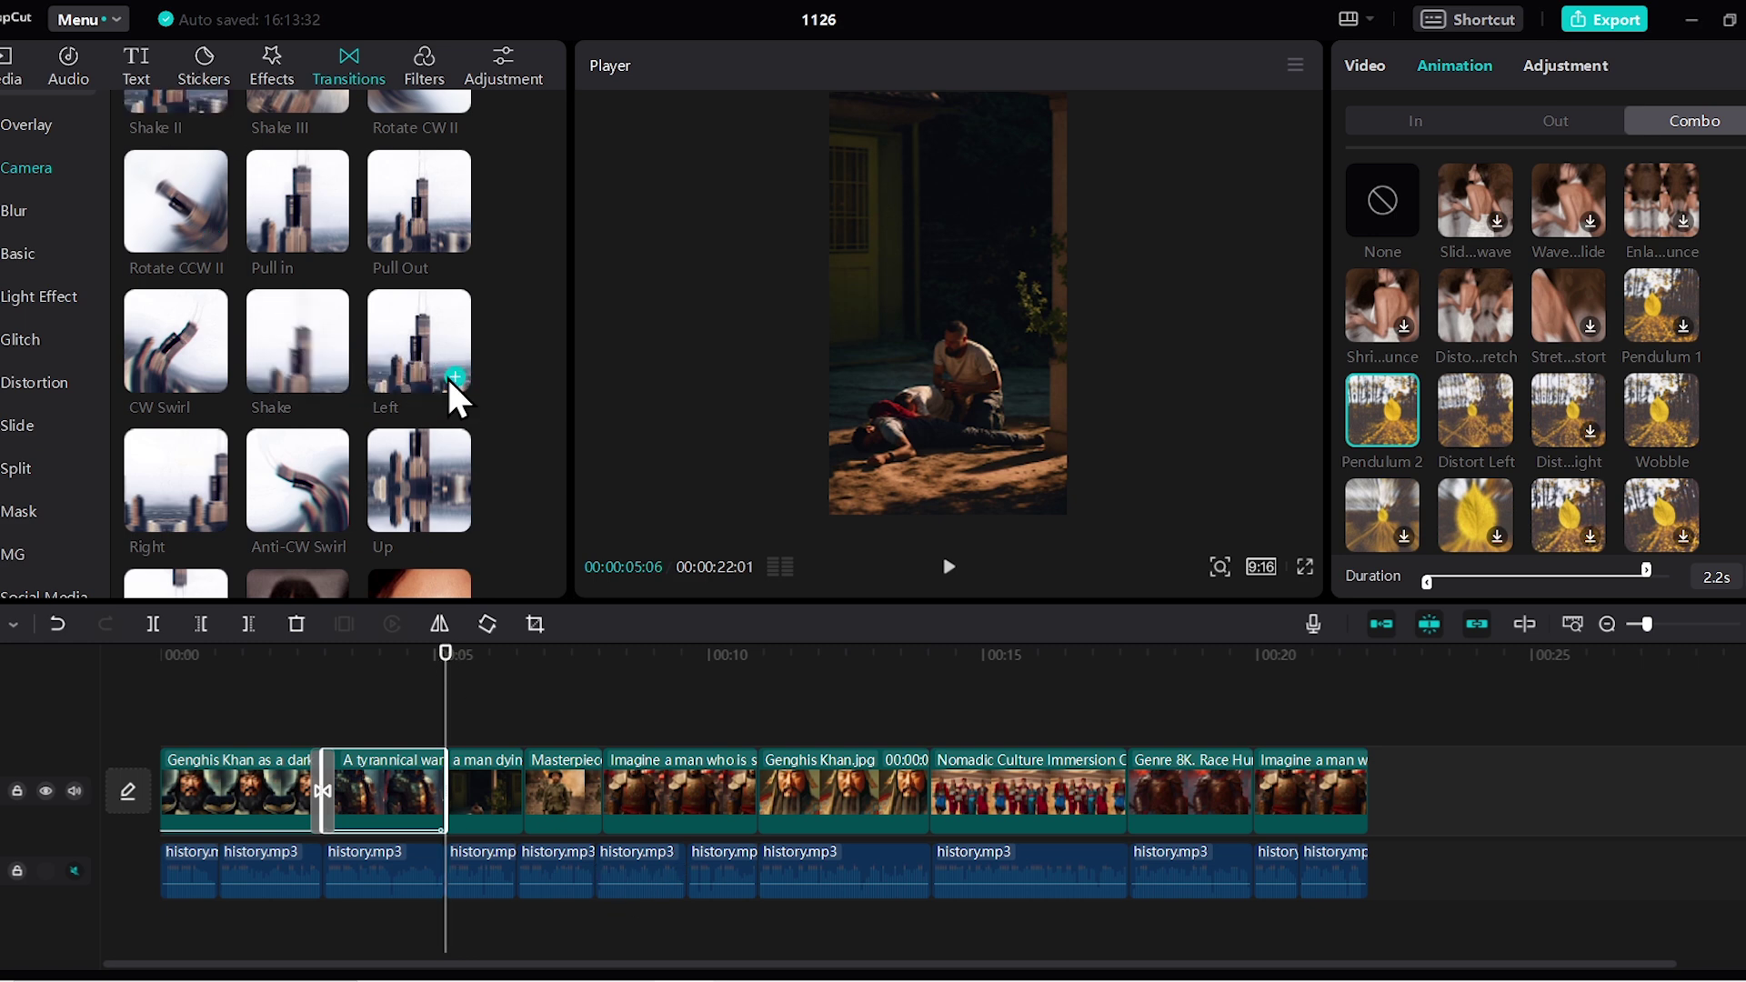
{"action": "left_click", "coordinate": [501, 792]}
{"action": "left_click", "coordinate": [1652, 313]}
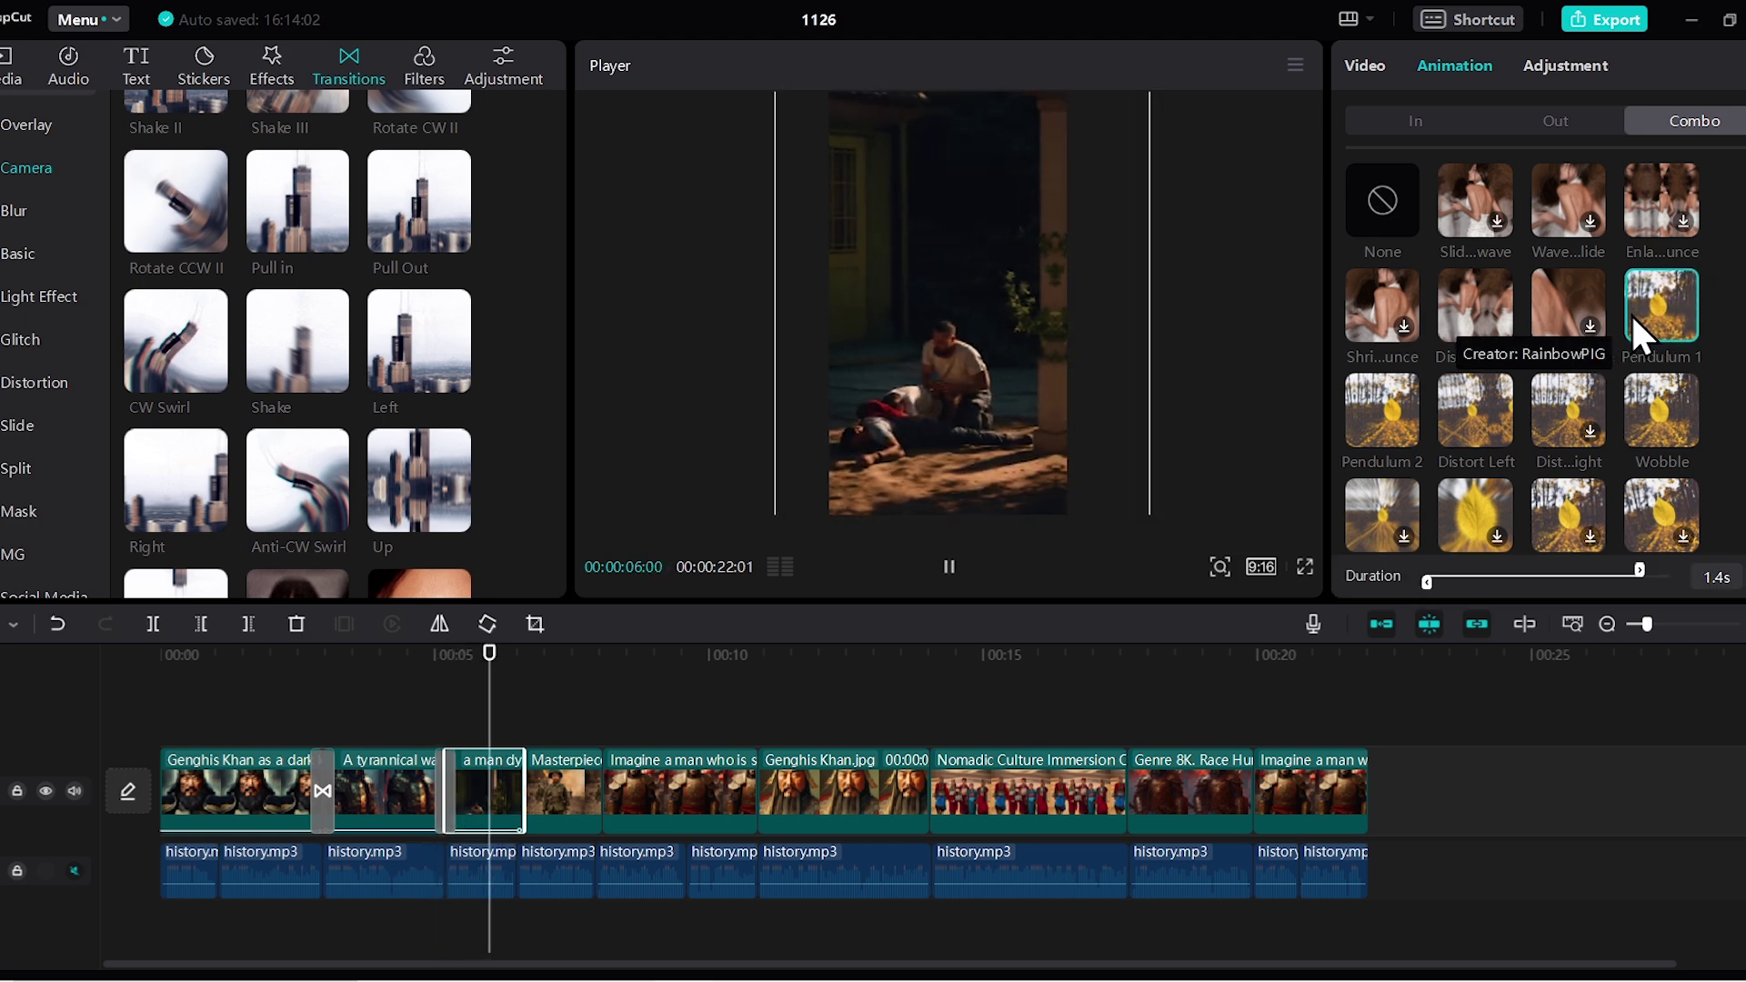
- Add Inhale, Rotate CW II and Rotate CCW II camera transitions at later clip boundaries
{"action": "left_click", "coordinate": [545, 677]}
{"action": "scroll", "coordinate": [226, 399], "scroll_direction": "down", "scroll_amount": 2}
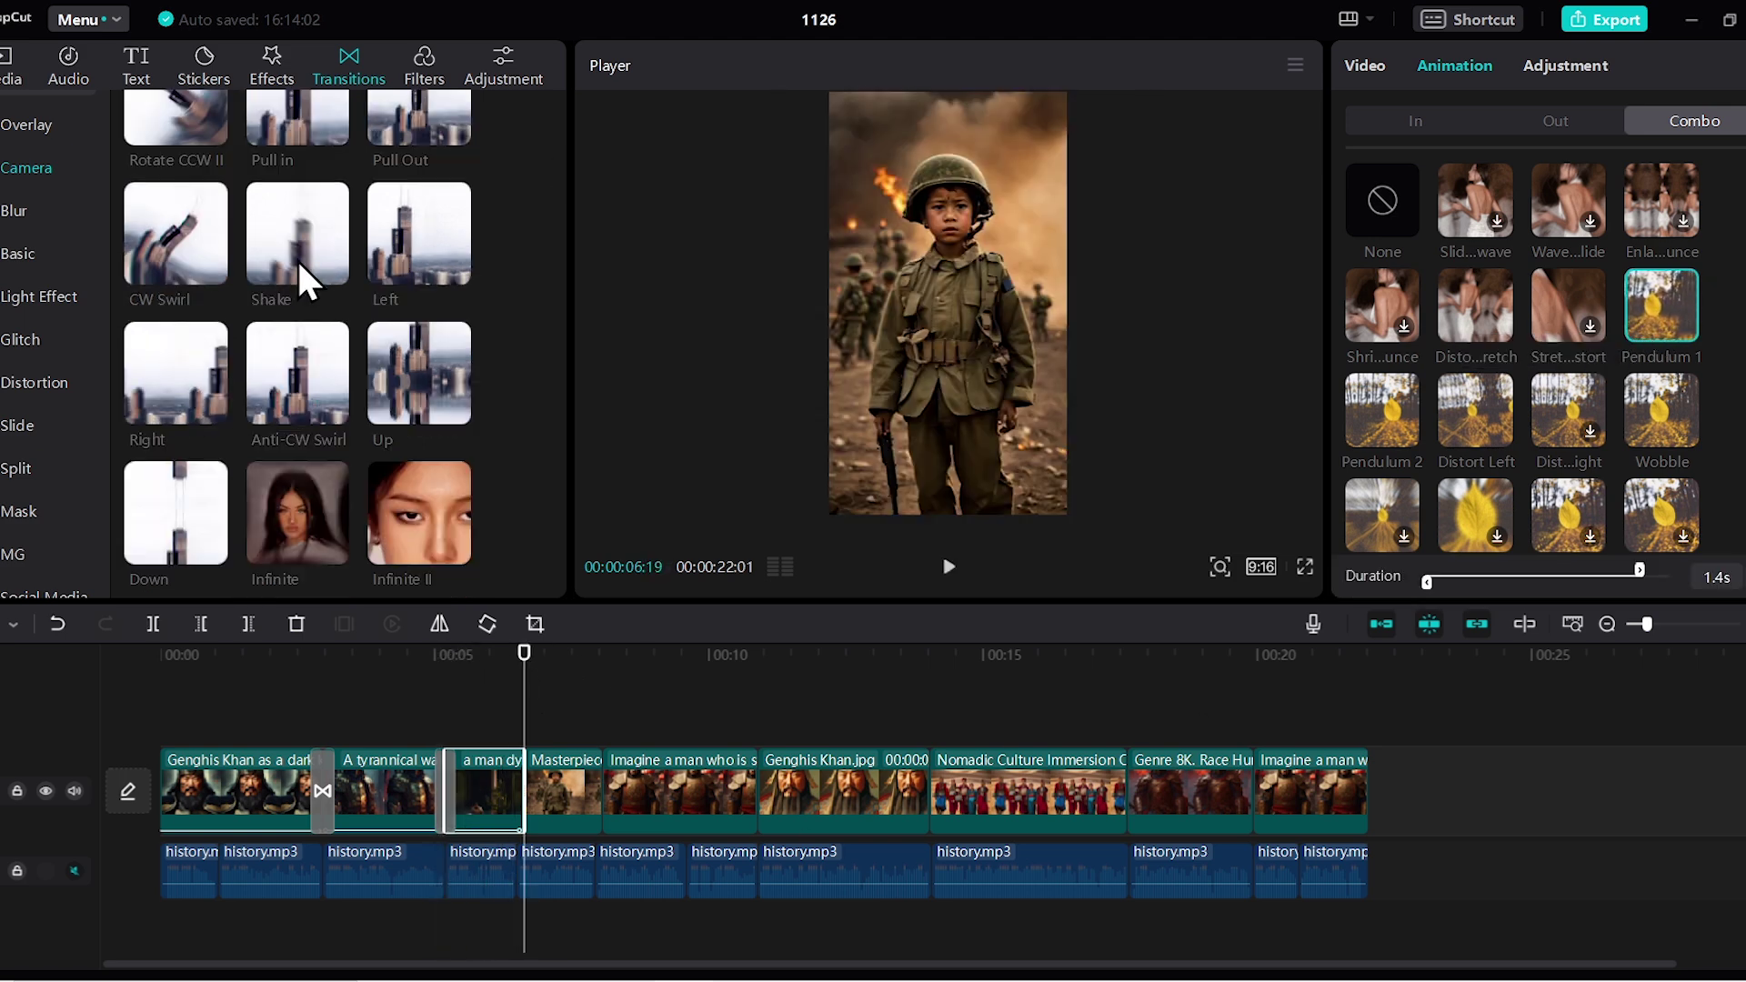
{"action": "left_click", "coordinate": [603, 655]}
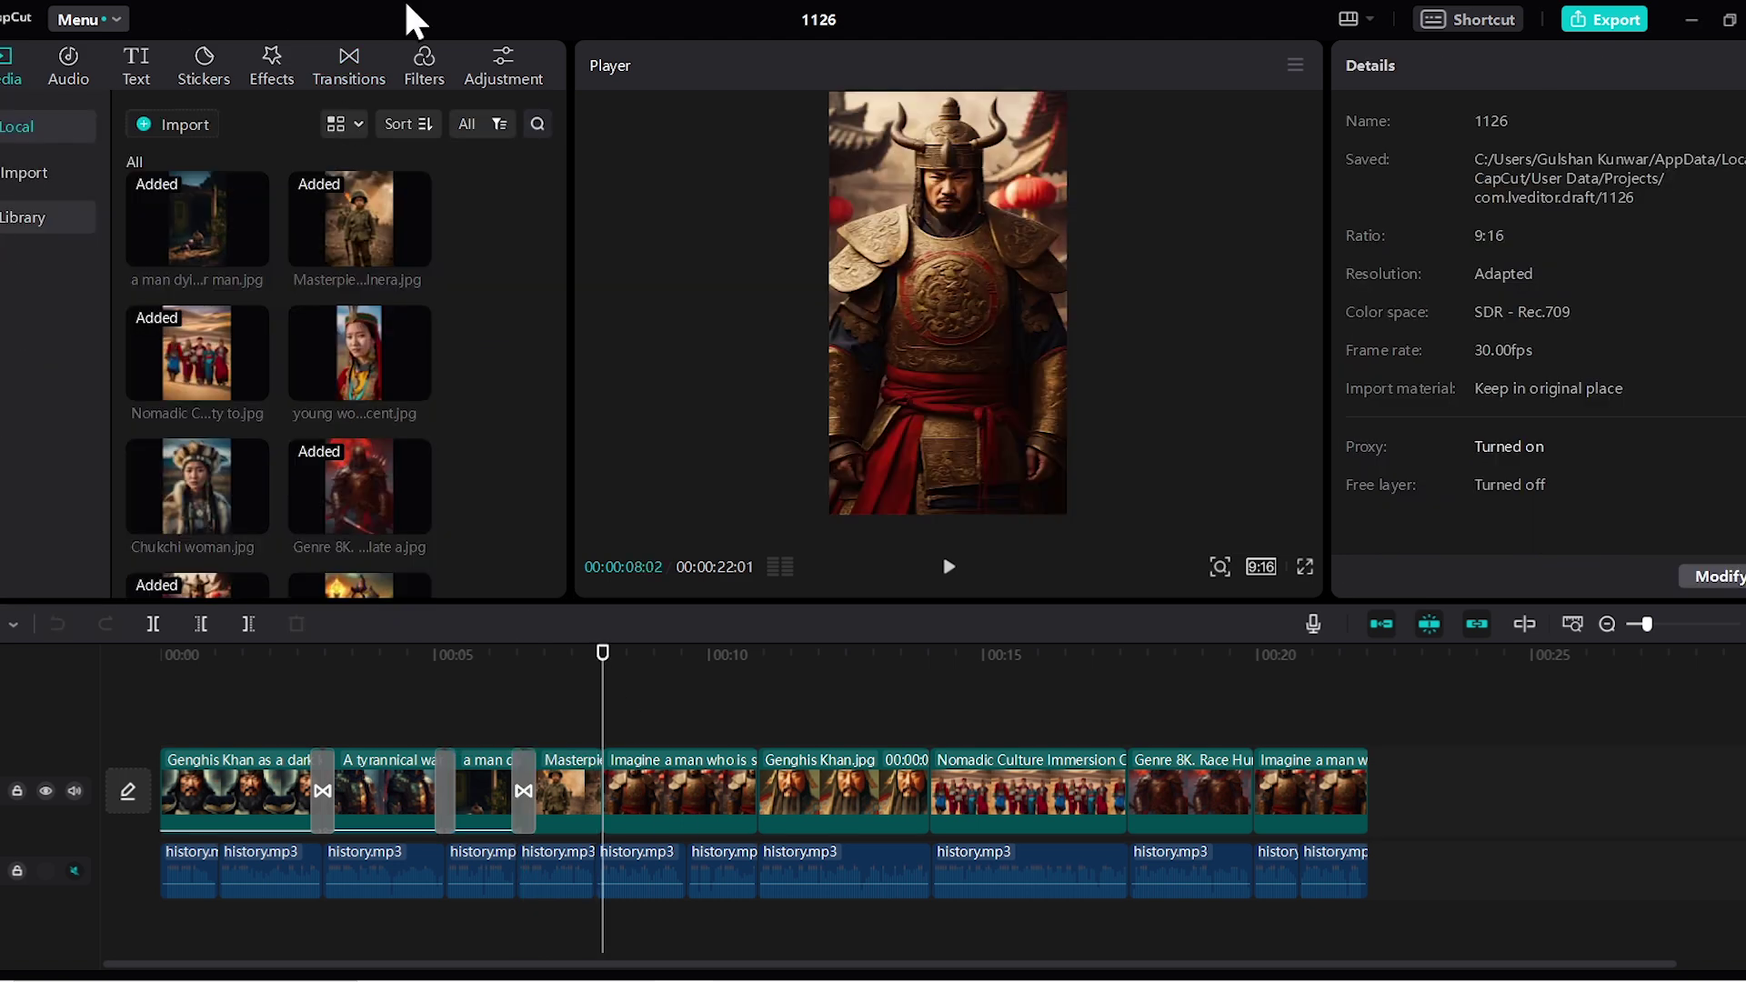
{"action": "left_click", "coordinate": [348, 69]}
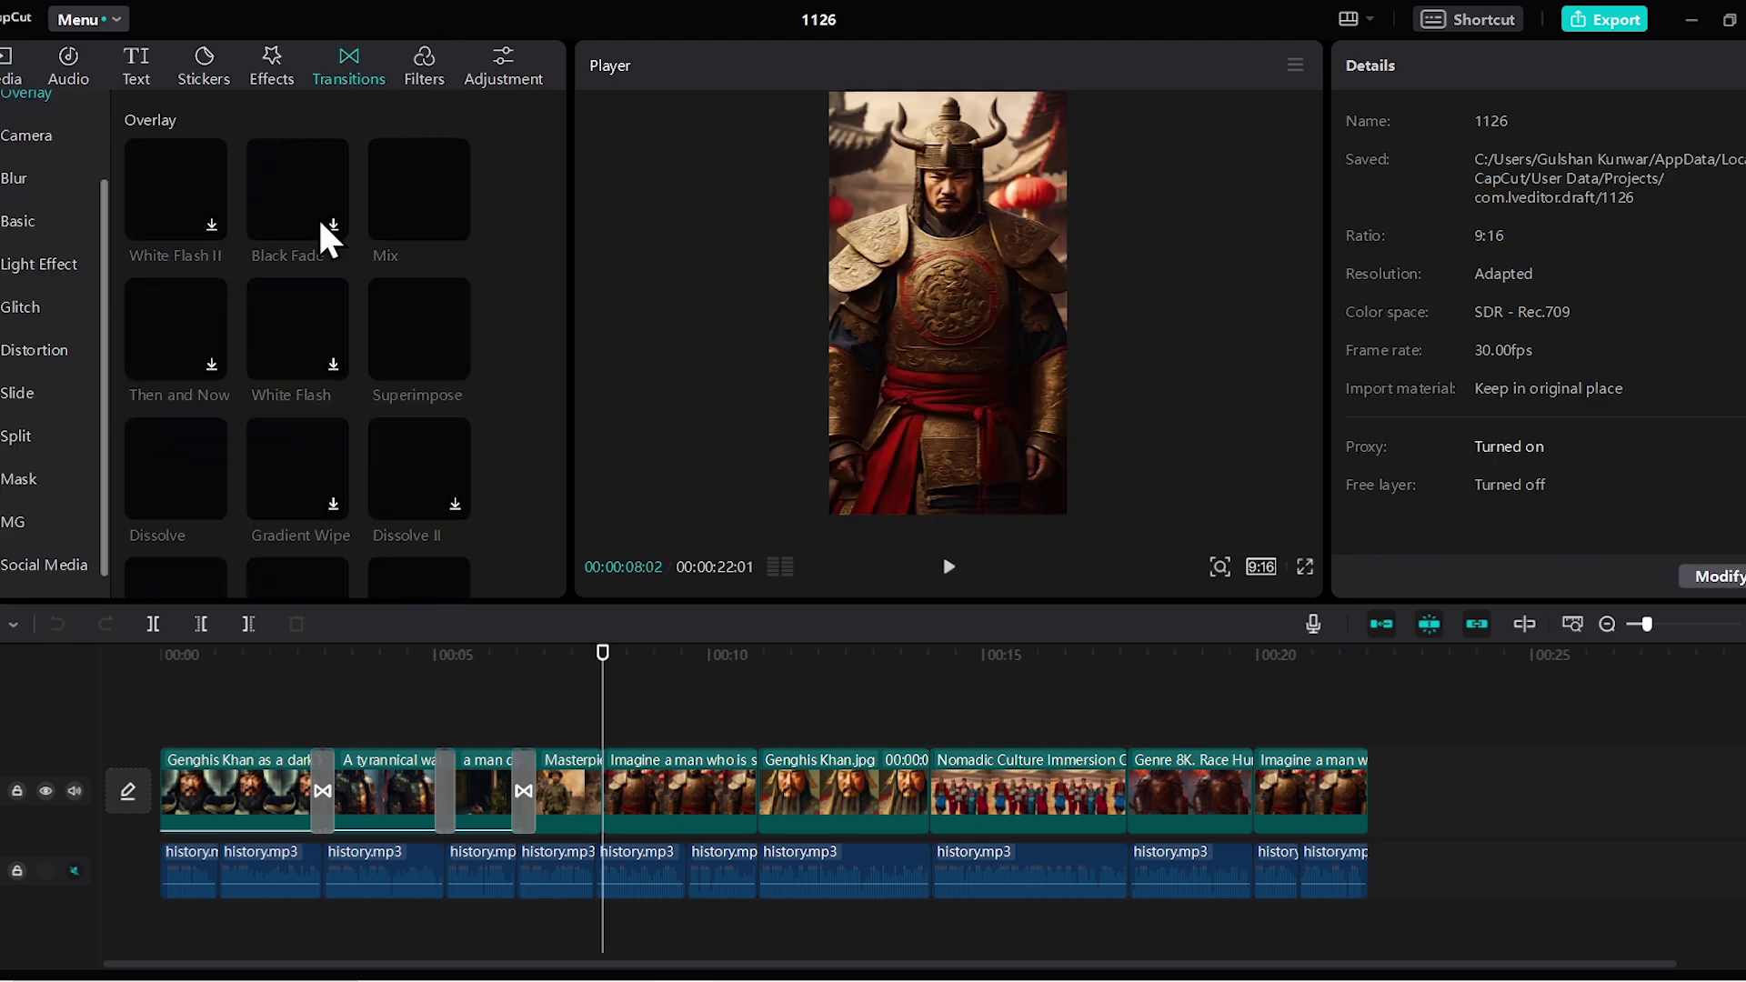
{"action": "scroll", "coordinate": [291, 349], "scroll_direction": "down", "scroll_amount": 4}
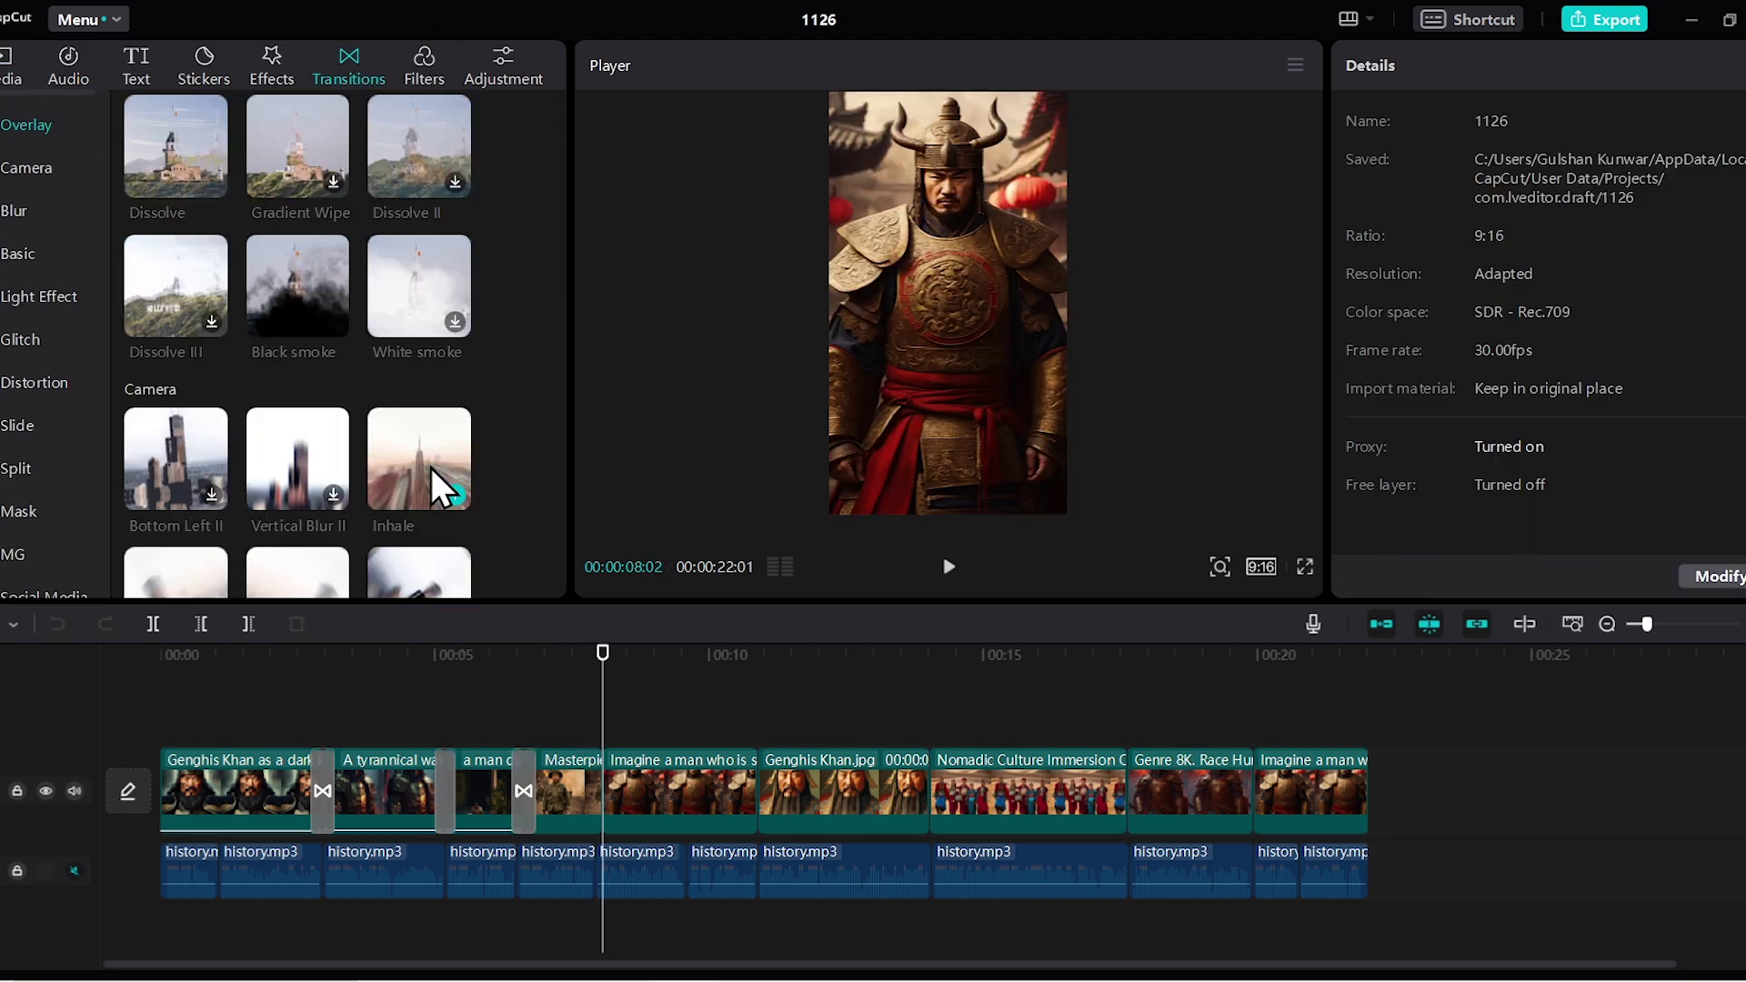
{"action": "left_click", "coordinate": [455, 496]}
{"action": "left_click", "coordinate": [755, 653]}
{"action": "scroll", "coordinate": [246, 253], "scroll_direction": "down", "scroll_amount": 2}
{"action": "left_click", "coordinate": [455, 527]}
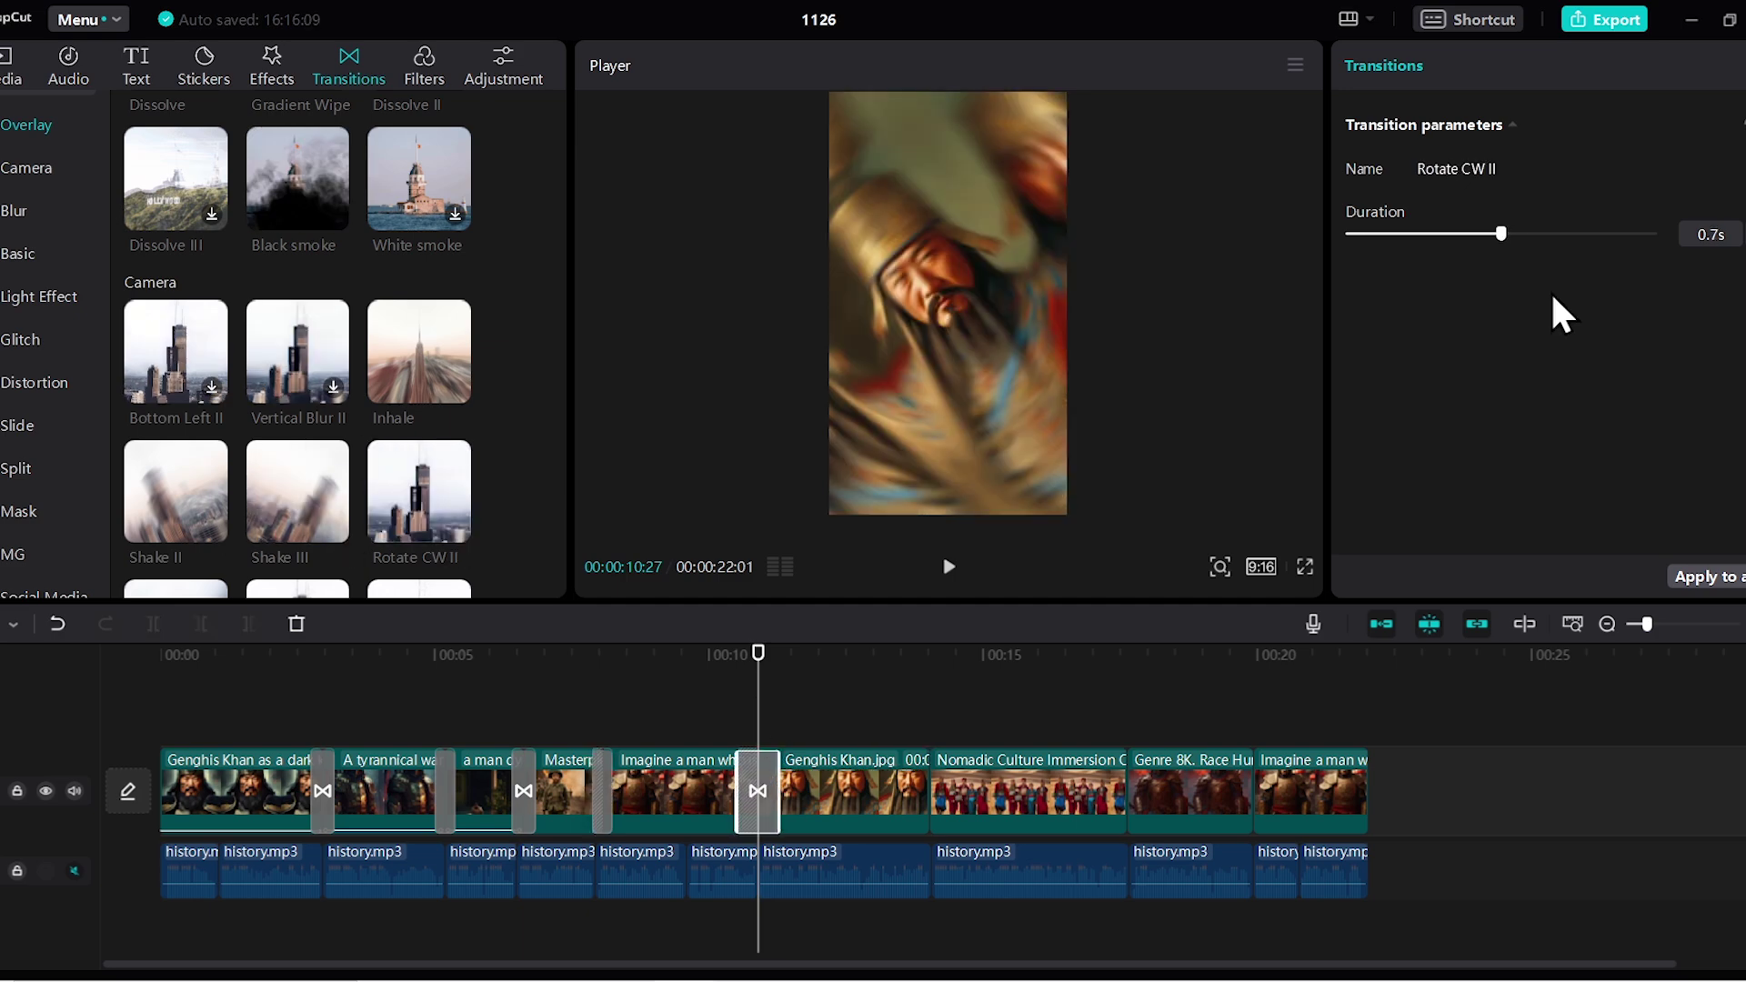
{"action": "scroll", "coordinate": [312, 401], "scroll_direction": "down", "scroll_amount": 2}
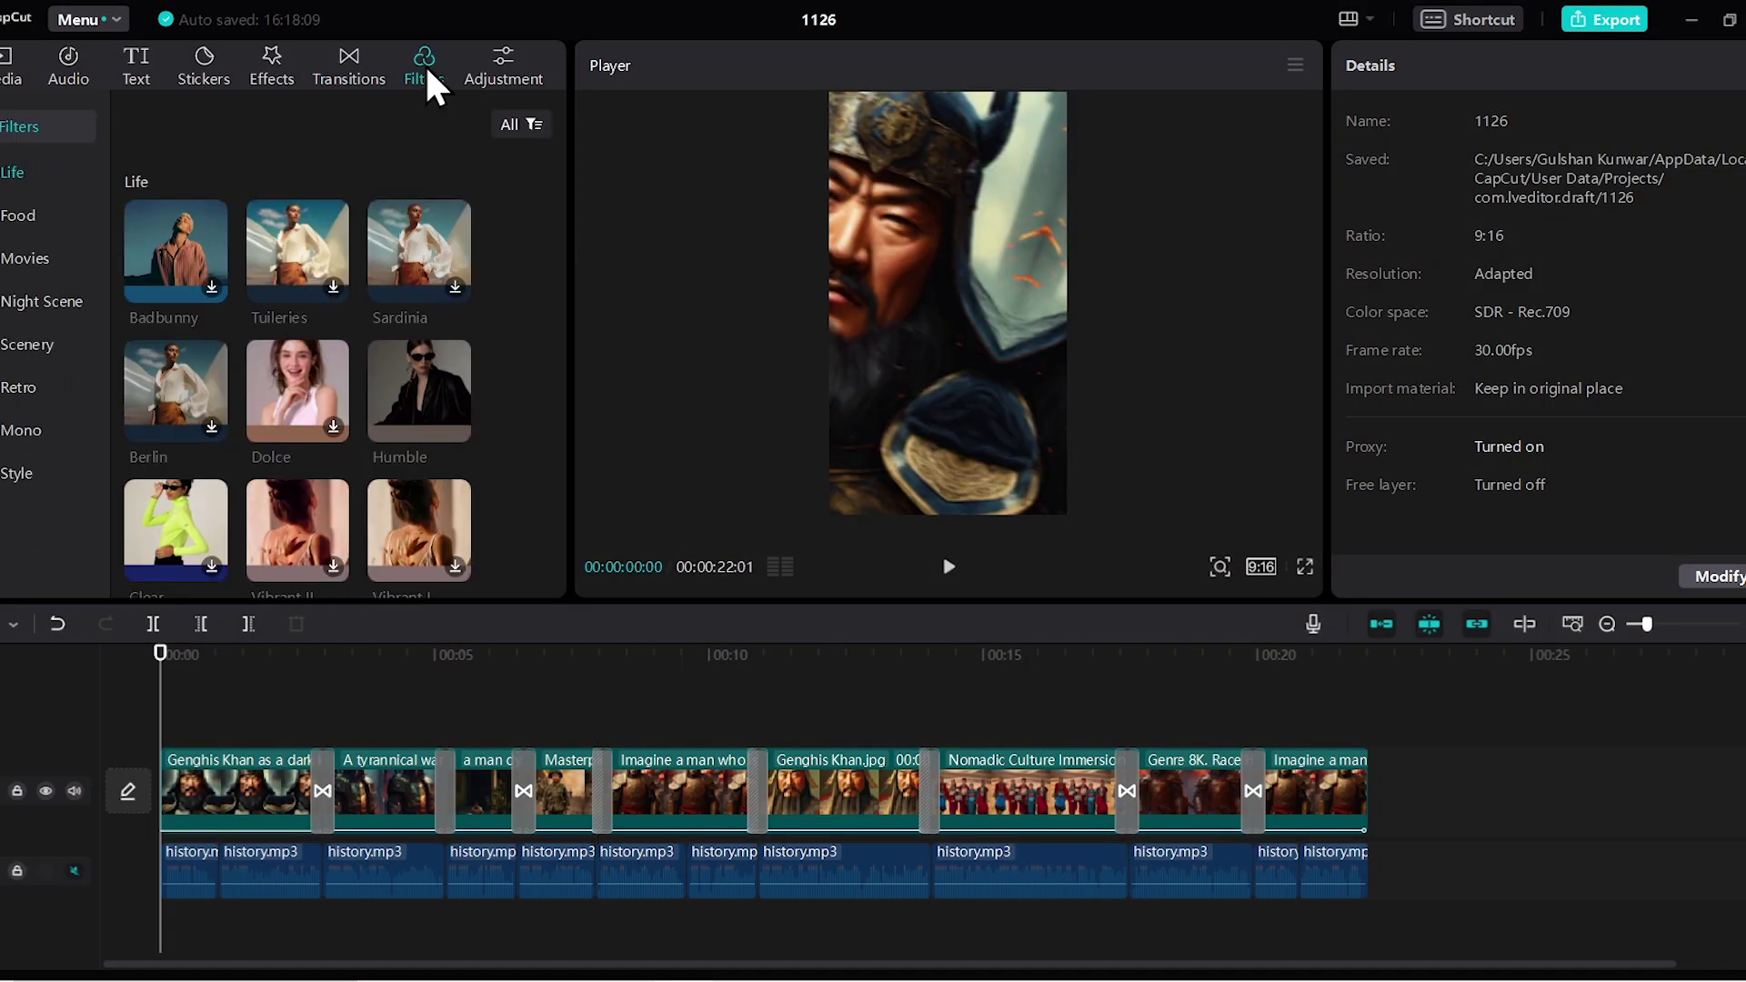
- Add the Life I filter and stretch it across the full 22-second video
{"action": "scroll", "coordinate": [226, 335], "scroll_direction": "down", "scroll_amount": 3}
{"action": "left_click", "coordinate": [211, 524]}
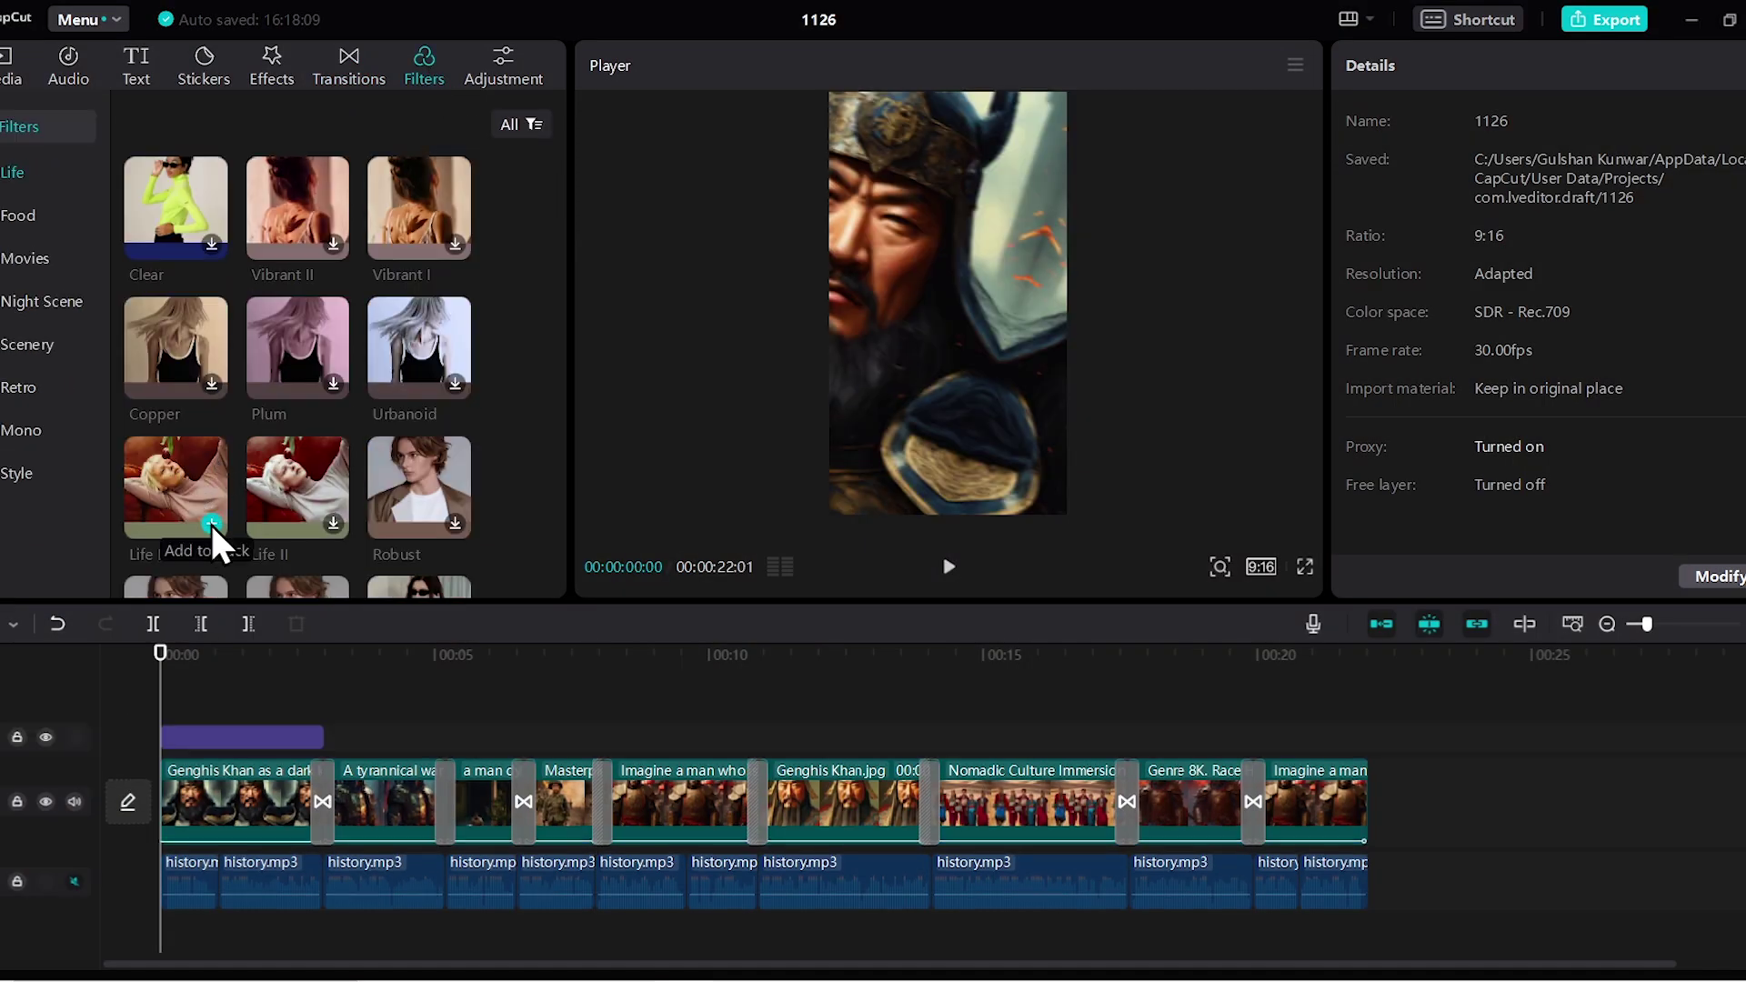
{"action": "scroll", "coordinate": [228, 455], "scroll_direction": "down", "scroll_amount": 2}
{"action": "left_click_drag", "start_coordinate": [331, 737], "coordinate": [874, 734]}
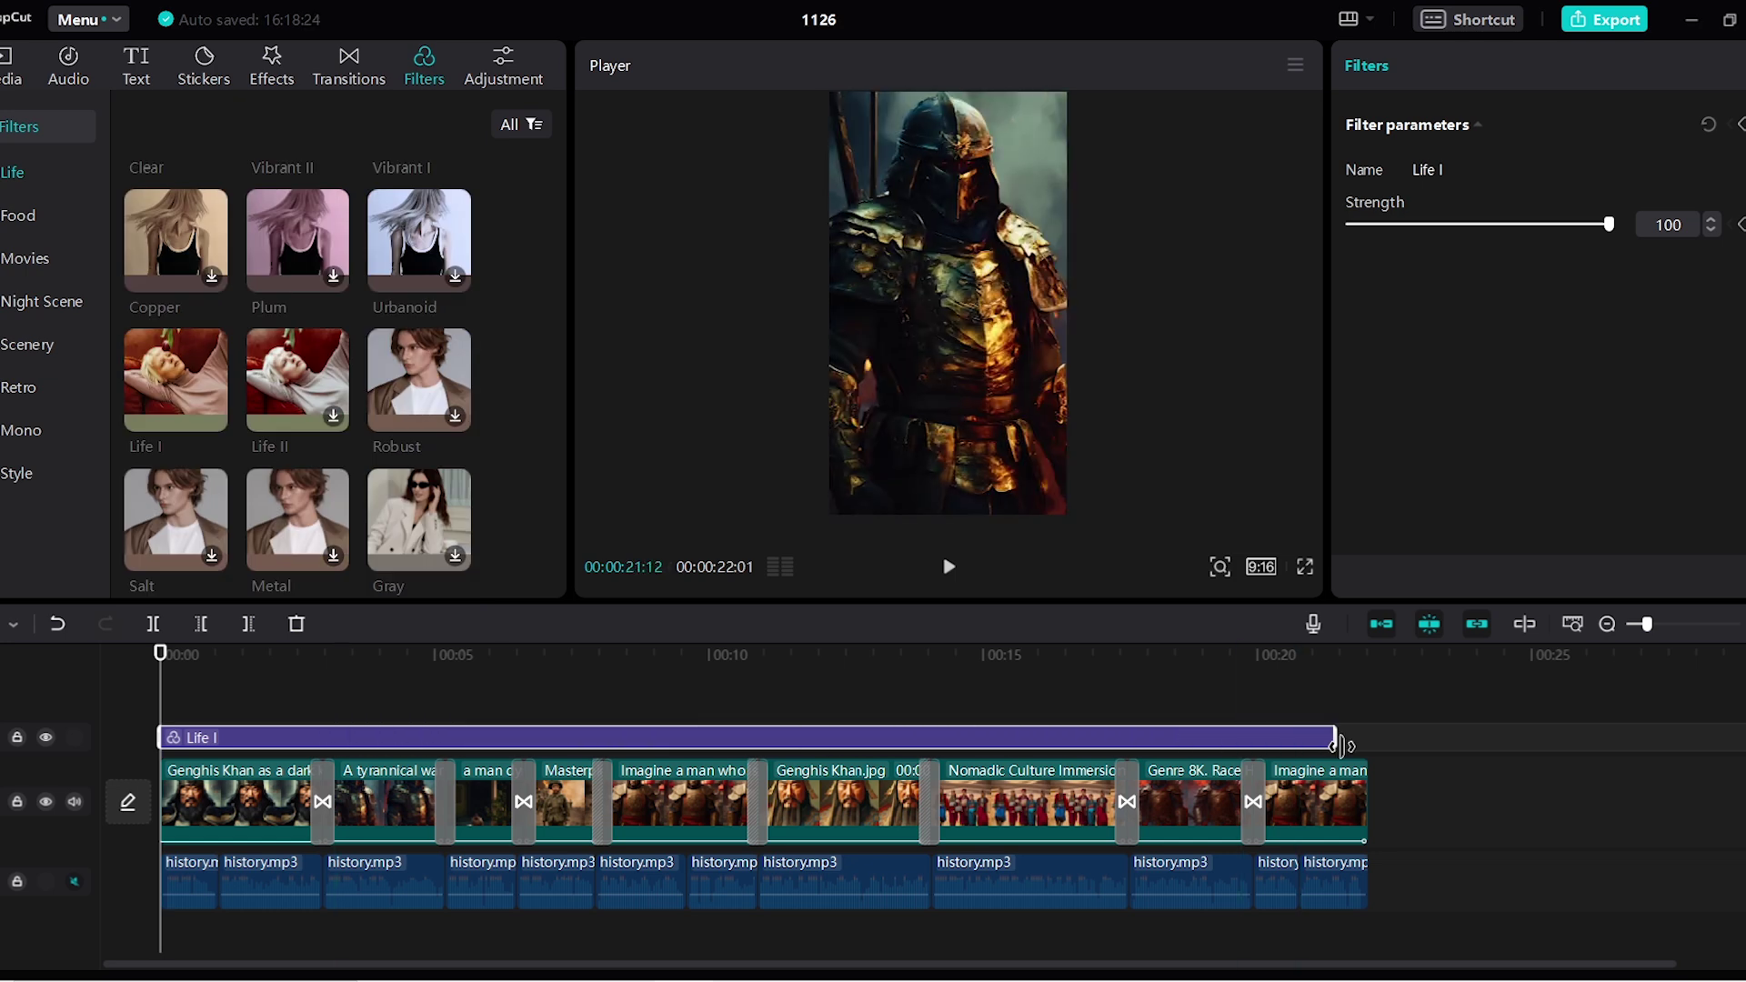
{"action": "left_click_drag", "start_coordinate": [1340, 746], "coordinate": [1370, 745]}
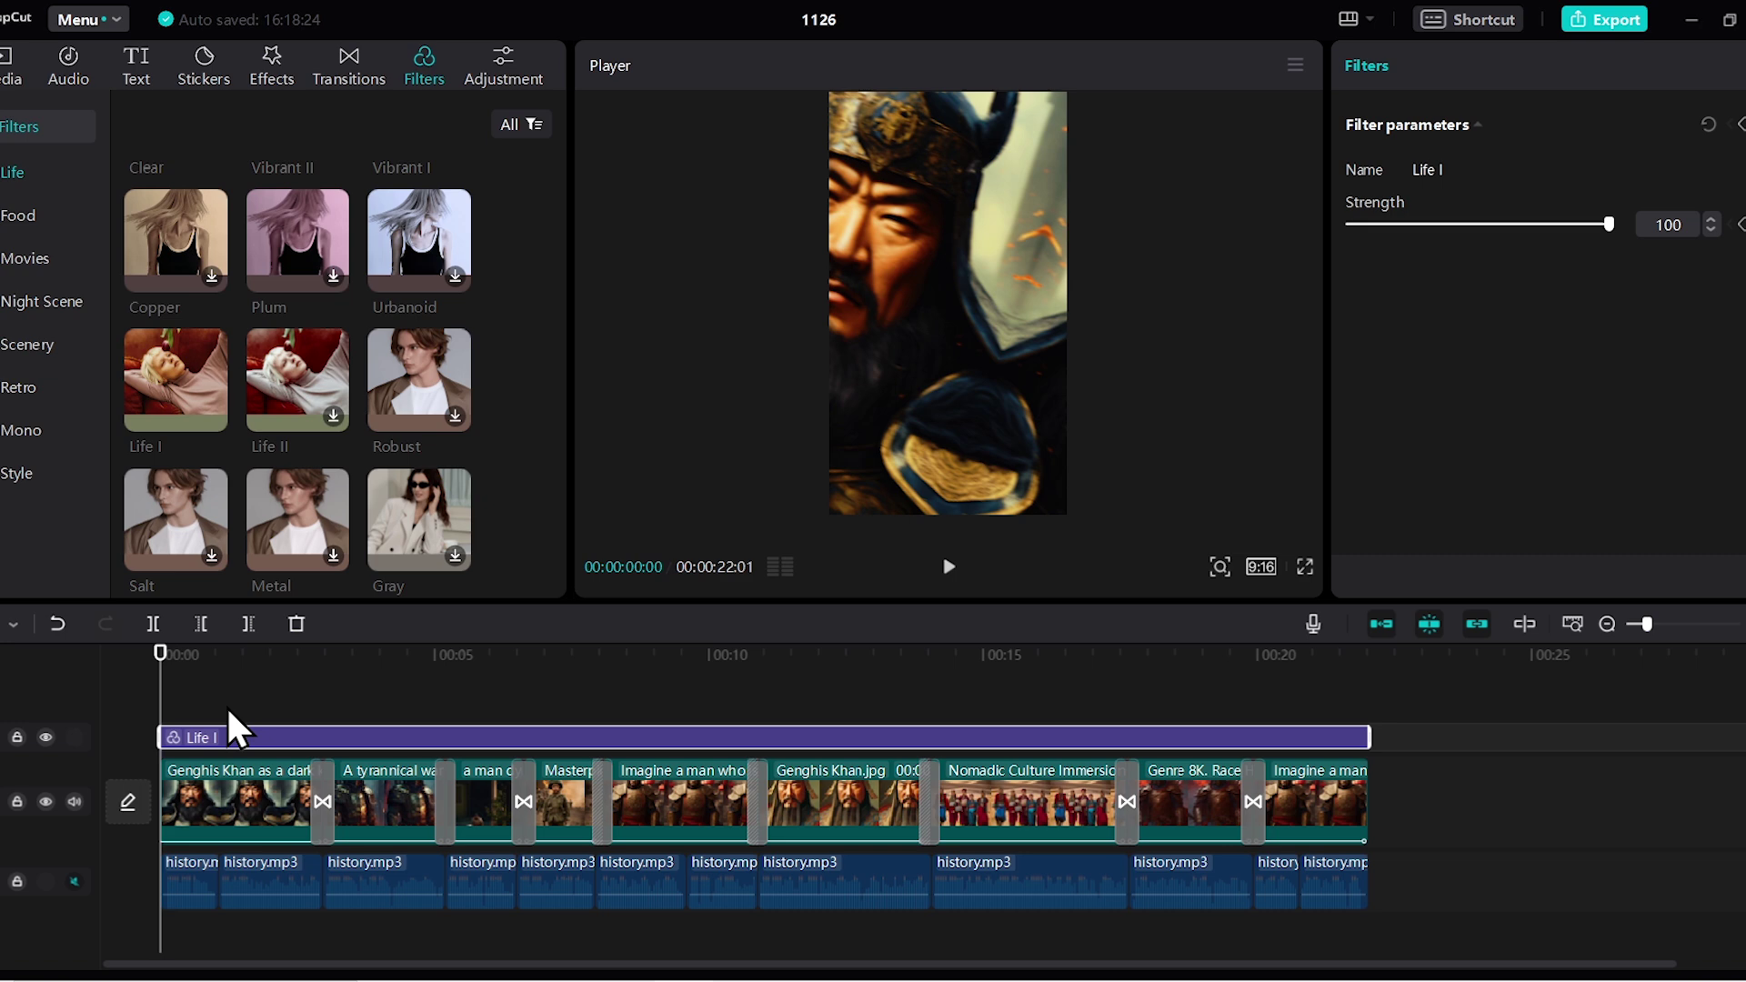
{"action": "left_click", "coordinate": [246, 796]}
- Add the By the Fireplace effect over the opening and Spark at the second clip
{"action": "left_click", "coordinate": [268, 80]}
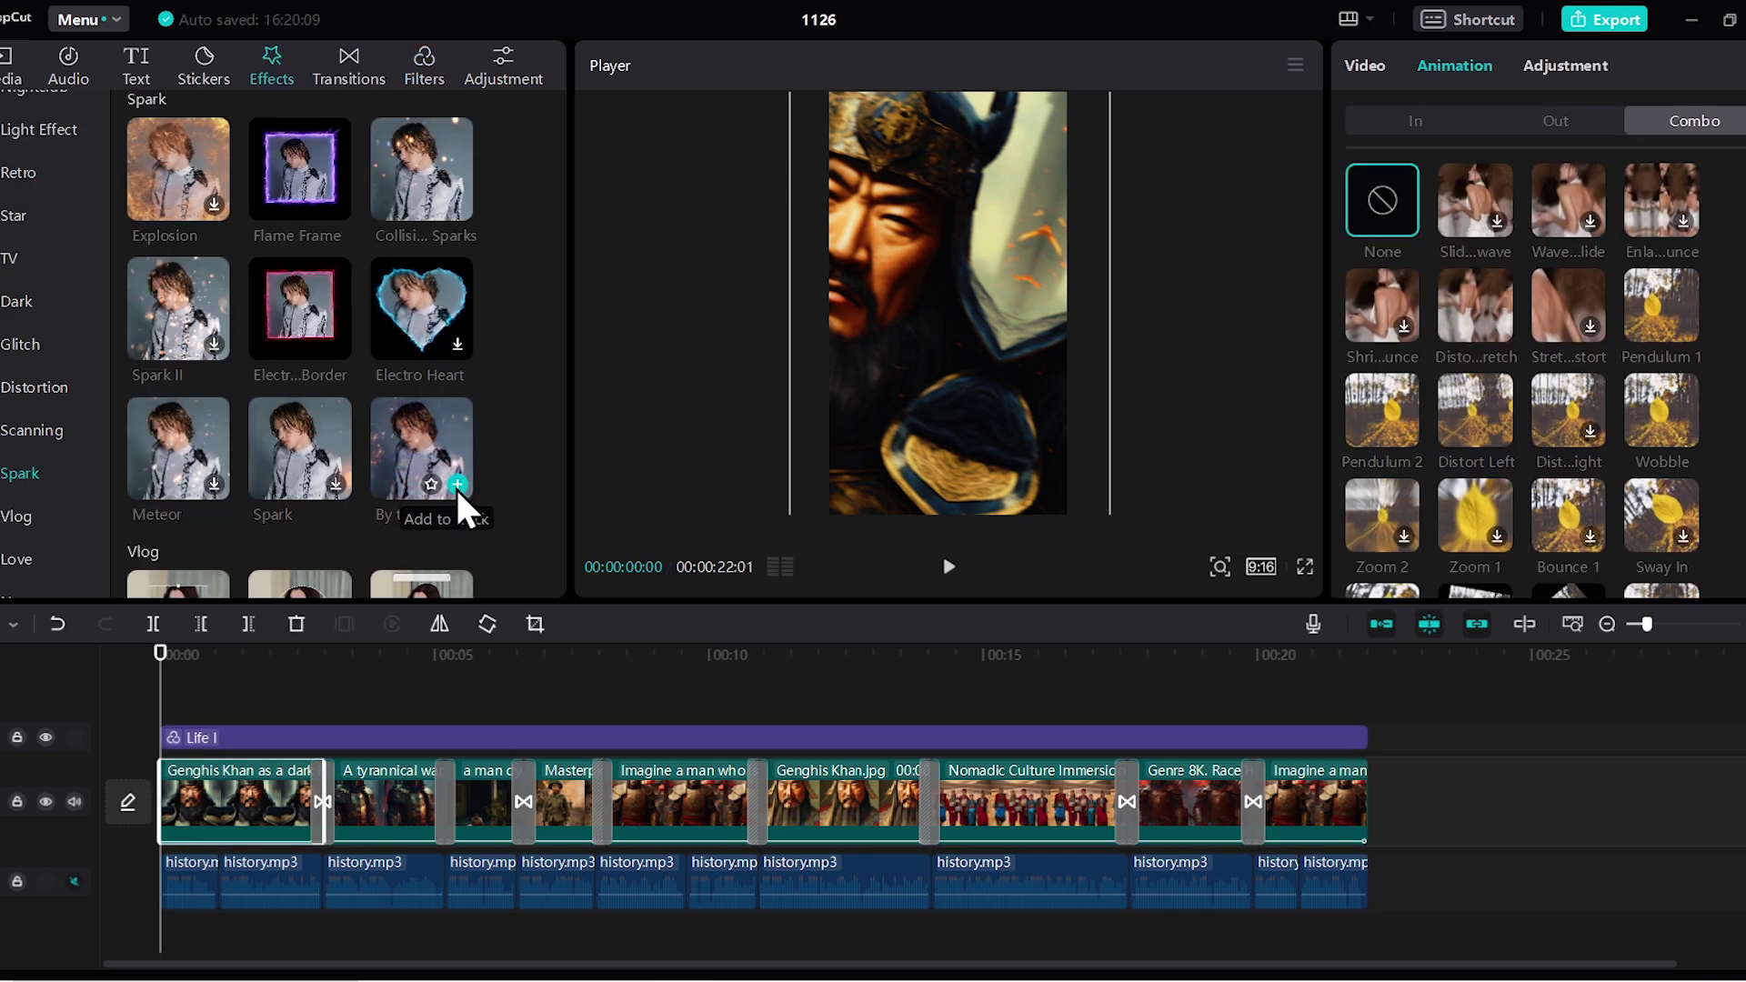
{"action": "left_click", "coordinate": [458, 484]}
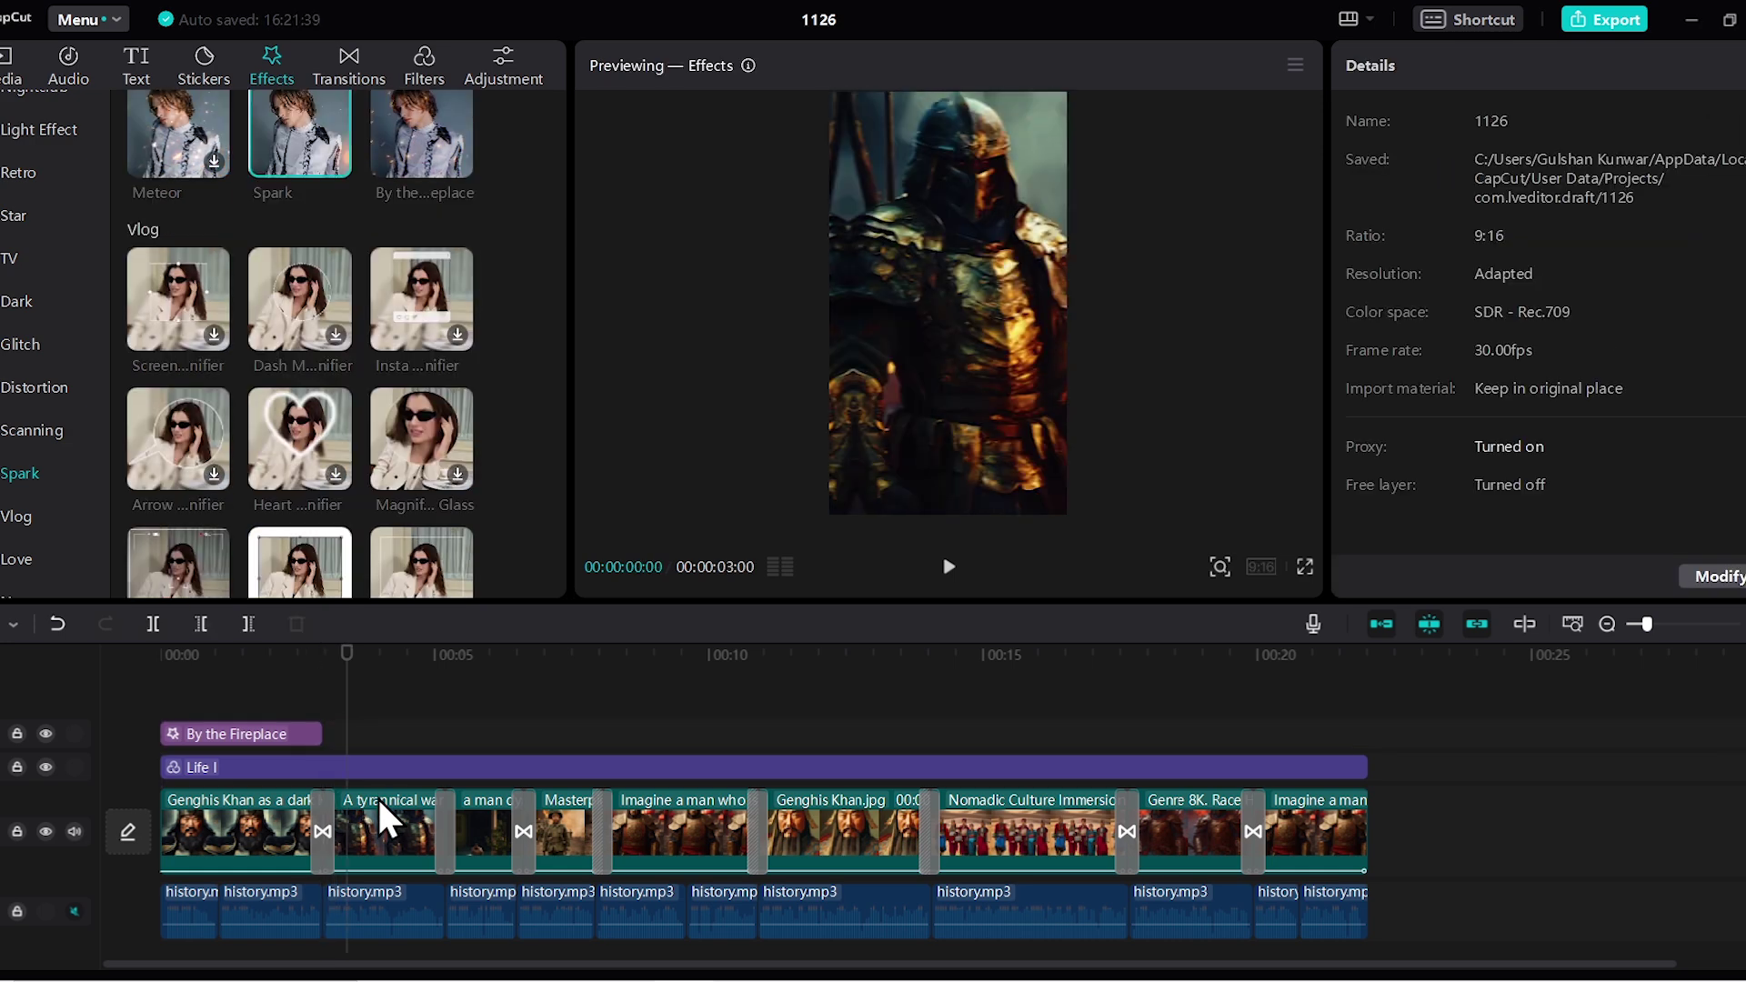
{"action": "left_click", "coordinate": [358, 832]}
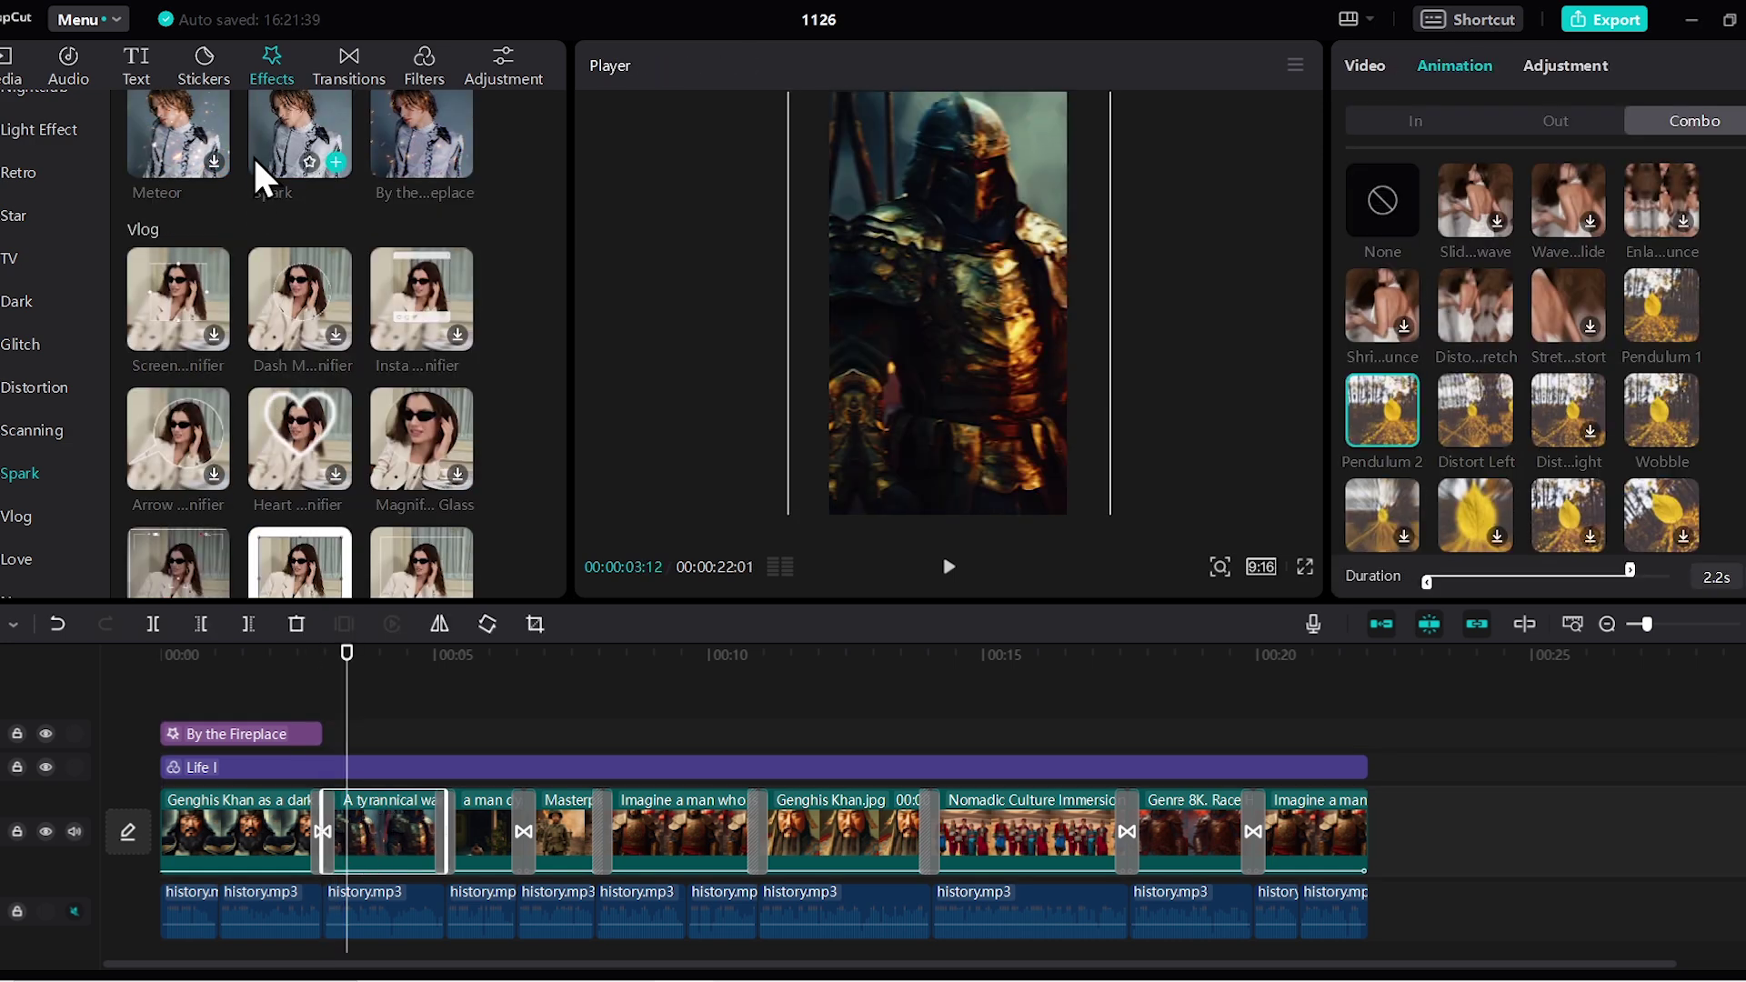
{"action": "left_click", "coordinate": [335, 161]}
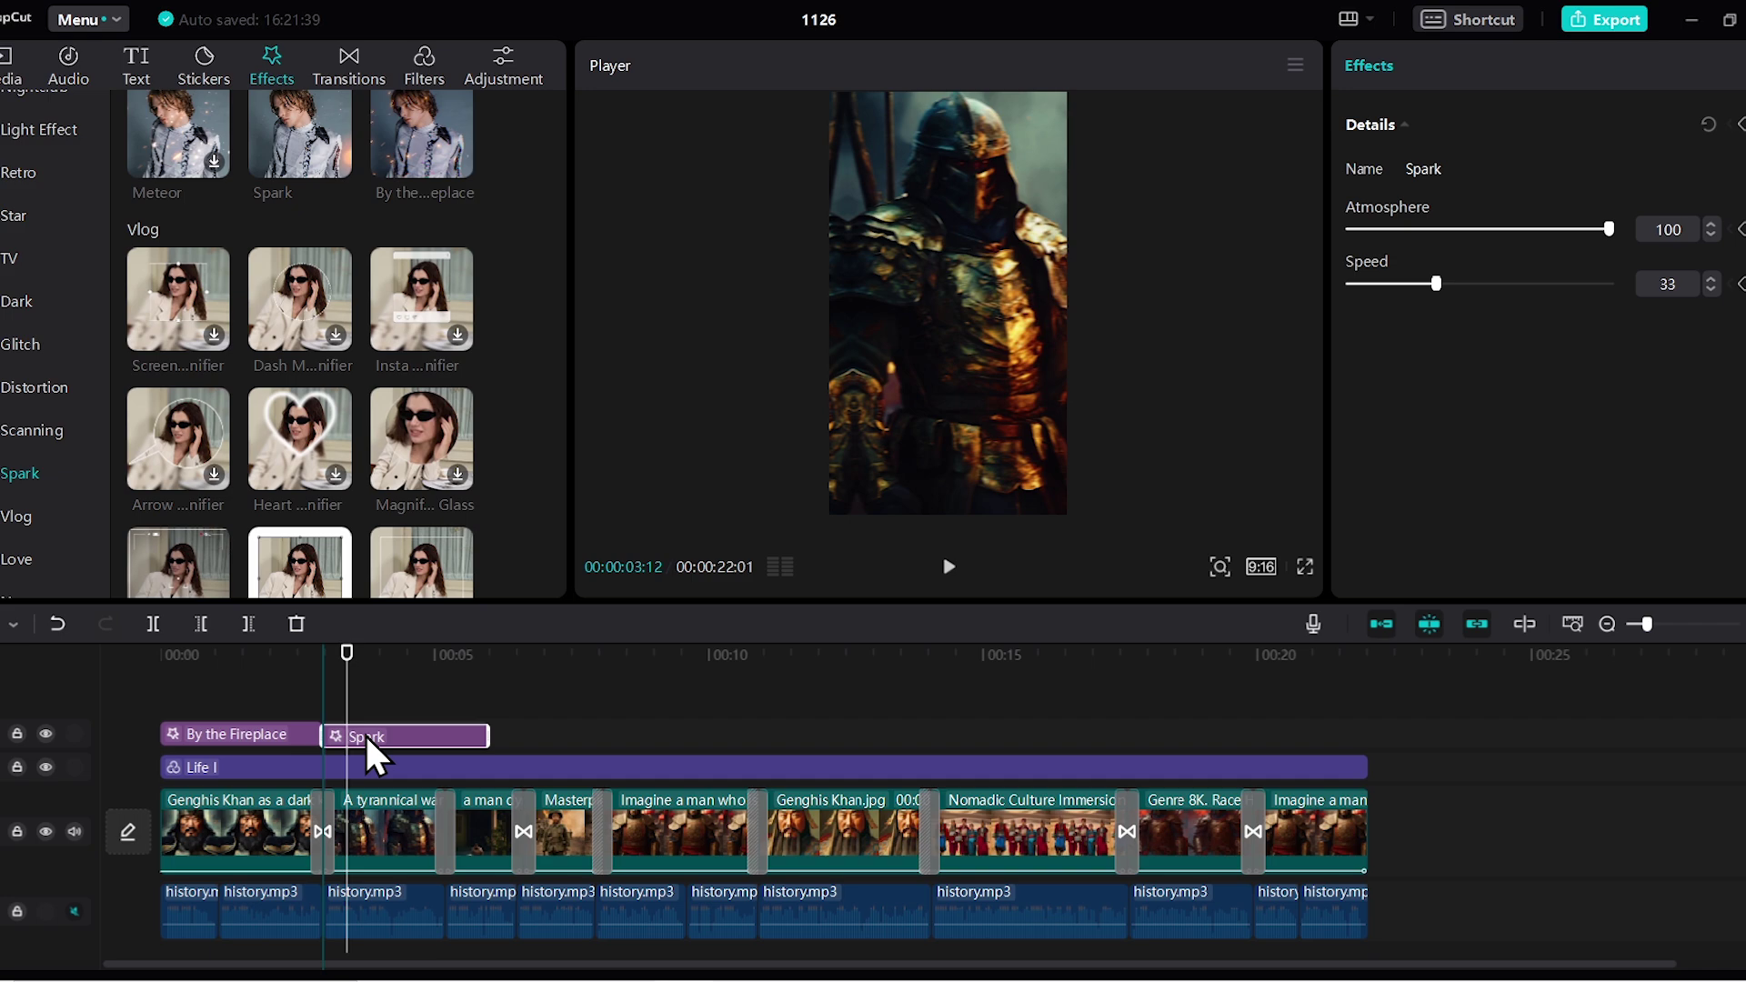
{"action": "left_click_drag", "start_coordinate": [491, 728], "coordinate": [444, 729]}
{"action": "left_click", "coordinate": [457, 823]}
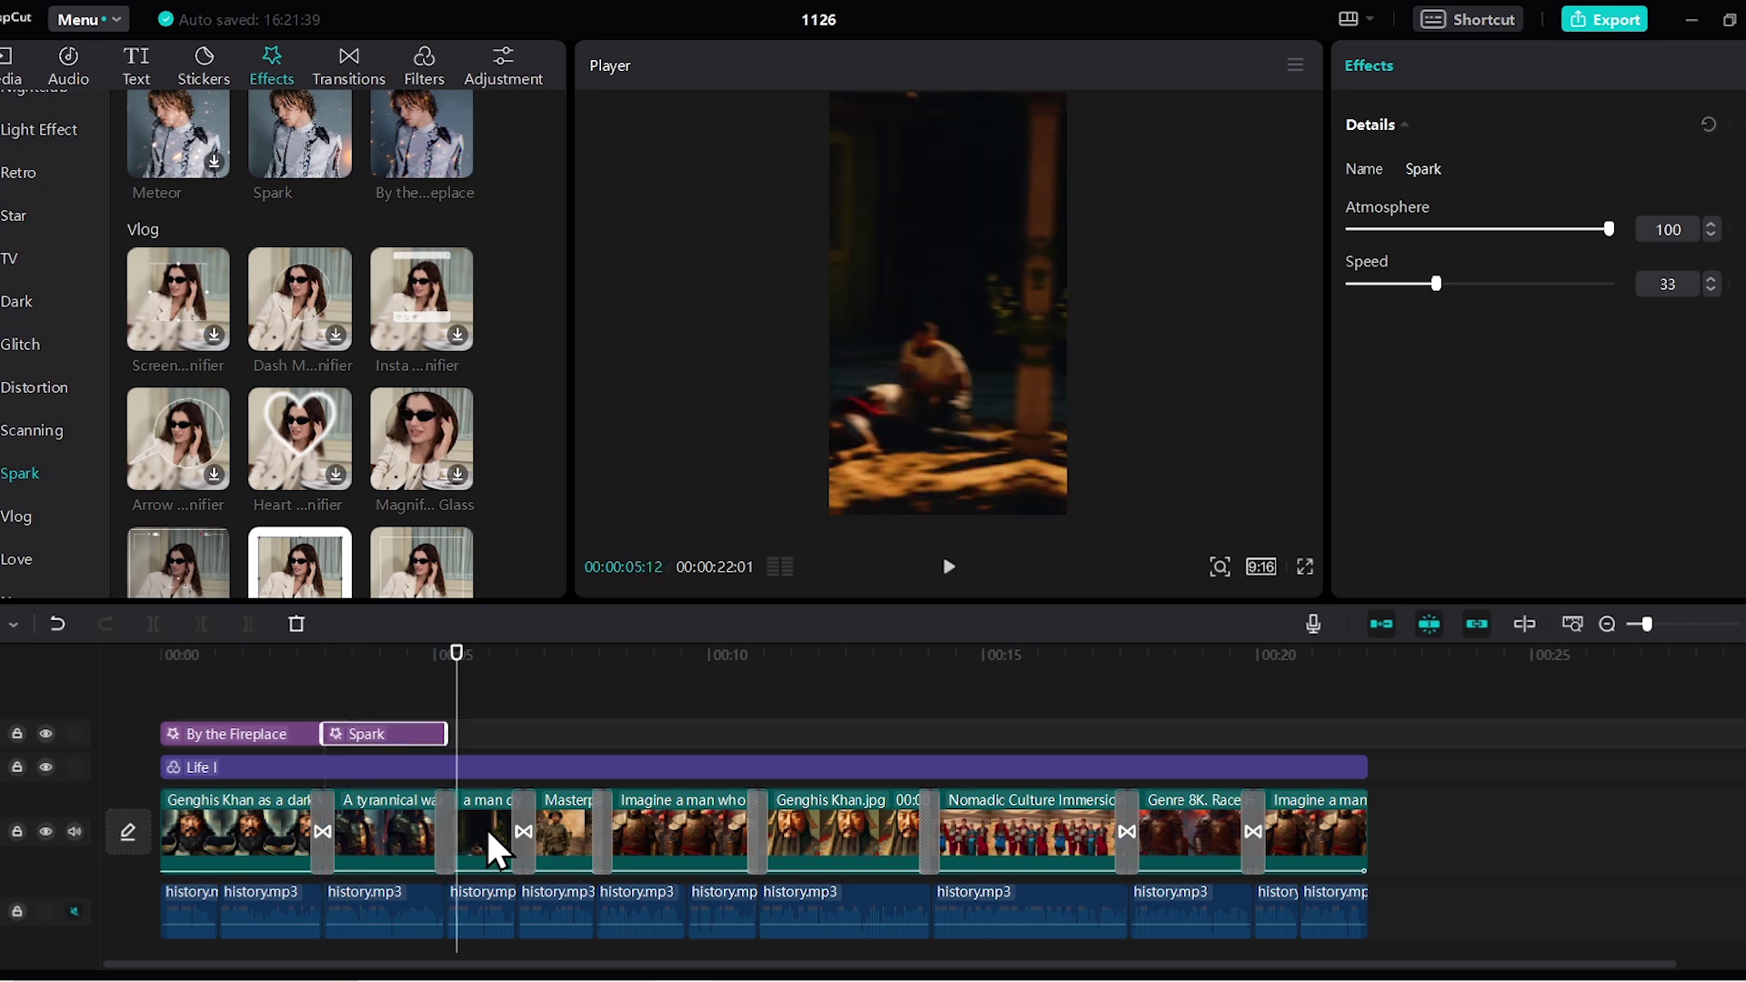
{"action": "scroll", "coordinate": [304, 454], "scroll_direction": "up", "scroll_amount": 5}
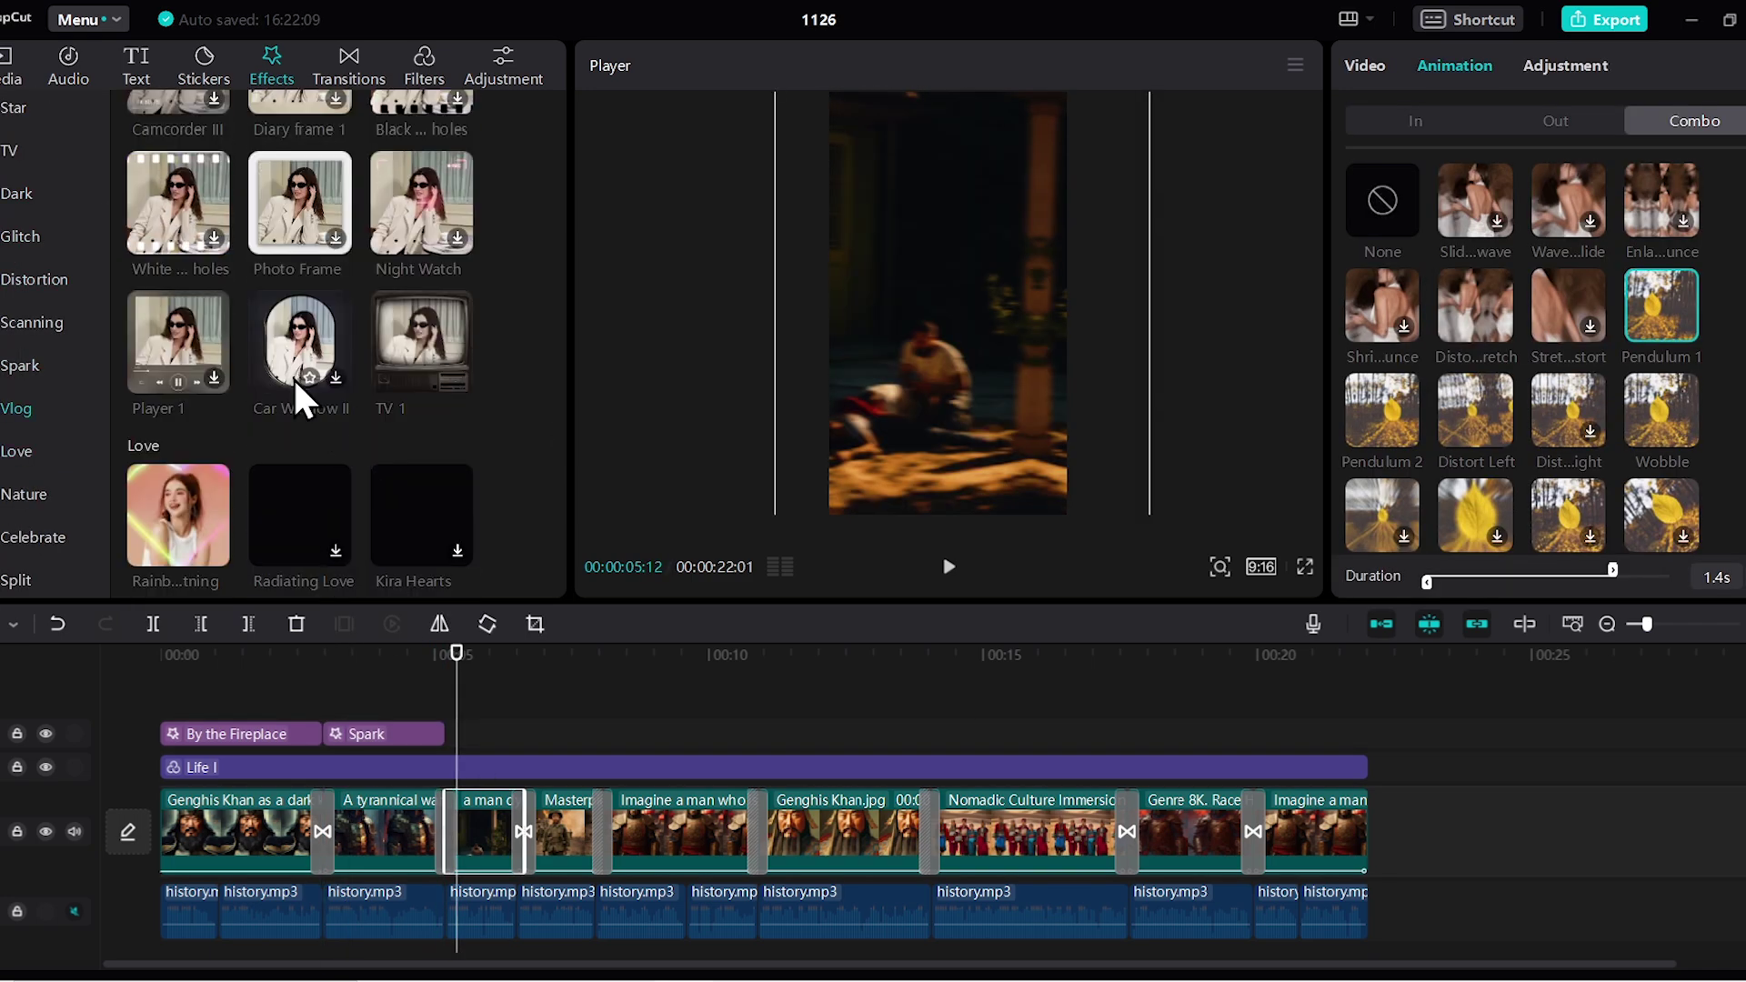
{"action": "scroll", "coordinate": [368, 423], "scroll_direction": "up", "scroll_amount": 5}
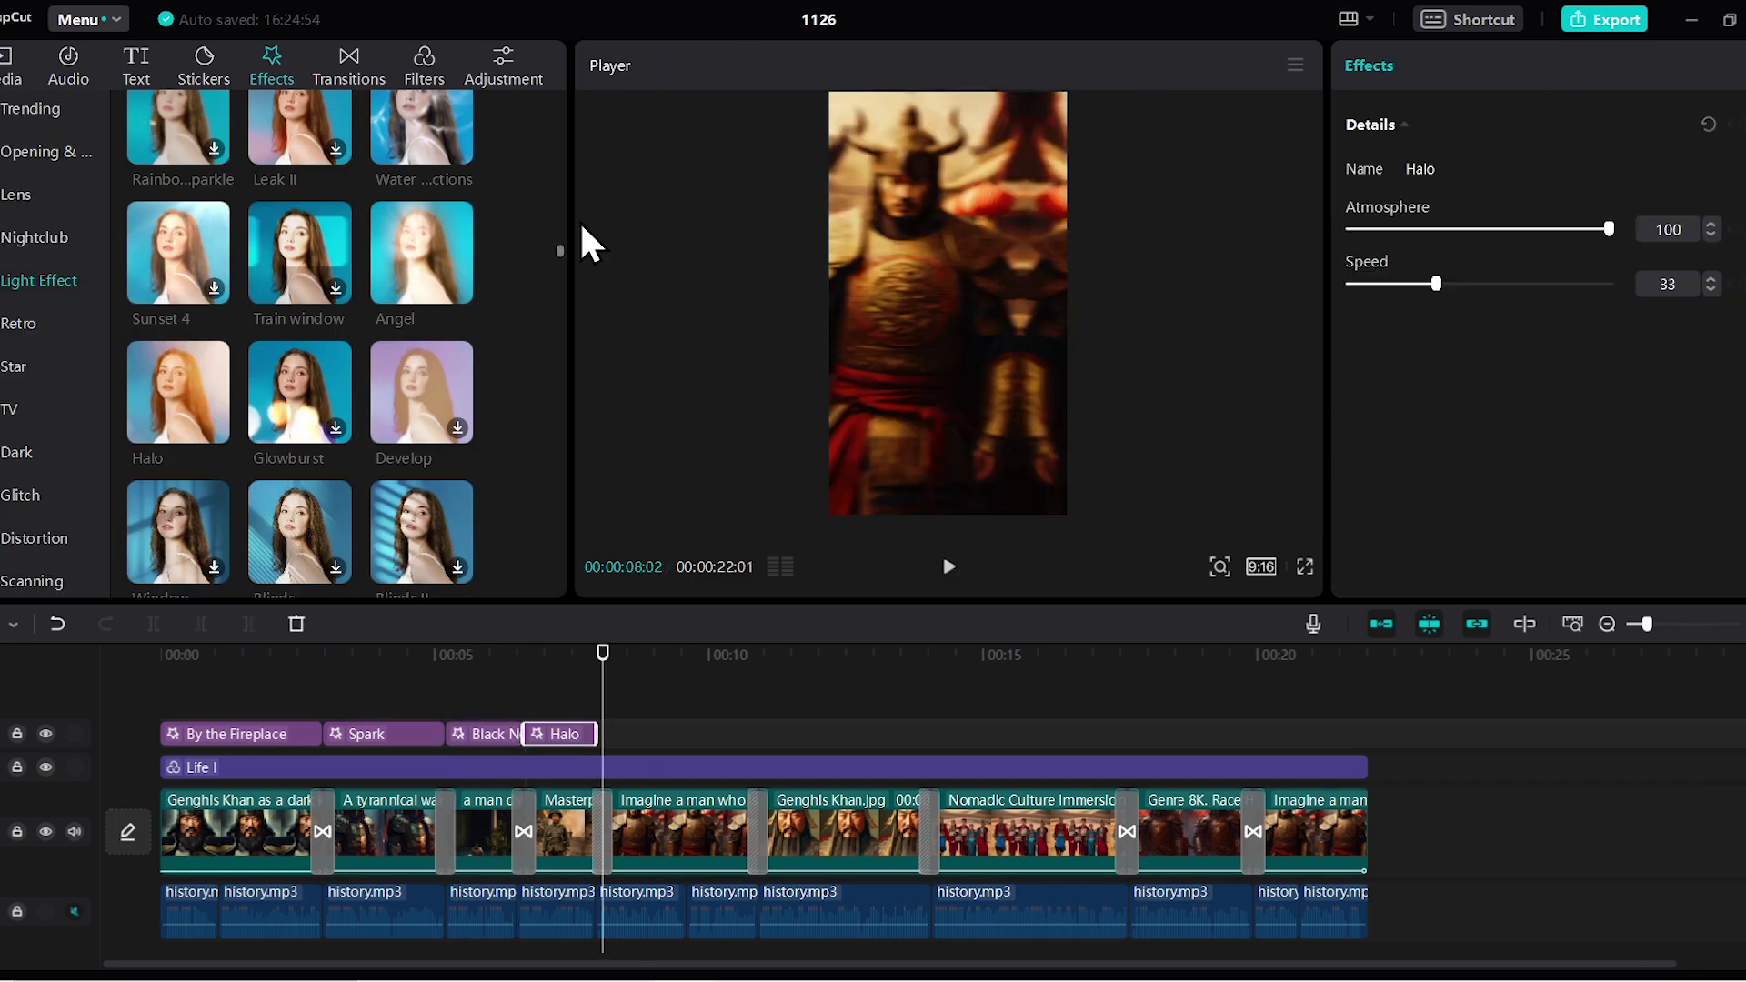
{"action": "scroll", "coordinate": [250, 421], "scroll_direction": "down", "scroll_amount": 5}
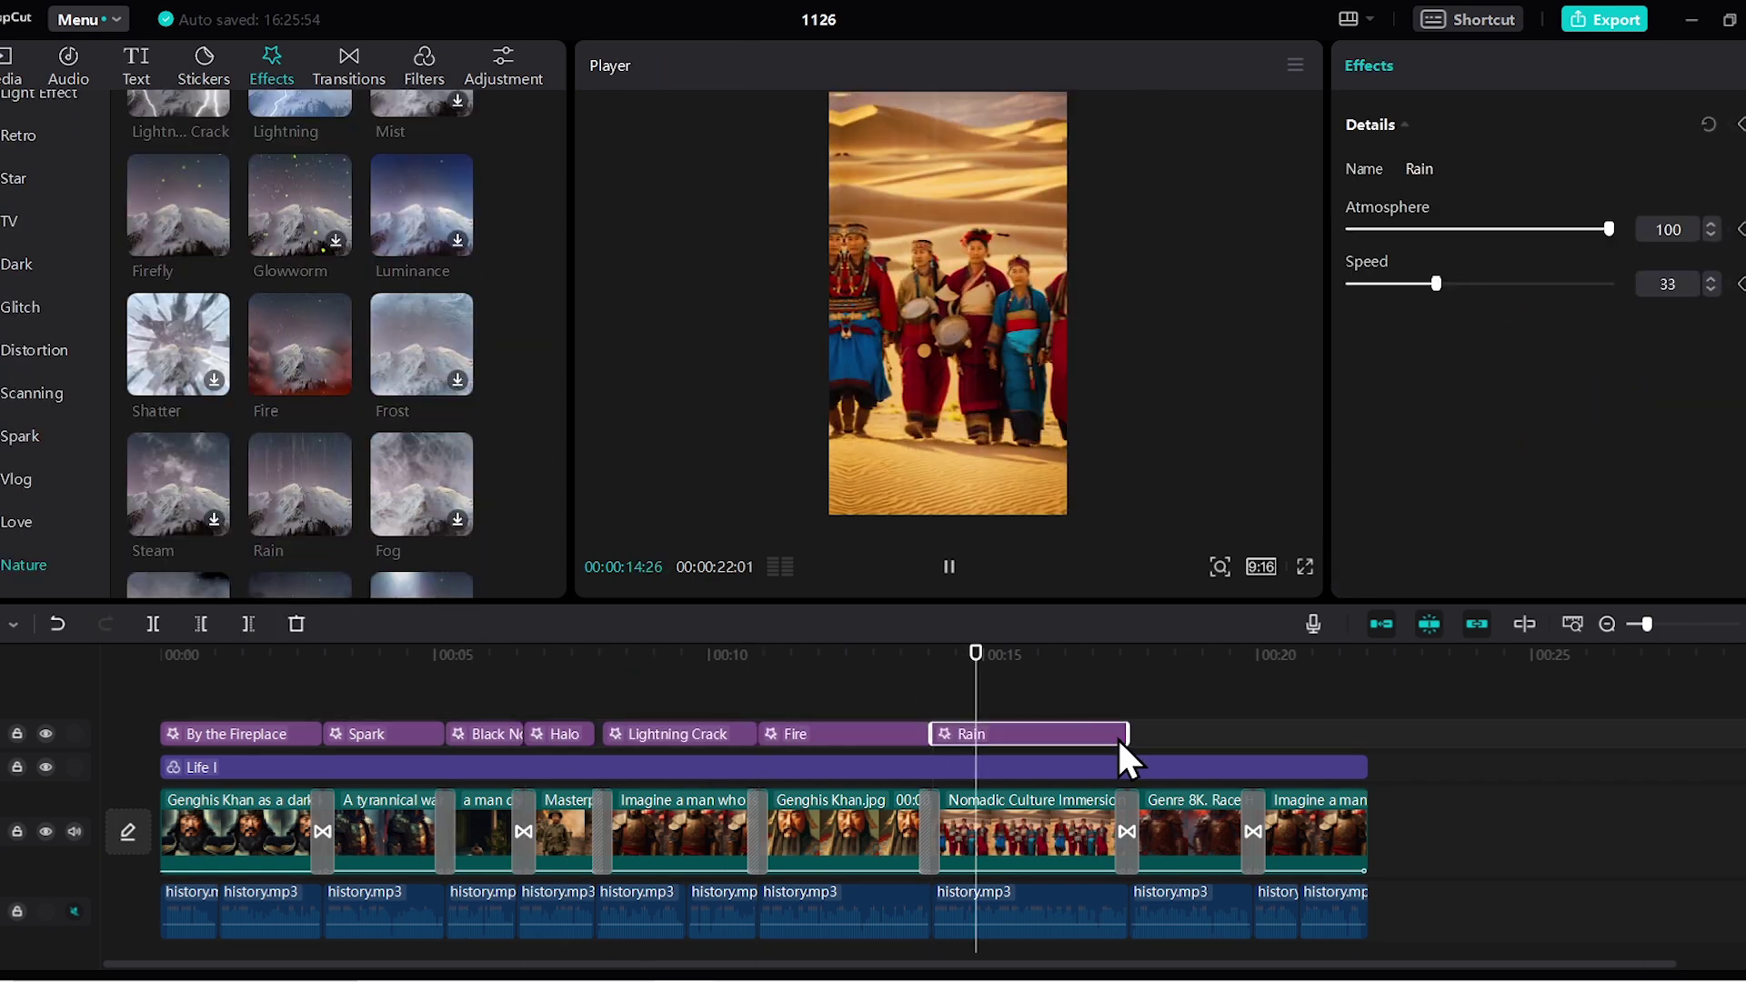
{"action": "scroll", "coordinate": [50, 459], "scroll_direction": "down", "scroll_amount": 2}
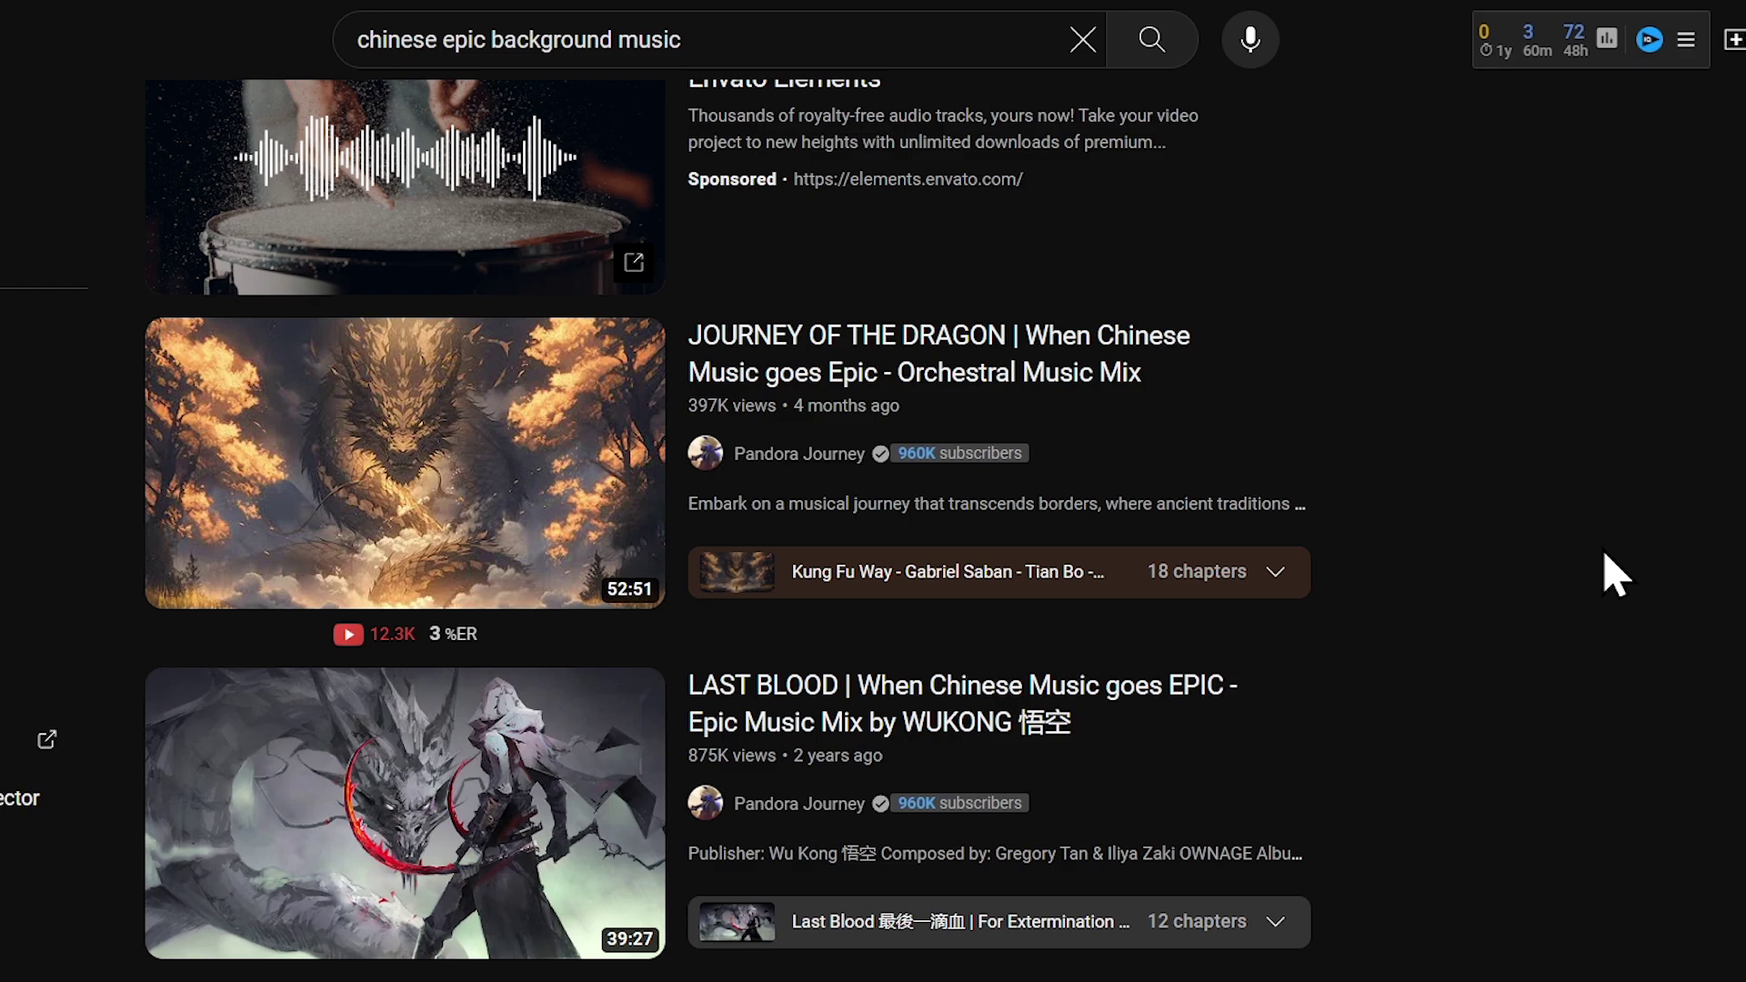
{"action": "scroll", "coordinate": [1614, 575], "scroll_direction": "down", "scroll_amount": 15}
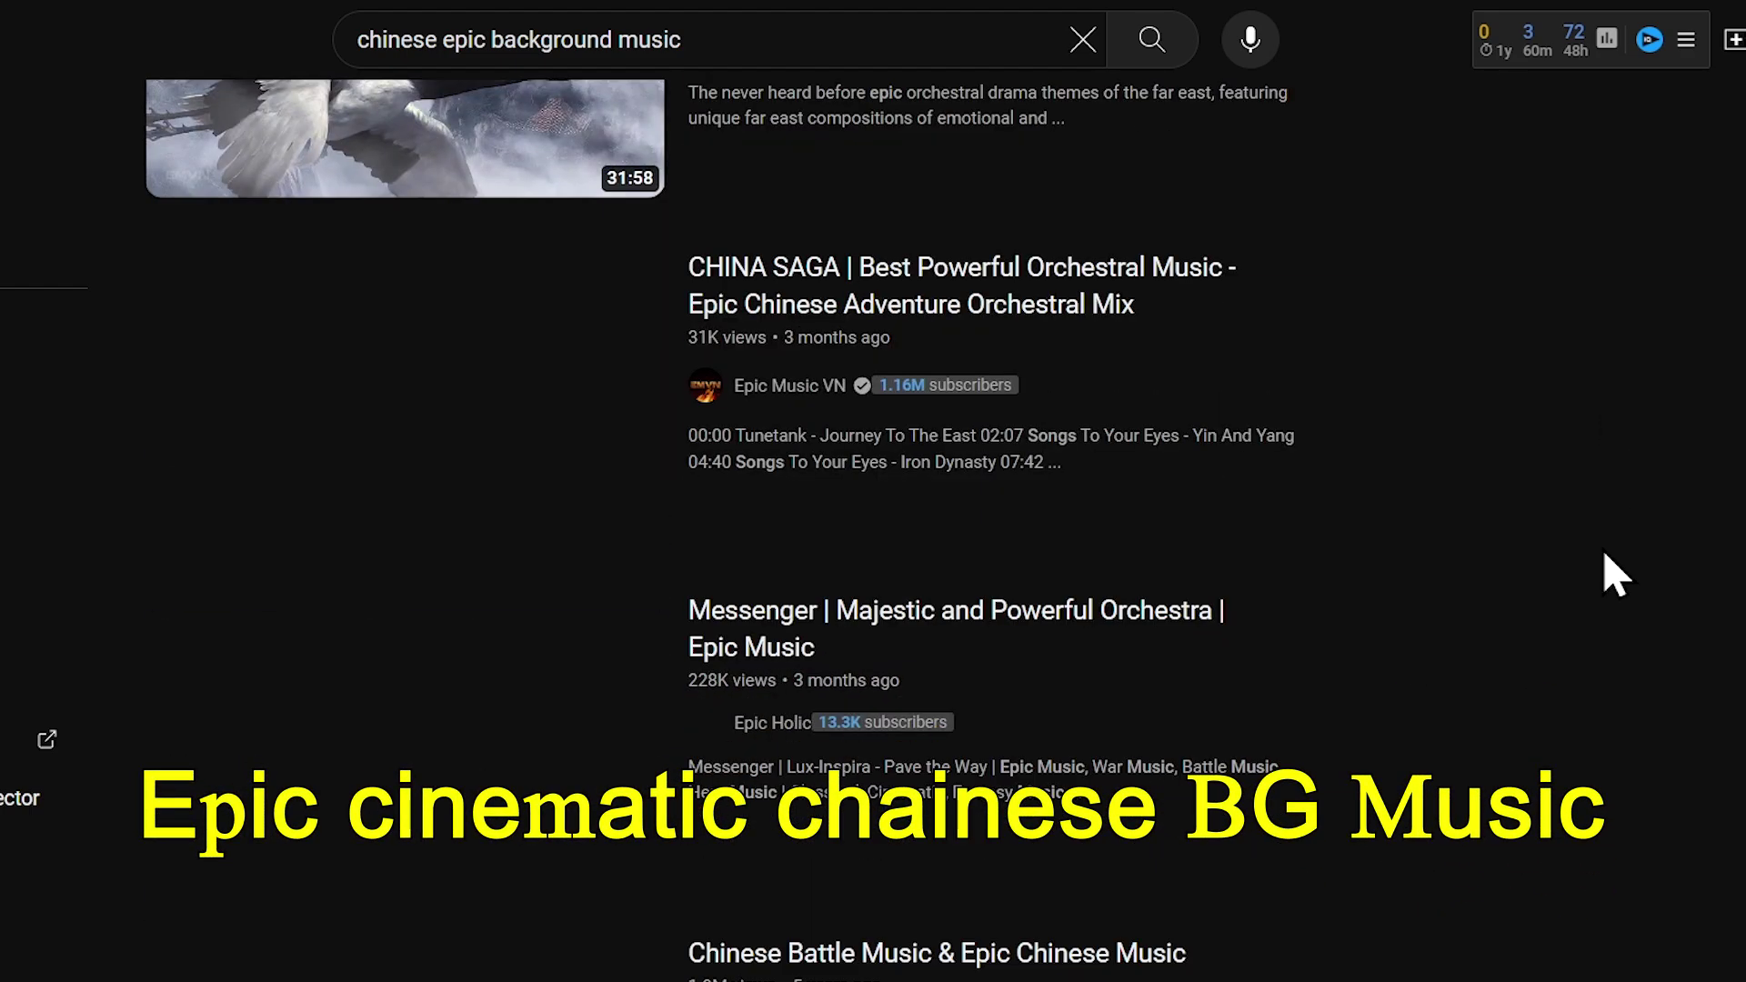
{"action": "scroll", "coordinate": [1668, 694], "scroll_direction": "up", "scroll_amount": 10}
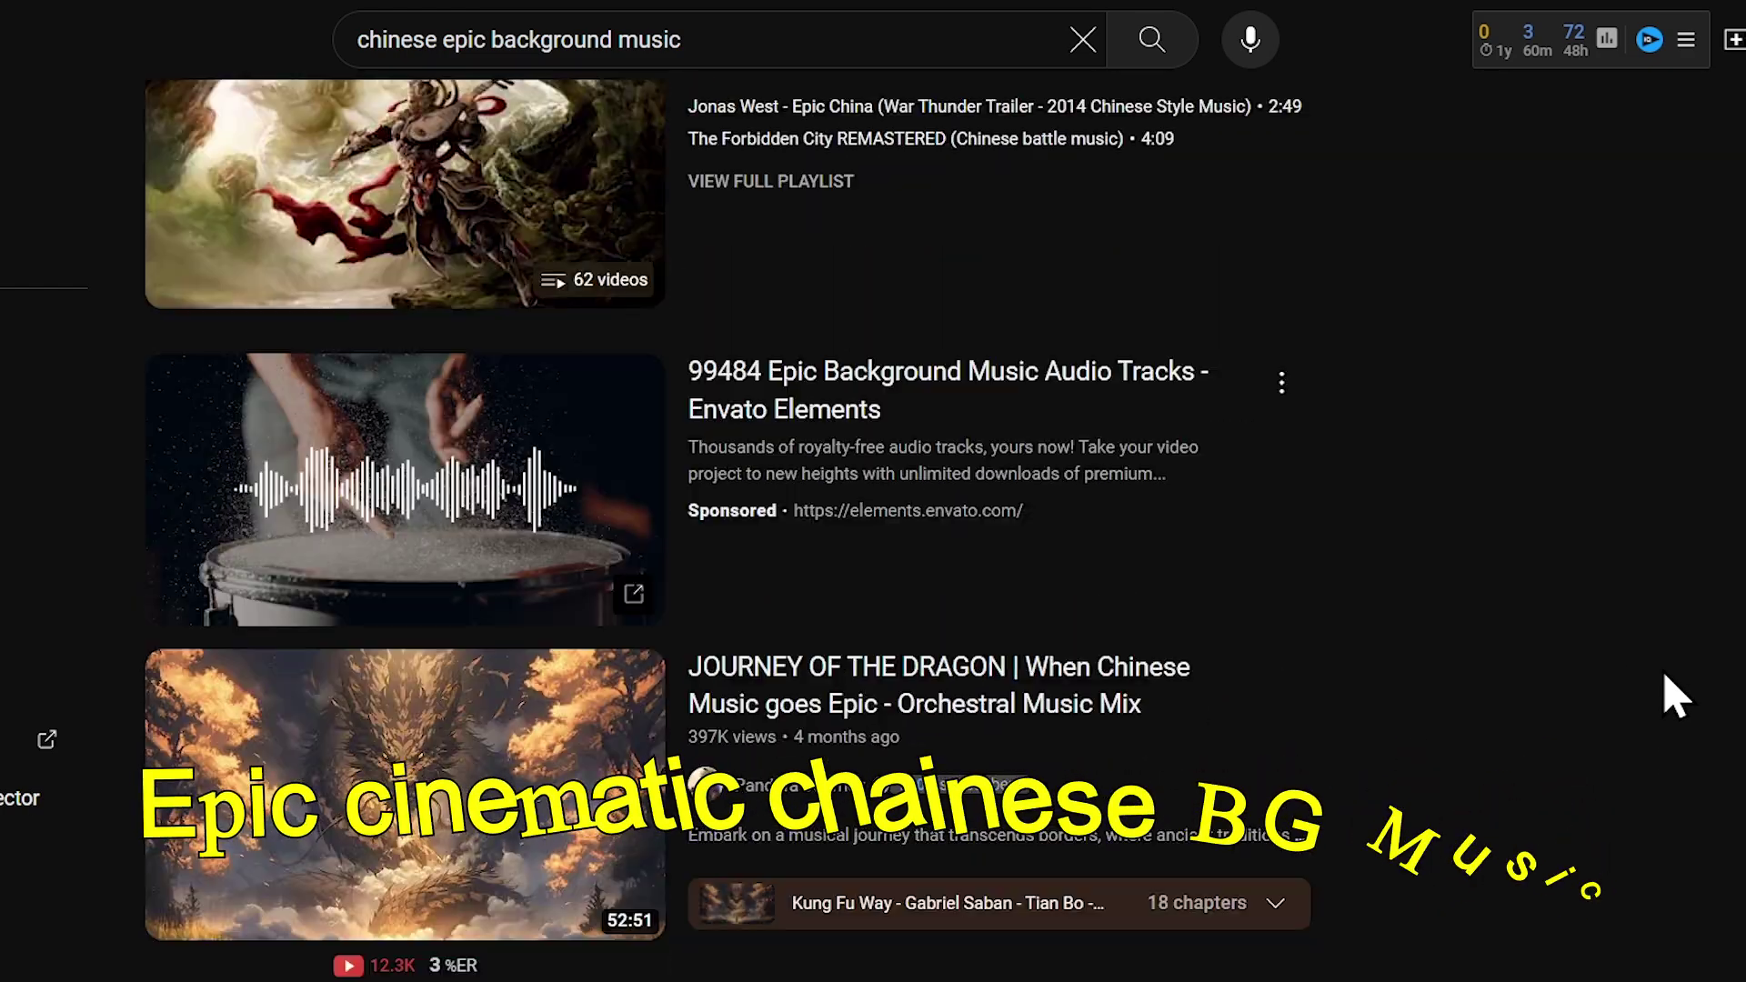
{"action": "scroll", "coordinate": [1674, 696], "scroll_direction": "up", "scroll_amount": 8}
{"action": "scroll", "coordinate": [1674, 696], "scroll_direction": "down", "scroll_amount": 7}
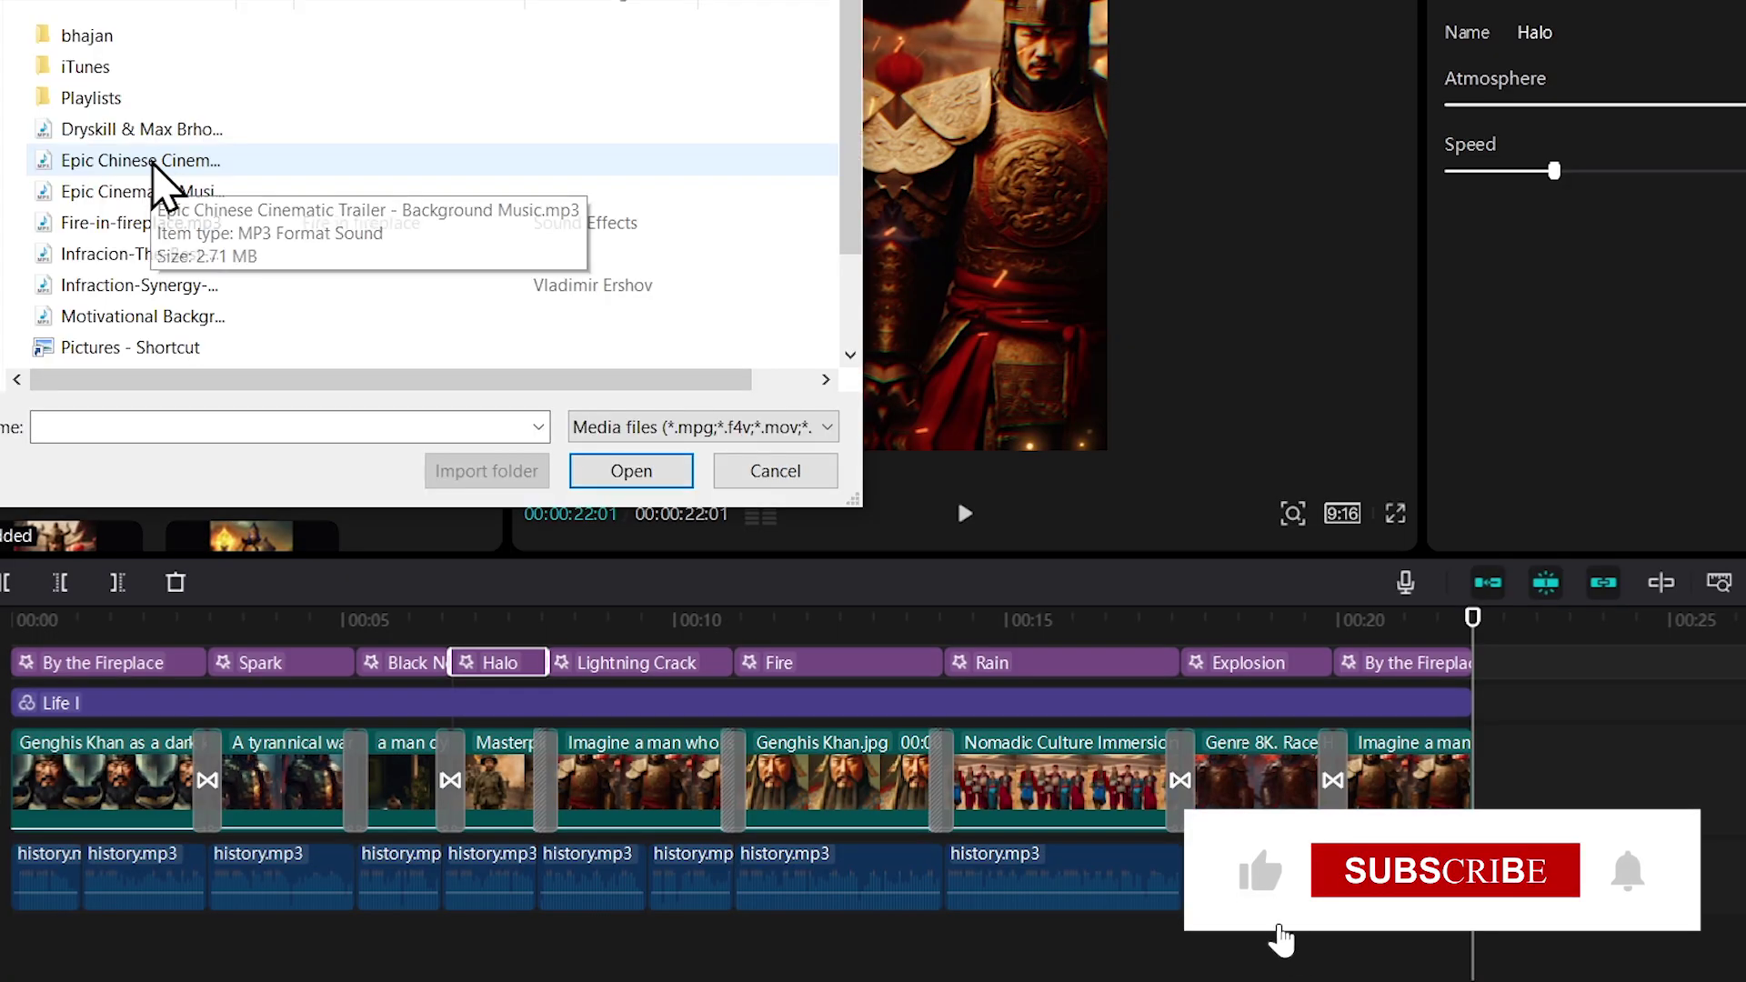
- Import the Epic Chinese Cinematic Trailer music to a new track at 00:00, lowered to -28.7dB
{"action": "left_click", "coordinate": [145, 162]}
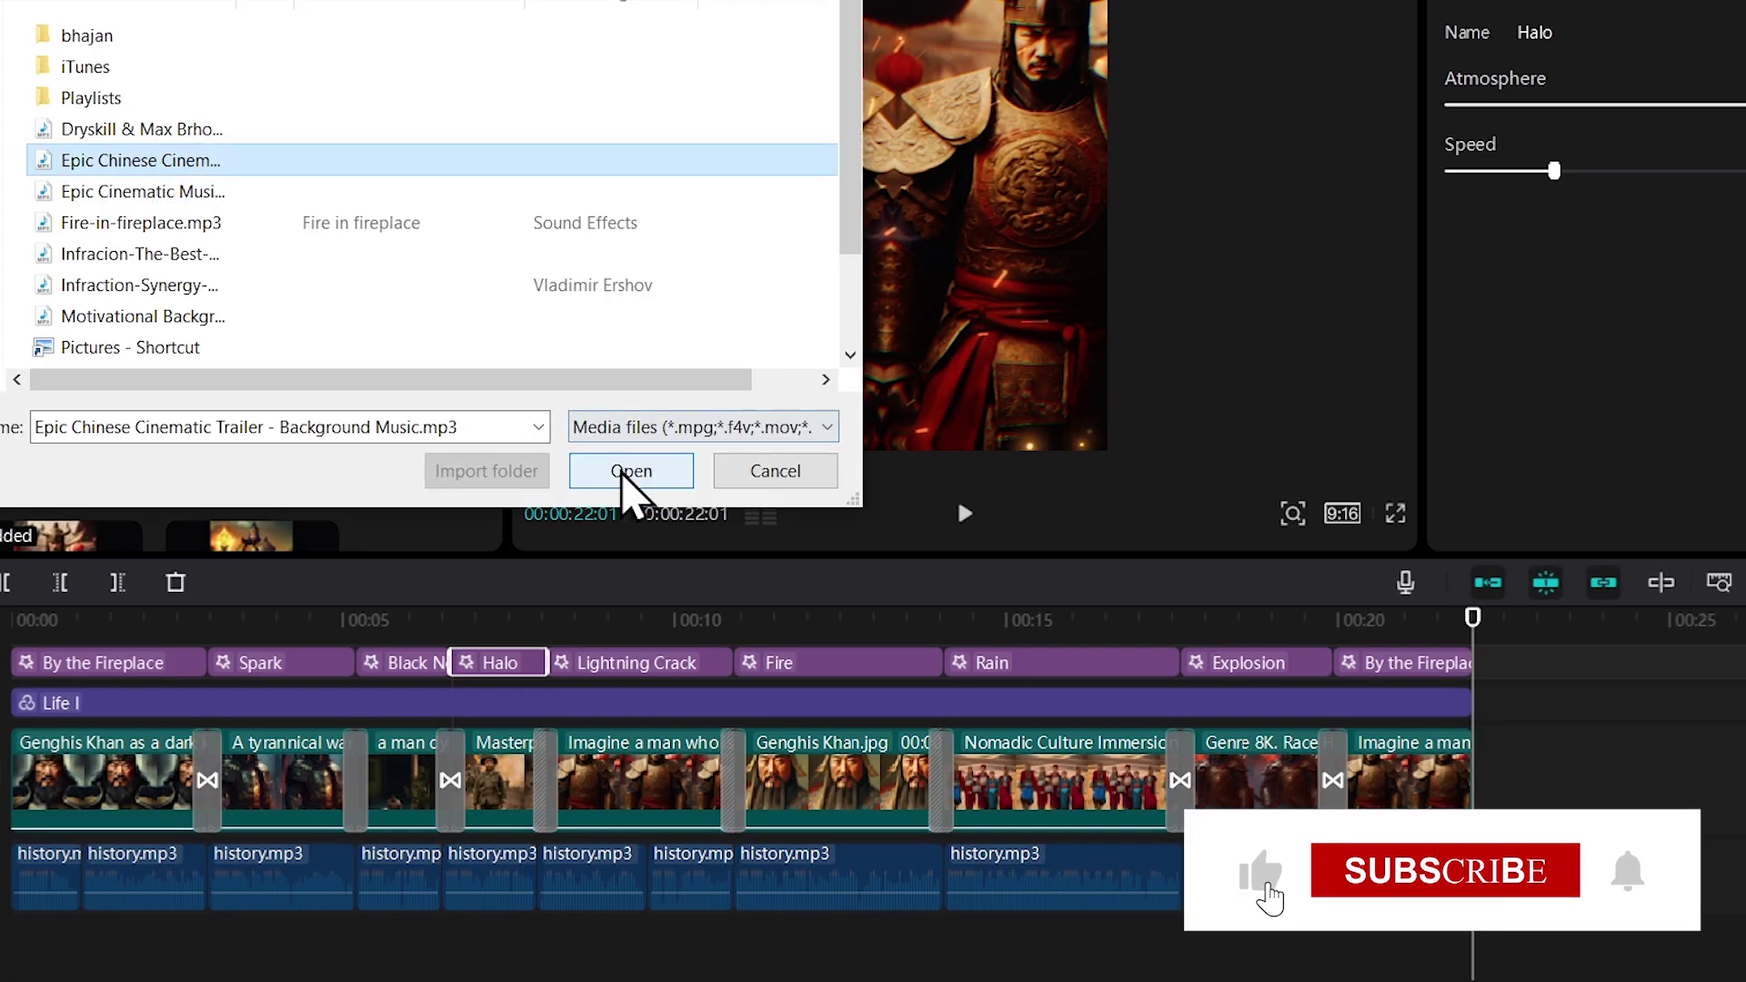
{"action": "left_click", "coordinate": [624, 475]}
{"action": "left_click_drag", "start_coordinate": [303, 488], "coordinate": [58, 936]}
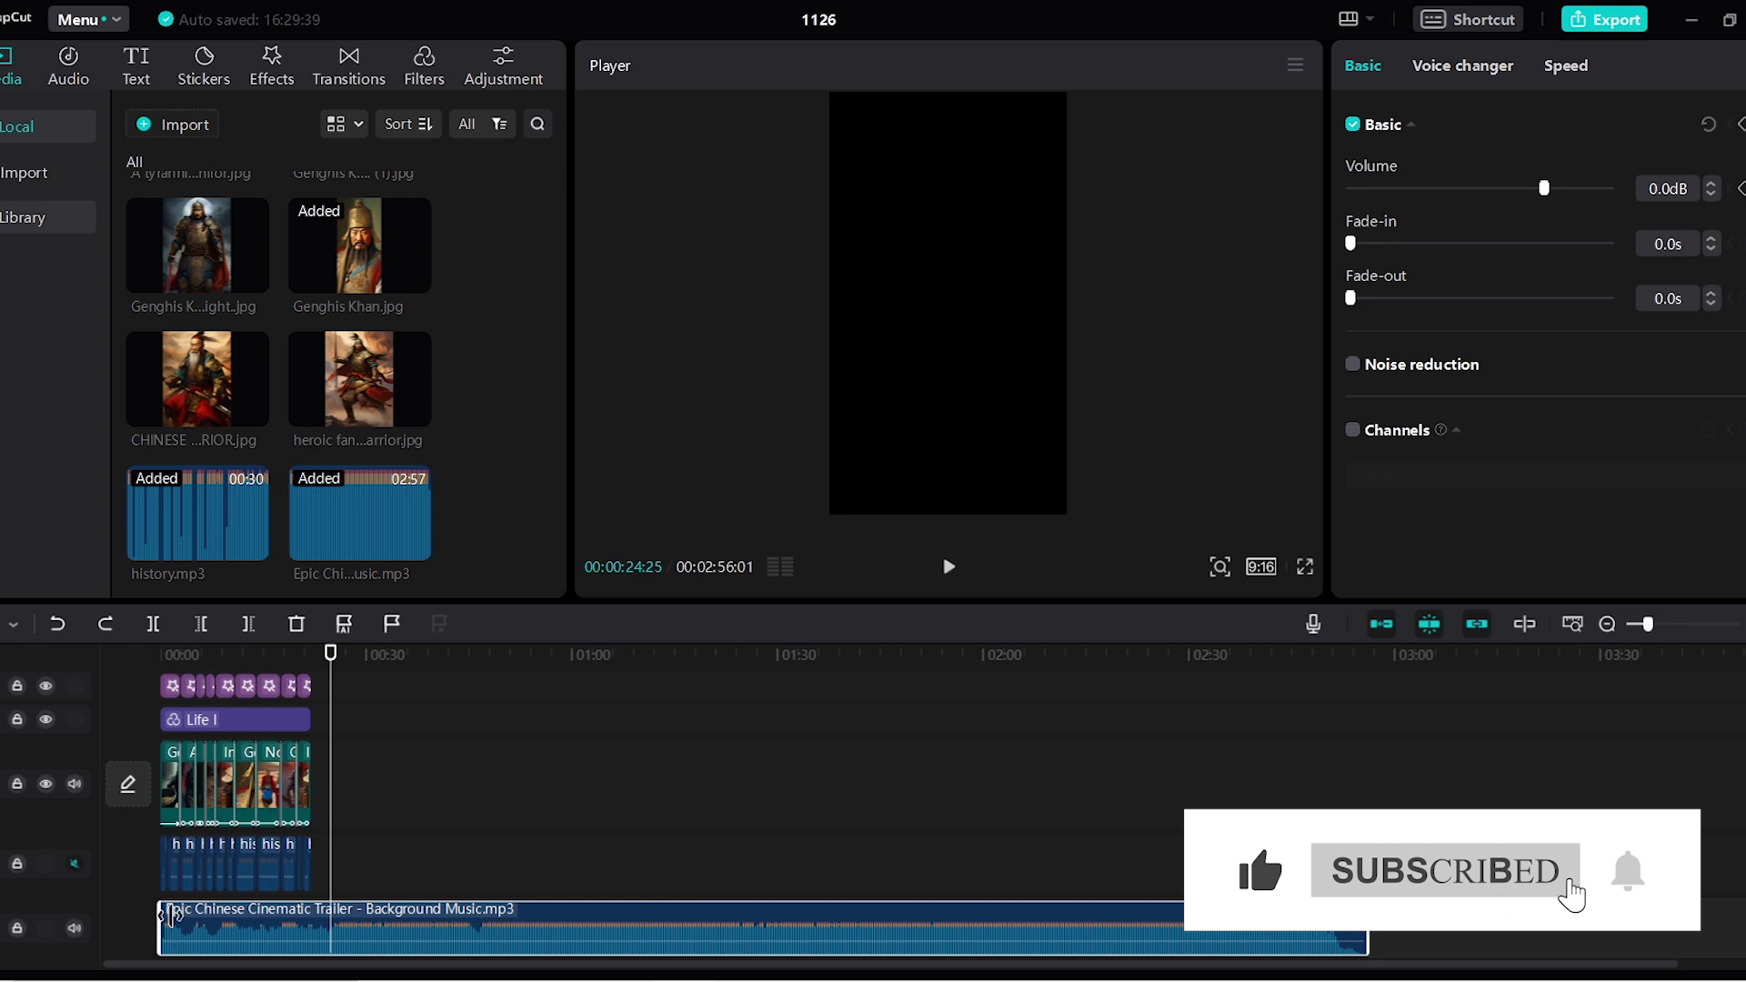
{"action": "left_click_drag", "start_coordinate": [170, 914], "coordinate": [187, 947]}
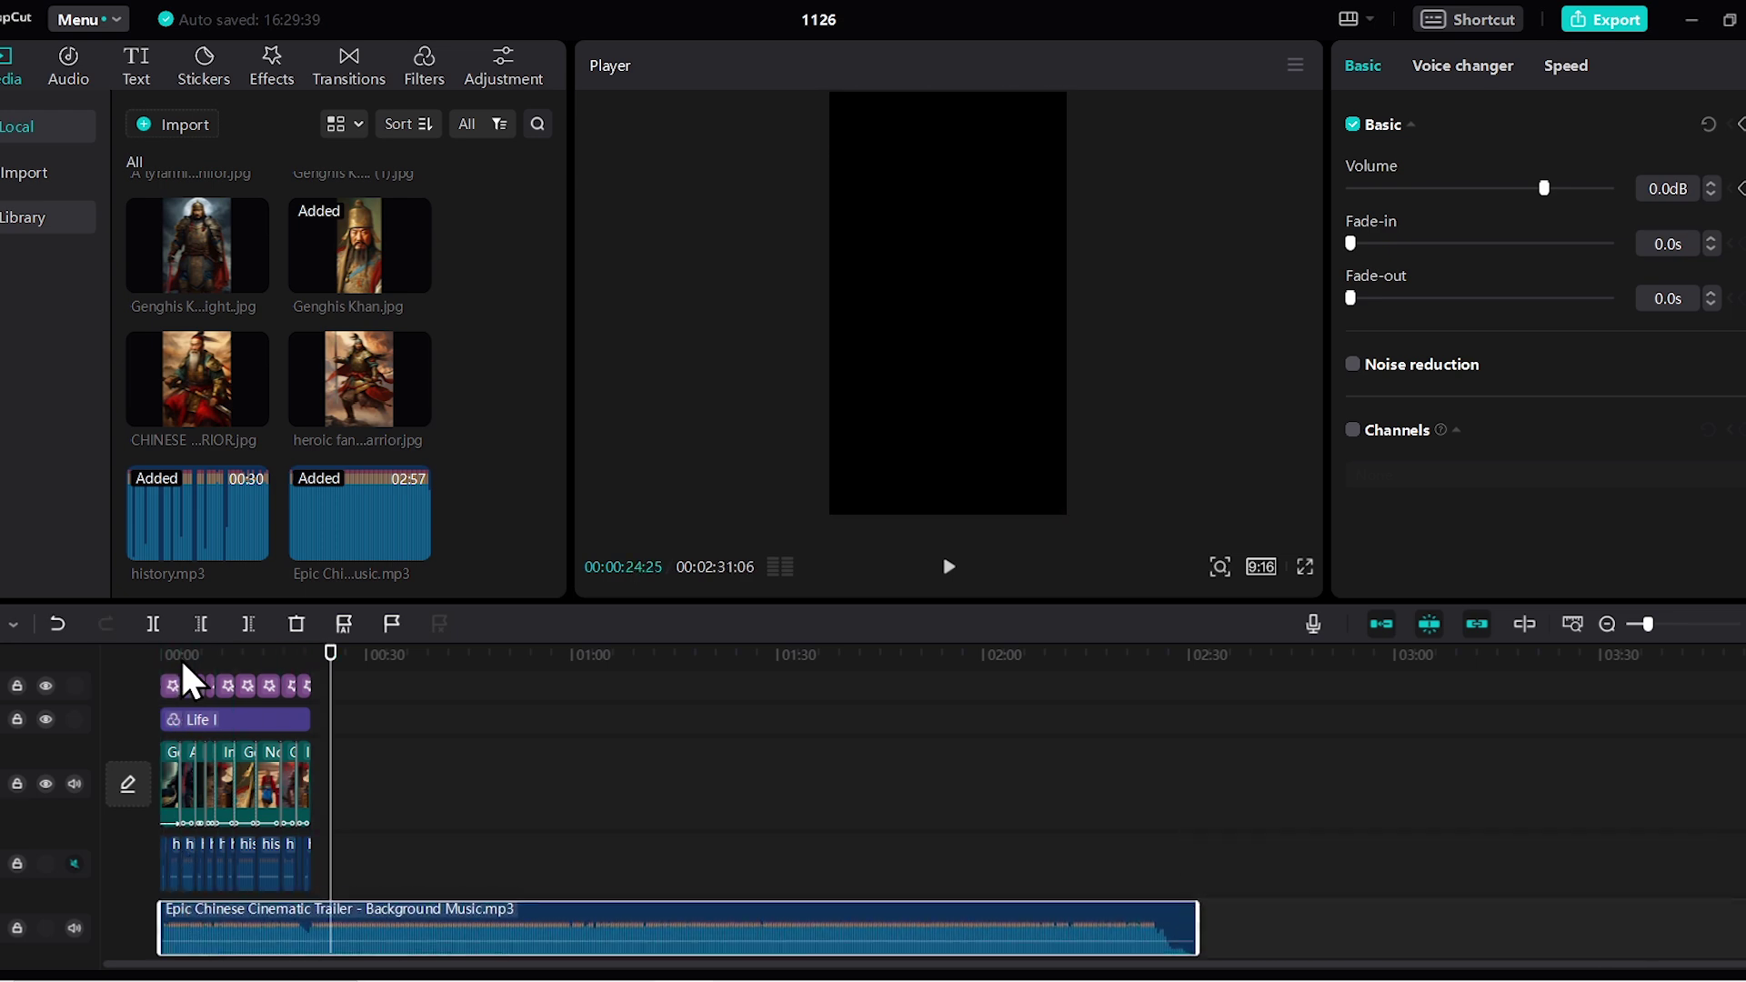
{"action": "left_click", "coordinate": [259, 653]}
{"action": "key", "text": "space"}
{"action": "left_click_drag", "start_coordinate": [1538, 188], "coordinate": [1452, 189]}
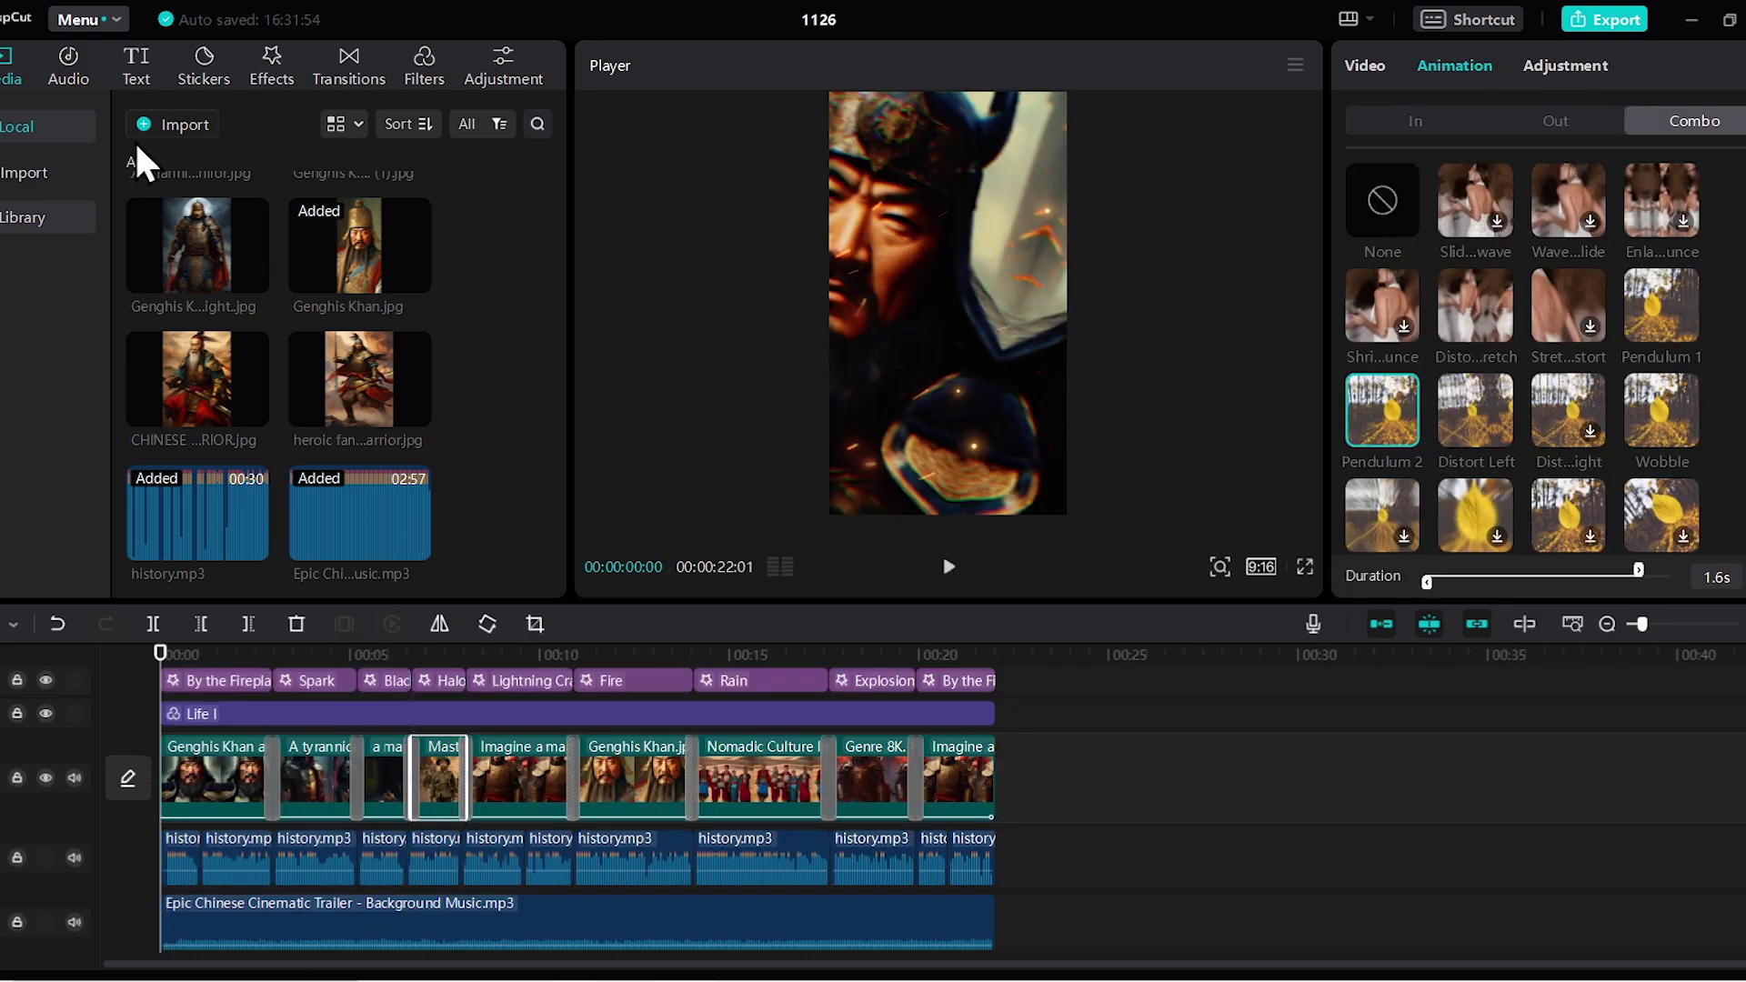
- Auto-generate captions from the voiceover and set their font size to 16
{"action": "left_click", "coordinate": [138, 72]}
{"action": "left_click", "coordinate": [37, 314]}
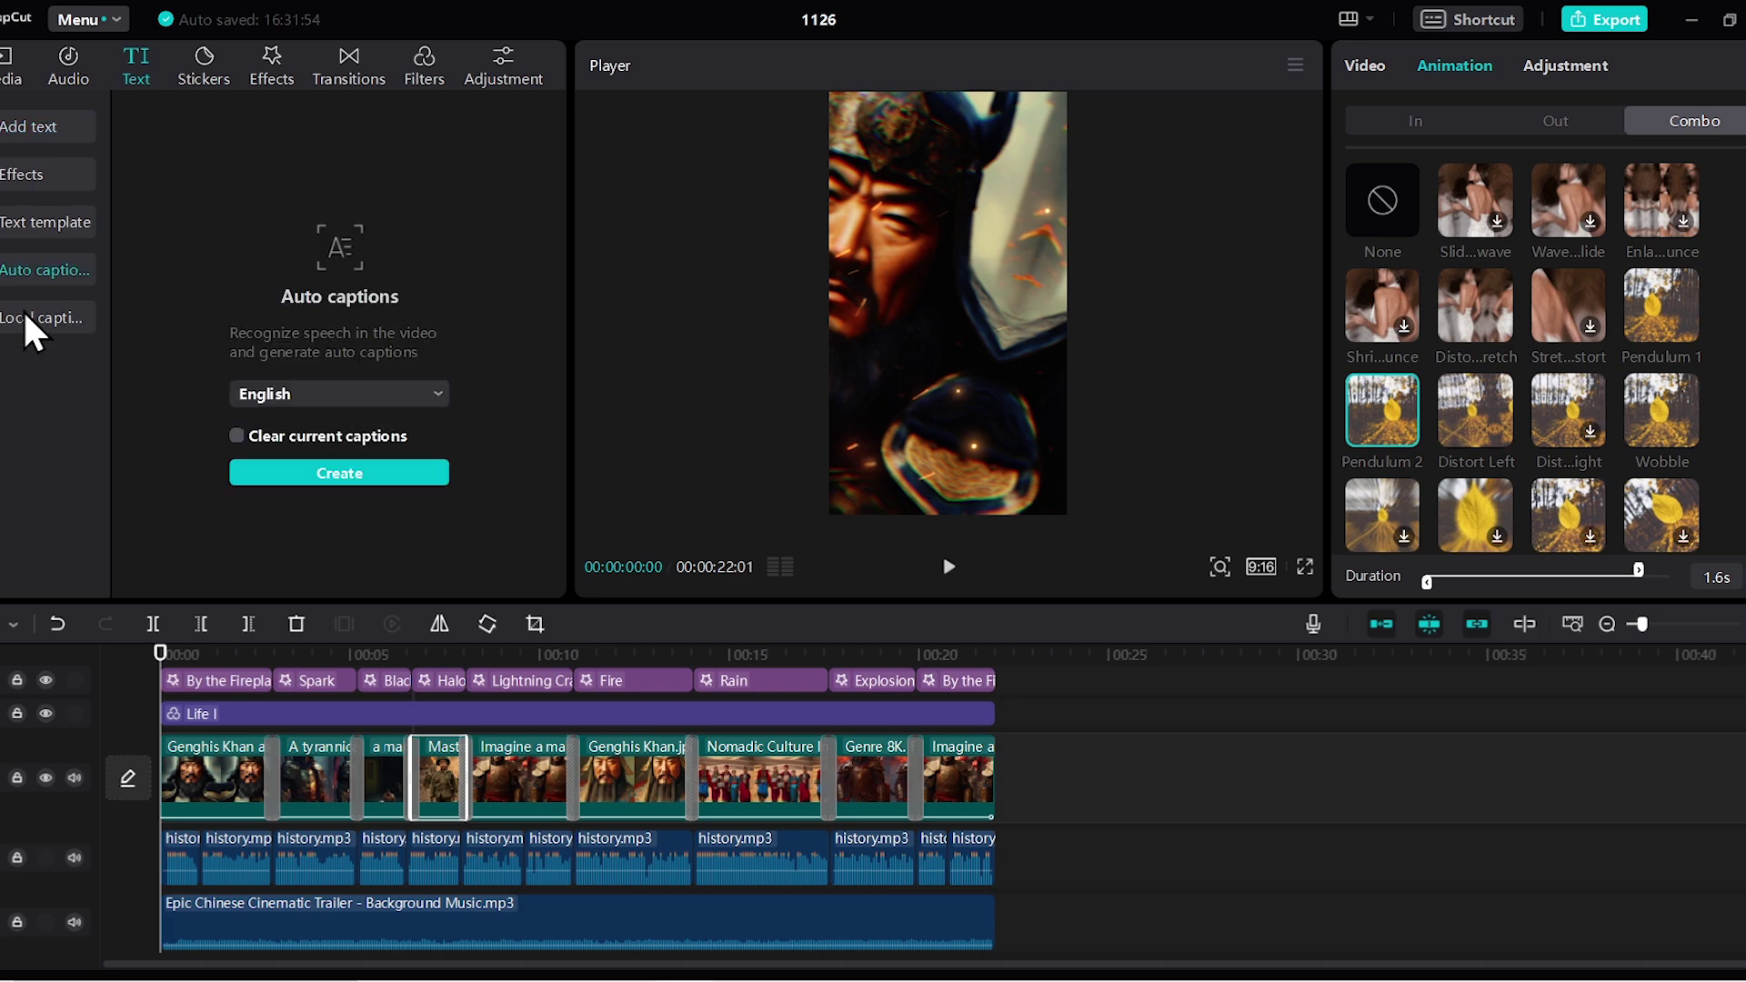
{"action": "left_click", "coordinate": [318, 475]}
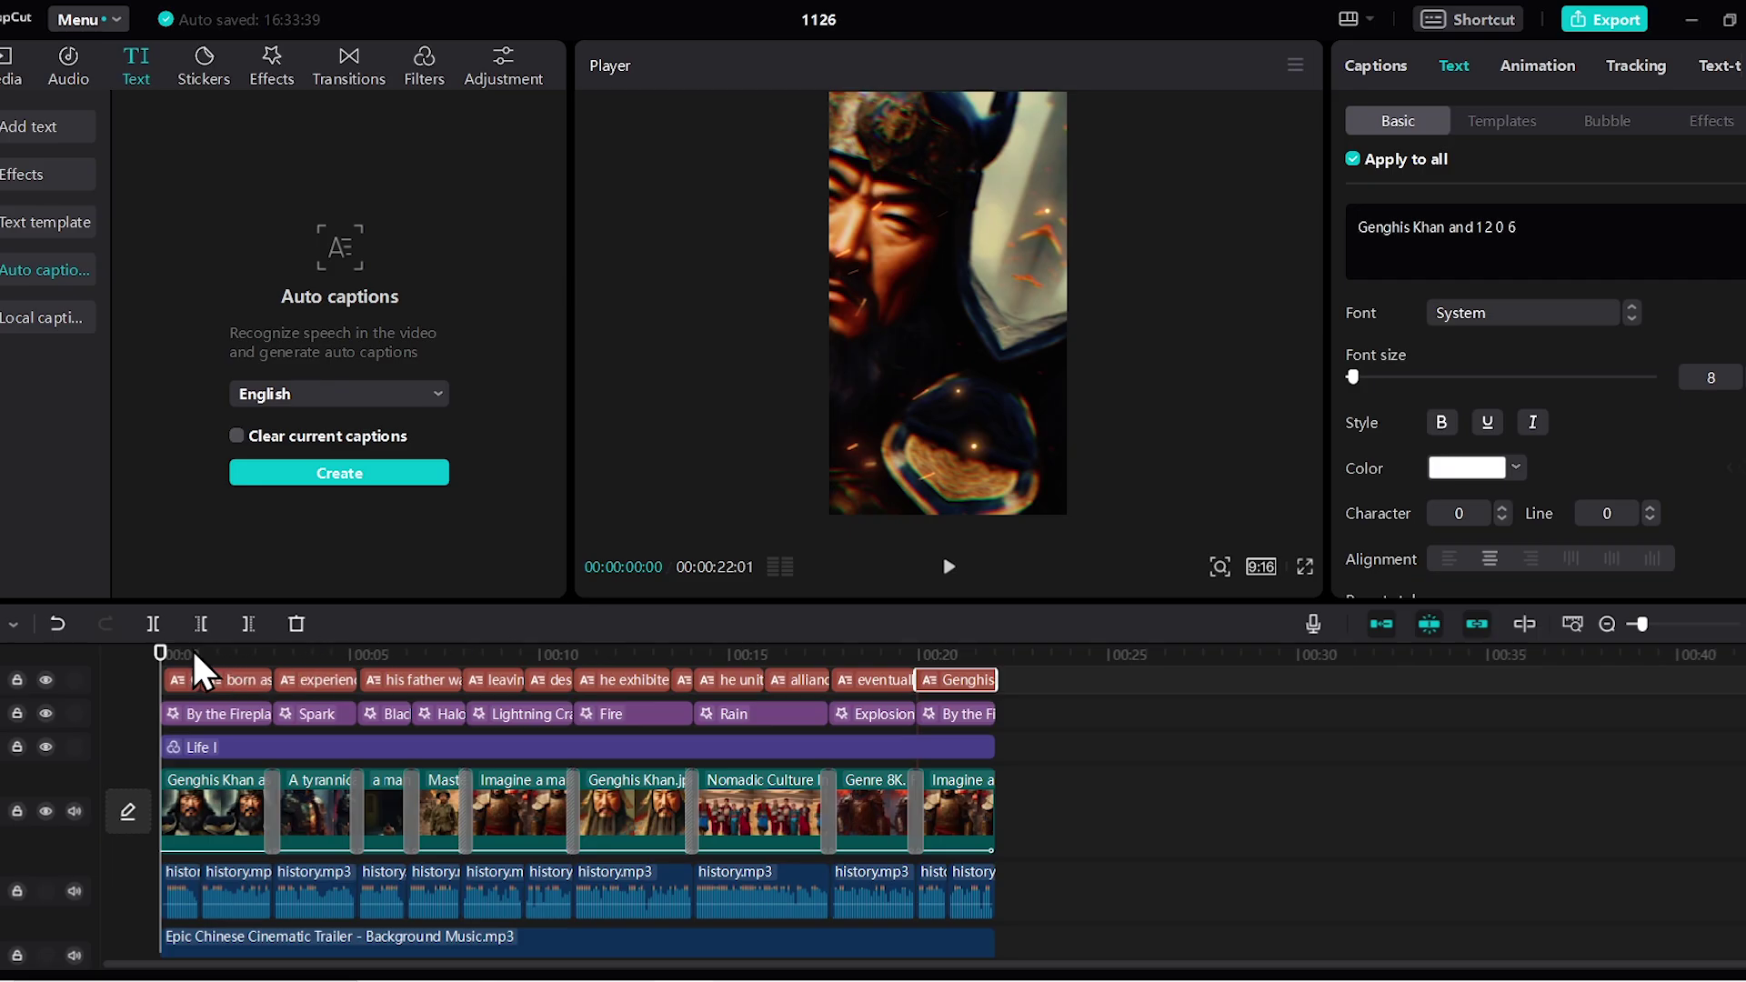
{"action": "left_click", "coordinate": [195, 655]}
{"action": "left_click", "coordinate": [296, 679]}
{"action": "left_click", "coordinate": [1361, 378]}
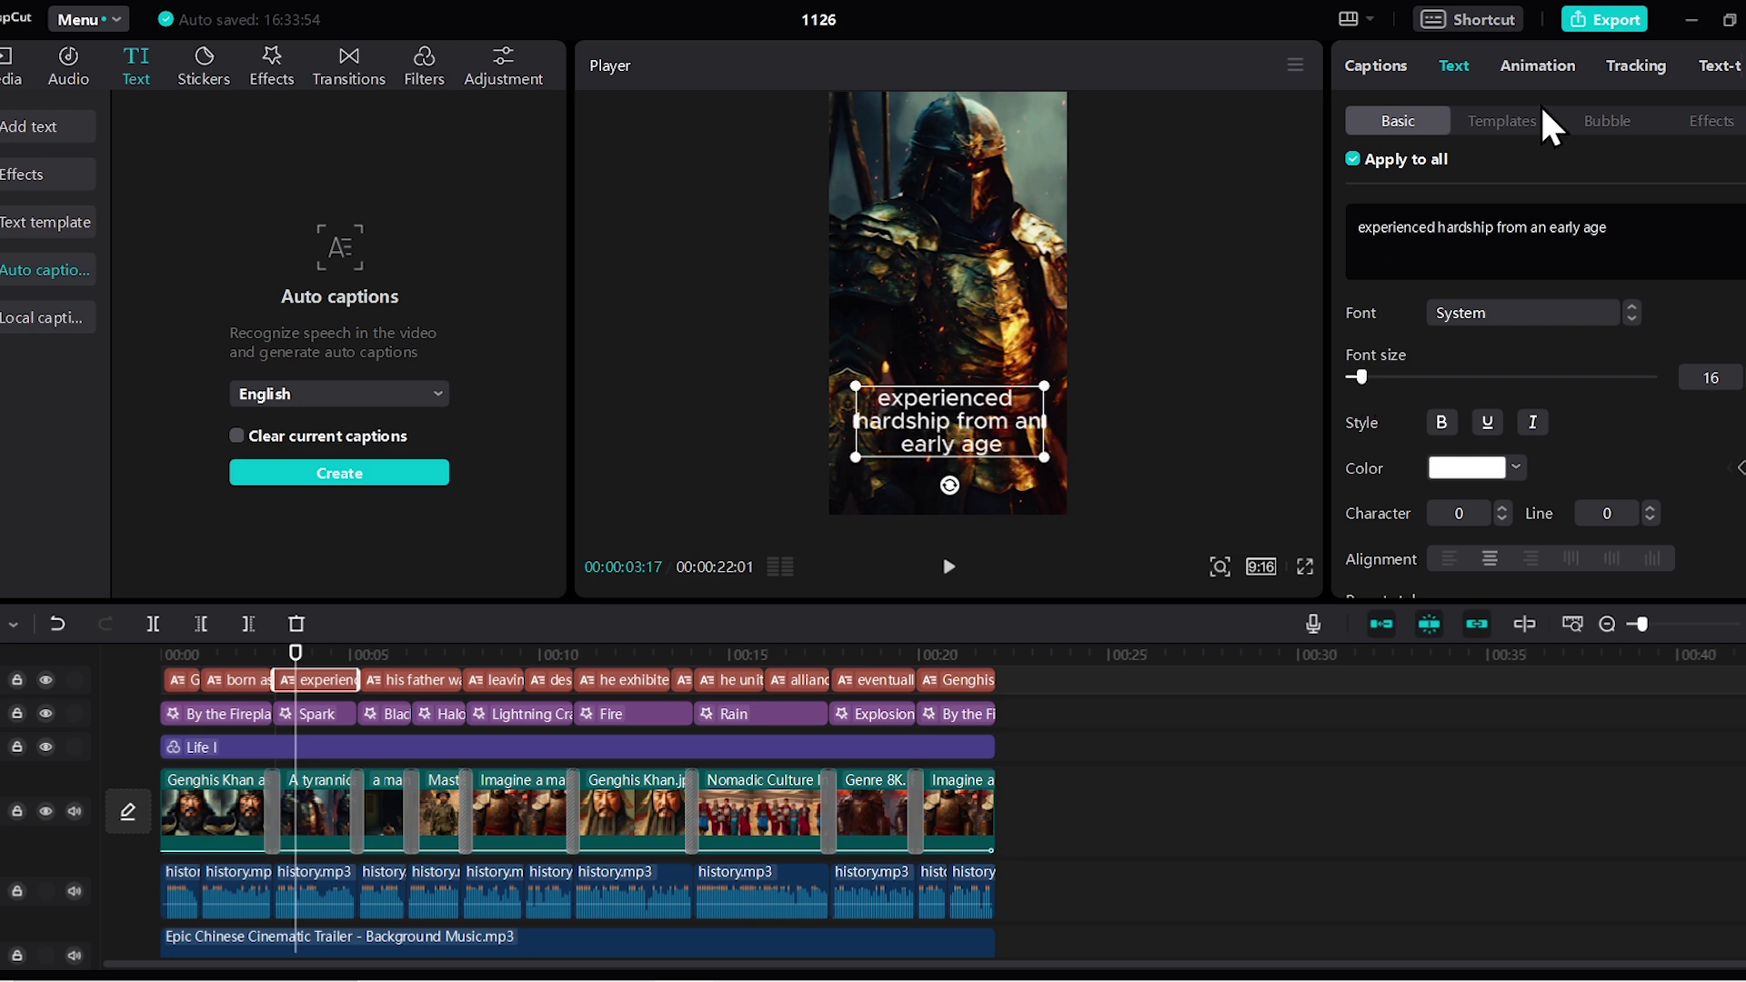
- Apply the Pop-up caption animation to all caption clips
{"action": "left_click_drag", "start_coordinate": [1032, 693], "coordinate": [136, 728]}
{"action": "left_click", "coordinate": [1524, 71]}
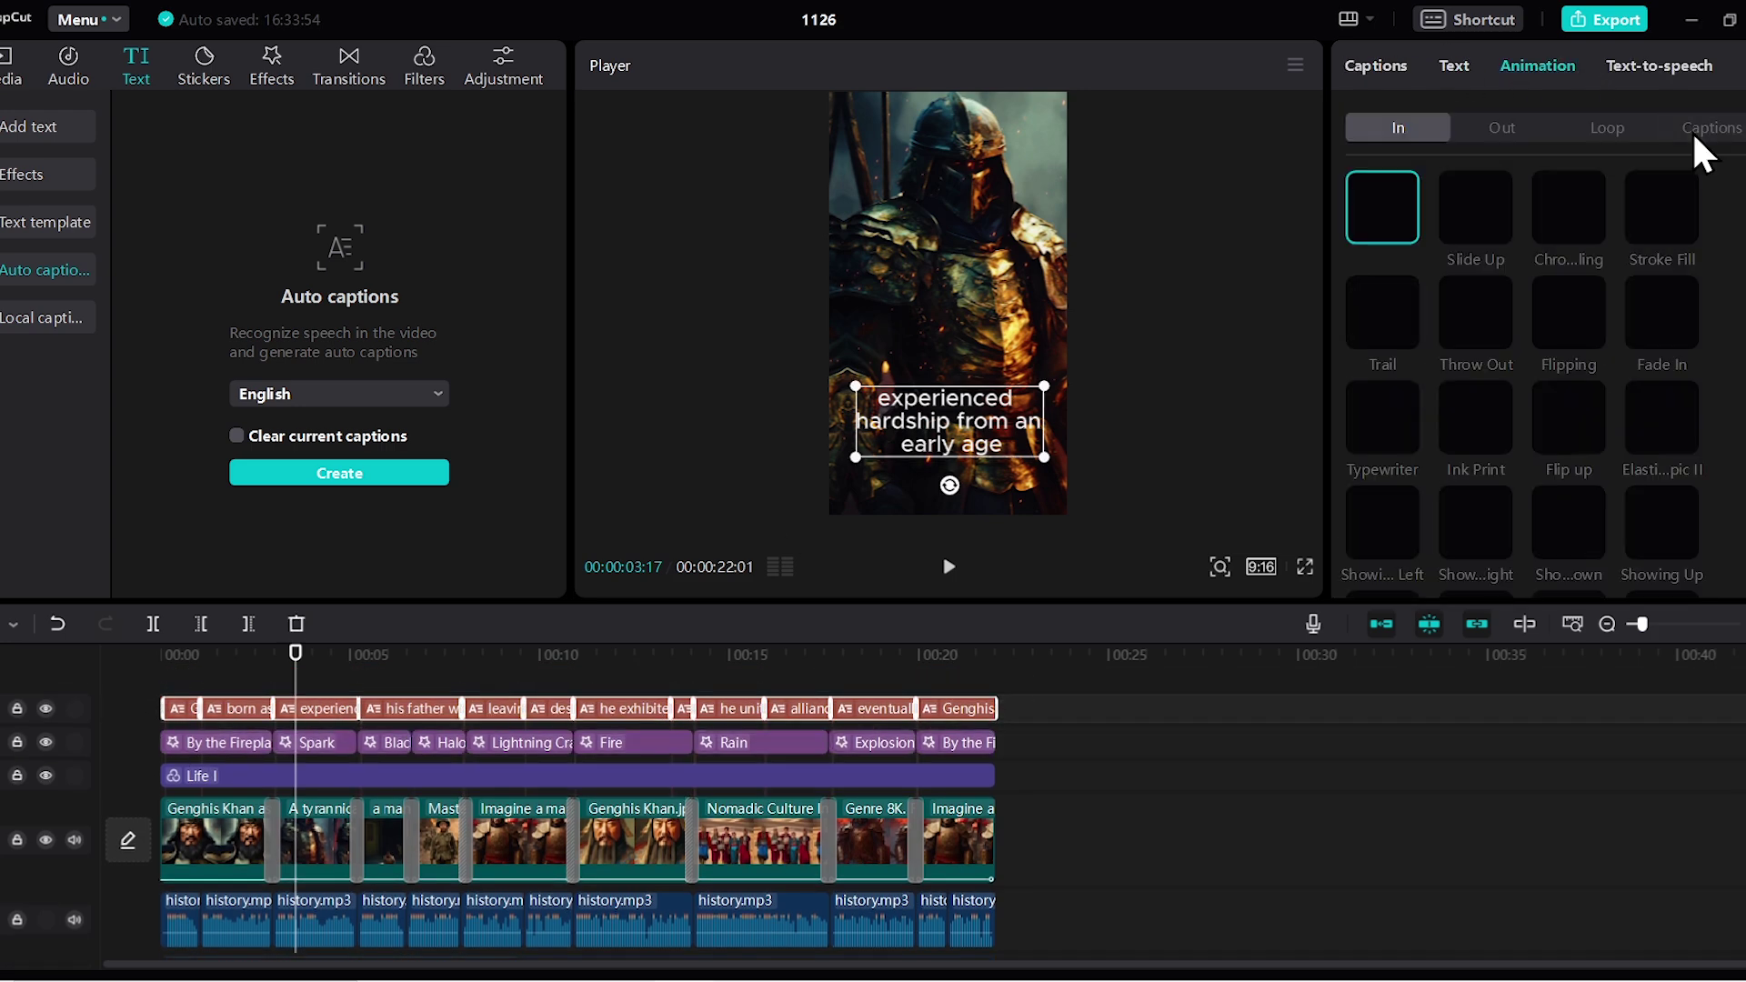
{"action": "left_click", "coordinate": [1693, 130]}
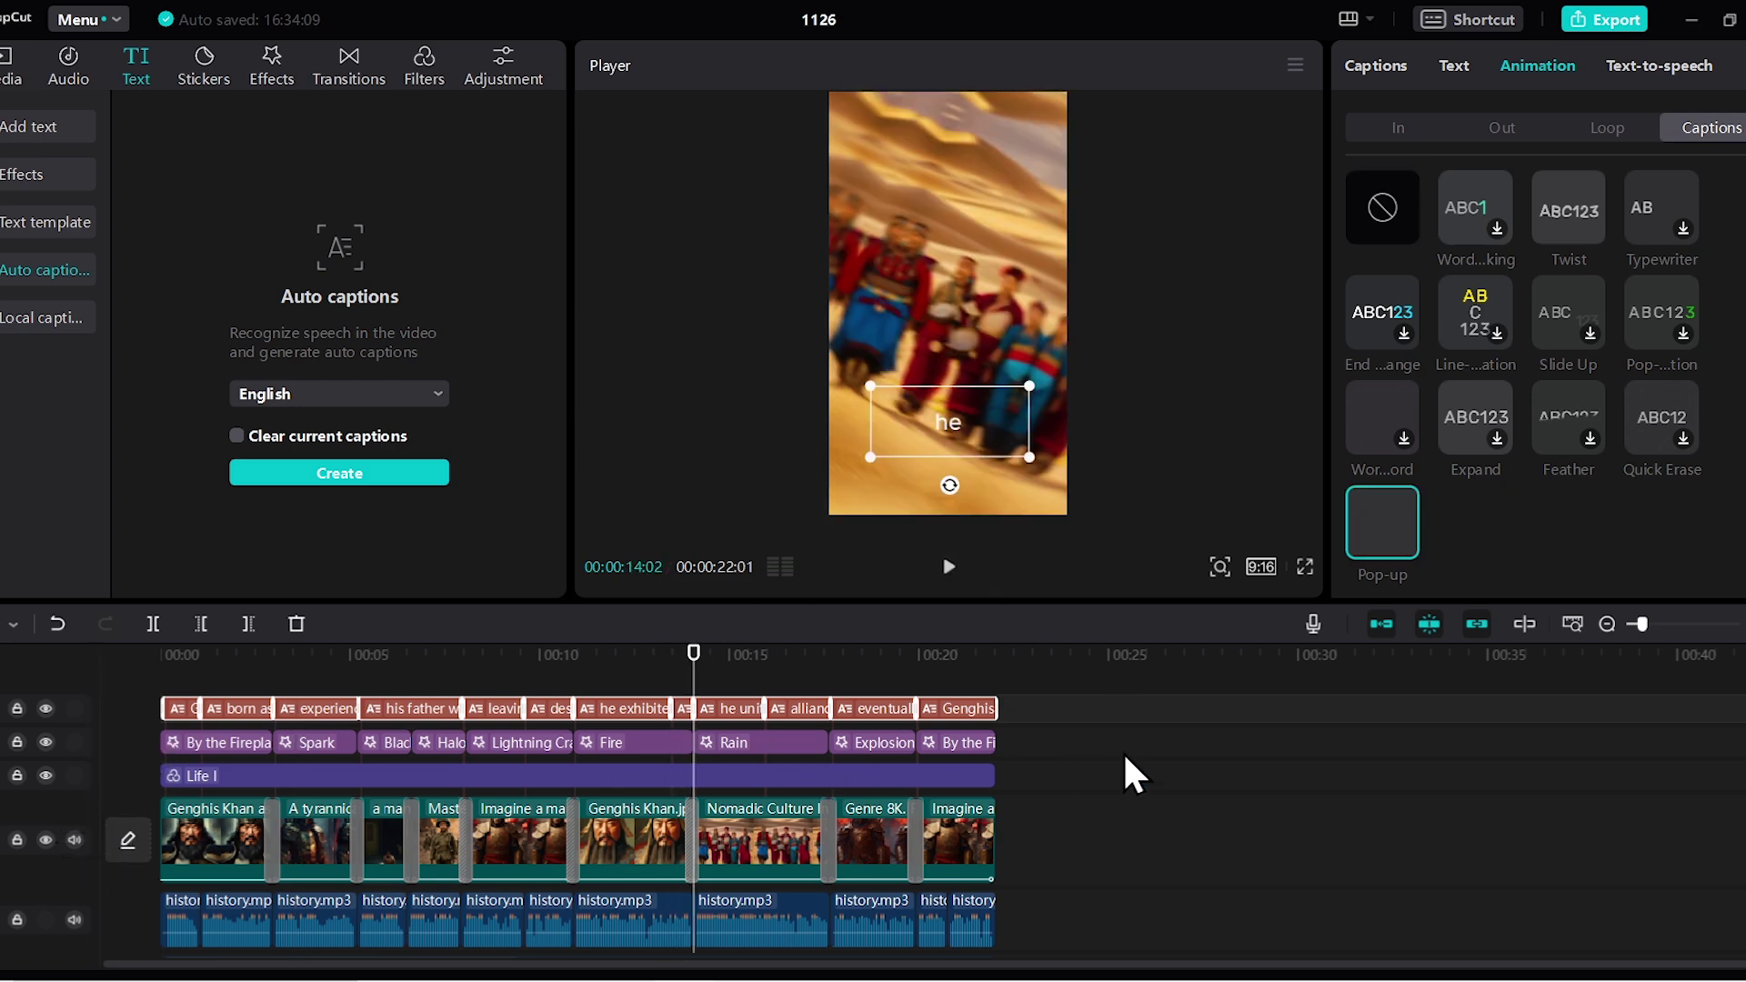
{"action": "left_click", "coordinate": [1456, 67]}
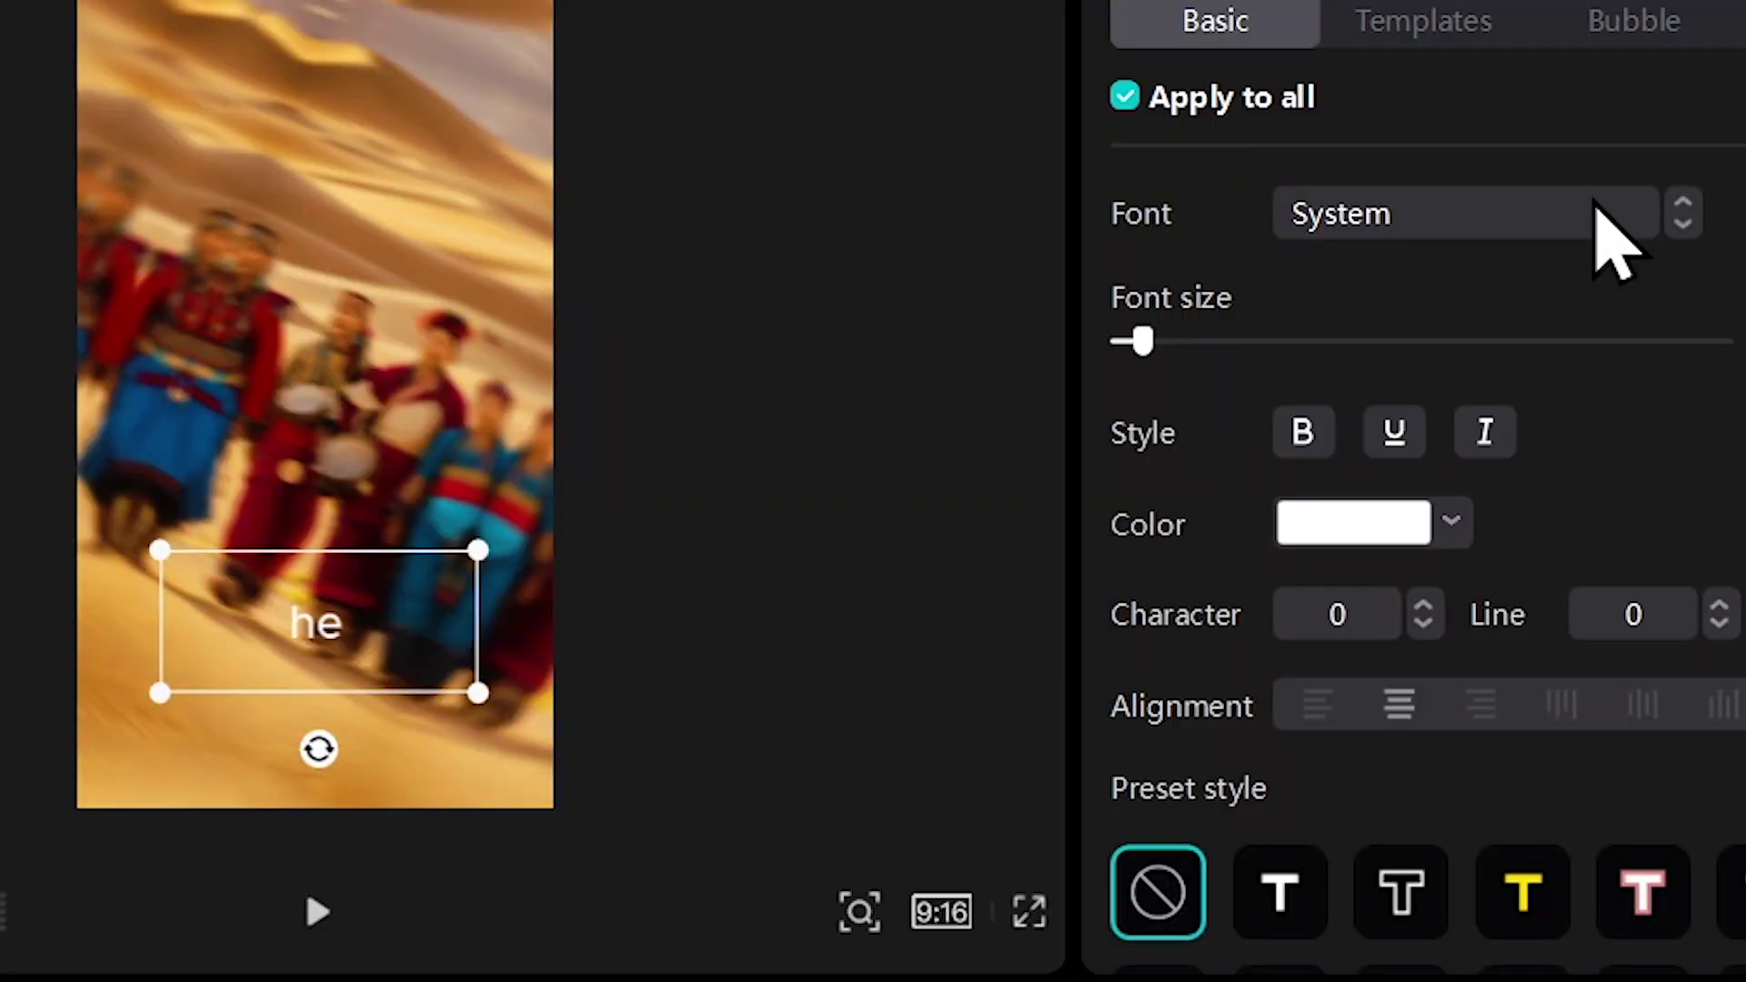
- Change the captions' font to KOMIKAX
{"action": "left_click", "coordinate": [1606, 220]}
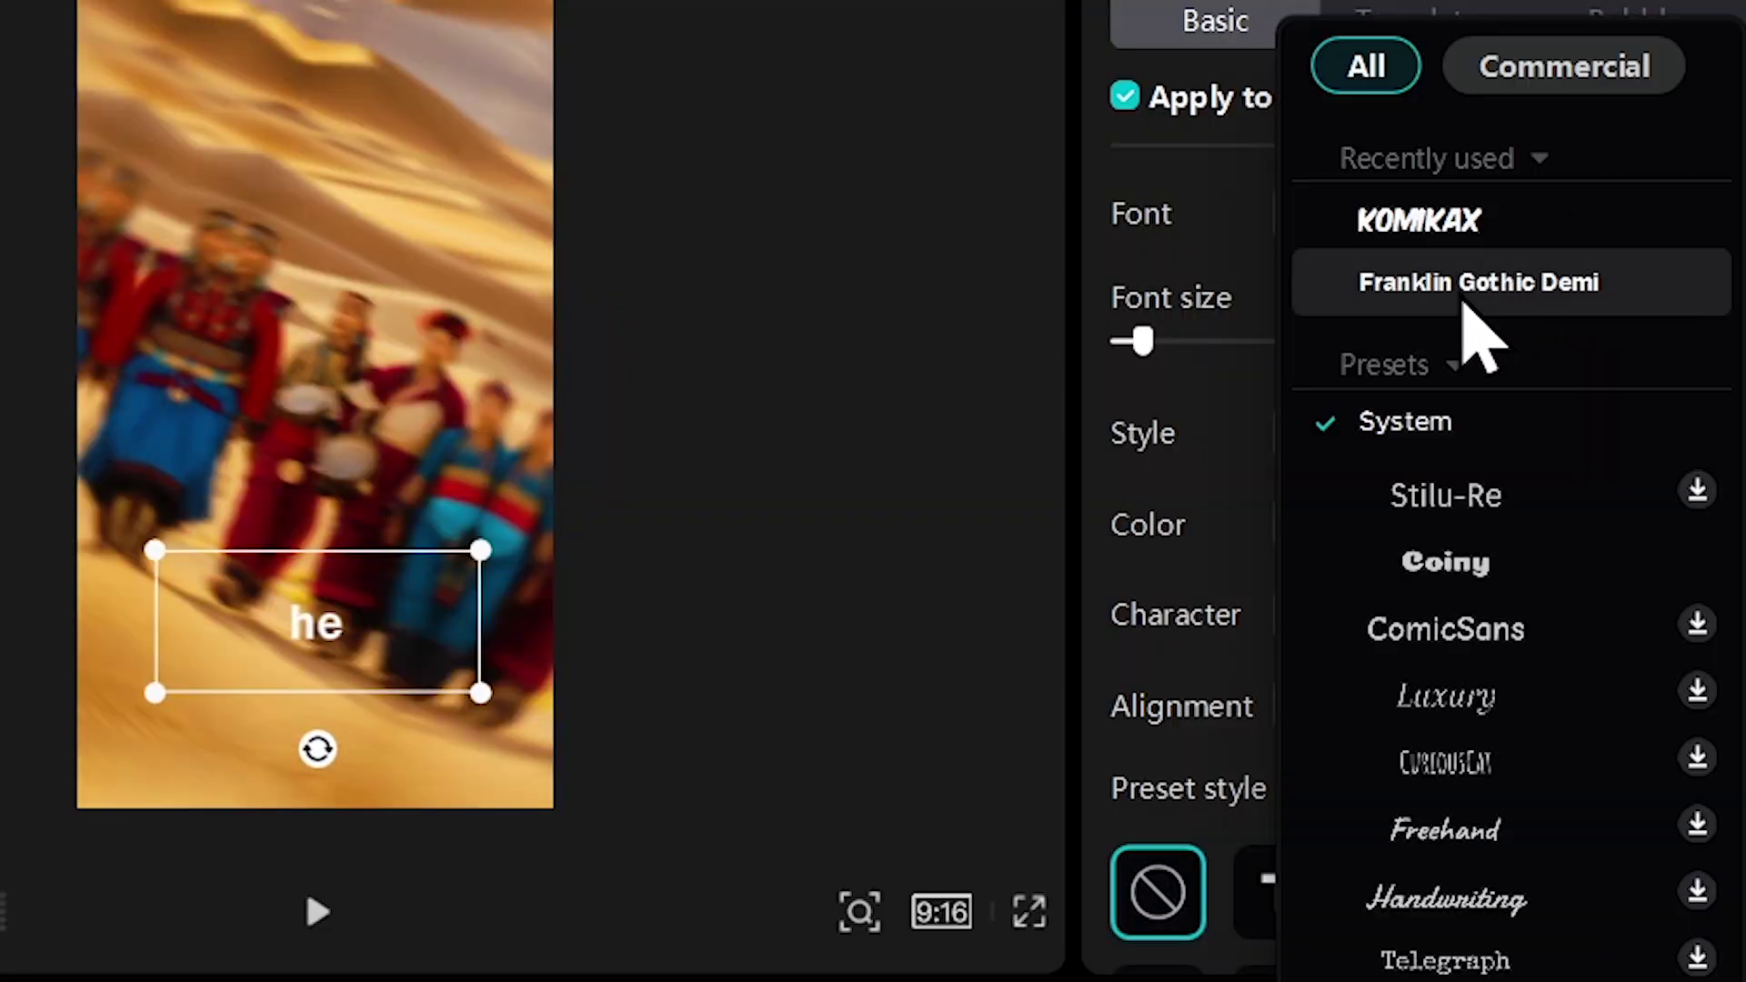
{"action": "left_click", "coordinate": [1512, 228]}
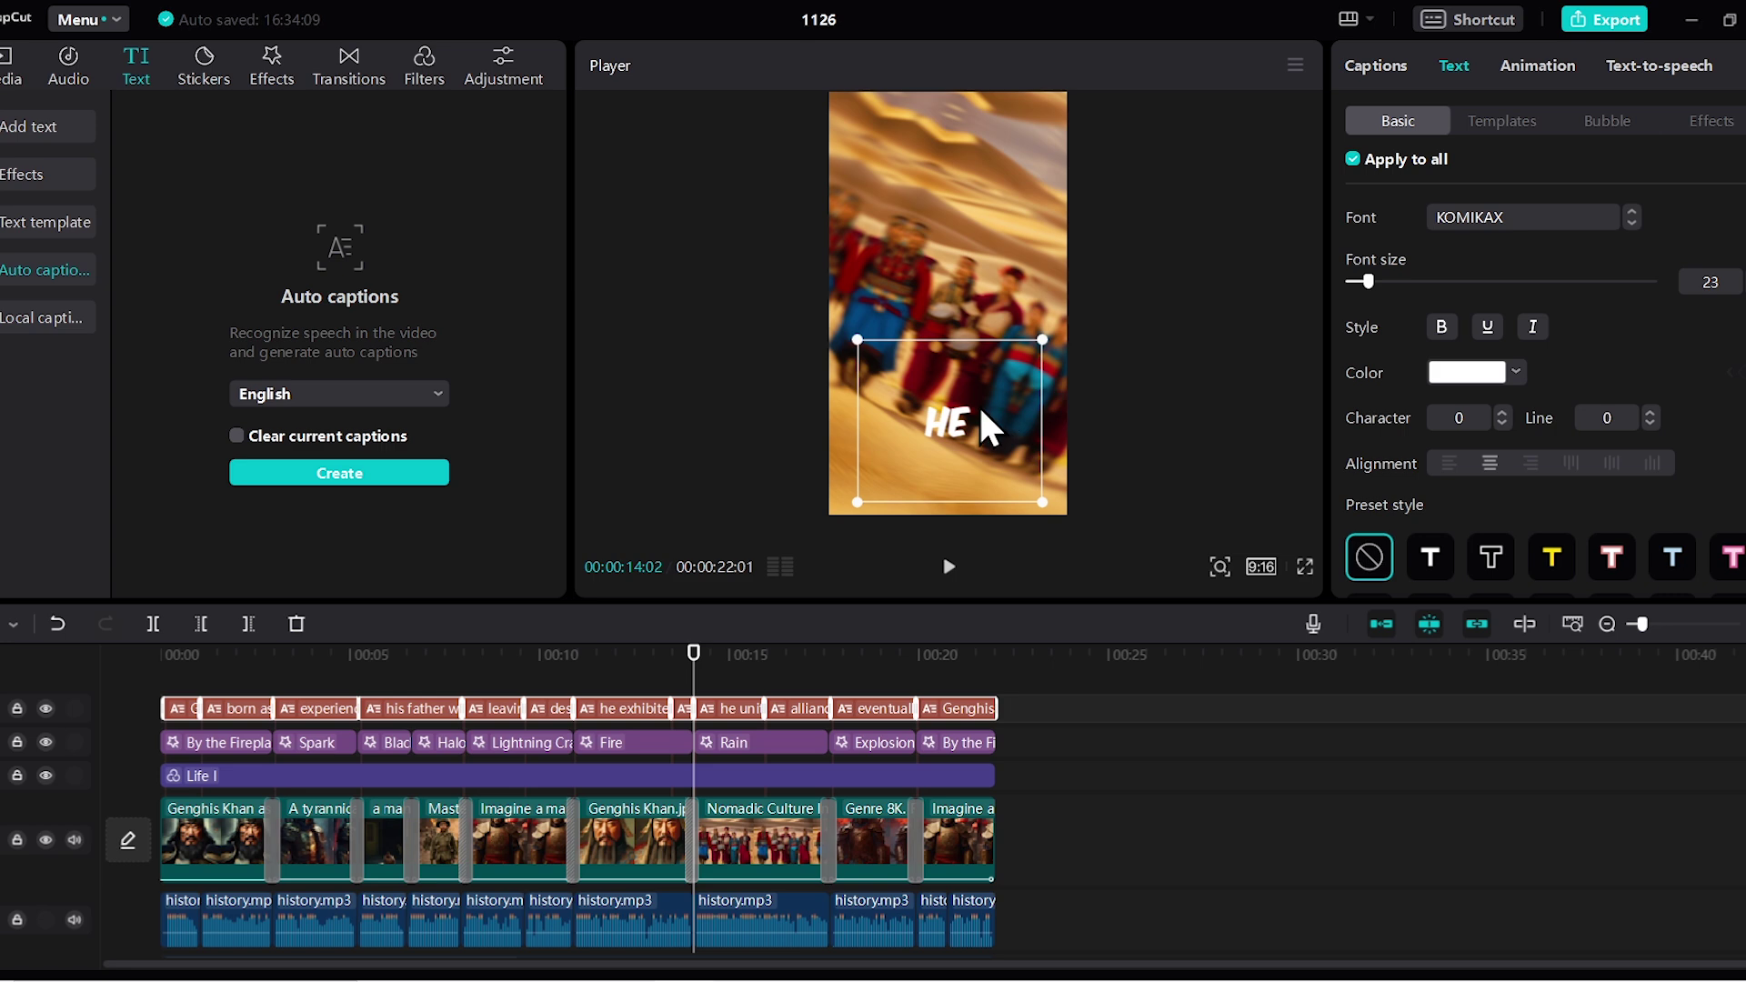
{"action": "scroll", "coordinate": [1435, 459], "scroll_direction": "down", "scroll_amount": 2}
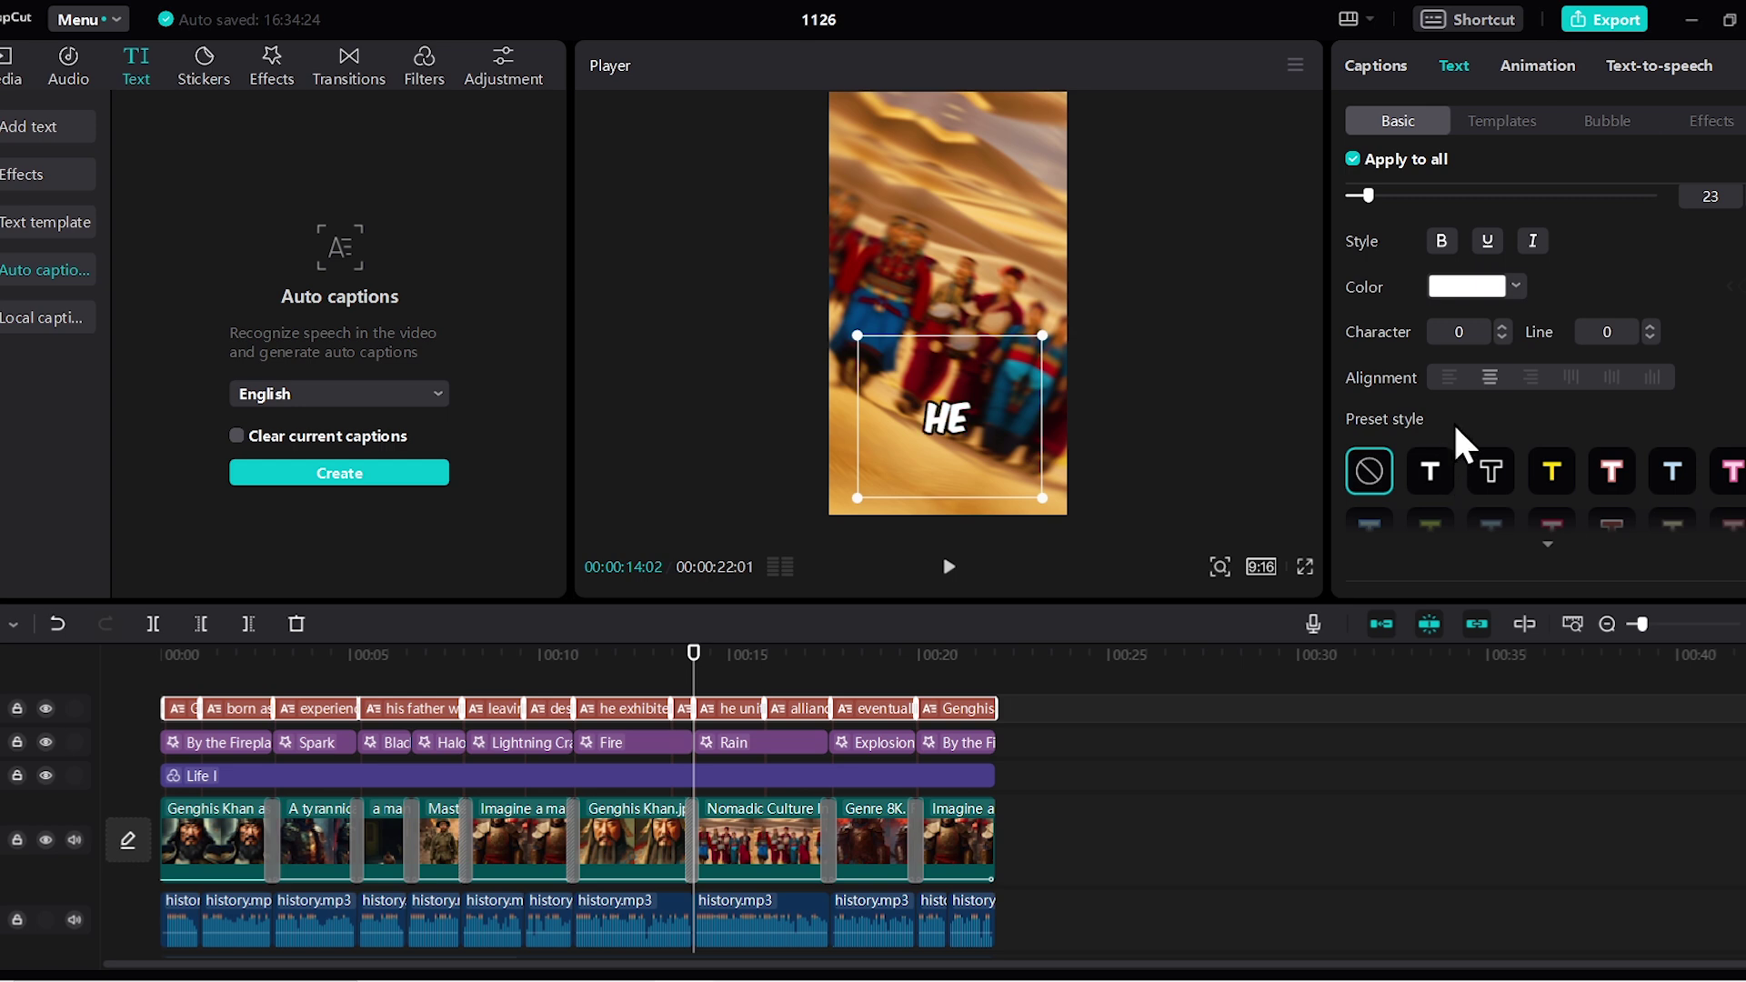
{"action": "scroll", "coordinate": [1446, 444], "scroll_direction": "down", "scroll_amount": 10}
{"action": "scroll", "coordinate": [1439, 442], "scroll_direction": "up", "scroll_amount": 5}
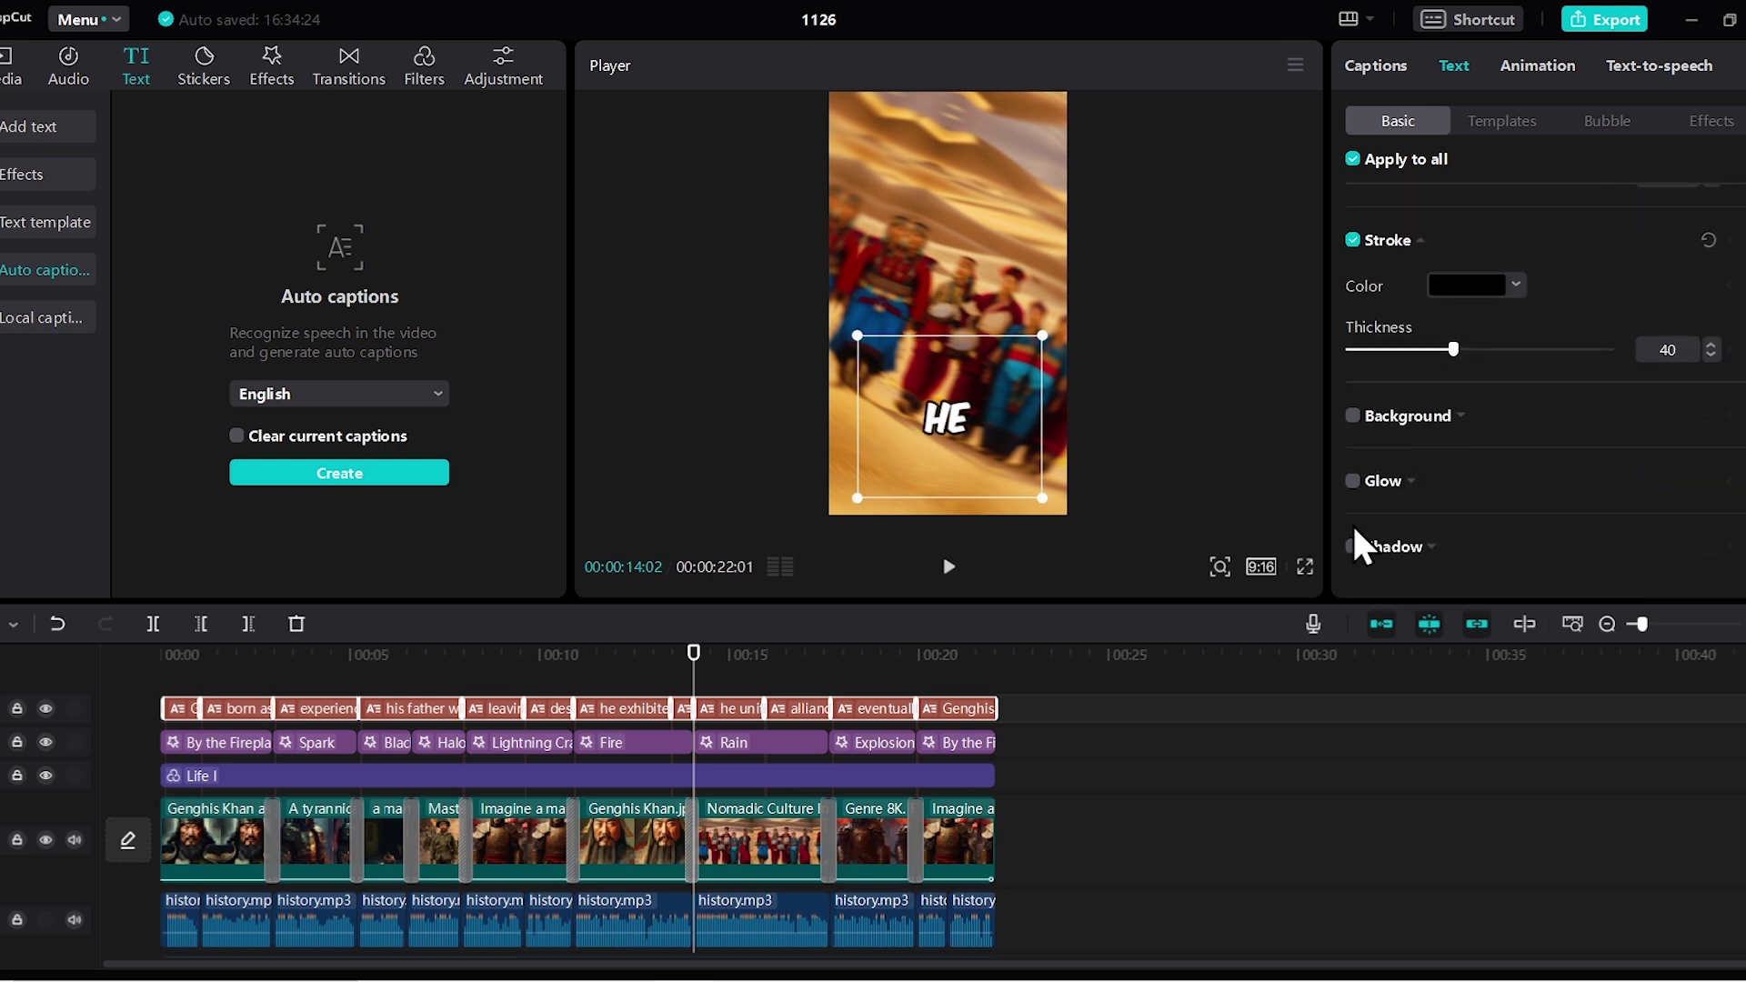
{"action": "scroll", "coordinate": [1412, 511], "scroll_direction": "down", "scroll_amount": 6}
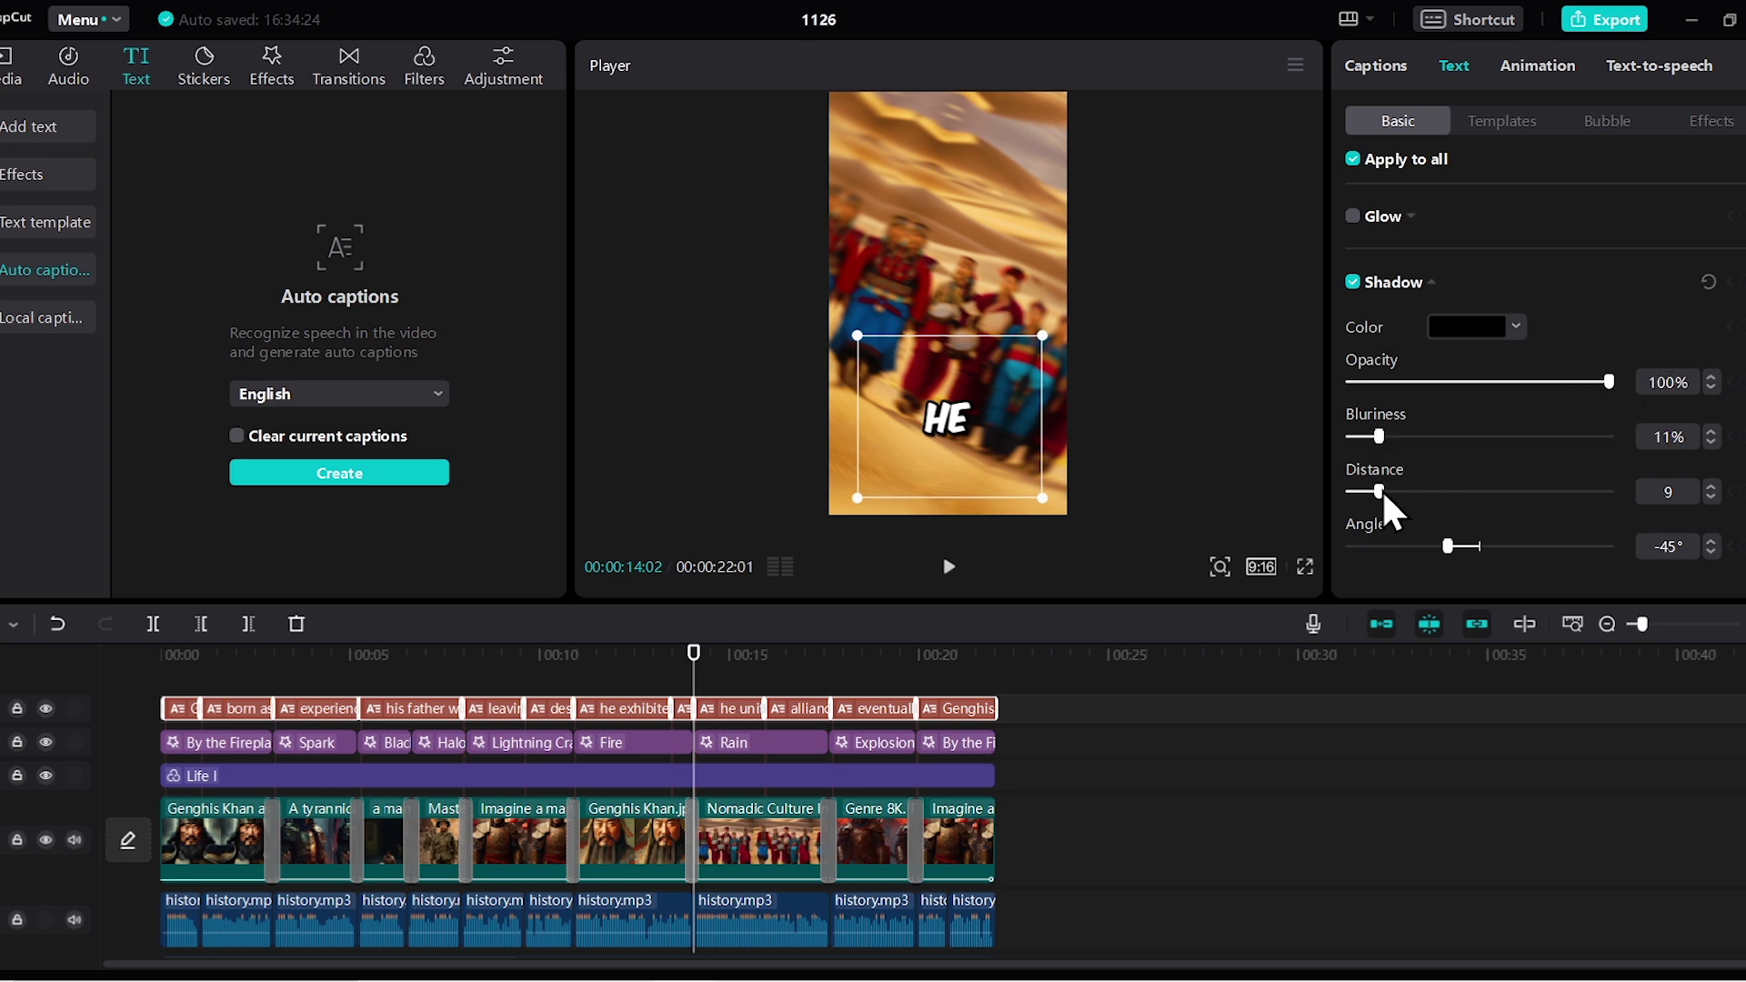
- Shrink the caption font so words like TEMAJIN fit, then export the video in 4K
{"action": "left_click", "coordinate": [955, 396]}
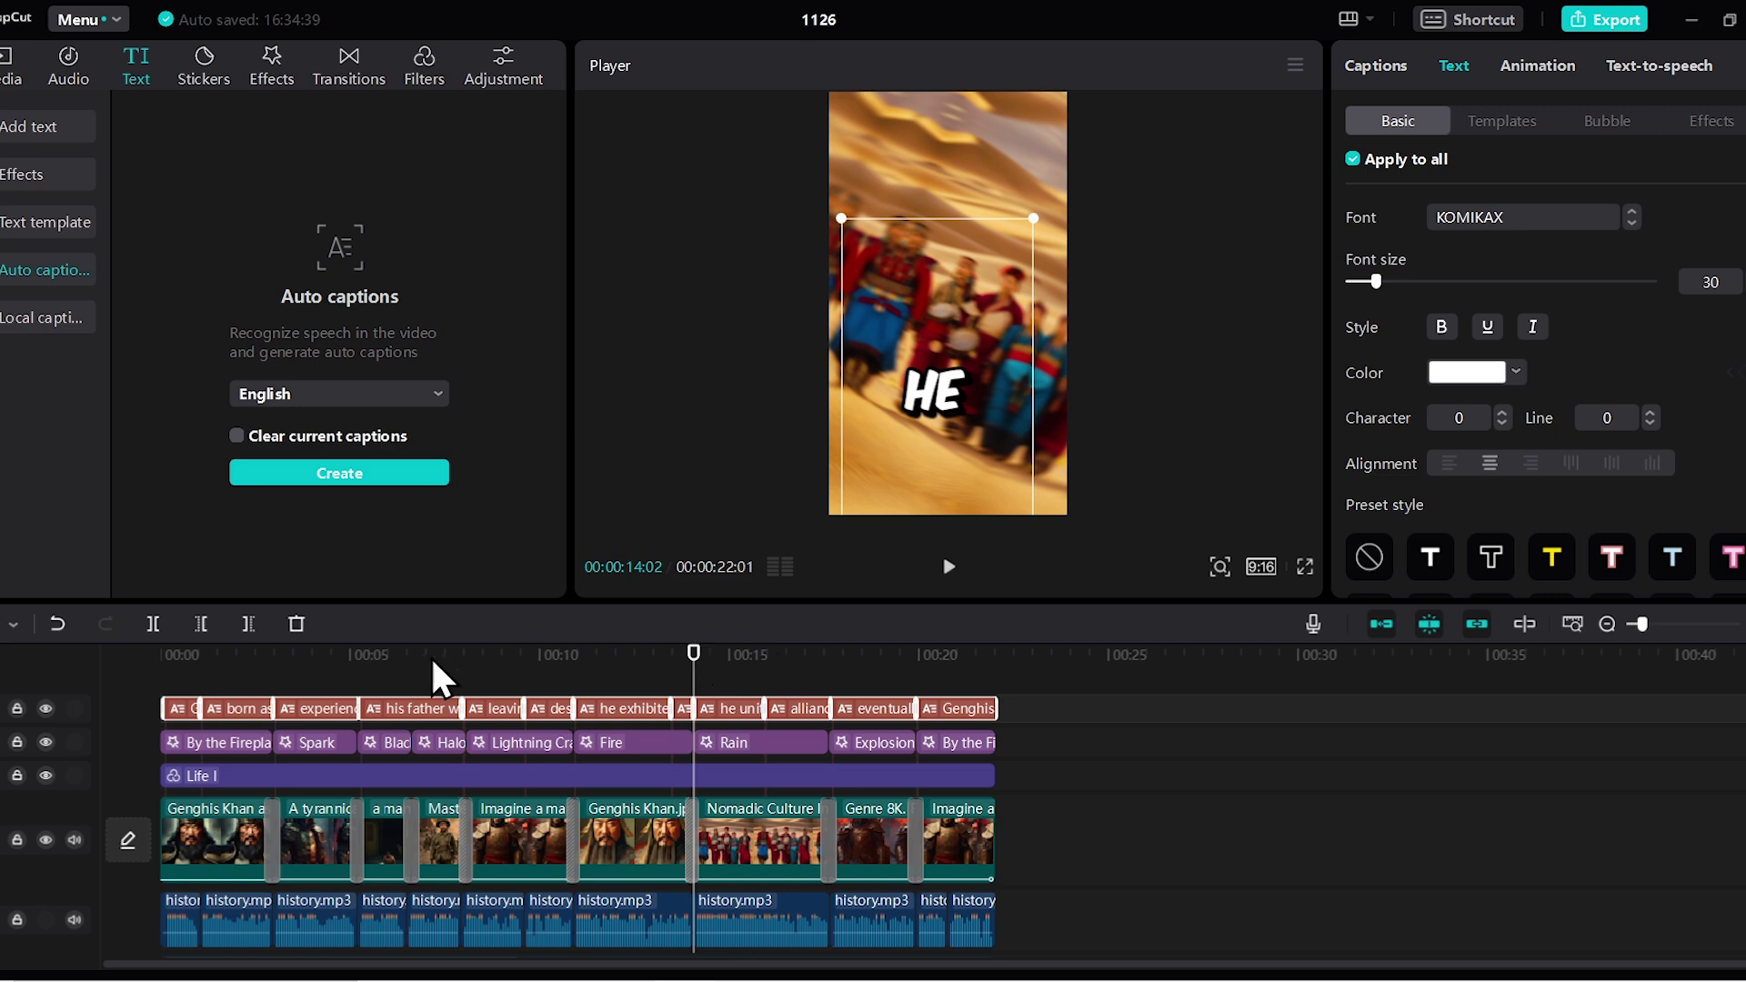
{"action": "left_click_drag", "start_coordinate": [439, 677], "coordinate": [273, 723]}
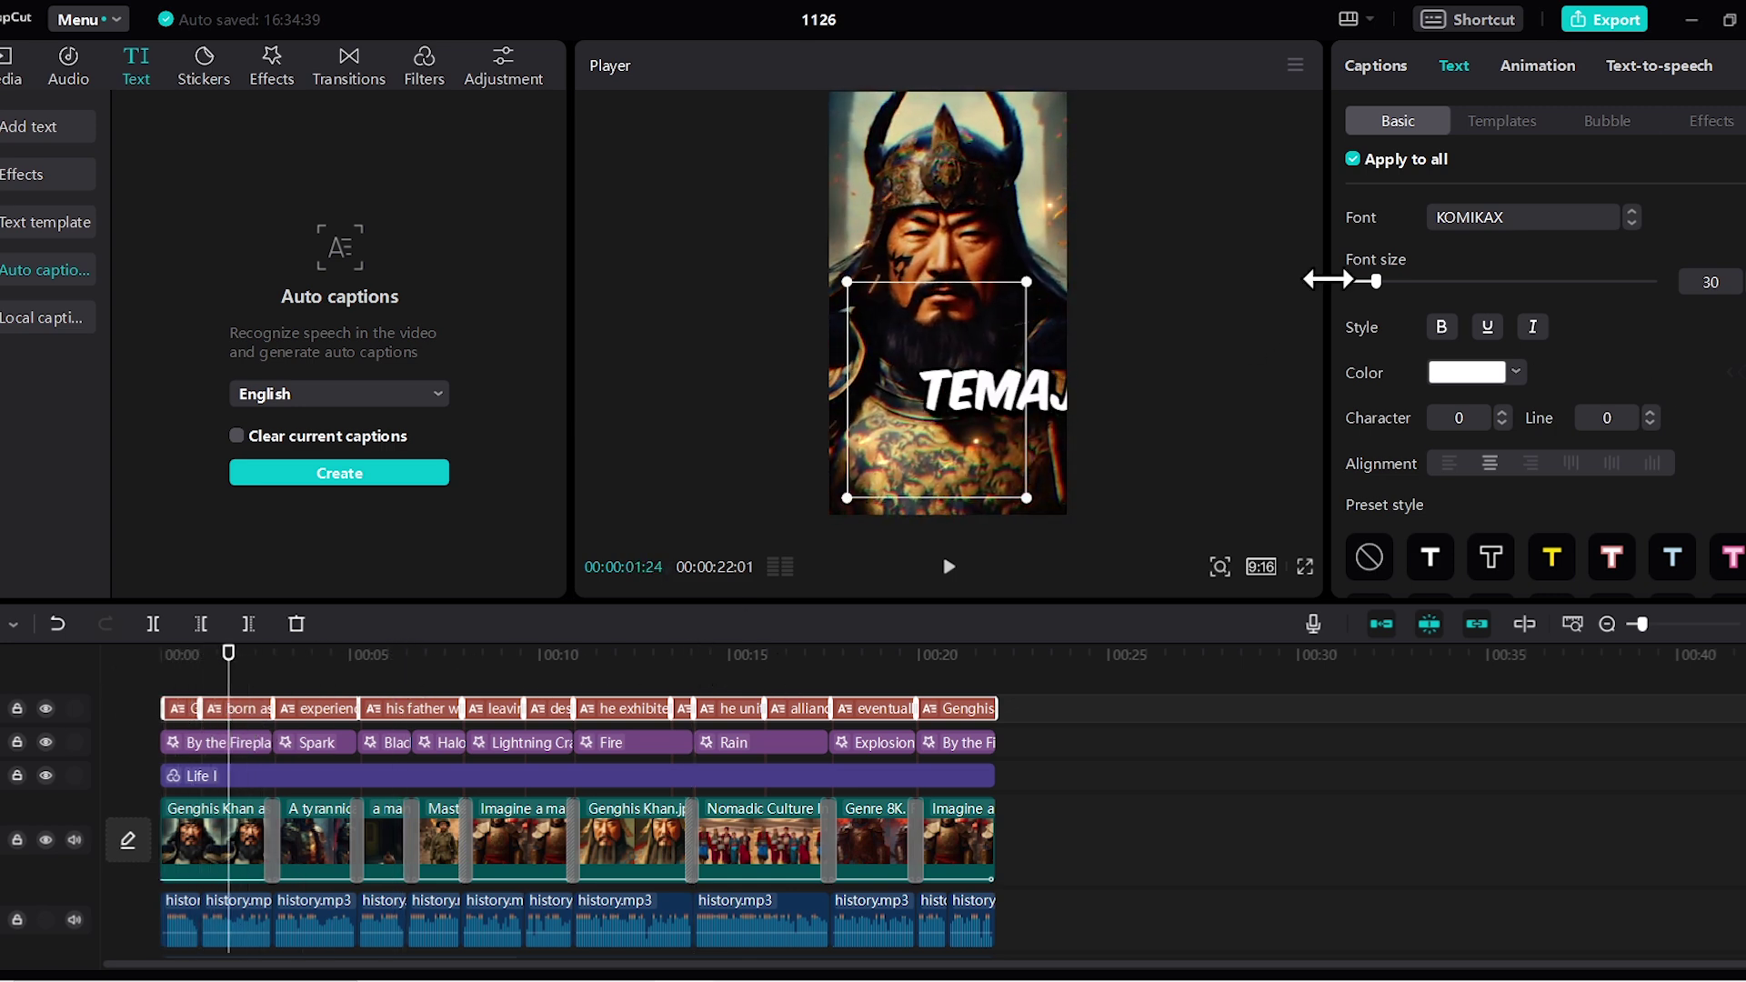
{"action": "left_click_drag", "start_coordinate": [1372, 282], "coordinate": [1369, 282]}
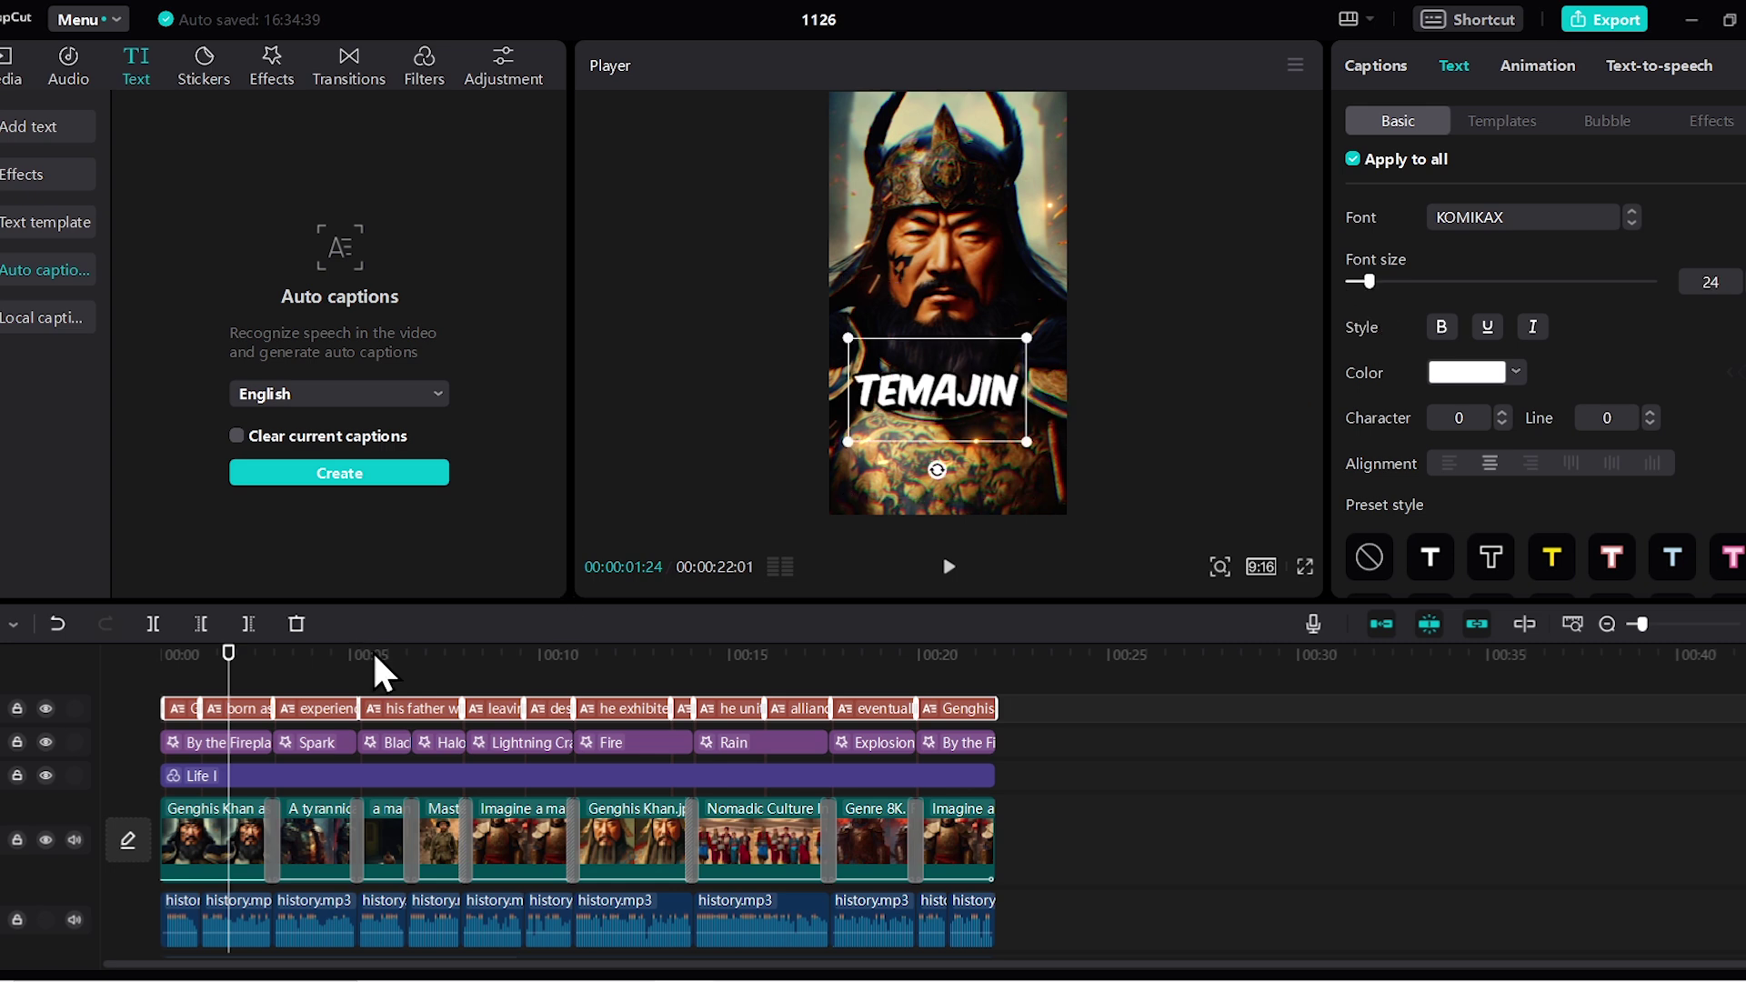
{"action": "left_click_drag", "start_coordinate": [242, 655], "coordinate": [296, 680]}
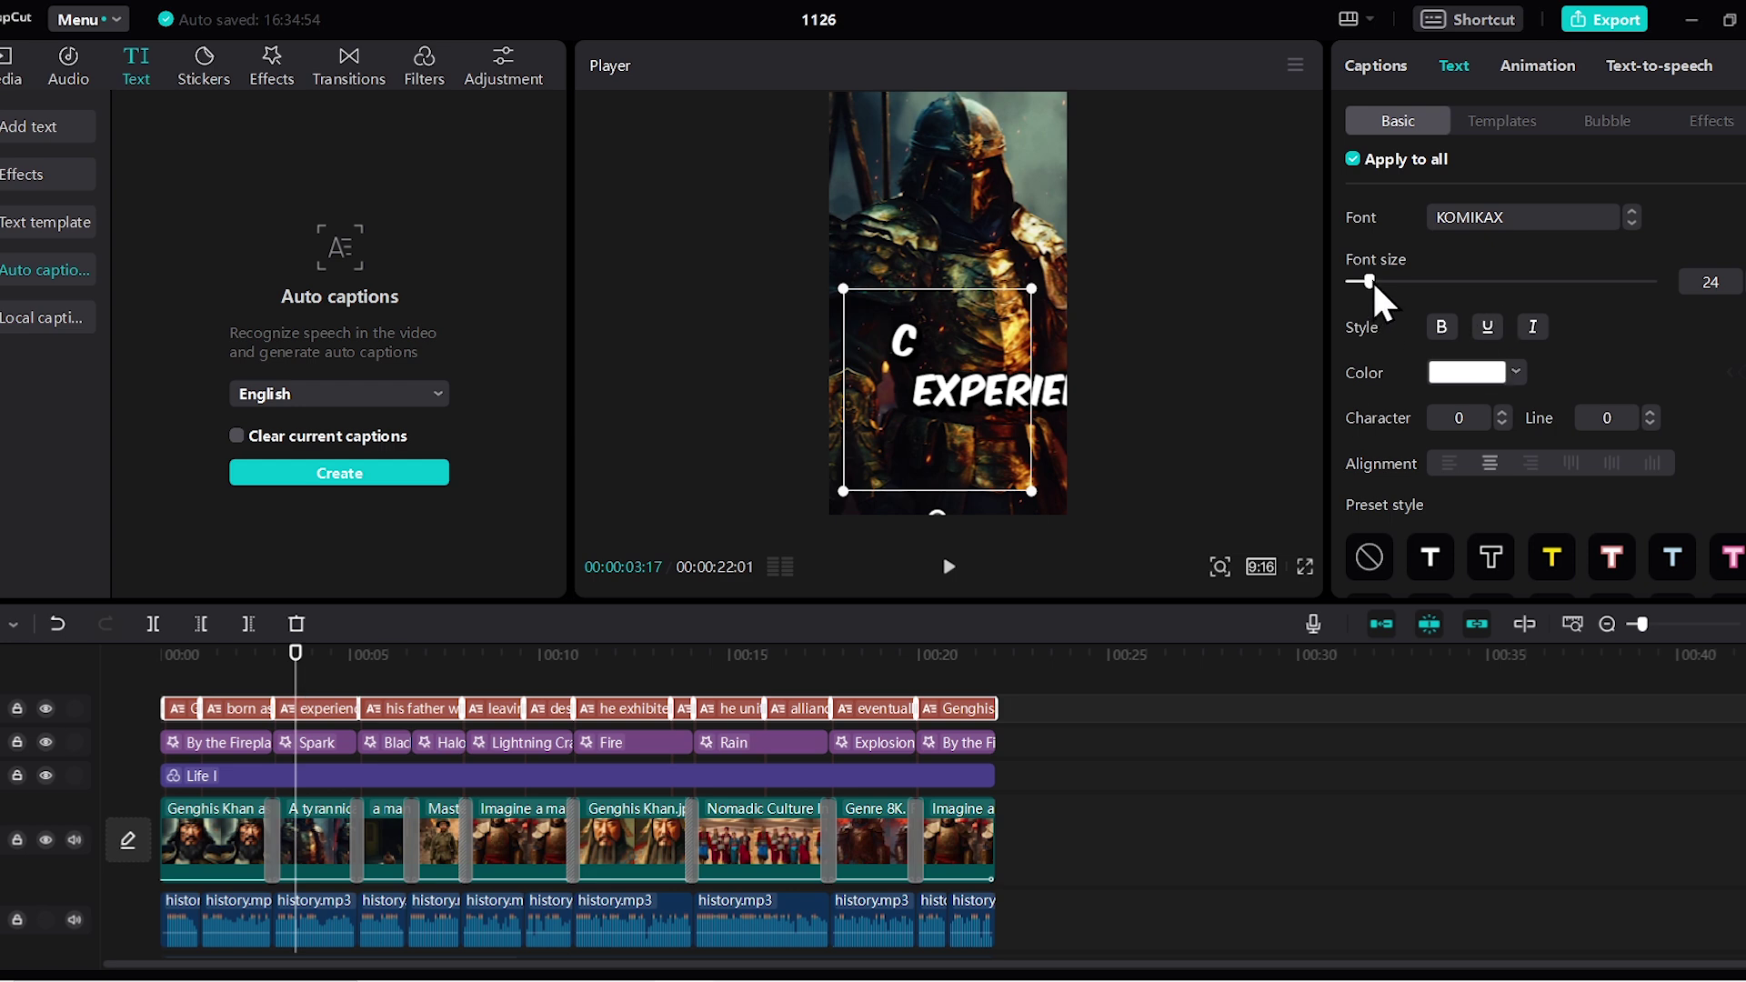
{"action": "left_click_drag", "start_coordinate": [1370, 283], "coordinate": [1365, 283]}
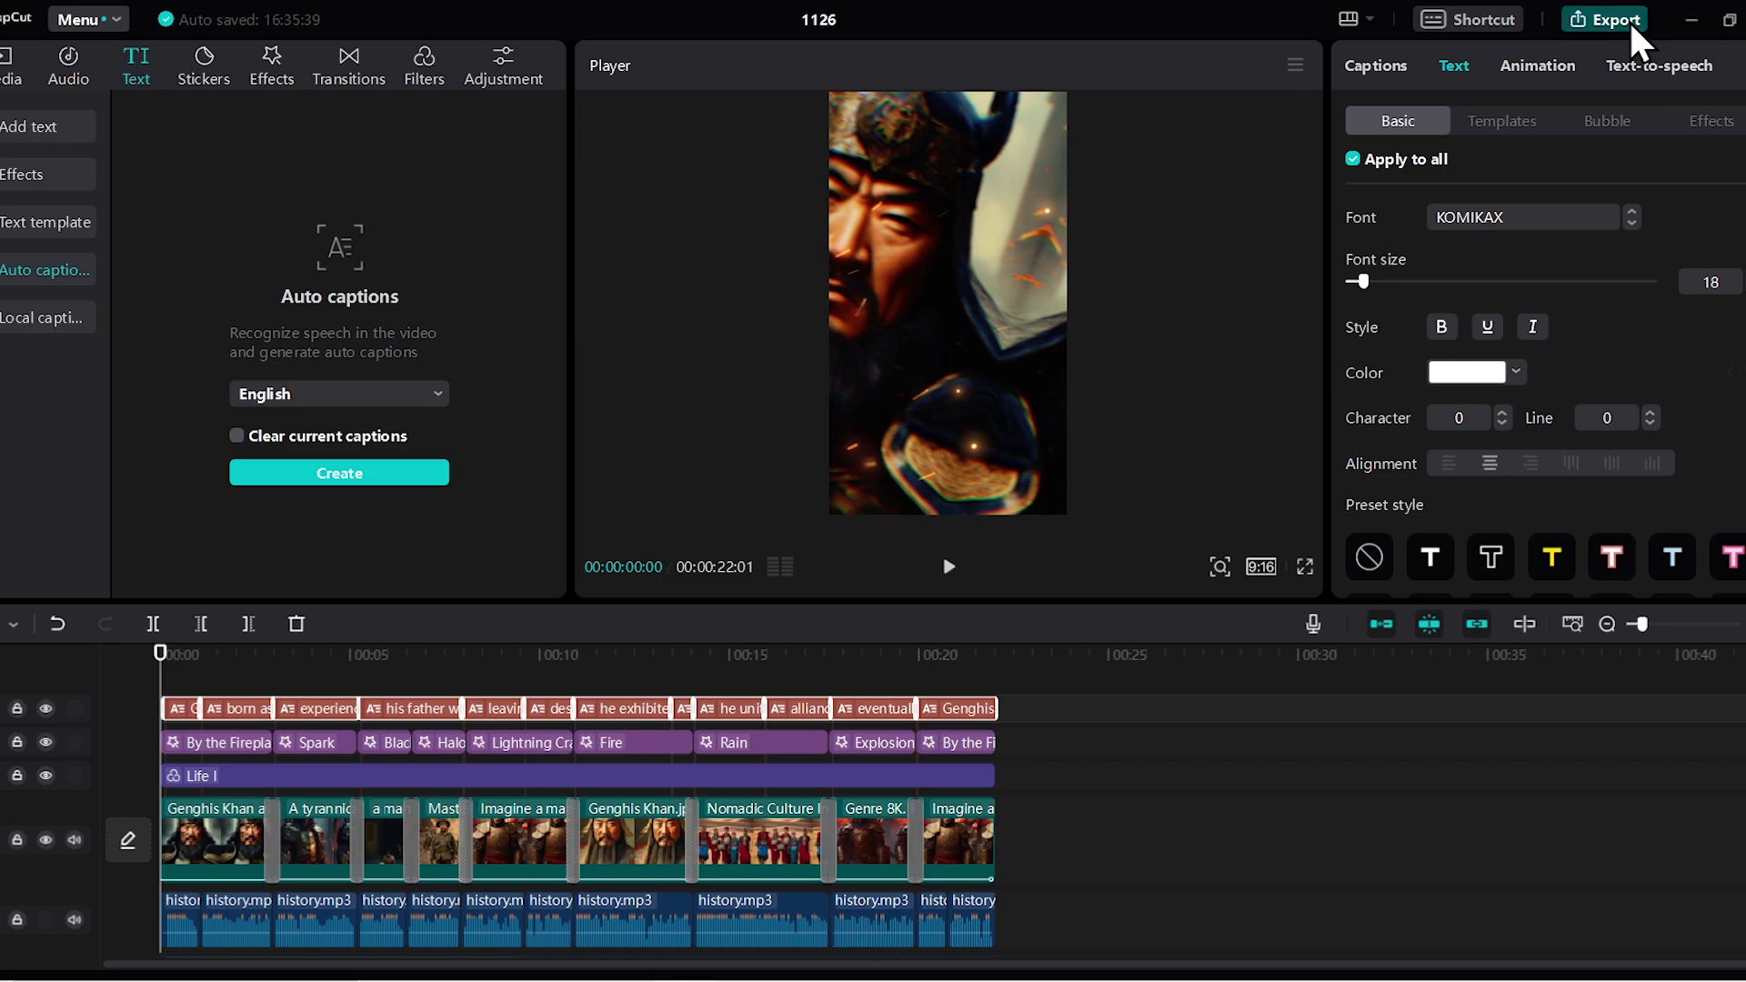
{"action": "left_click", "coordinate": [1605, 19]}
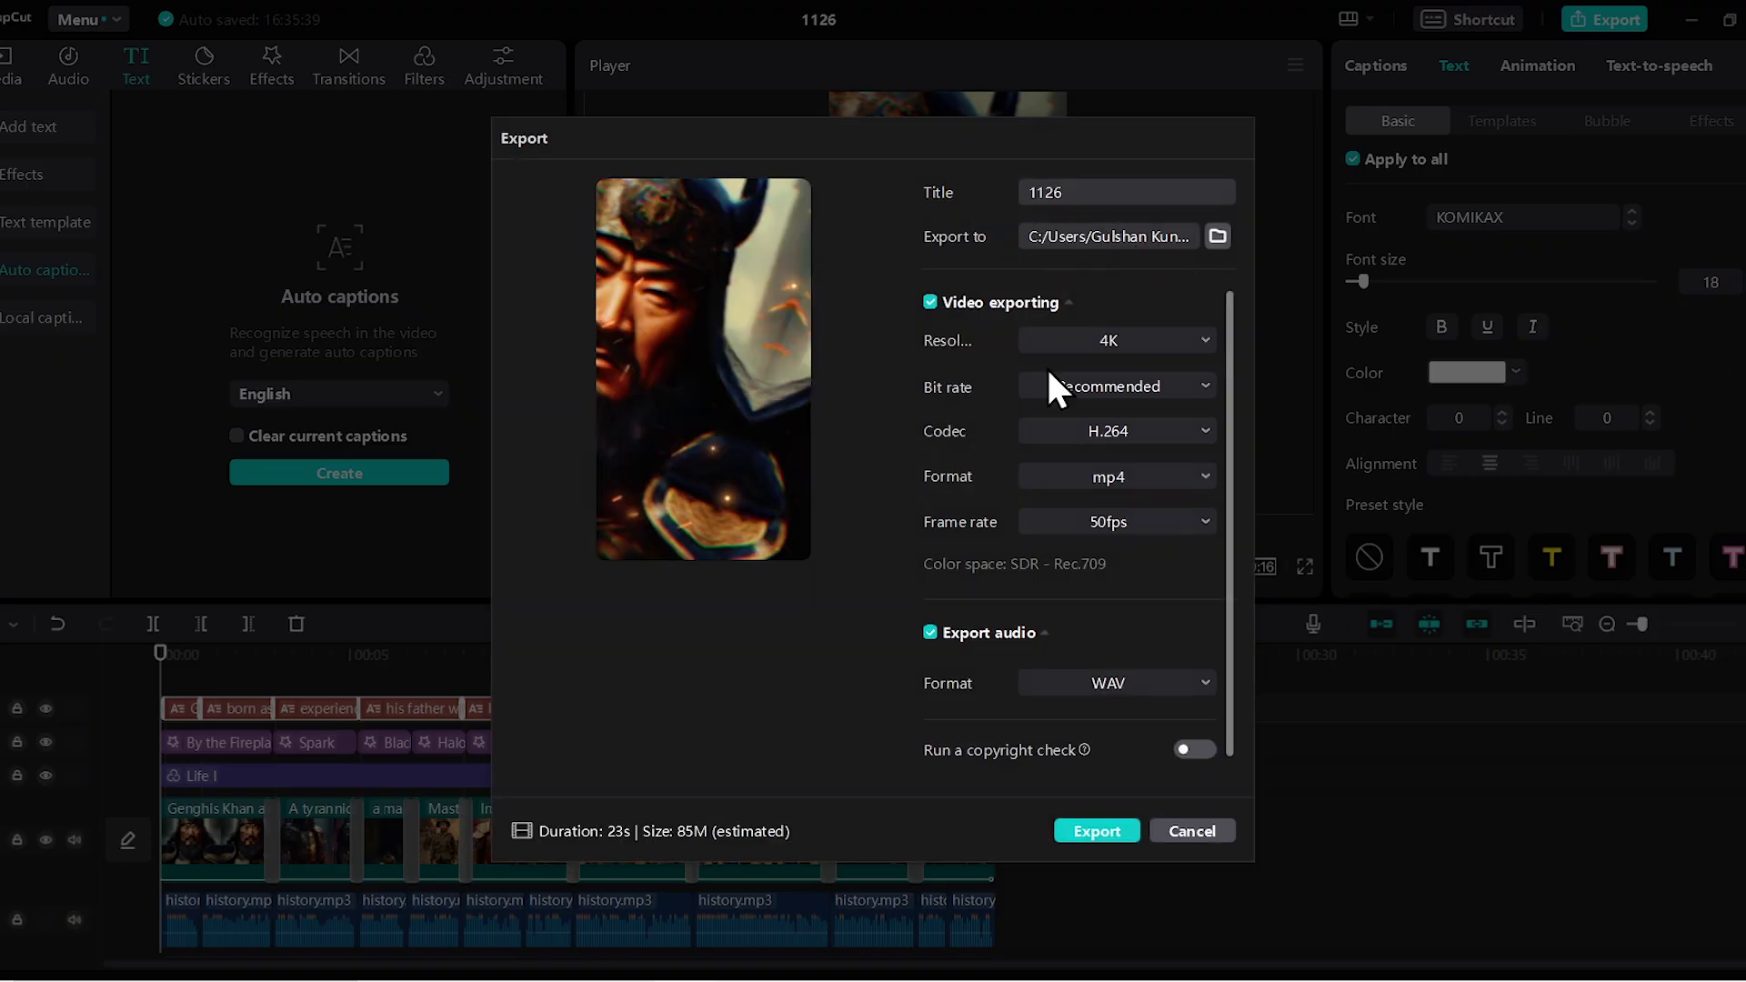
{"action": "left_click", "coordinate": [1097, 831]}
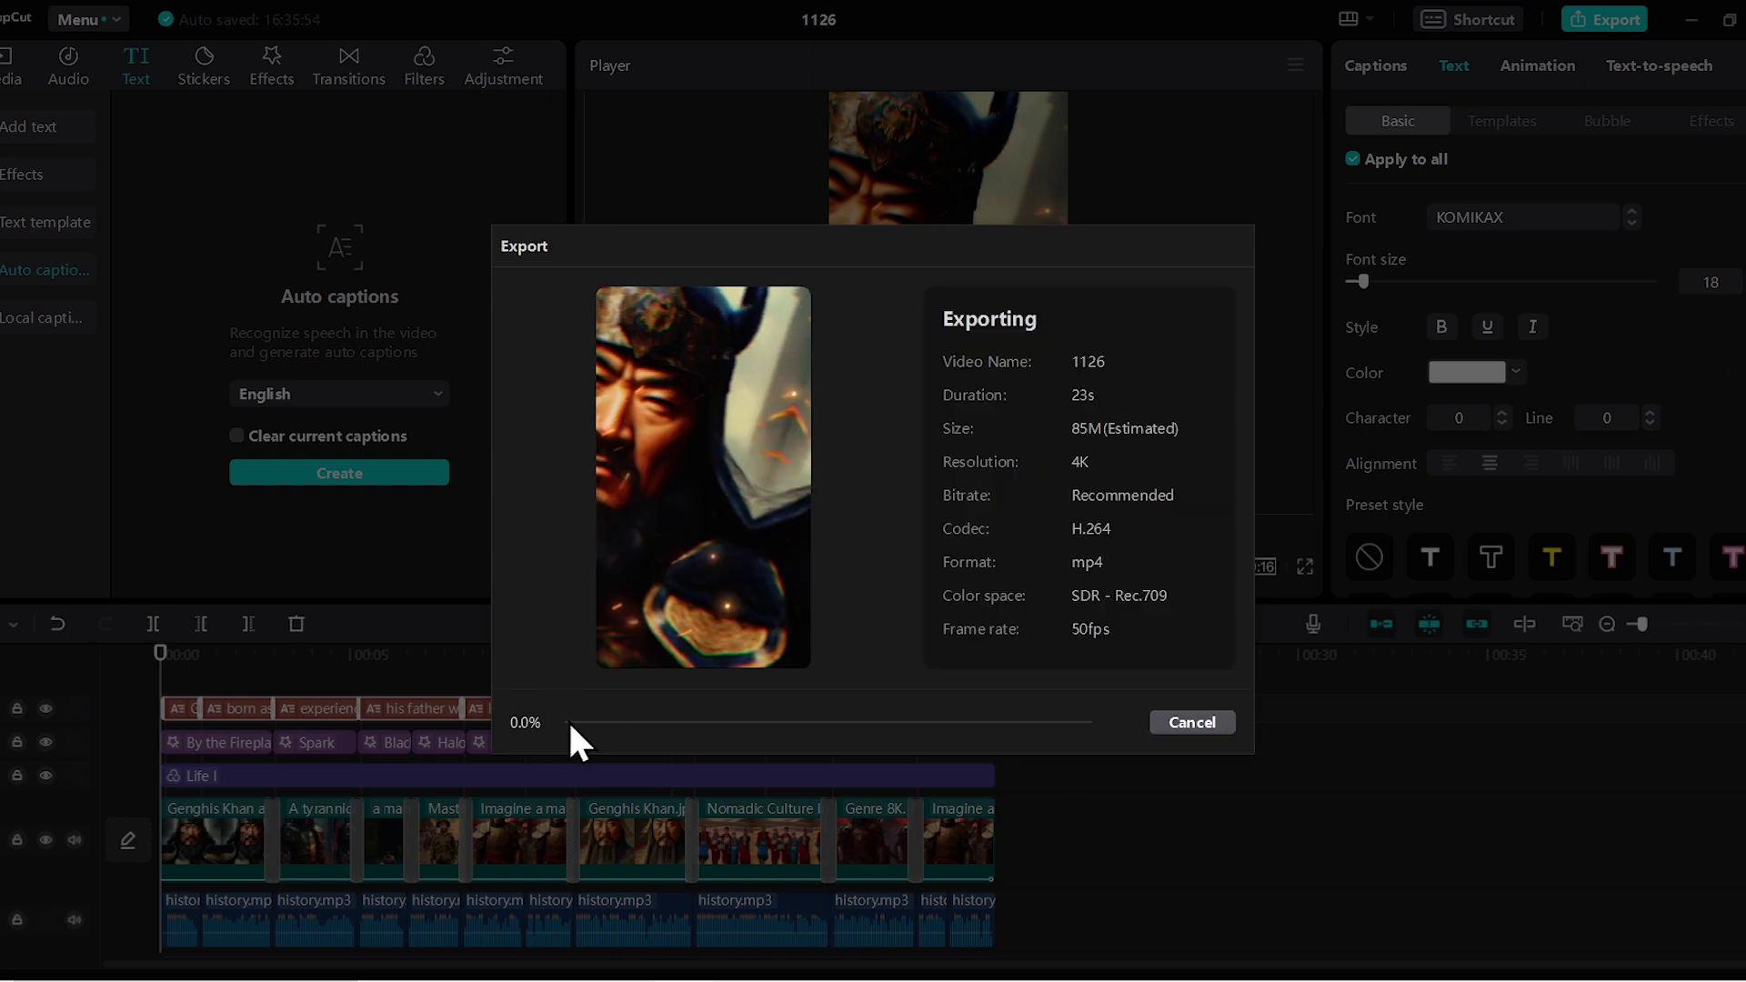